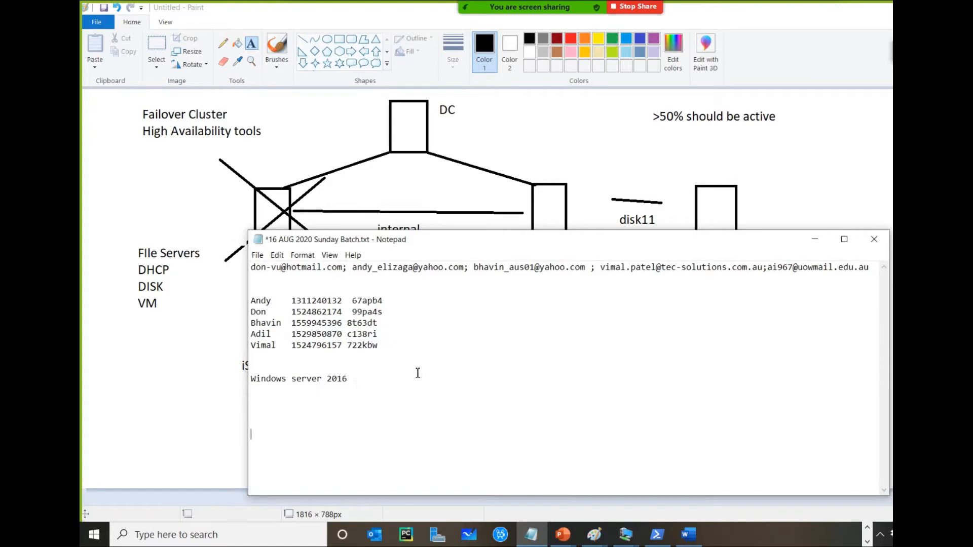
# Switch from the Paint diagram to Hyper-V Manager
pyautogui.click(165, 360)
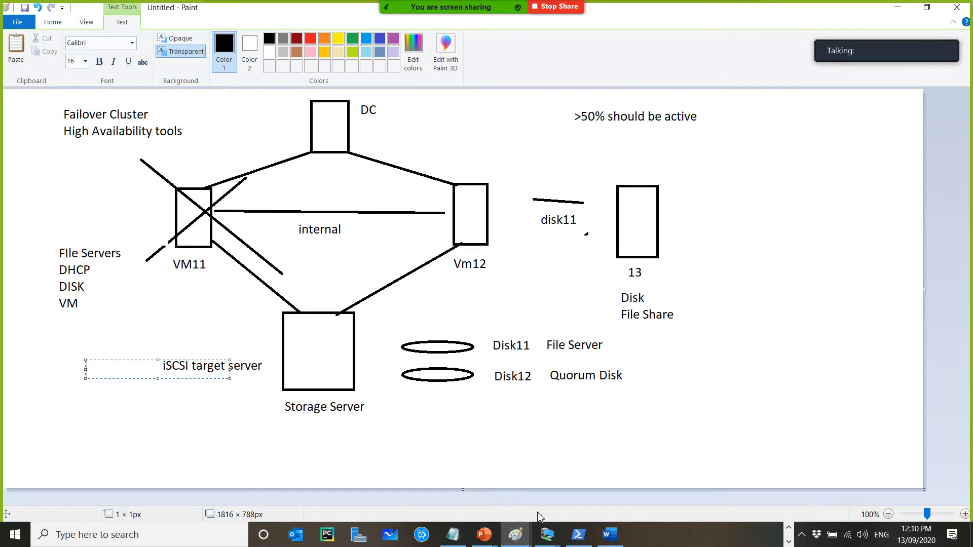
pyautogui.click(788, 528)
pyautogui.click(413, 540)
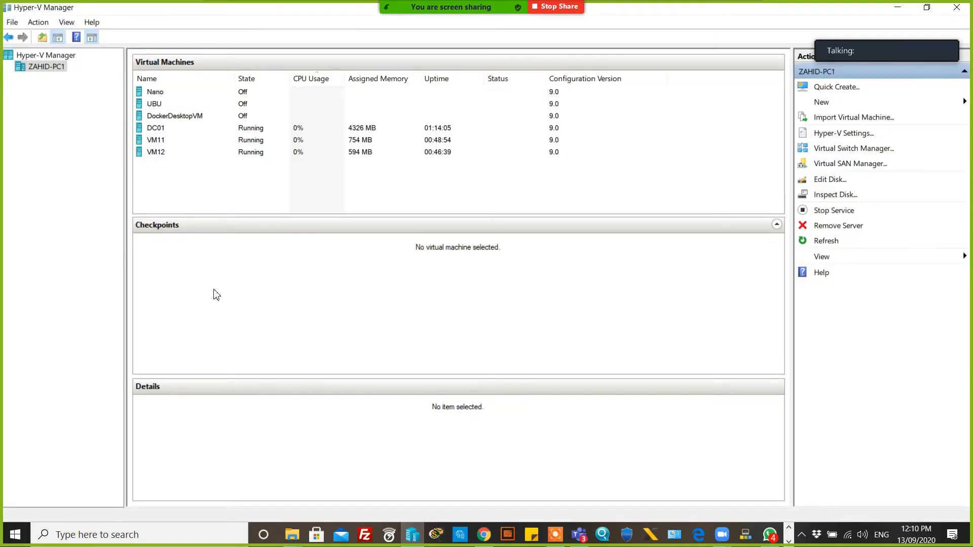
# Add a second network adapter to VM11, connect it to the Private virtual switch, and save the settings
pyautogui.click(172, 142)
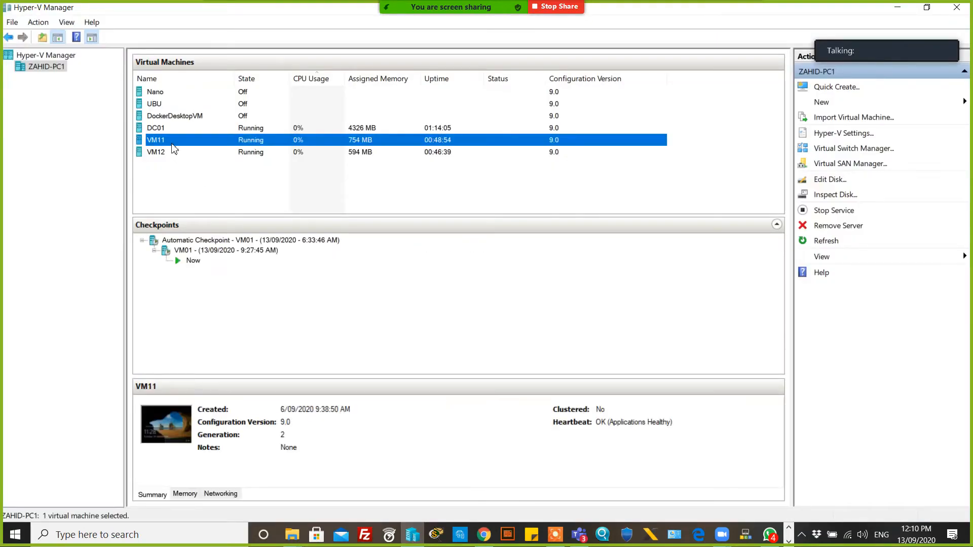
pyautogui.rightClick(221, 146)
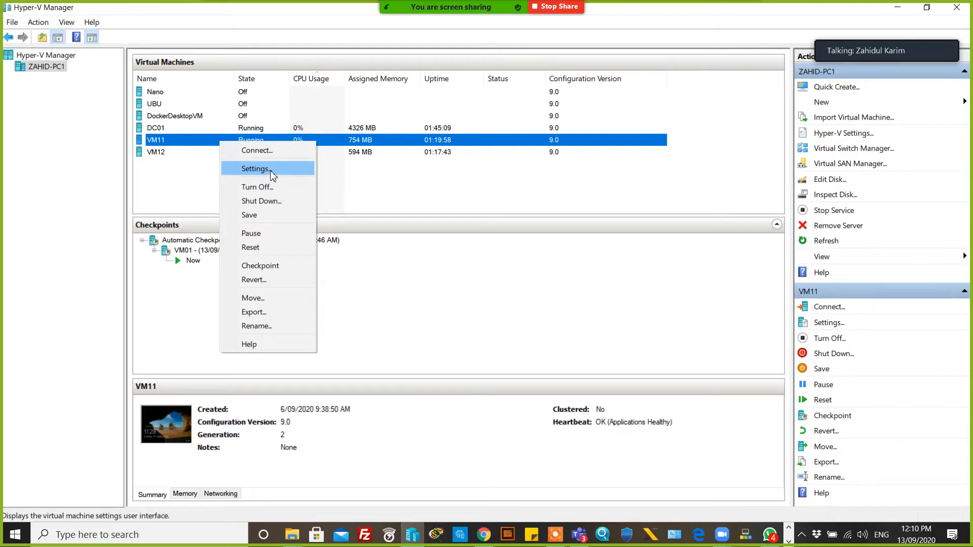
pyautogui.click(272, 174)
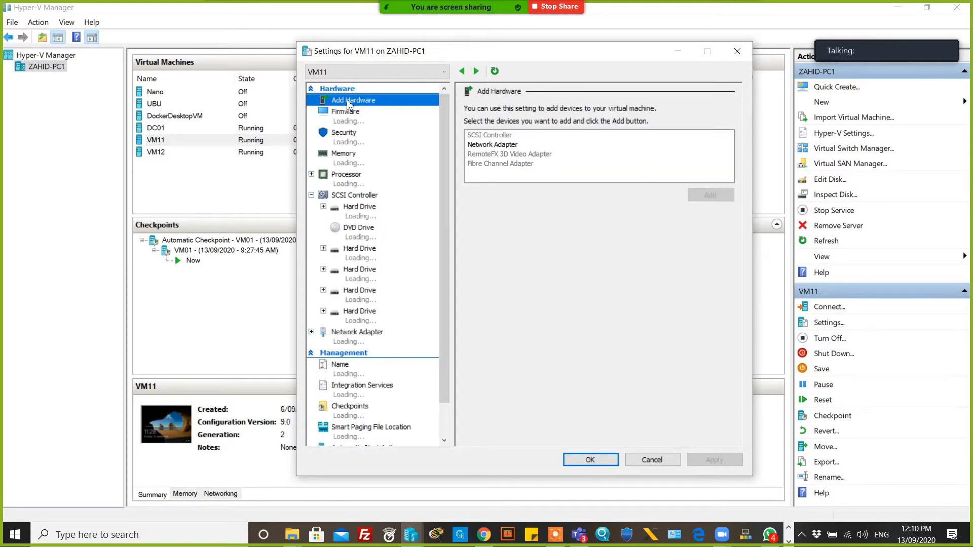
pyautogui.click(497, 146)
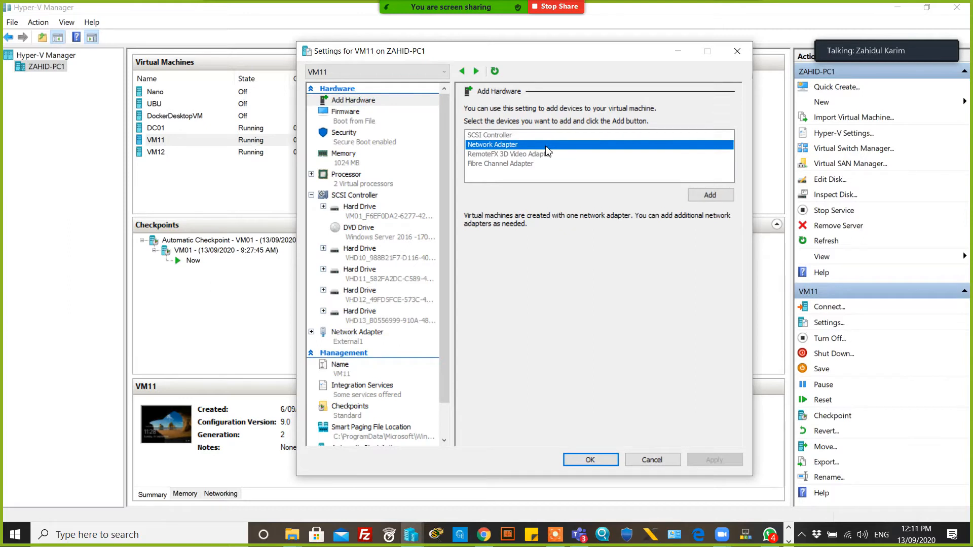
pyautogui.click(719, 199)
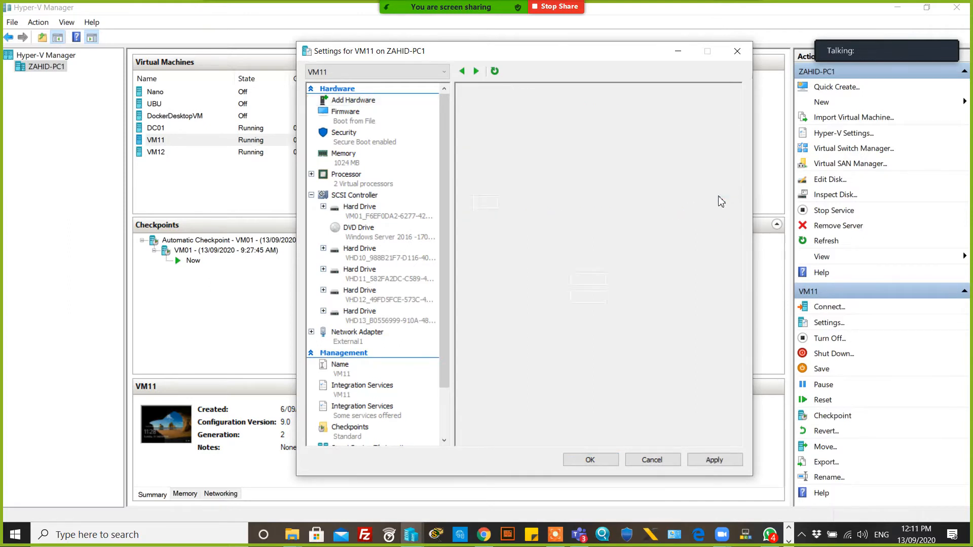
pyautogui.click(552, 133)
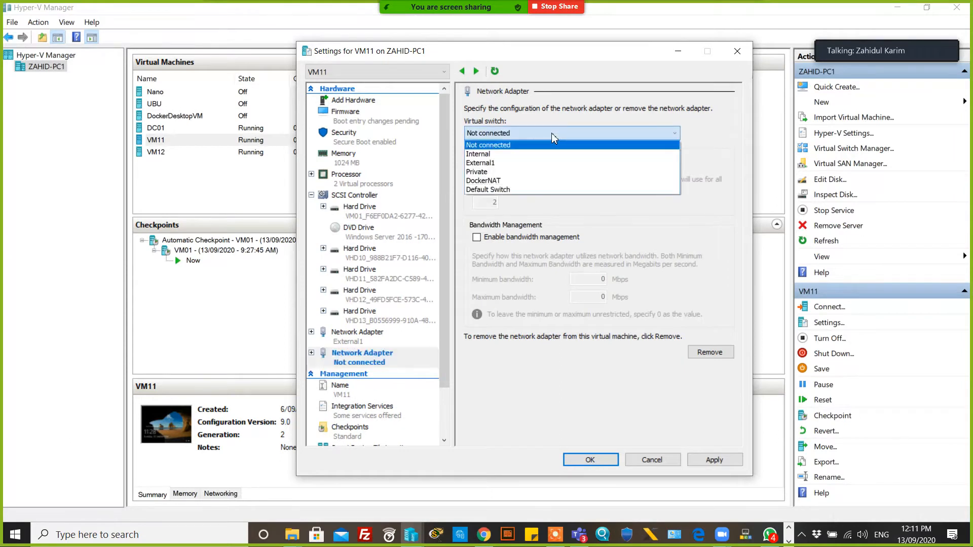
pyautogui.click(502, 172)
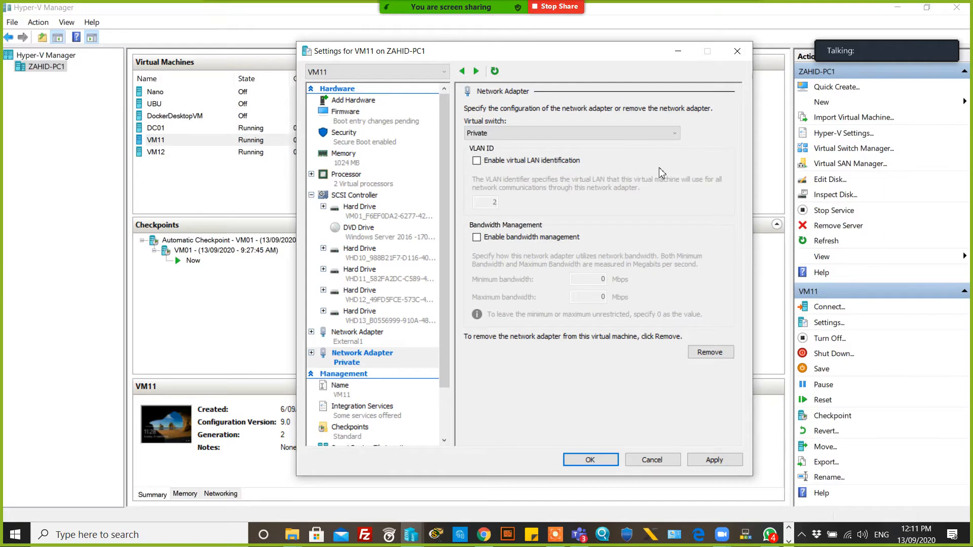
pyautogui.click(359, 342)
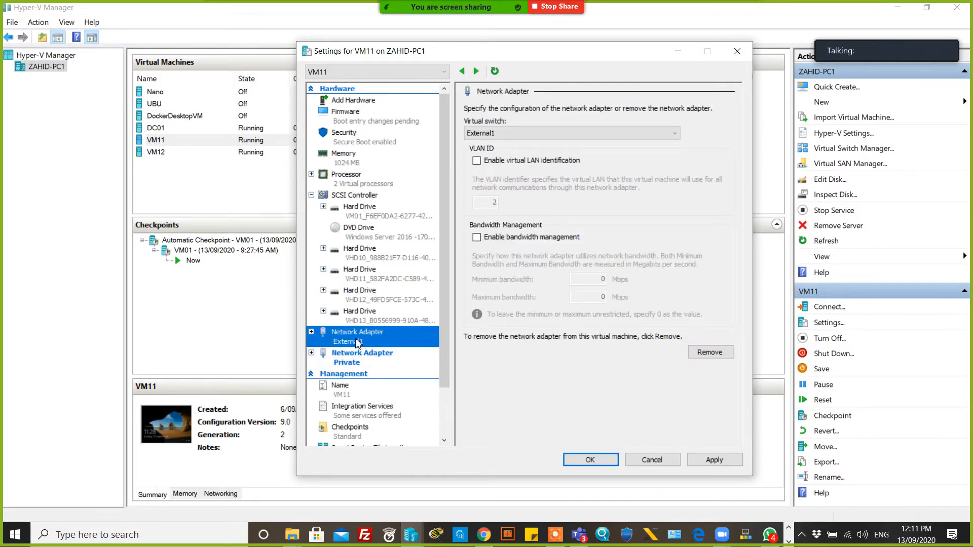
pyautogui.click(347, 364)
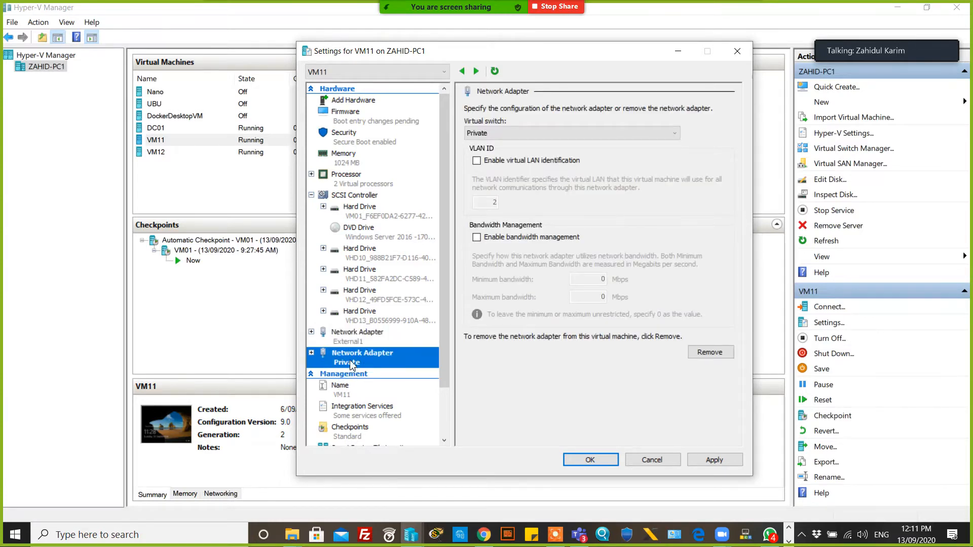
pyautogui.click(589, 461)
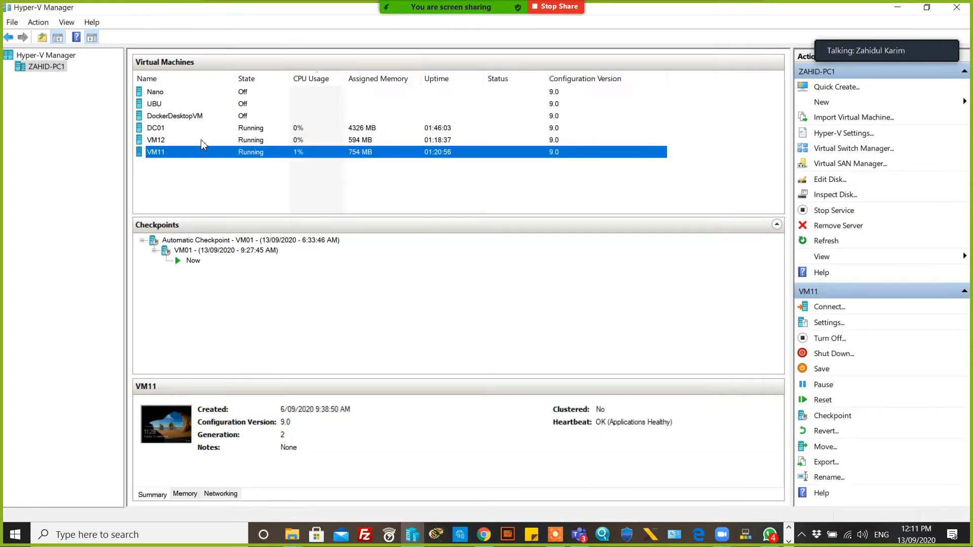
# Add a second network adapter to VM12, connect it to the Private virtual switch, then apply and save
pyautogui.click(202, 142)
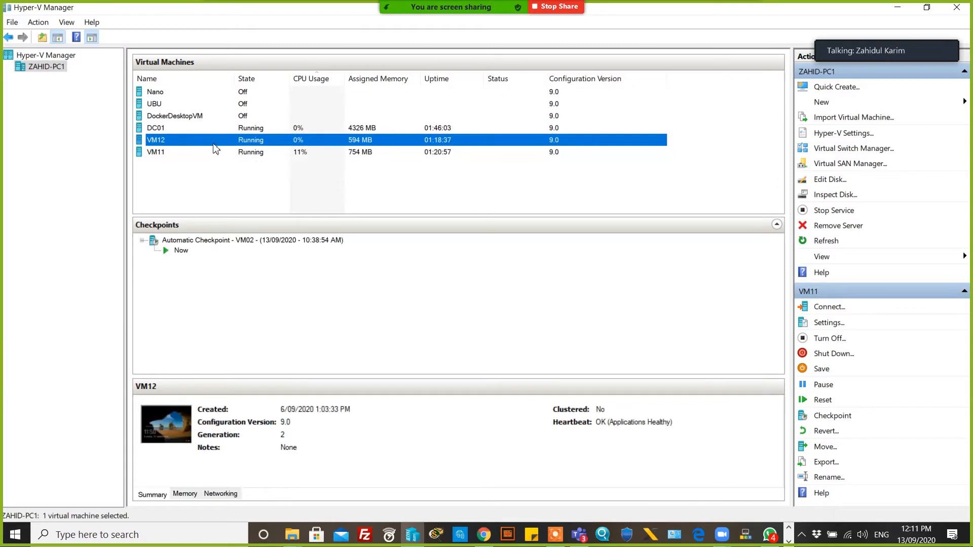
pyautogui.rightClick(201, 142)
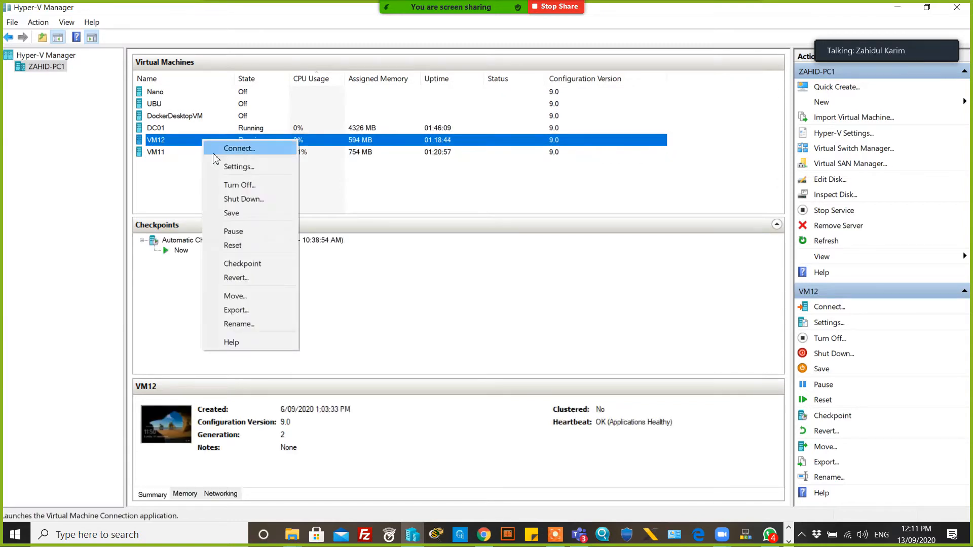
pyautogui.click(253, 167)
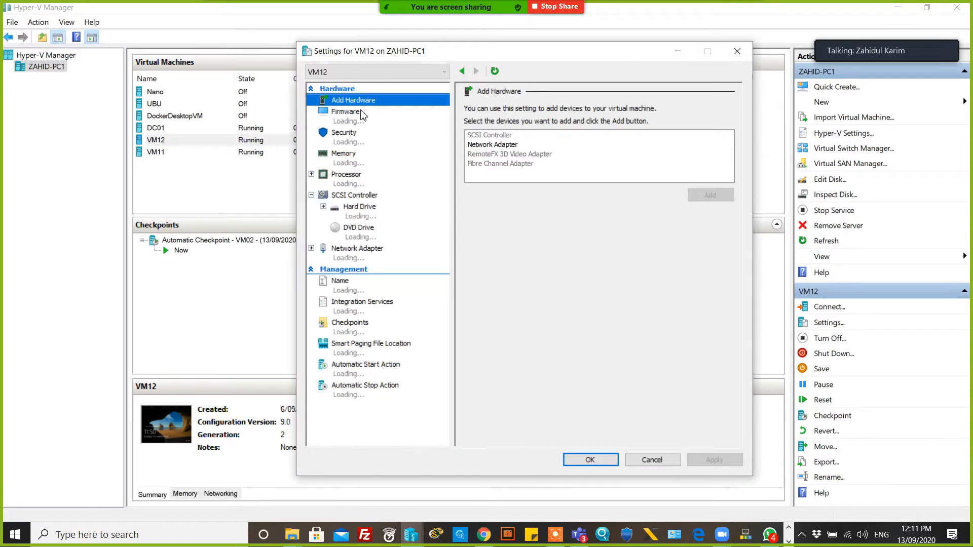
pyautogui.click(499, 147)
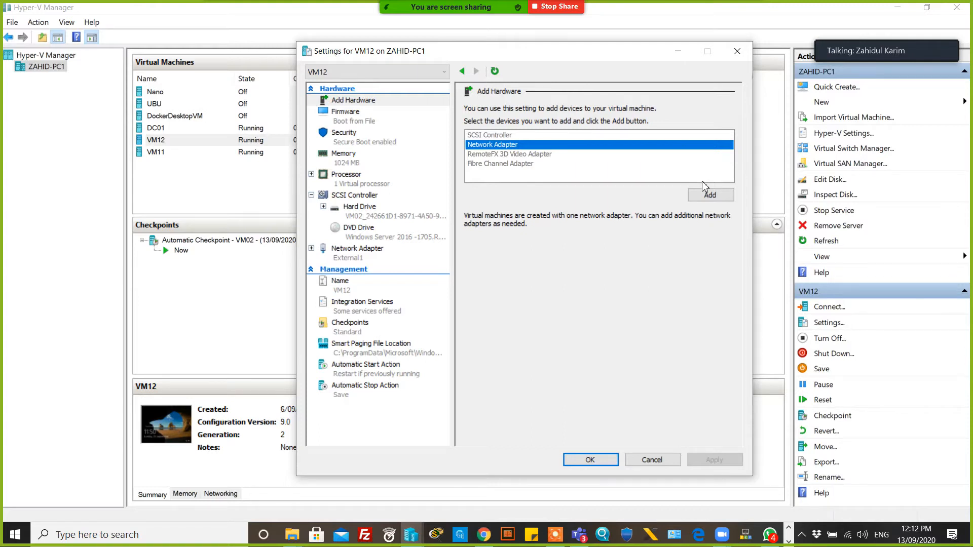
pyautogui.click(709, 198)
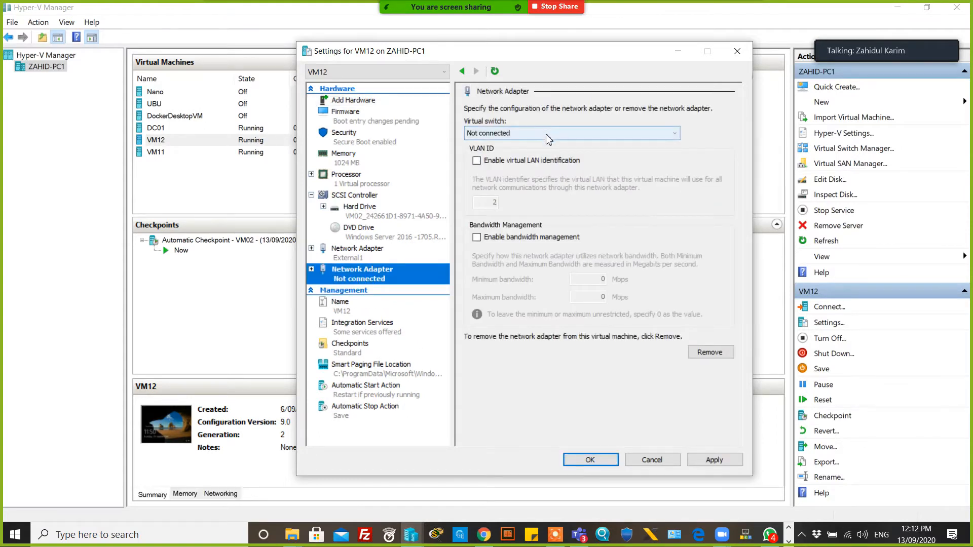
pyautogui.click(547, 133)
pyautogui.click(517, 172)
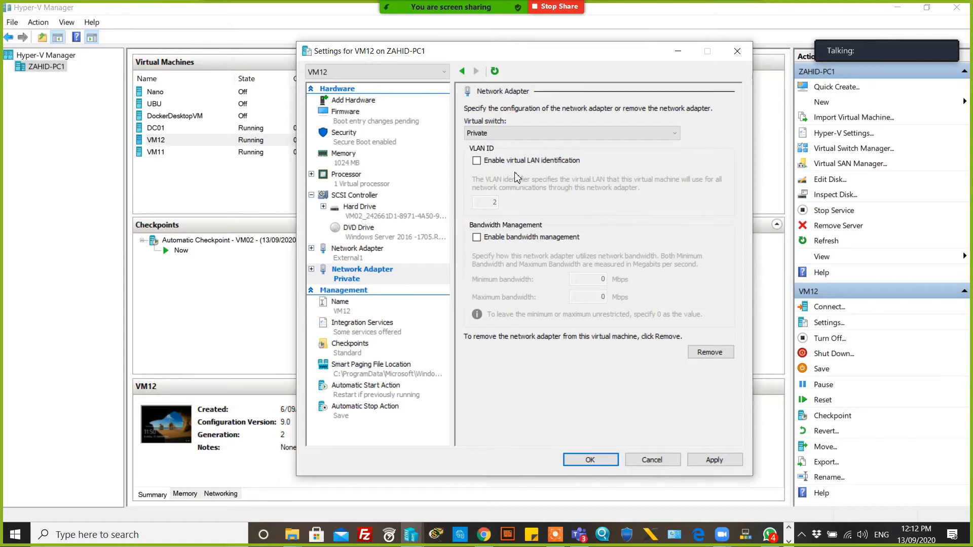
pyautogui.click(358, 259)
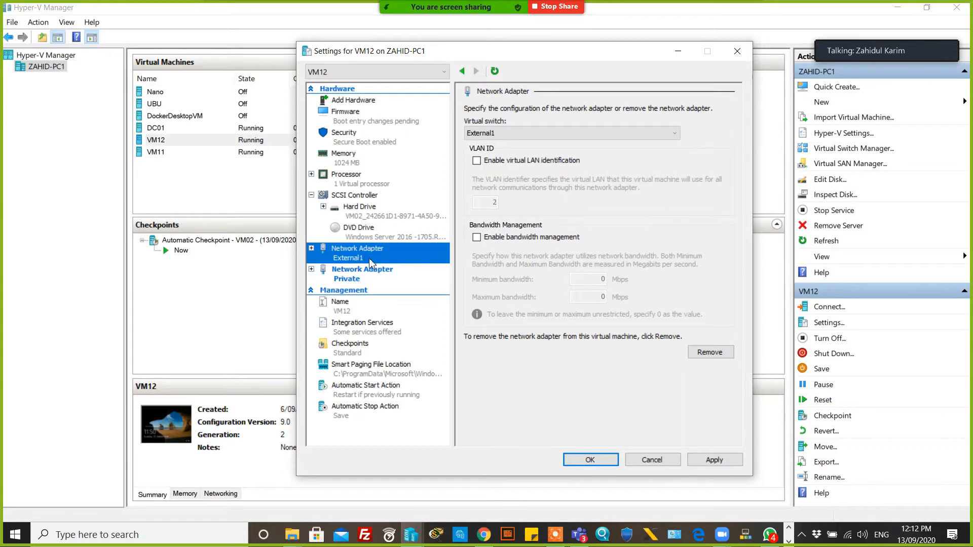
pyautogui.click(357, 281)
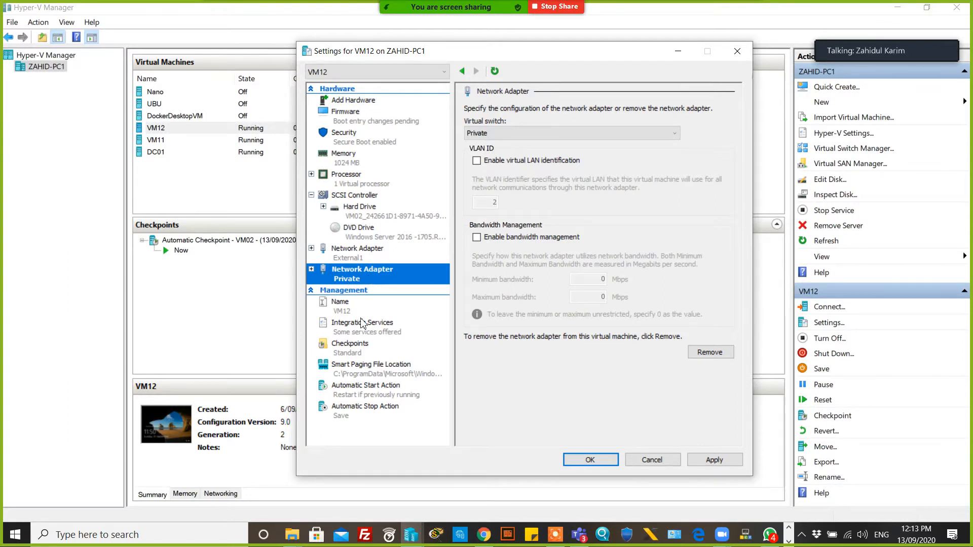
pyautogui.click(715, 460)
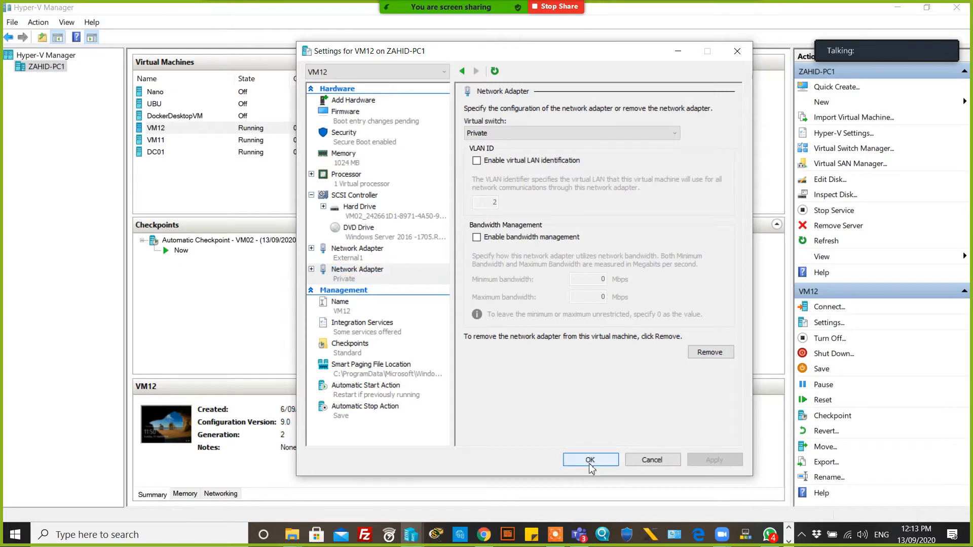
pyautogui.click(587, 461)
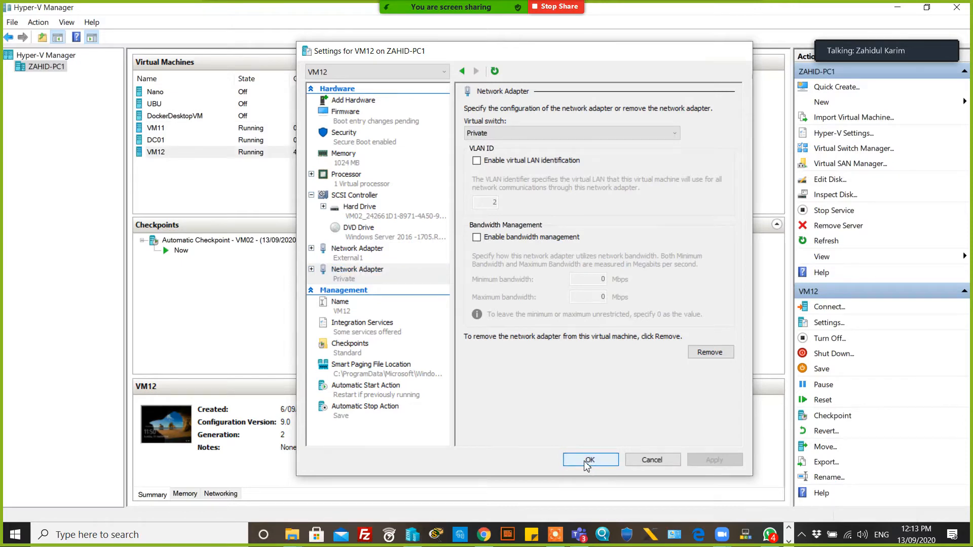
# Open a console connection to VM11 and send Ctrl+Alt+Delete to reach its sign-in screen
pyautogui.click(247, 130)
pyautogui.doubleClick(192, 131)
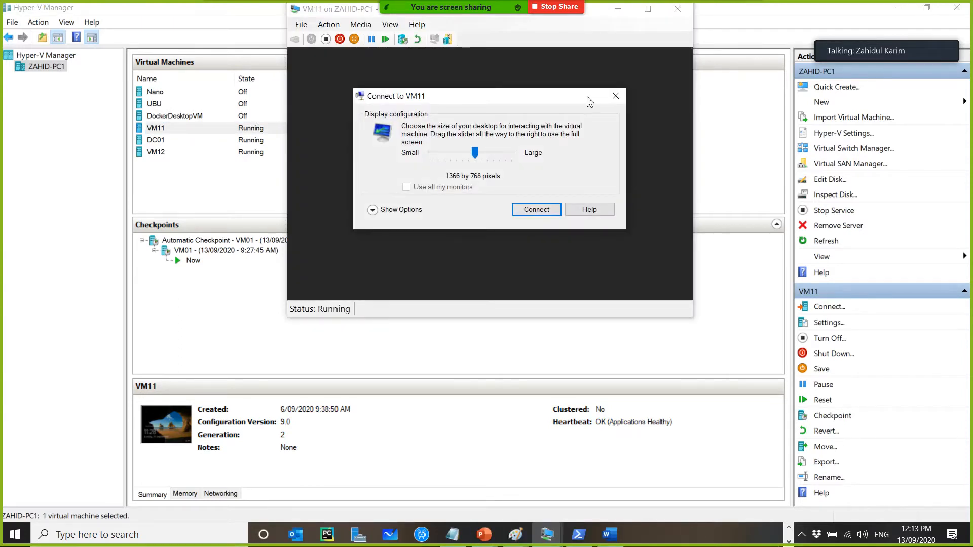
pyautogui.click(615, 97)
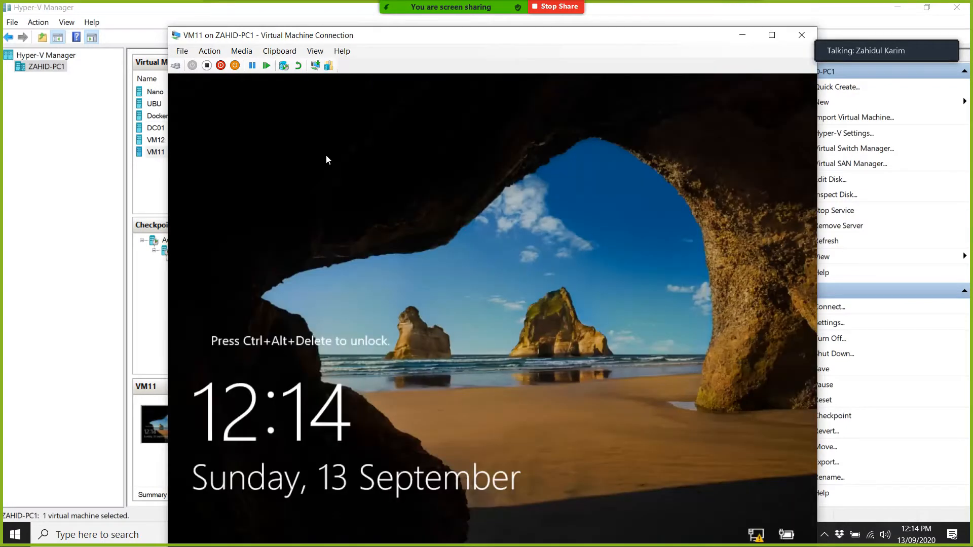
pyautogui.moveTo(317, 40); pyautogui.dragTo(283, 15)
pyautogui.click(143, 41)
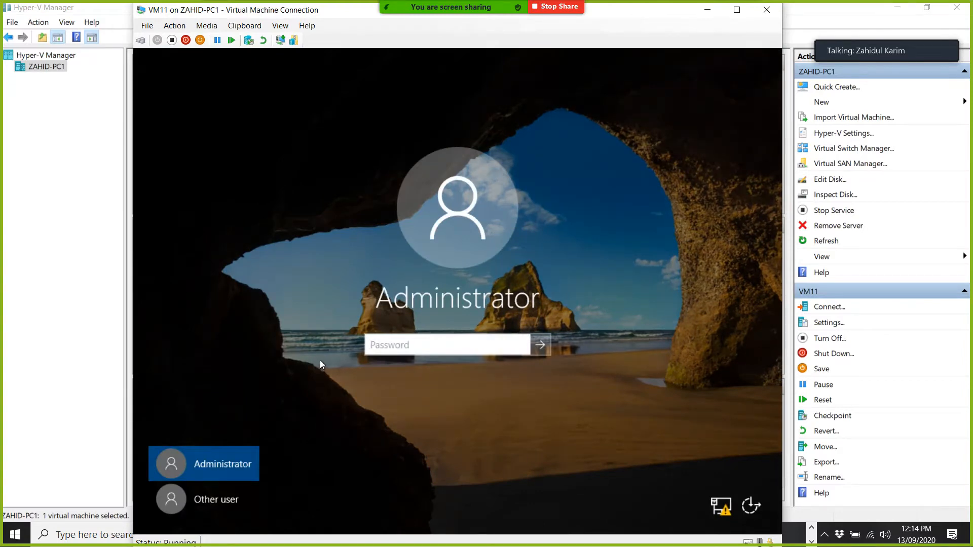
# Sign in to VM11 as Other user abc\administrator with the domain administrator password
pyautogui.click(216, 504)
pyautogui.write('abc\\administrator')
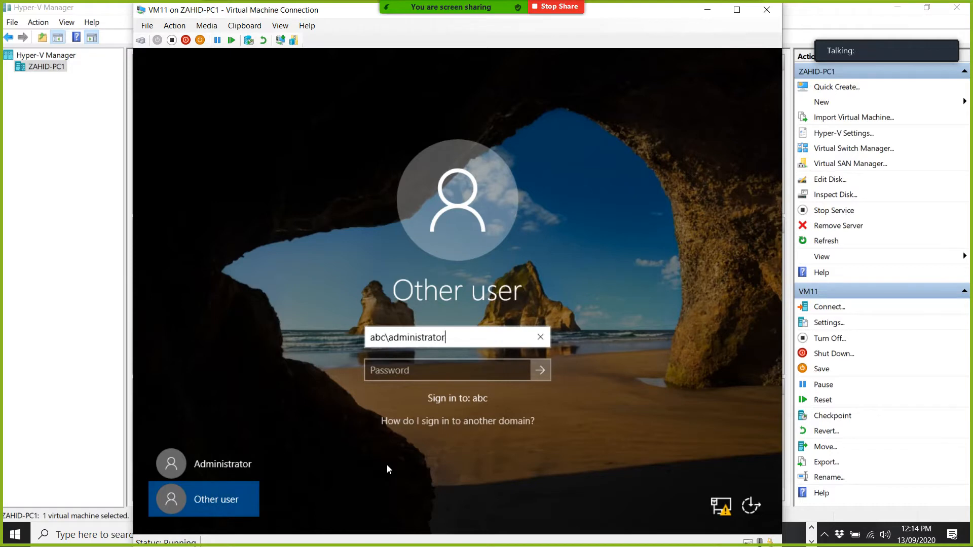
pyautogui.press('Tab')
pyautogui.write('••••••••')
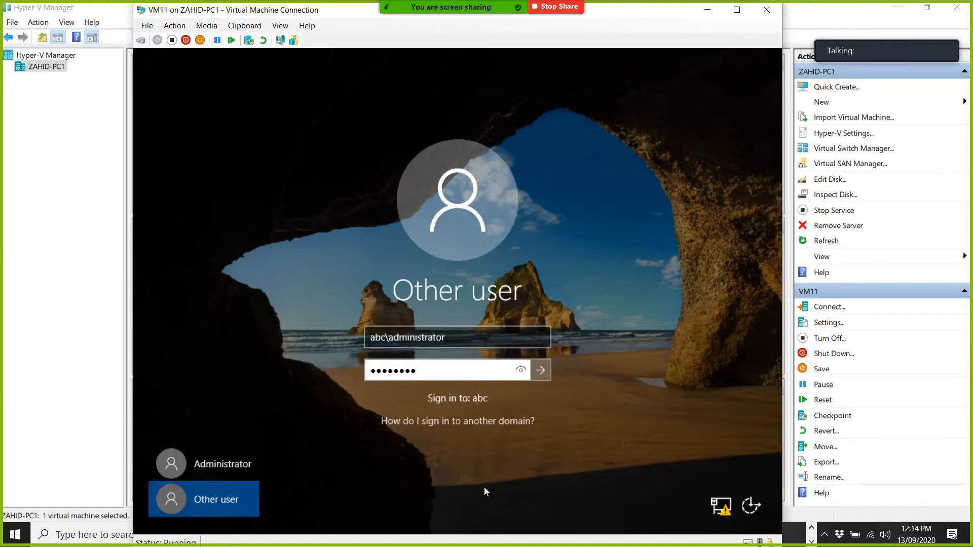
pyautogui.click(539, 370)
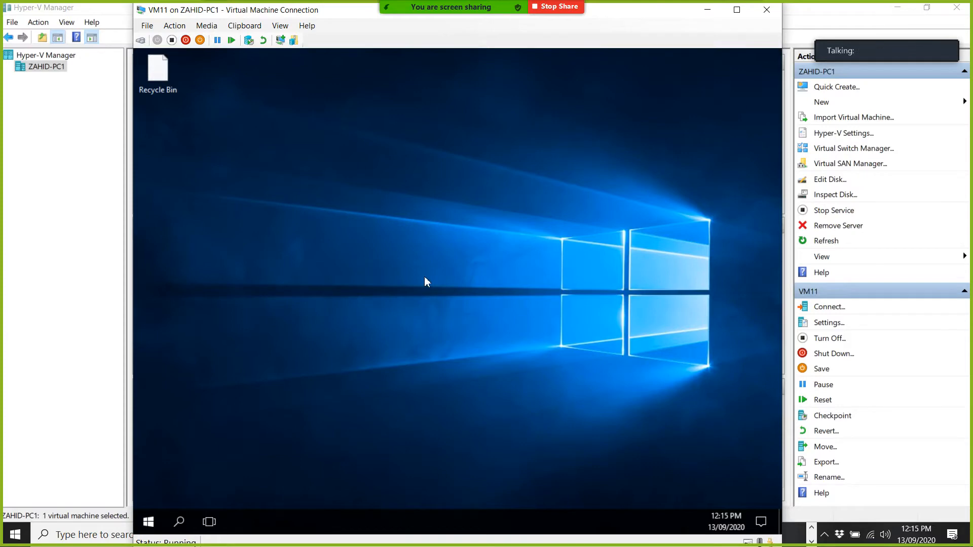
# Open a console connection to VM12 and send Ctrl+Alt+Delete to reach its sign-in screen
pyautogui.click(89, 178)
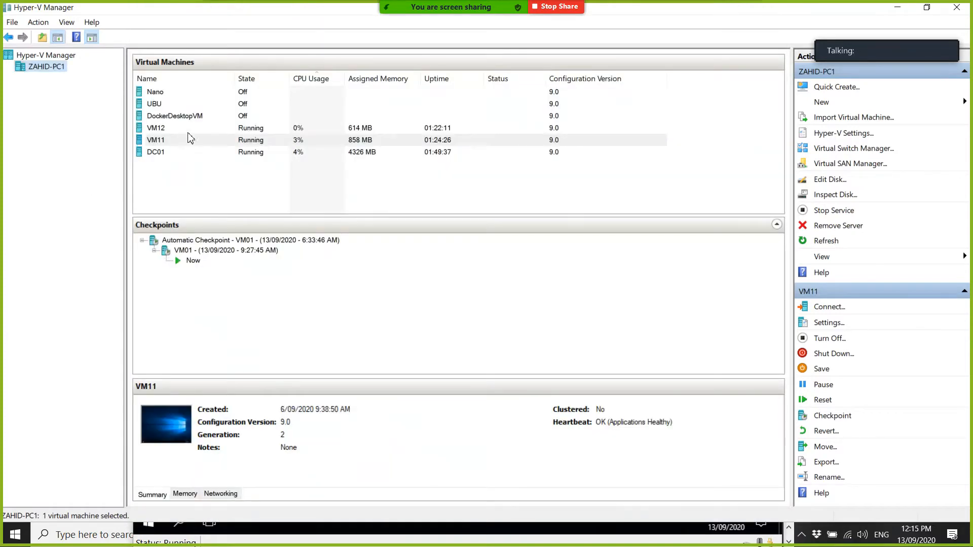
pyautogui.click(225, 130)
pyautogui.doubleClick(225, 129)
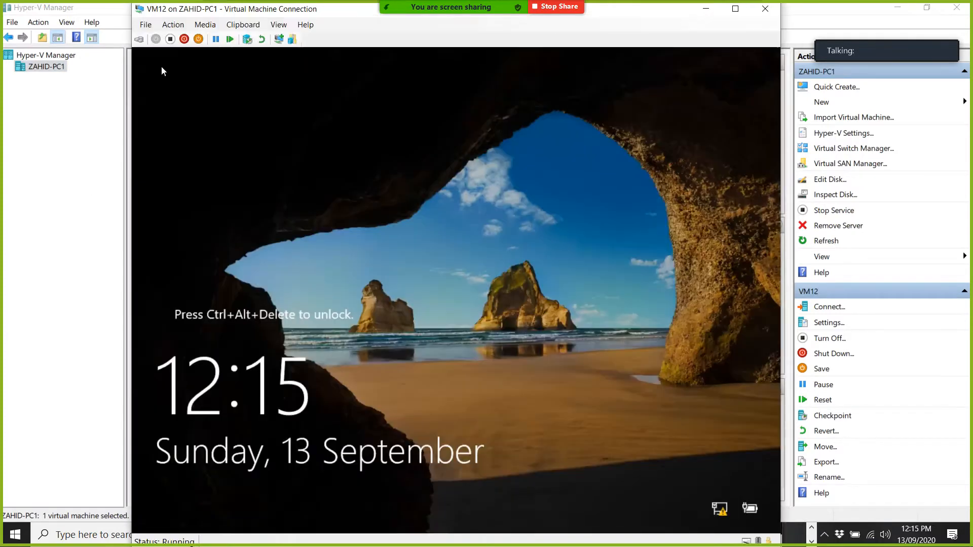
pyautogui.click(144, 43)
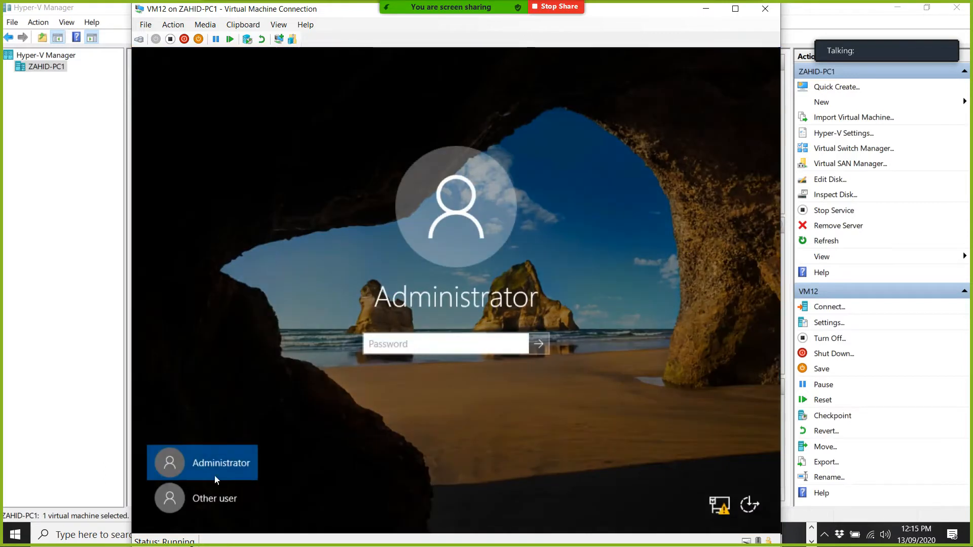
# Sign in to VM12 as Other user abc\administrator with the domain administrator password
pyautogui.click(209, 502)
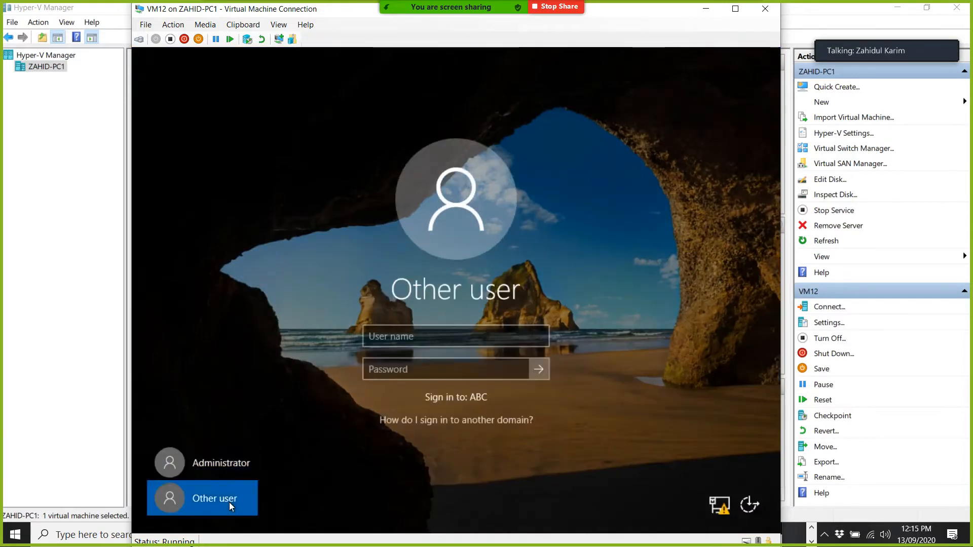
pyautogui.write('abc\\')
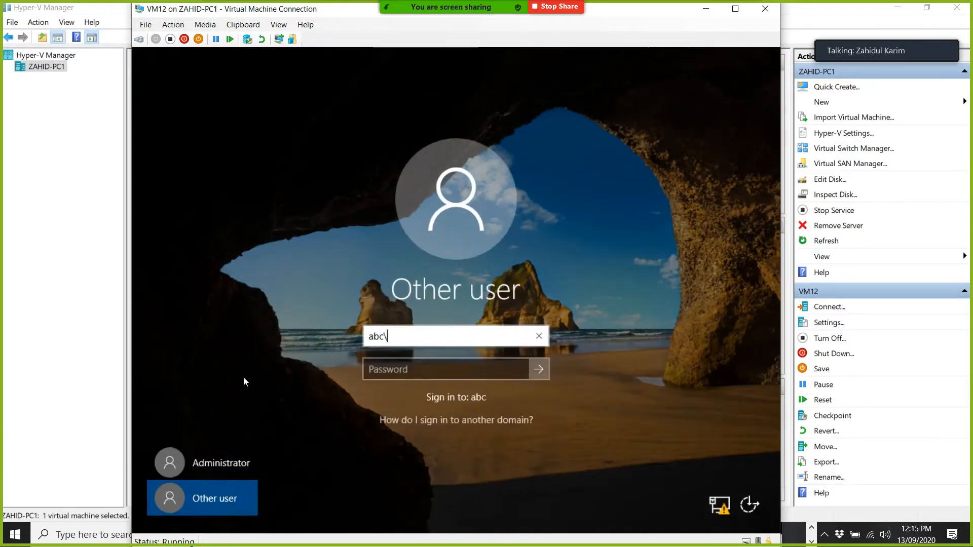
pyautogui.write('administrator')
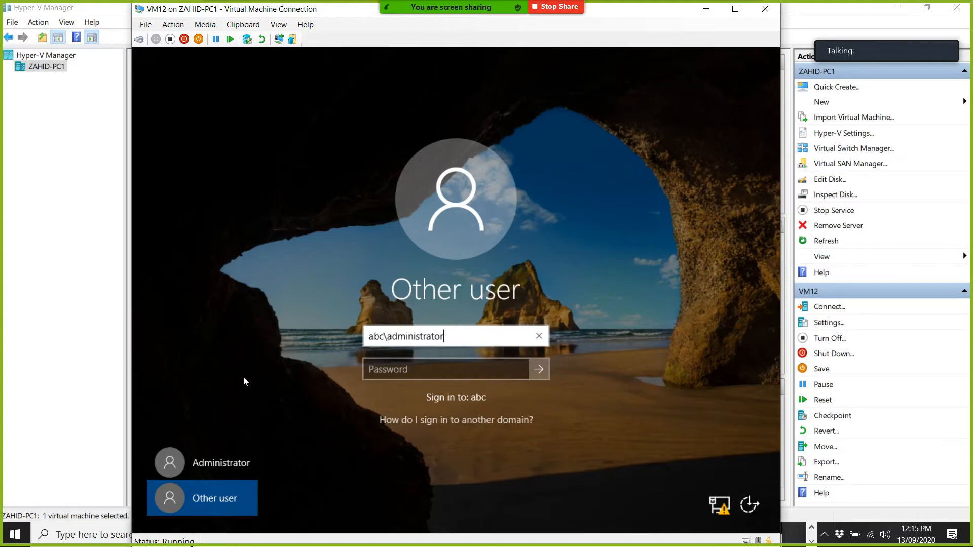
pyautogui.press('Tab')
pyautogui.write('••••••••')
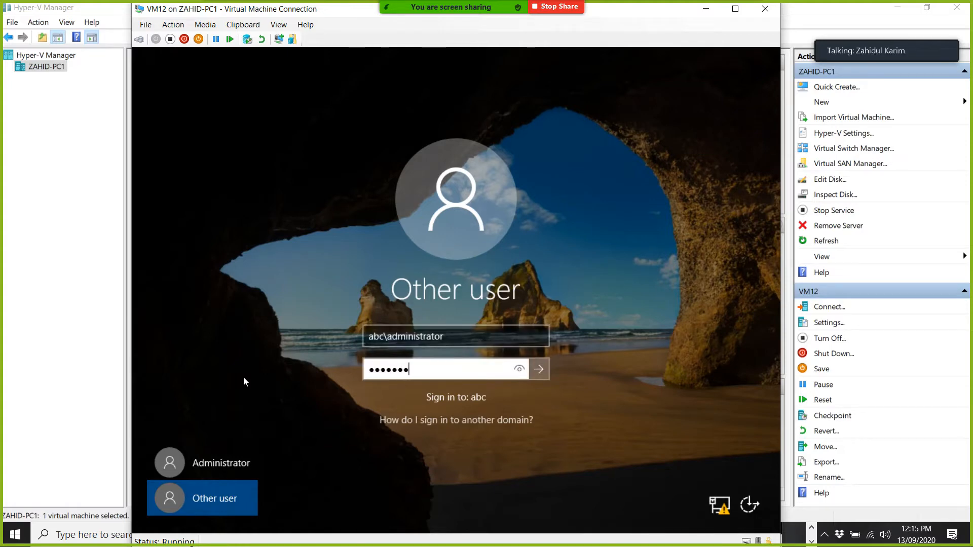
pyautogui.press('Return')
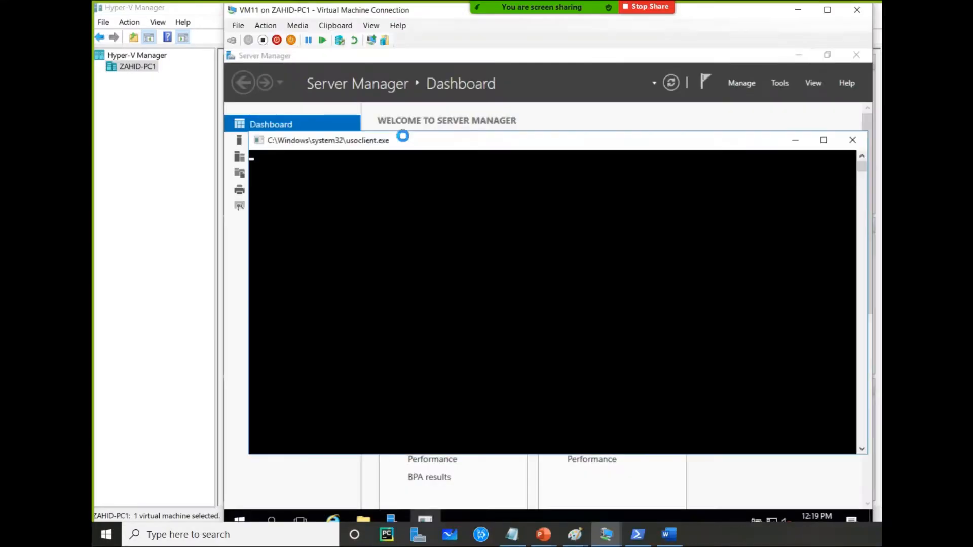
# On VM11, close the usoclient console and open the IPv4 properties of the Ethernet 2 adapter from the Local Server page
pyautogui.click(852, 142)
pyautogui.click(277, 140)
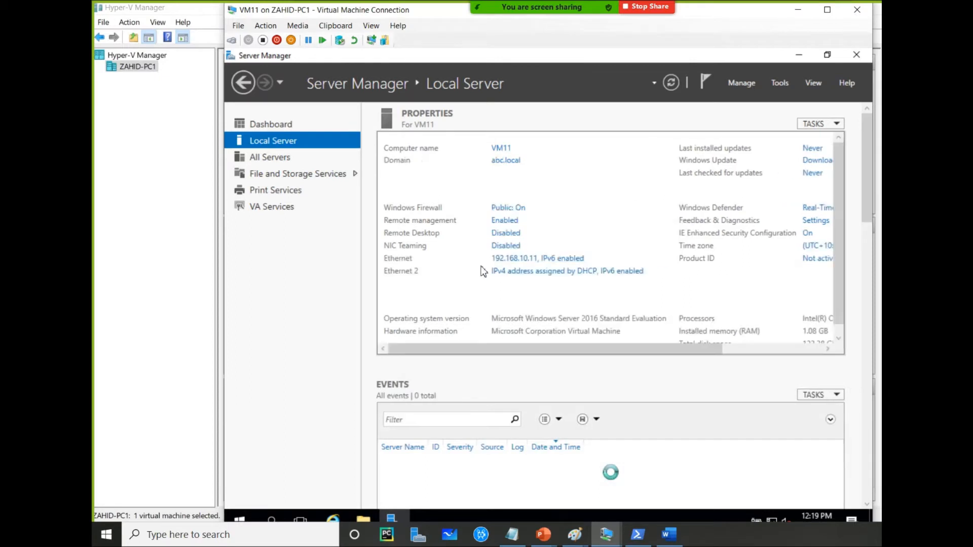
pyautogui.click(602, 272)
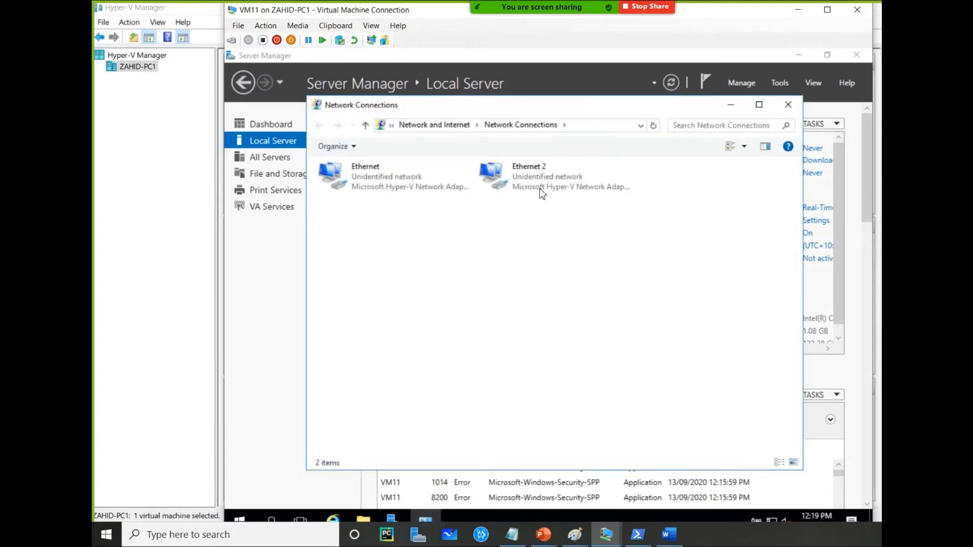
pyautogui.click(542, 189)
pyautogui.doubleClick(541, 188)
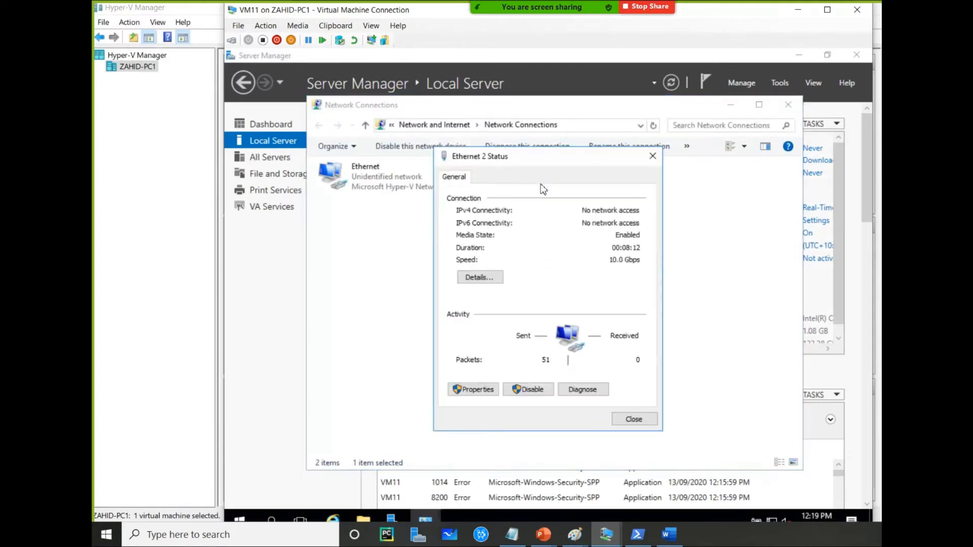
pyautogui.click(485, 390)
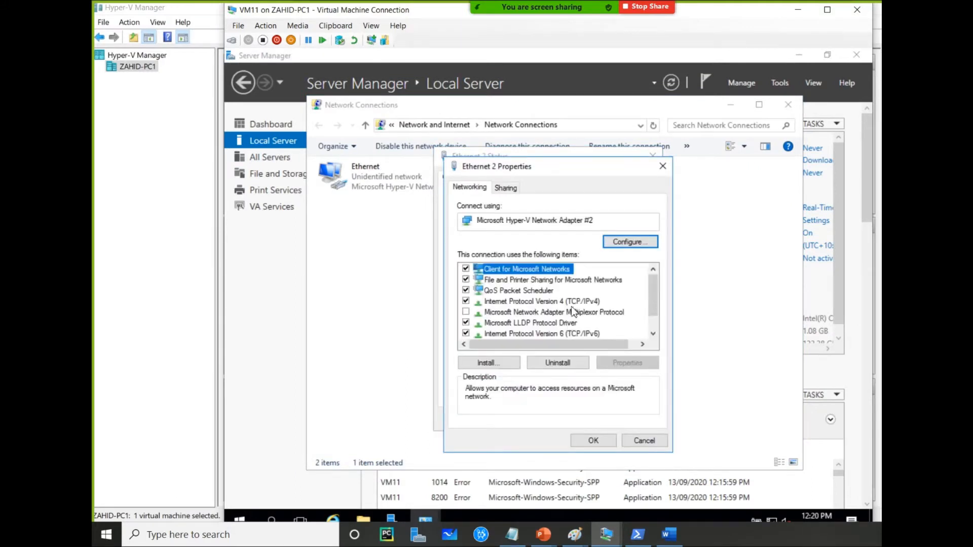
pyautogui.doubleClick(572, 303)
pyautogui.click(563, 306)
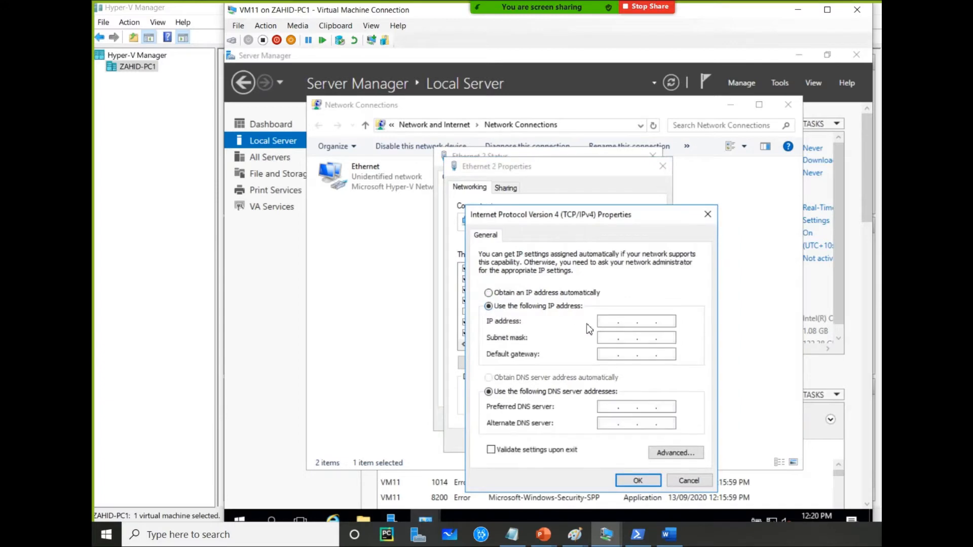
# Assign VM11's Ethernet 2 adapter the static IPv4 address 192.168.16.1 and close the adapter dialogs
pyautogui.click(604, 324)
pyautogui.write('192 . 168 . 16 .')
pyautogui.press('Tab')
pyautogui.click(670, 323)
pyautogui.write('1')
pyautogui.click(638, 482)
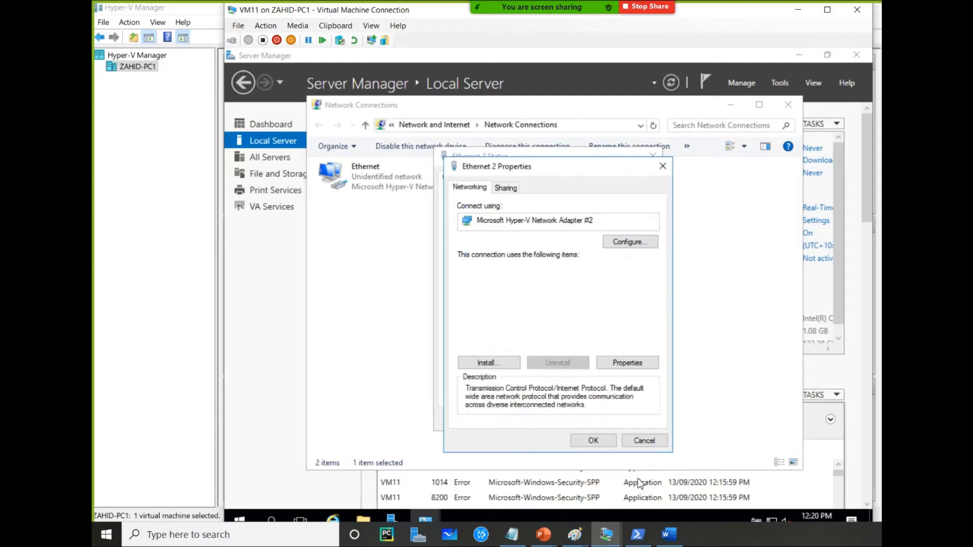
pyautogui.click(596, 441)
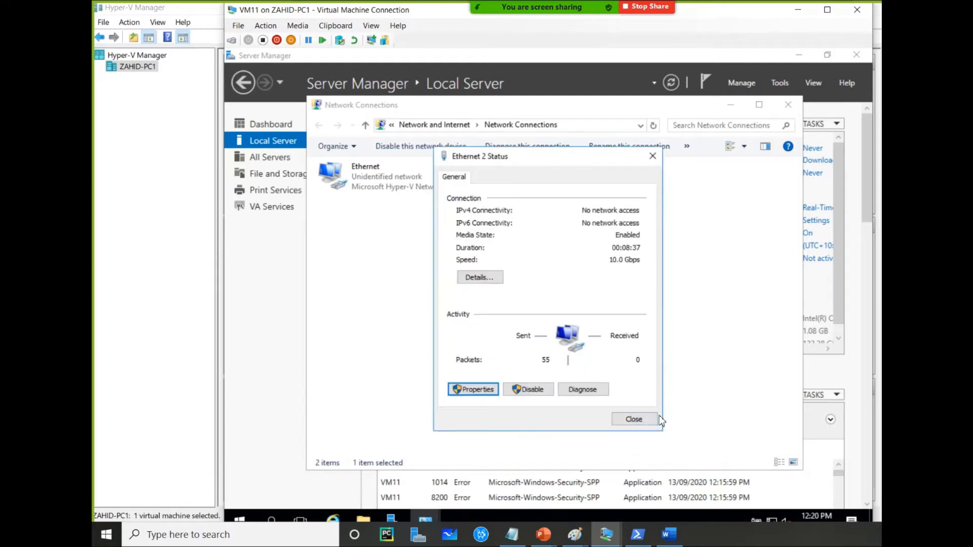
pyautogui.click(633, 420)
pyautogui.click(640, 367)
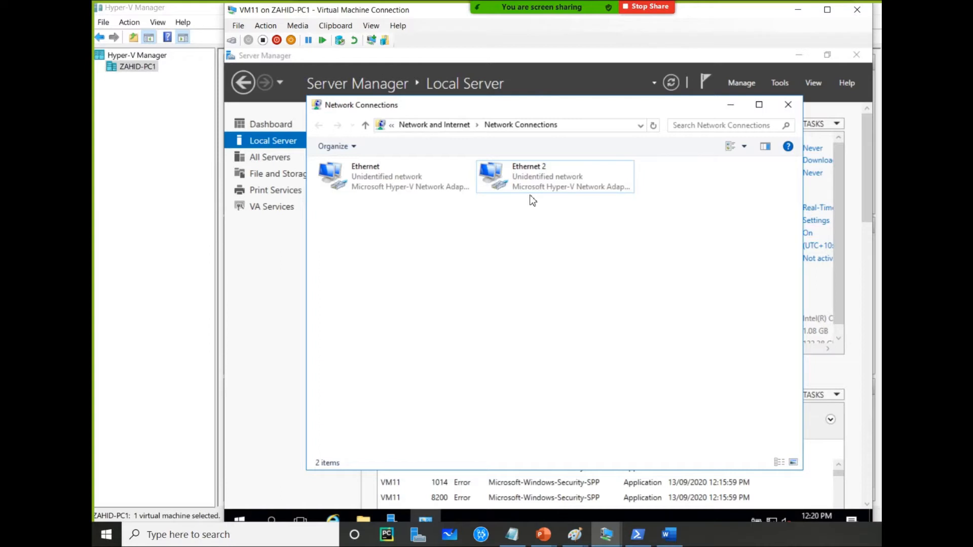
# Switch to VM12's console and open the IPv4 properties of its Ethernet 2 adapter from the Local Server page
pyautogui.click(179, 204)
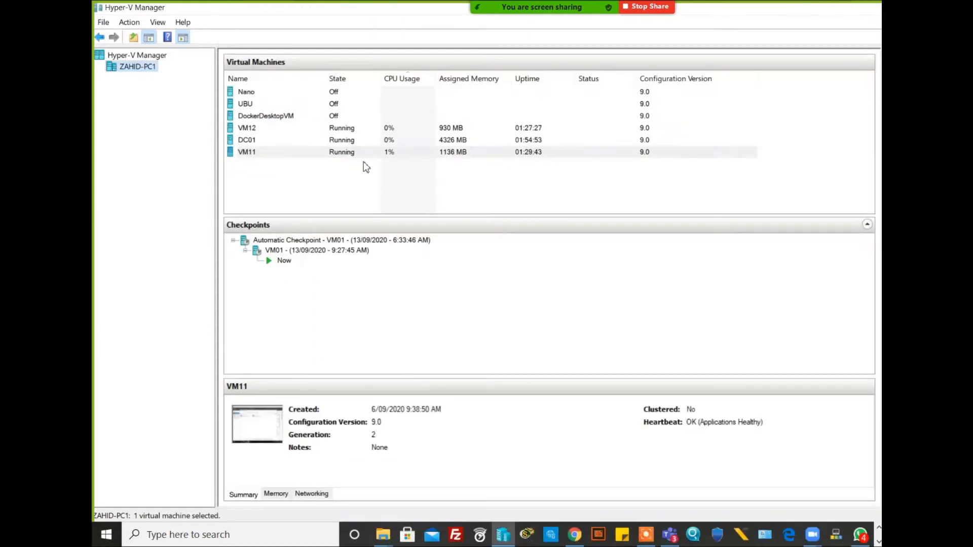
pyautogui.click(346, 130)
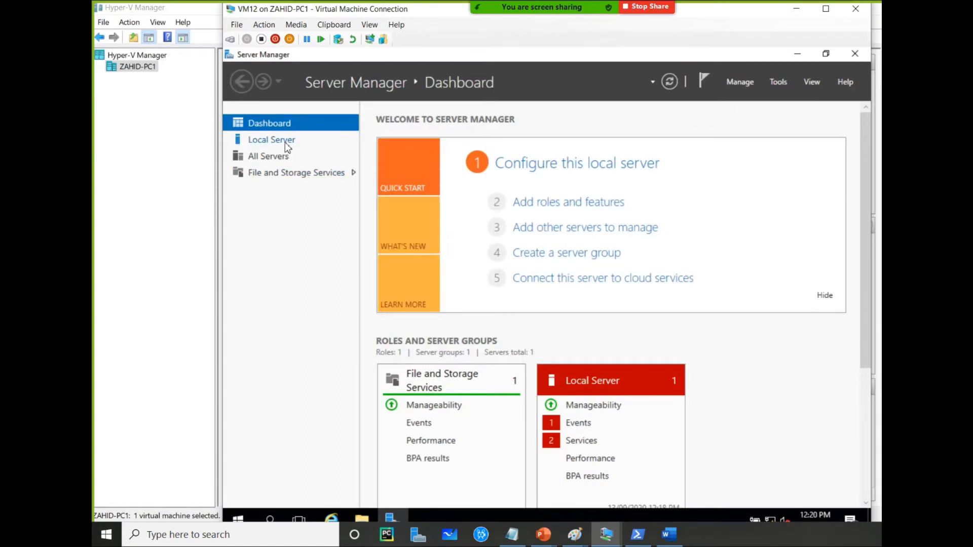
pyautogui.click(287, 146)
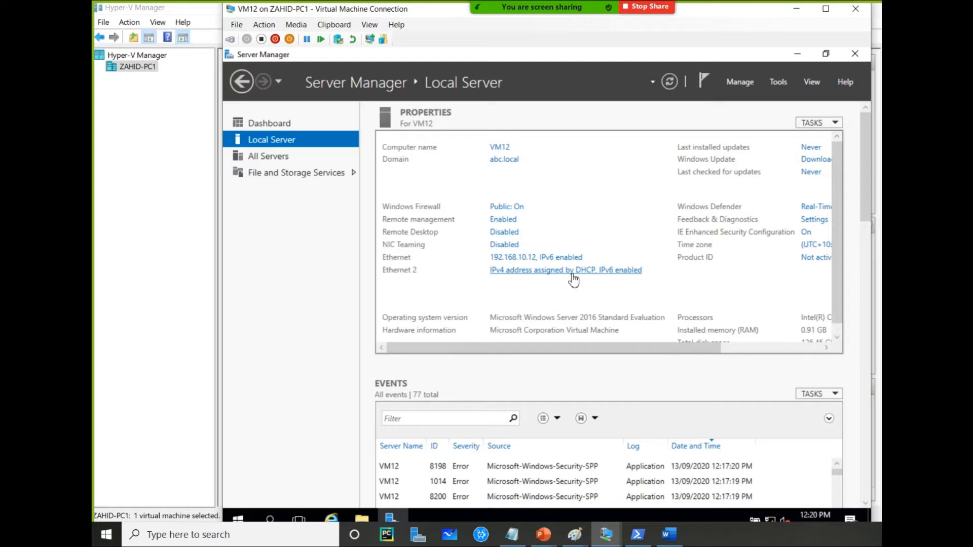
pyautogui.click(572, 274)
pyautogui.doubleClick(537, 184)
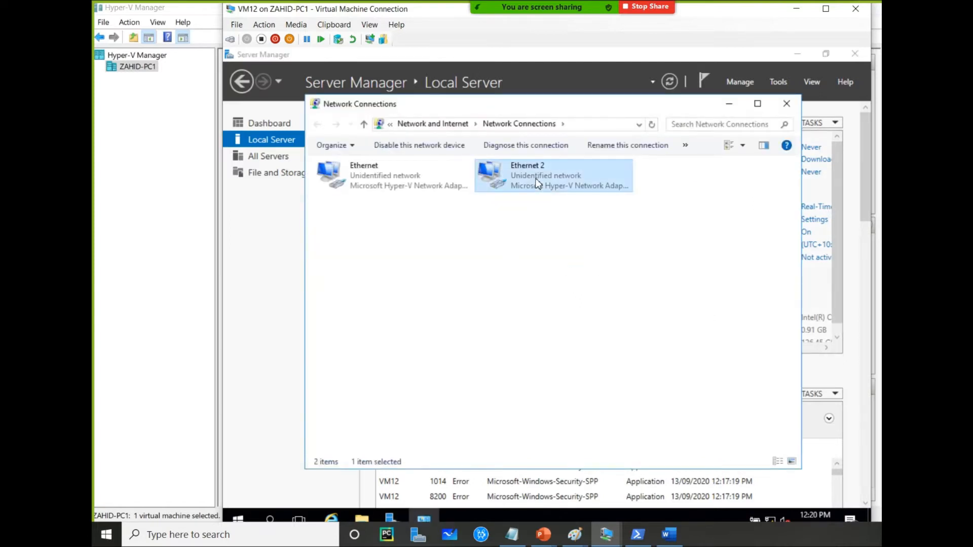
pyautogui.click(484, 388)
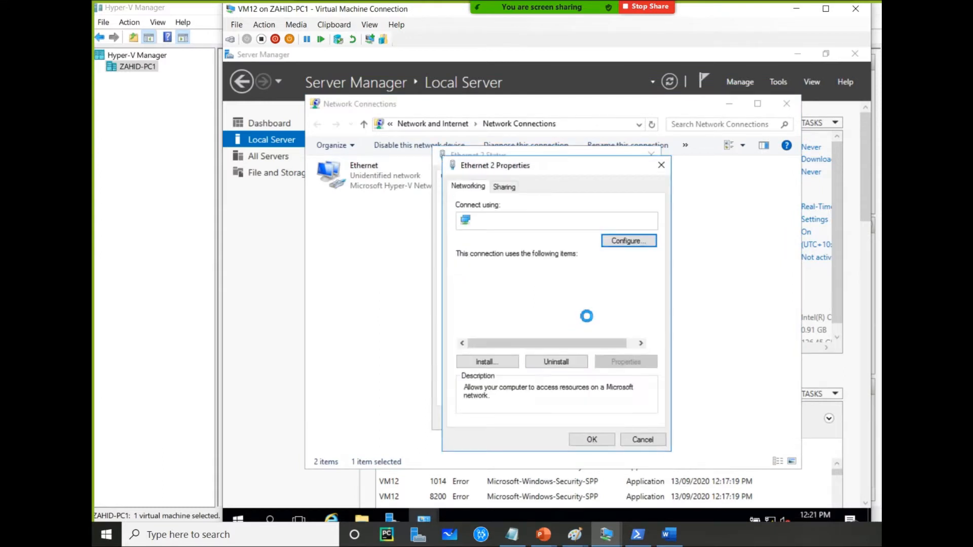
pyautogui.doubleClick(557, 300)
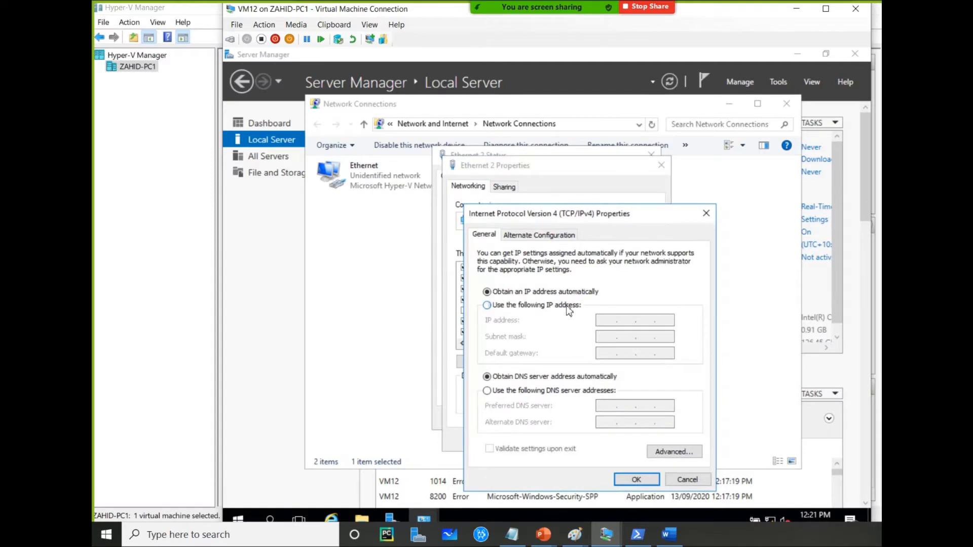
# Set VM12's Ethernet 2 adapter to use the static IPv4 address 192.168.16.2 and close the adapter dialogs
pyautogui.click(567, 305)
pyautogui.click(607, 322)
pyautogui.write('192 . 168 . ')
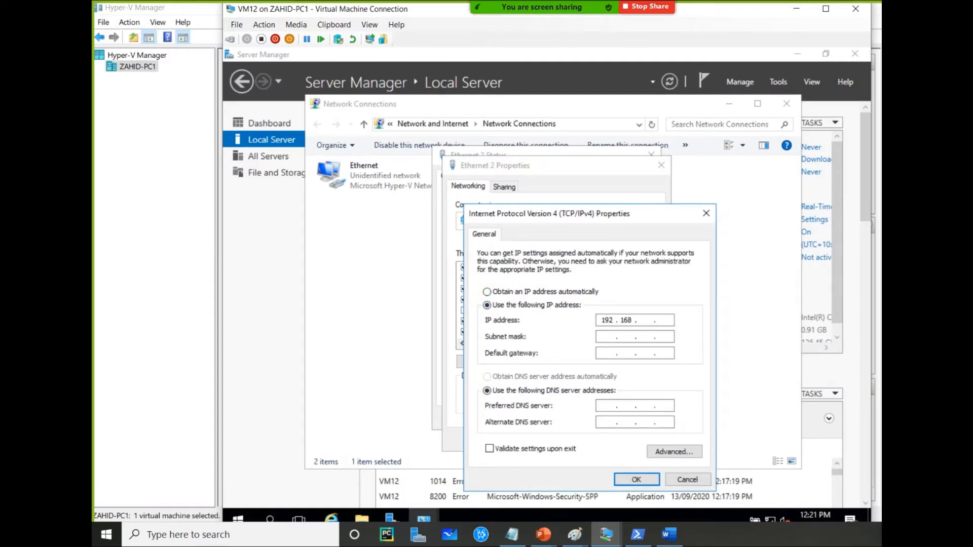
pyautogui.write('16 . 2')
pyautogui.press('Tab')
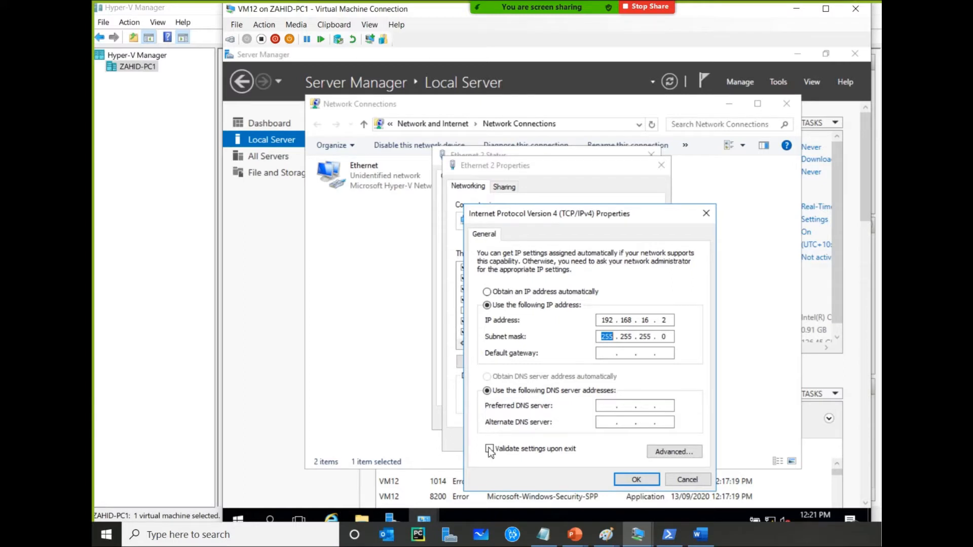
pyautogui.click(634, 479)
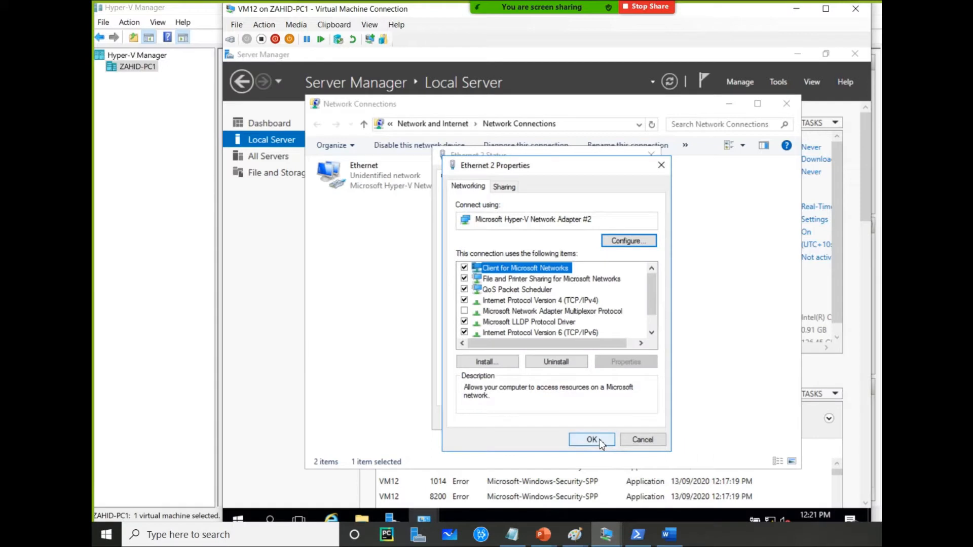
pyautogui.click(598, 438)
pyautogui.click(632, 418)
pyautogui.click(639, 383)
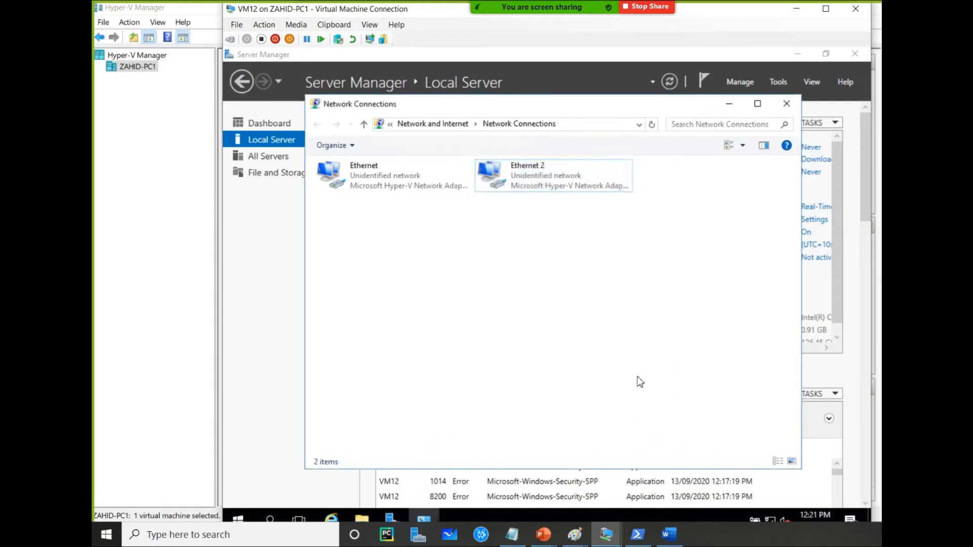
pyautogui.click(240, 520)
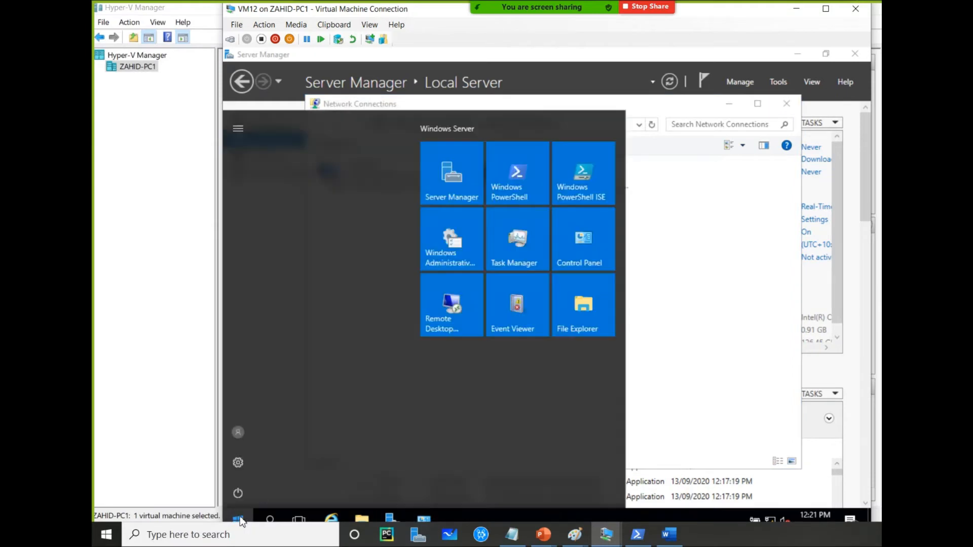
pyautogui.click(683, 311)
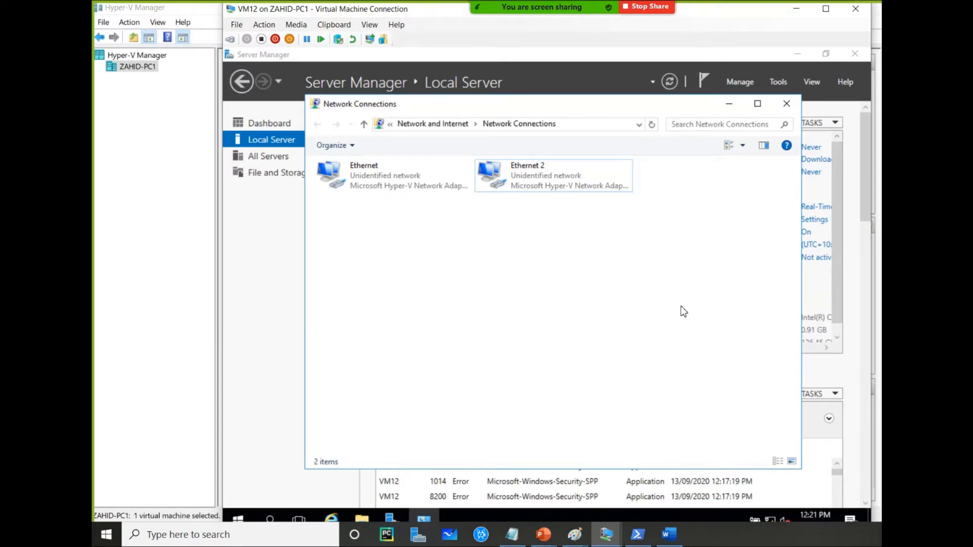
pyautogui.click(284, 259)
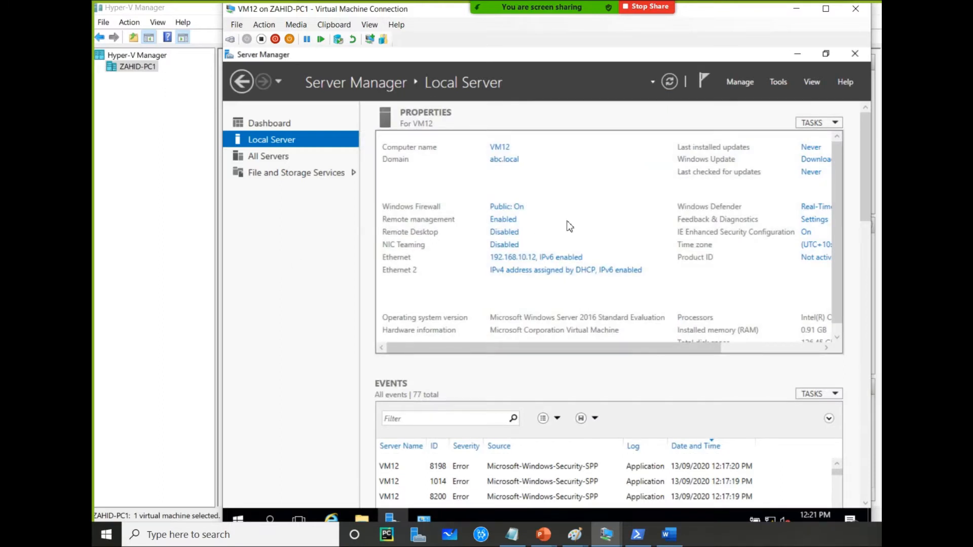
# Turn off Windows Firewall on VM12 for domain, private and public networks, then refresh Server Manager
pyautogui.click(517, 213)
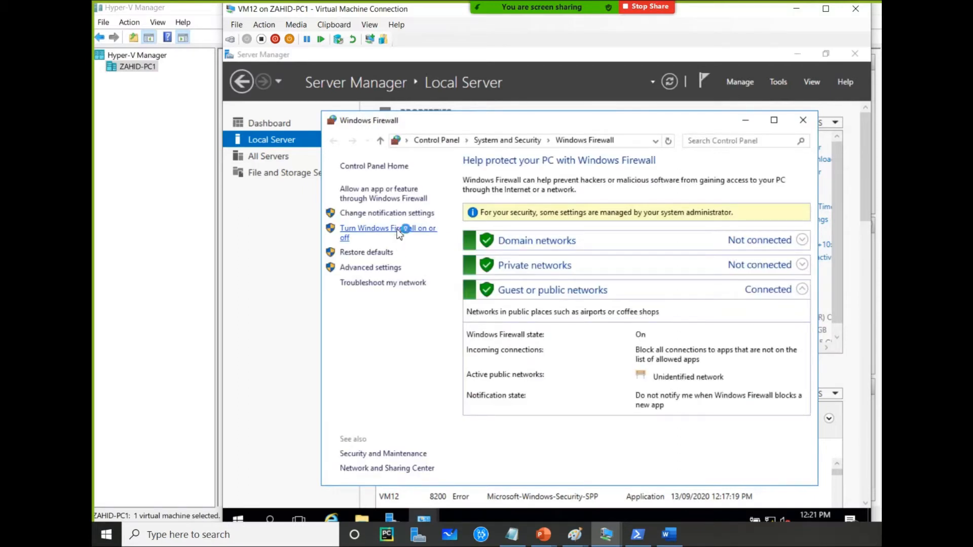
pyautogui.click(399, 233)
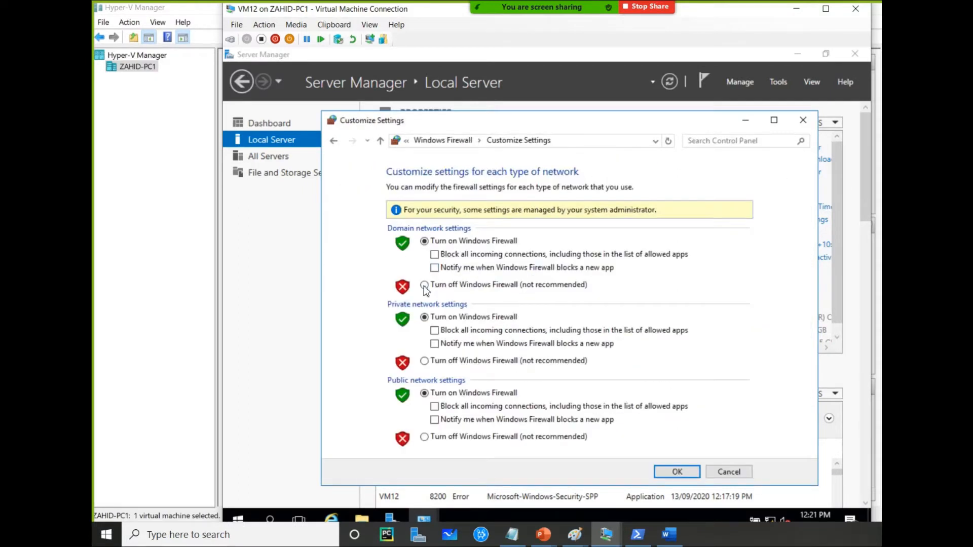
pyautogui.click(425, 287)
pyautogui.click(424, 362)
pyautogui.click(427, 439)
pyautogui.click(677, 472)
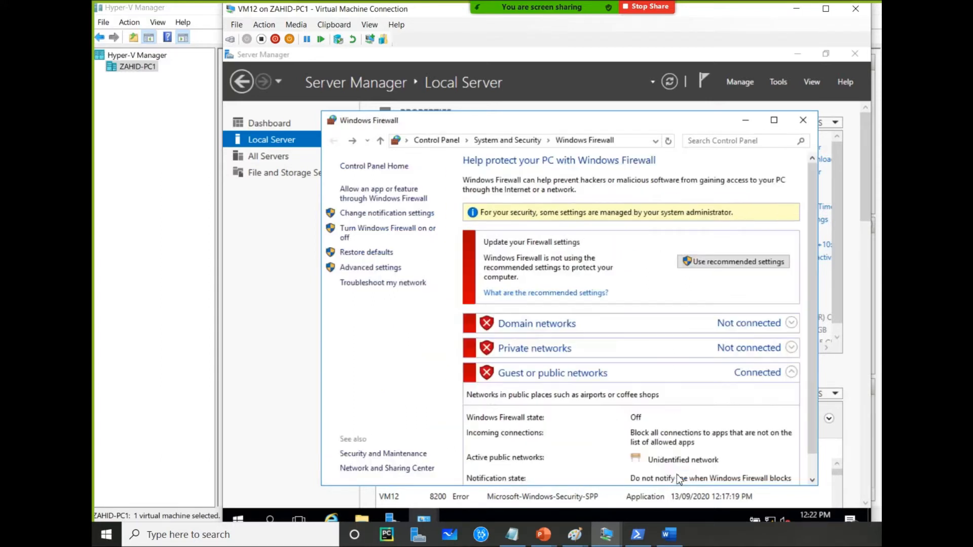
pyautogui.click(803, 120)
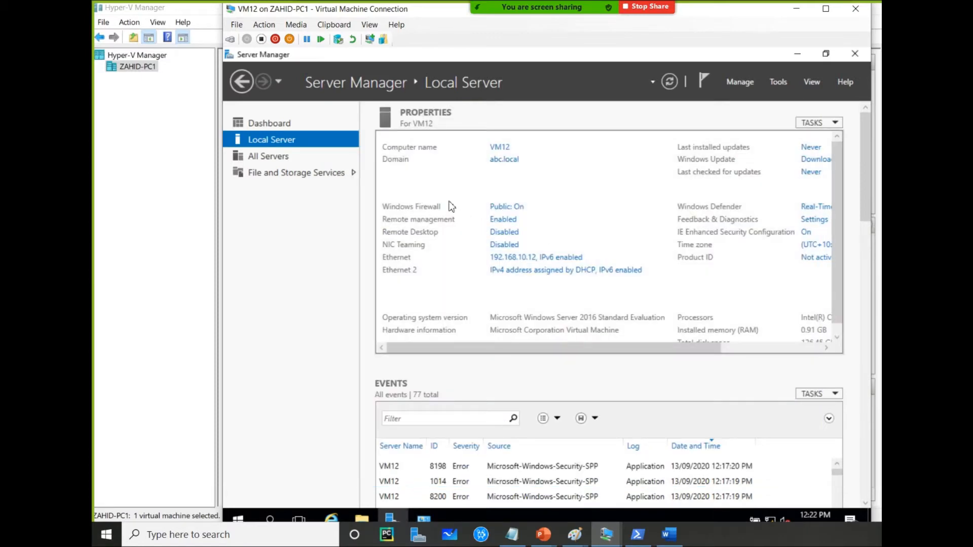
pyautogui.click(669, 81)
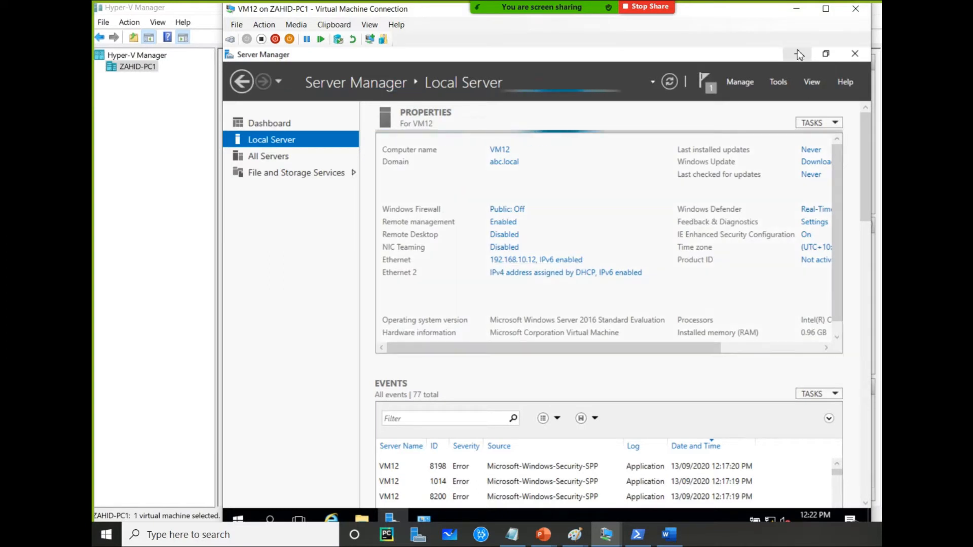
# Switch back to VM11's console and close its Network Connections window
pyautogui.click(796, 8)
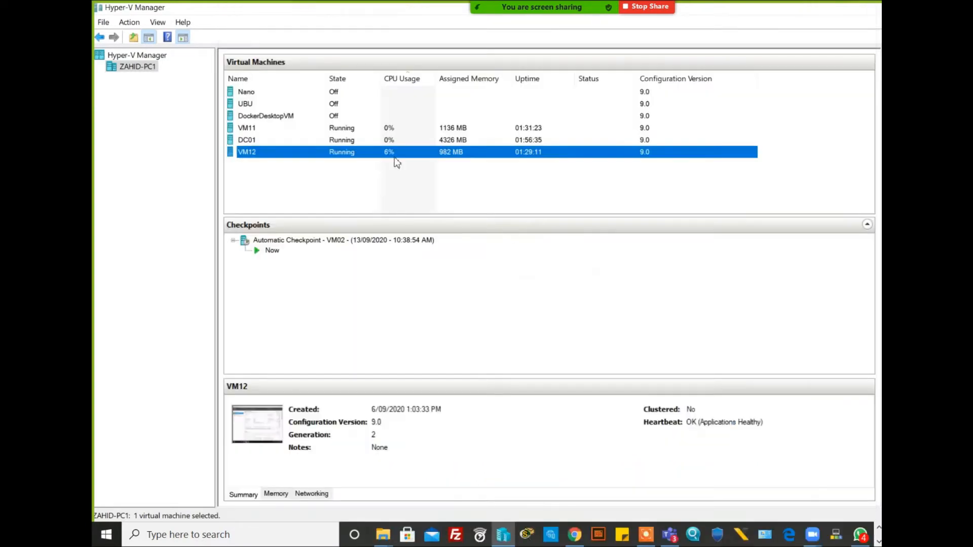
pyautogui.click(390, 129)
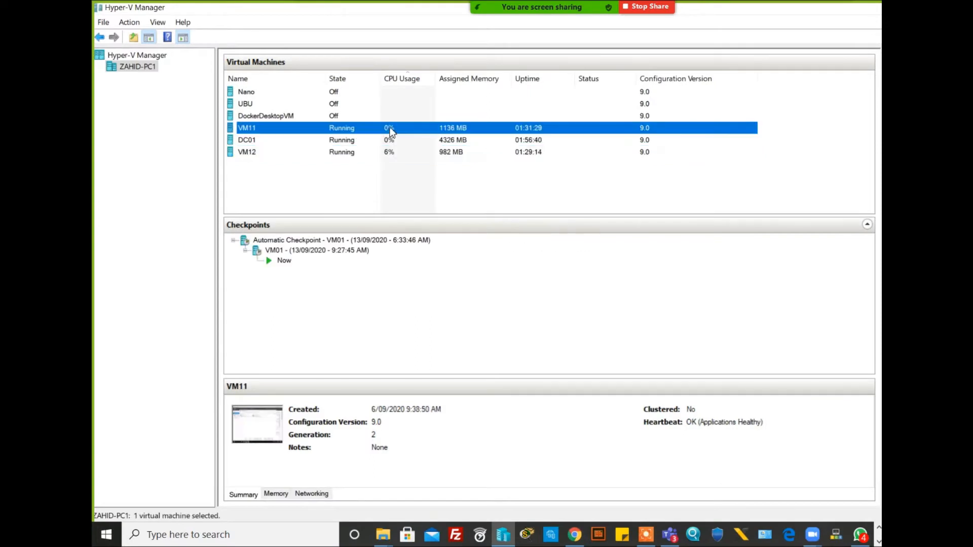
pyautogui.doubleClick(390, 129)
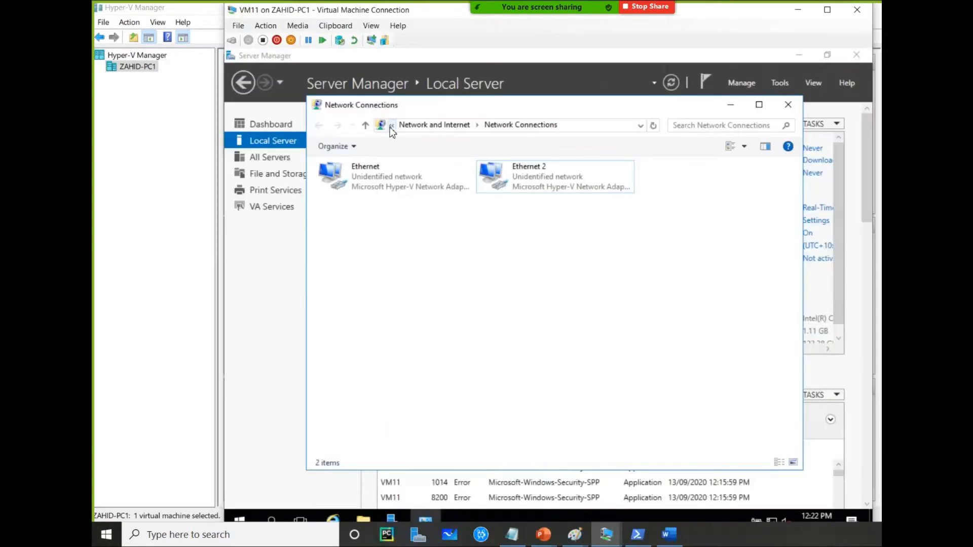
pyautogui.click(800, 103)
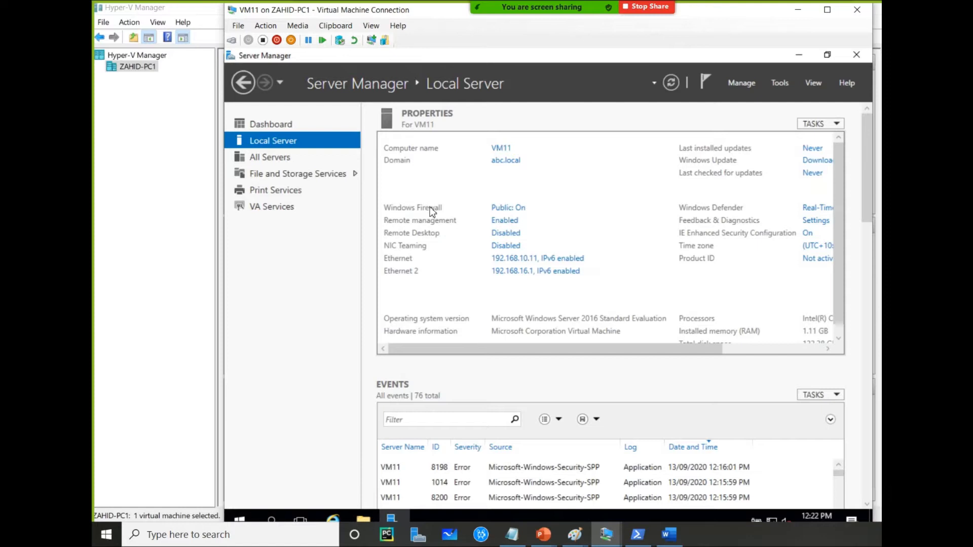
# Turn off Windows Firewall on VM11 for domain, private and public network settings and apply the change
pyautogui.click(518, 211)
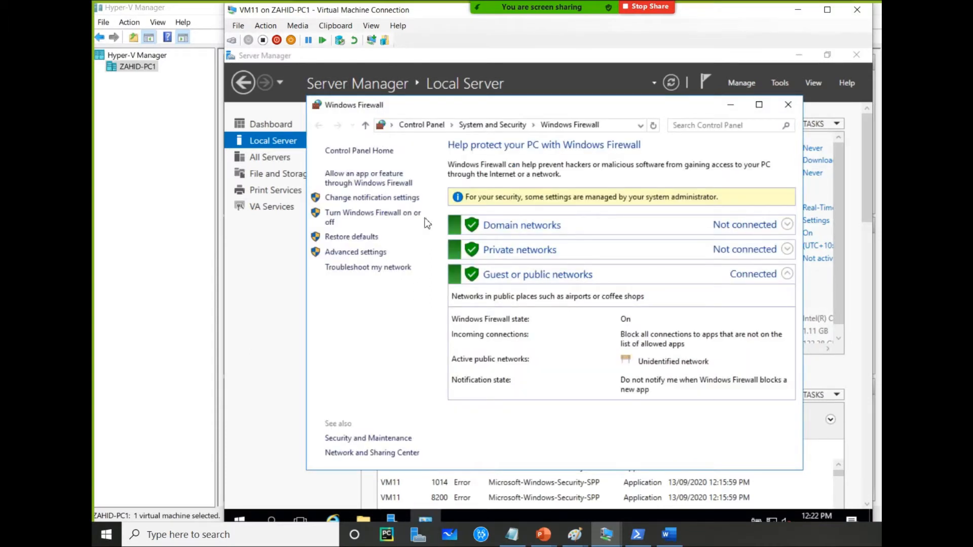
pyautogui.click(379, 216)
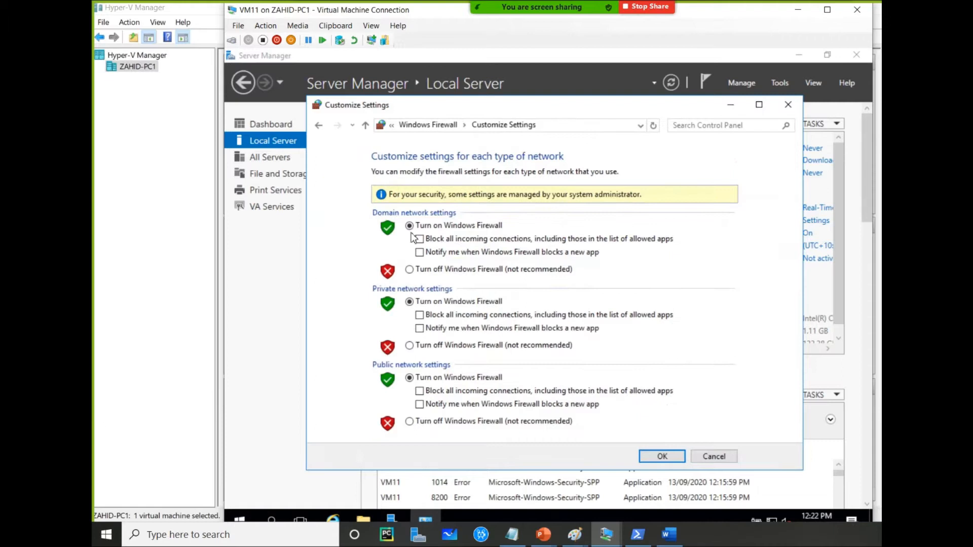
pyautogui.click(428, 269)
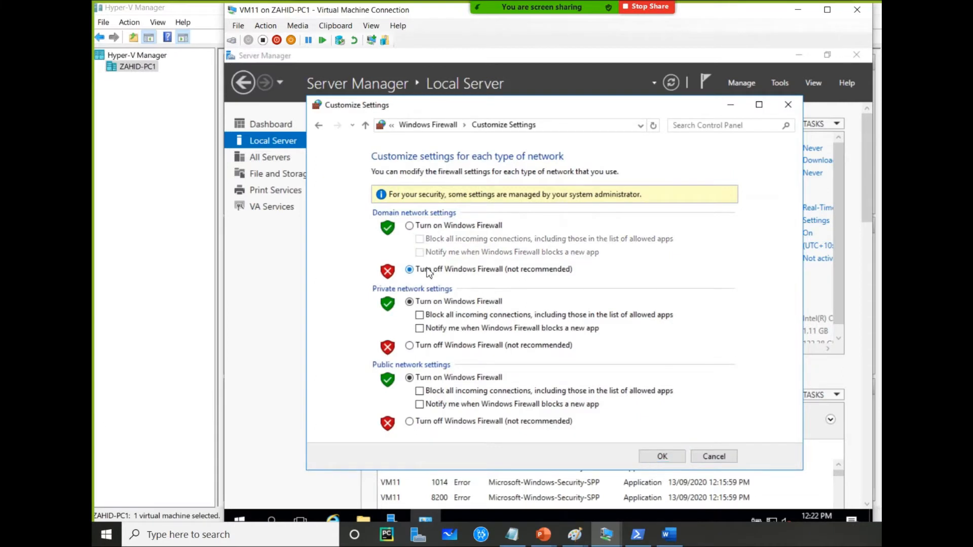
pyautogui.click(433, 346)
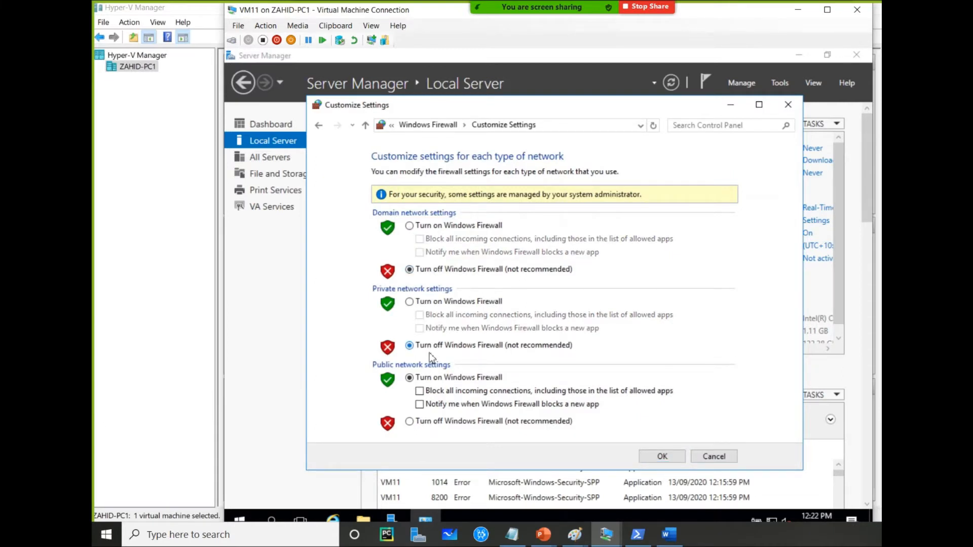
pyautogui.click(429, 422)
pyautogui.click(661, 456)
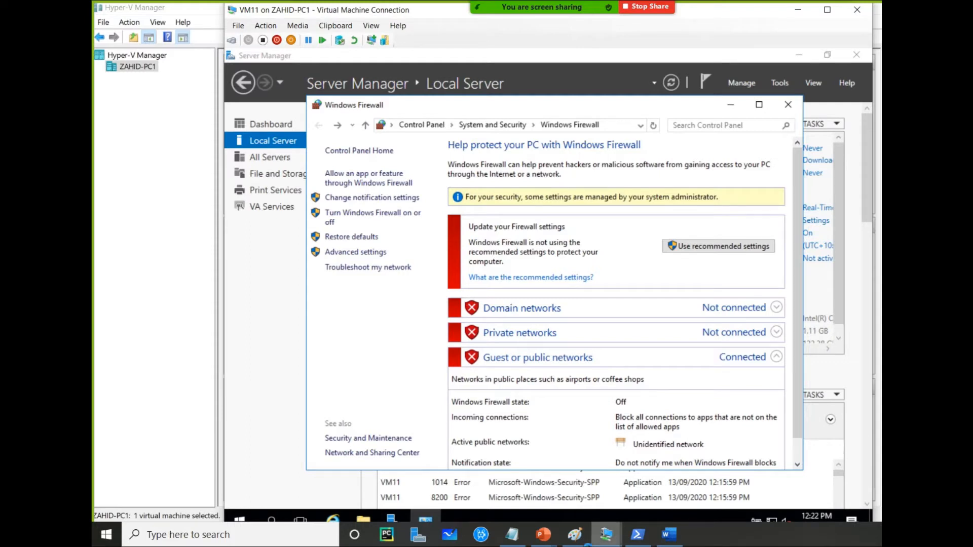
# Close VM11's Windows Firewall window to return to Server Manager
pyautogui.click(575, 540)
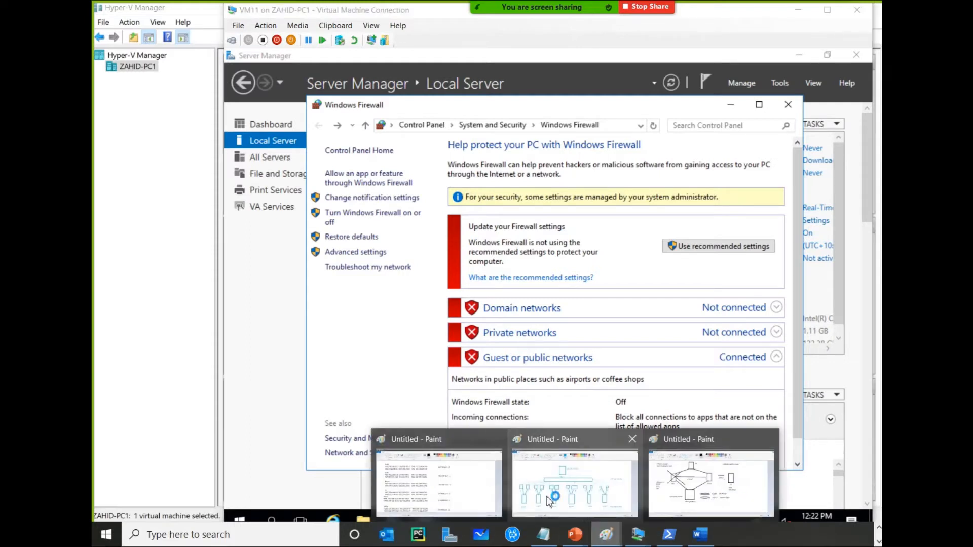
pyautogui.click(429, 490)
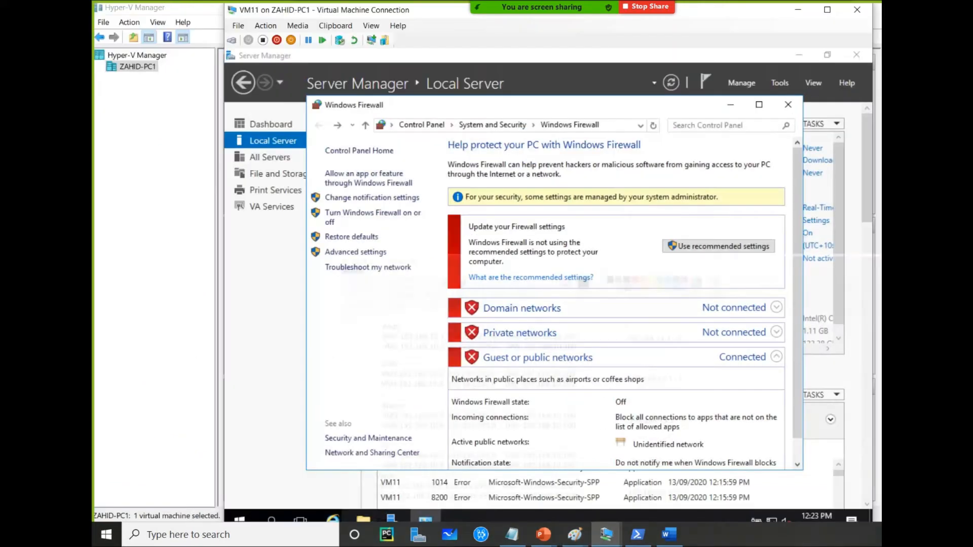
pyautogui.click(788, 105)
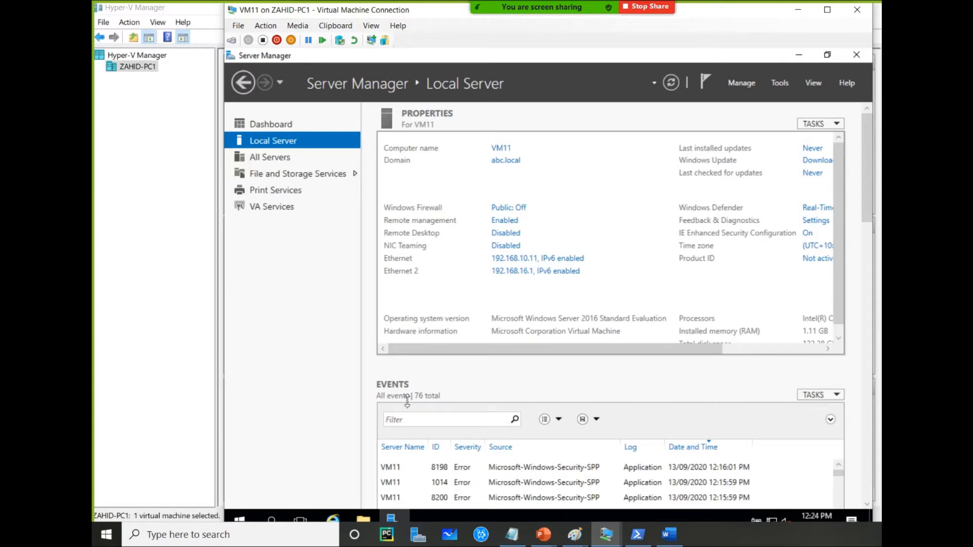
pyautogui.click(239, 520)
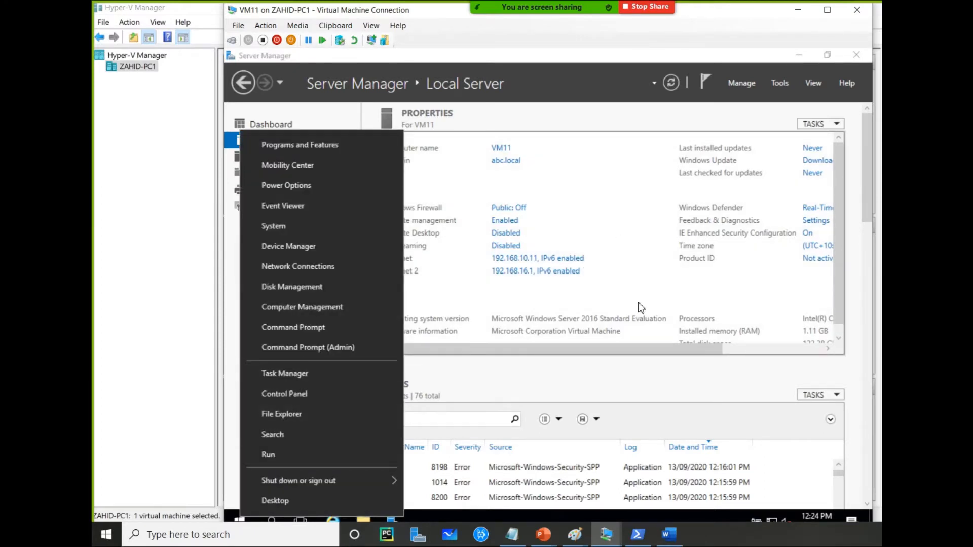
pyautogui.click(557, 181)
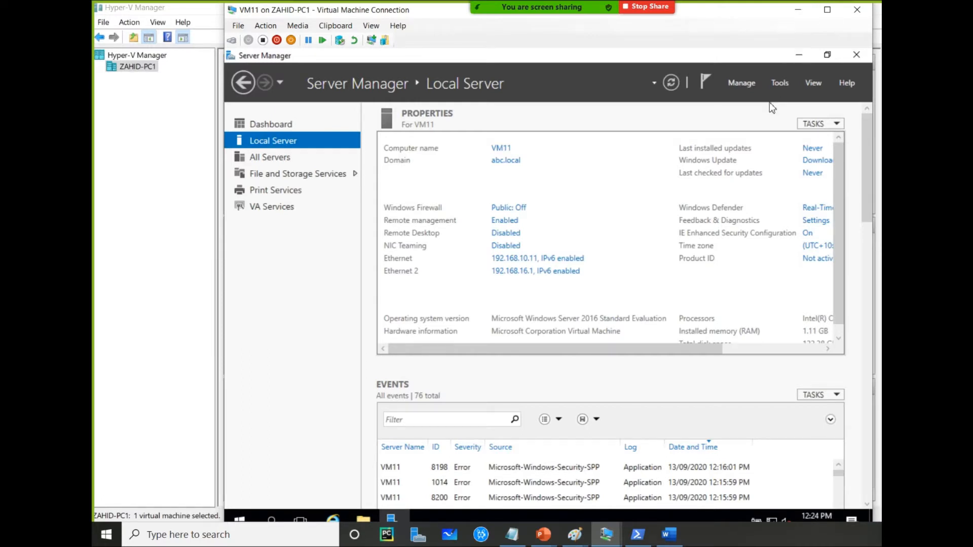
# Minimize VM11's console and switch to the Paint window with the failover cluster lab diagram
pyautogui.click(799, 11)
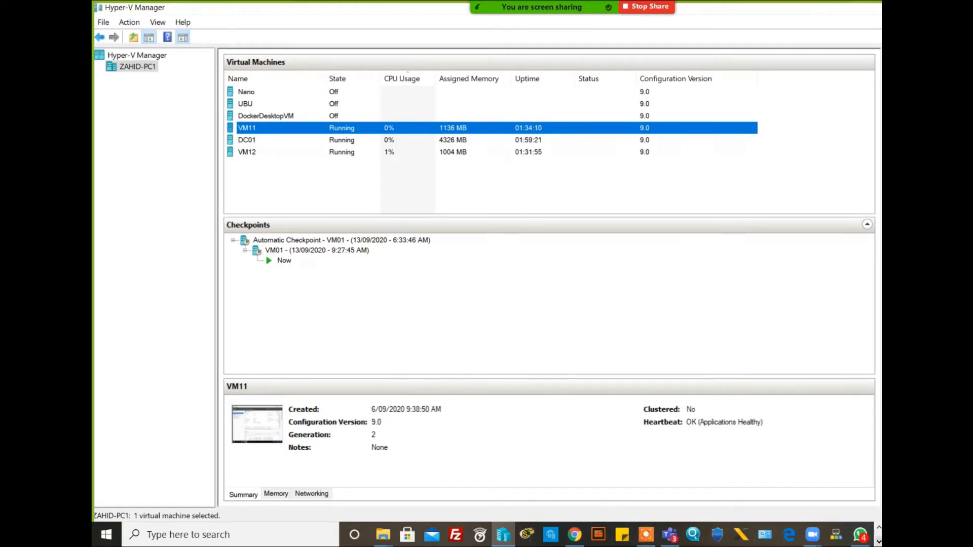
pyautogui.click(879, 541)
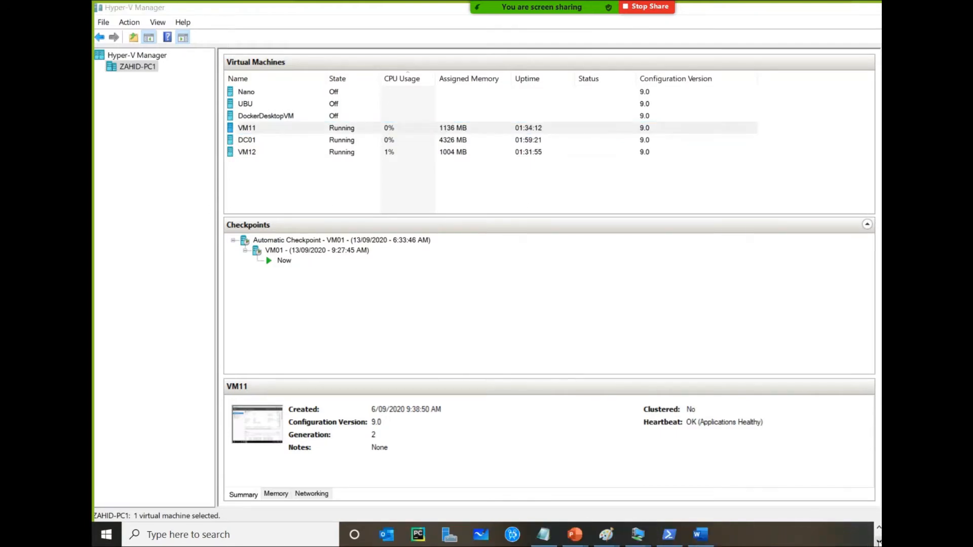
pyautogui.click(606, 535)
pyautogui.click(709, 481)
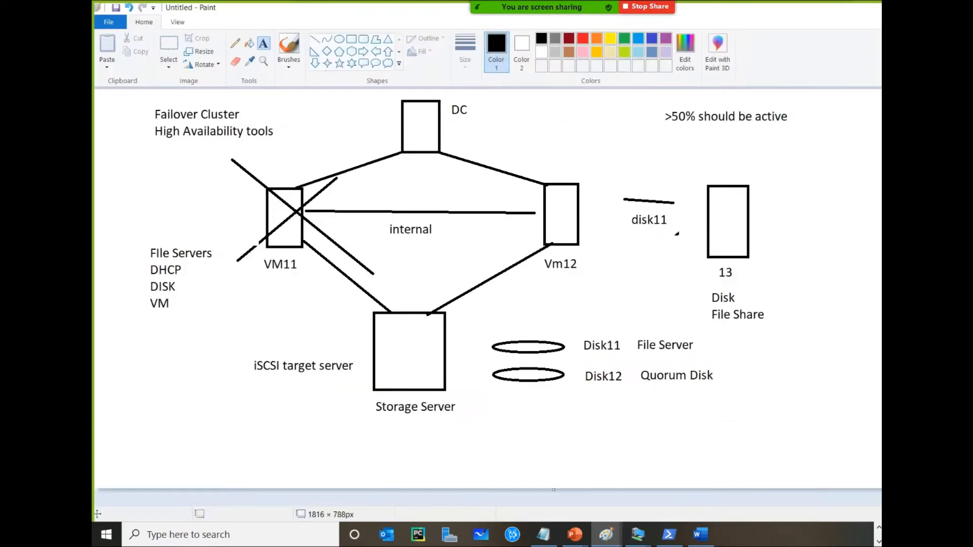
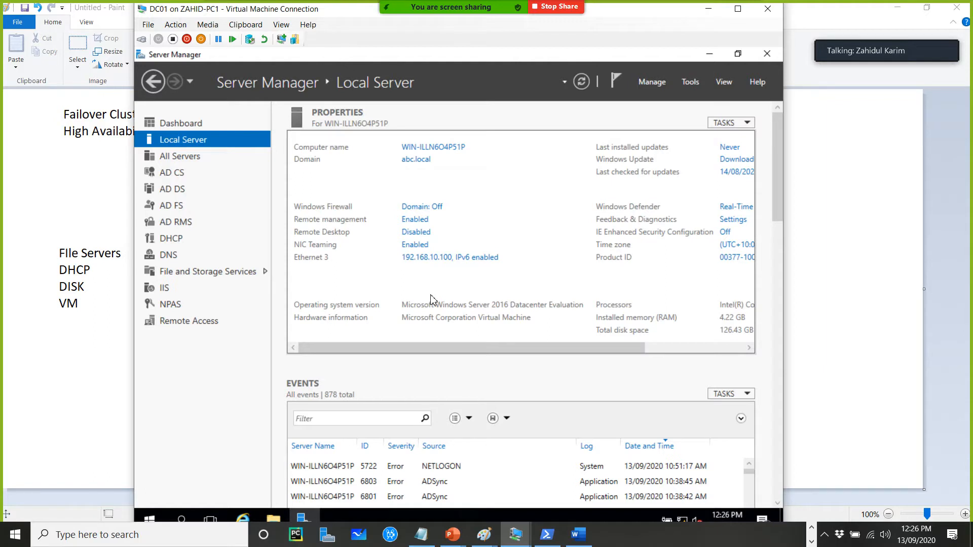
# On DC01, install the iSCSI Target Server role service from the File and Storage Services iSCSI page
pyautogui.click(217, 272)
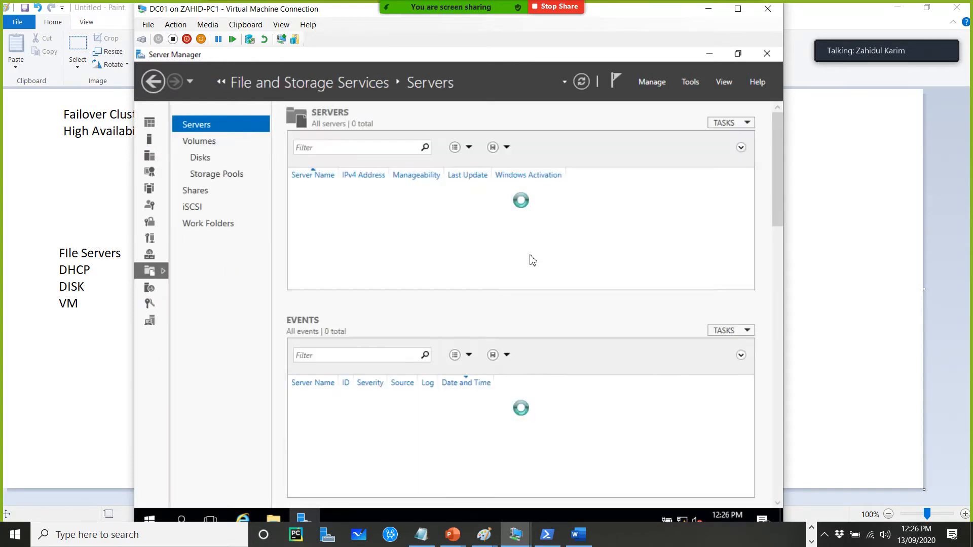
pyautogui.click(193, 207)
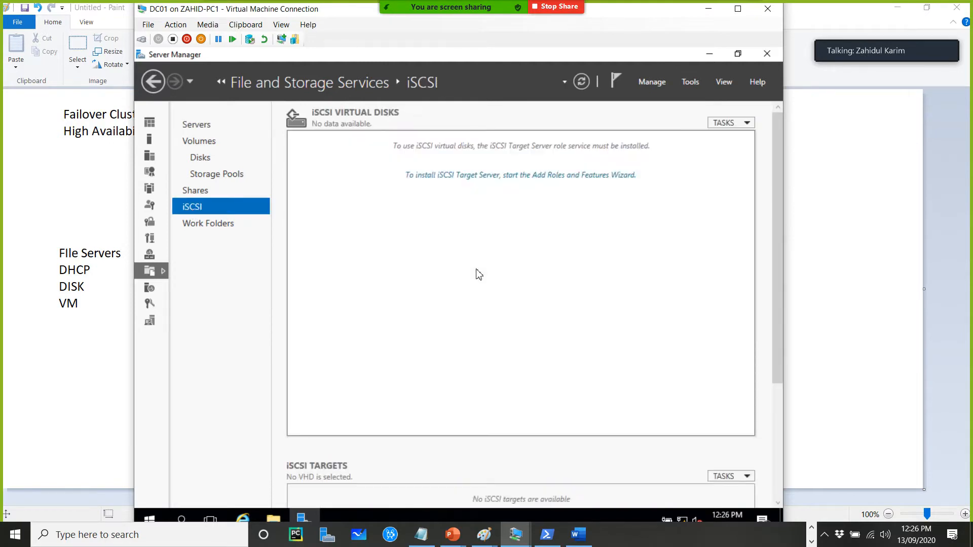
pyautogui.click(483, 178)
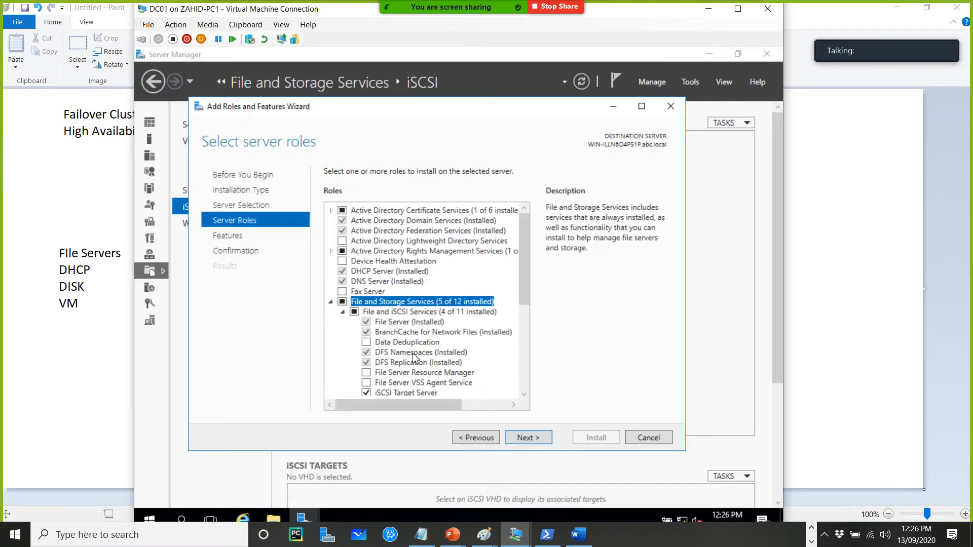
pyautogui.scroll(-2, 417, 354)
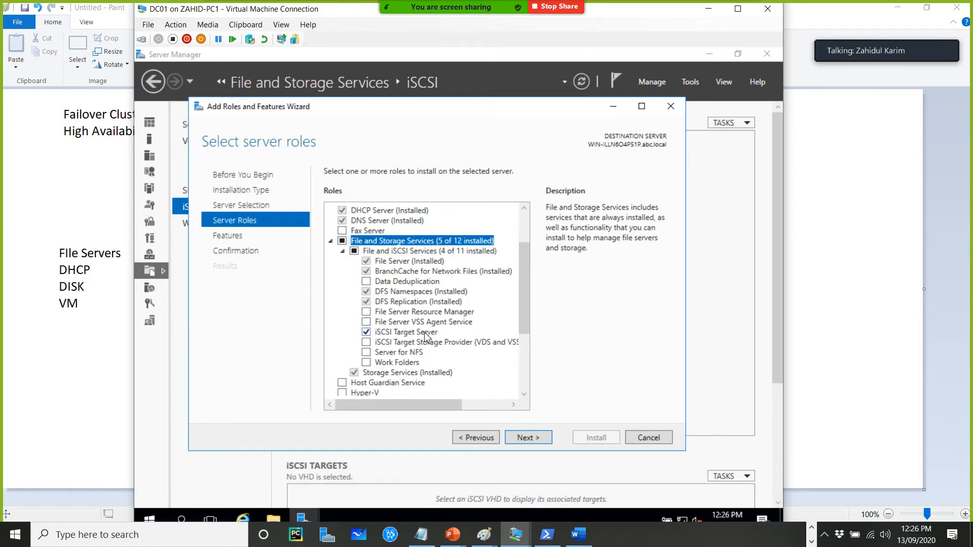
pyautogui.click(527, 437)
pyautogui.click(527, 438)
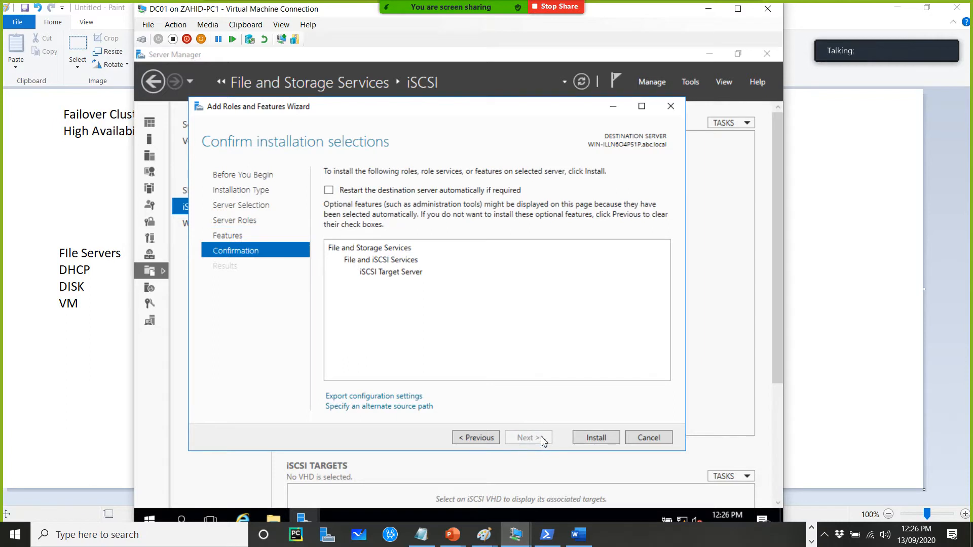
pyautogui.click(601, 440)
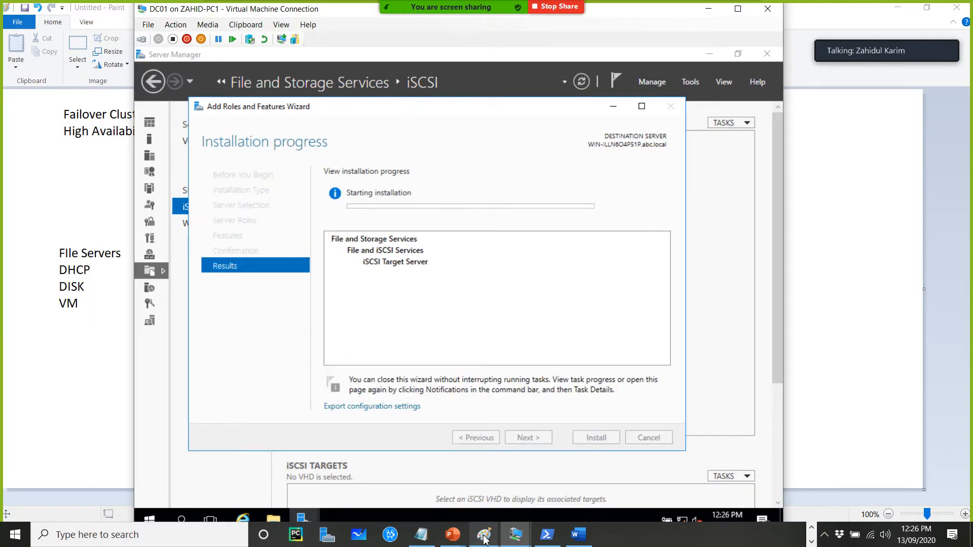
# Glance at the failover cluster lab diagram in Paint, then minimize Paint to return to DC01's console
pyautogui.moveTo(483, 538)
pyautogui.click(484, 477)
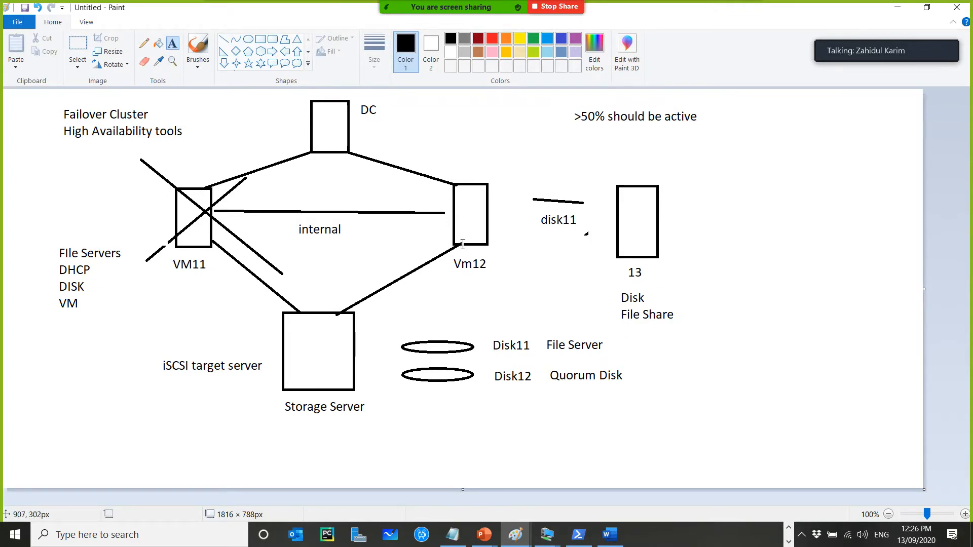
pyautogui.moveTo(880, 28)
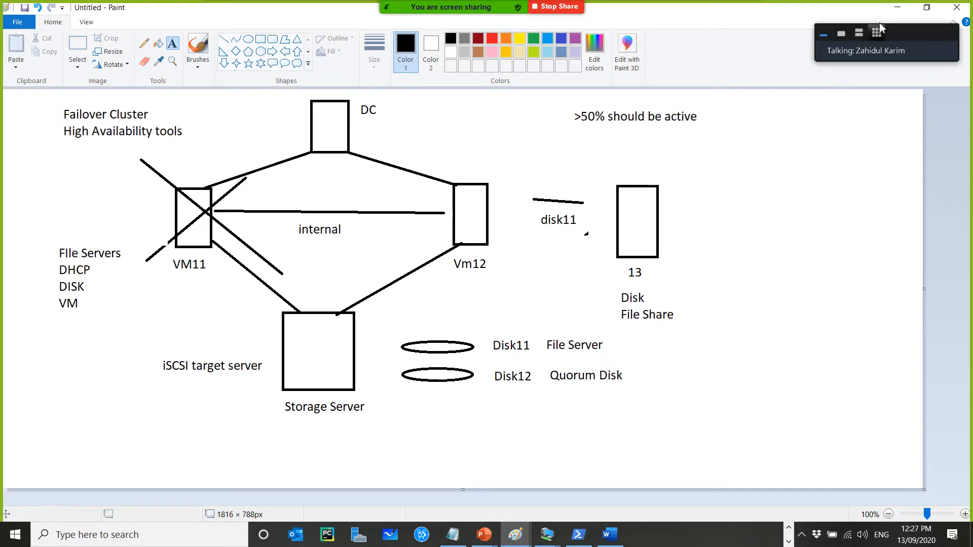
pyautogui.click(901, 8)
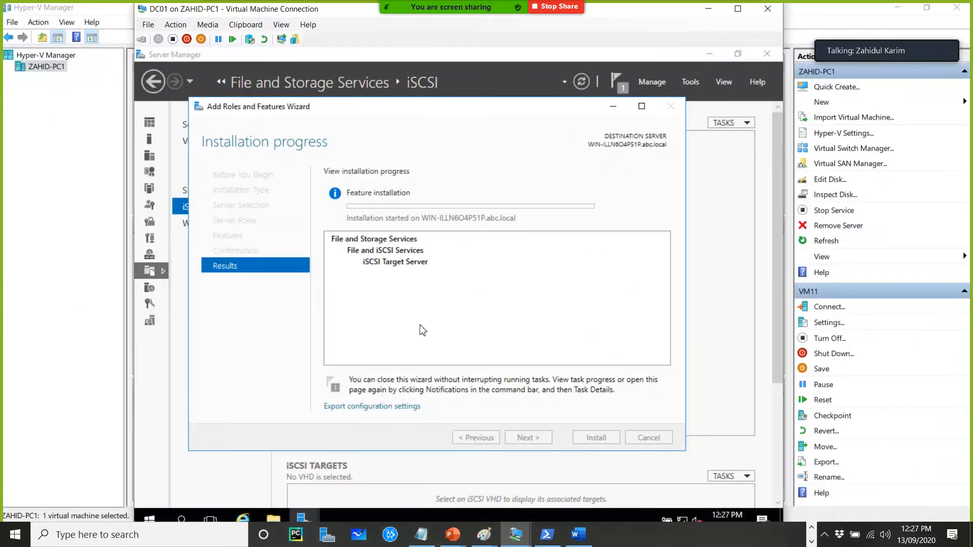
# Bring back the Add Roles and Features Wizard and close it once the installation completes
pyautogui.click(612, 106)
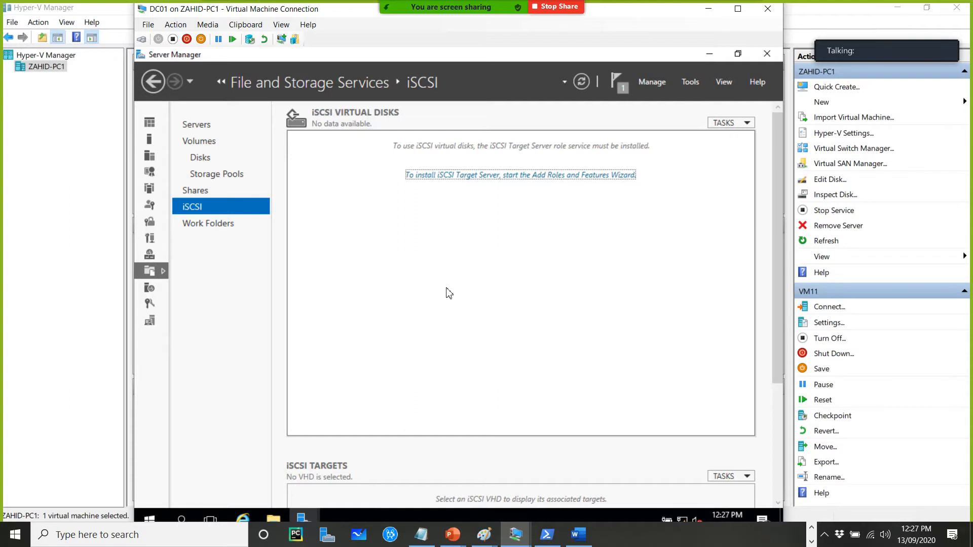
pyautogui.click(516, 535)
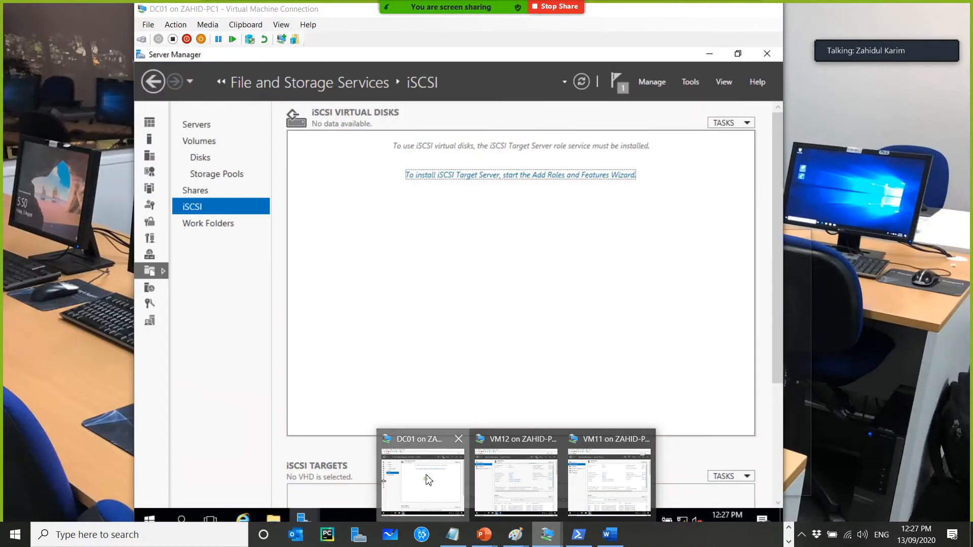
pyautogui.click(428, 478)
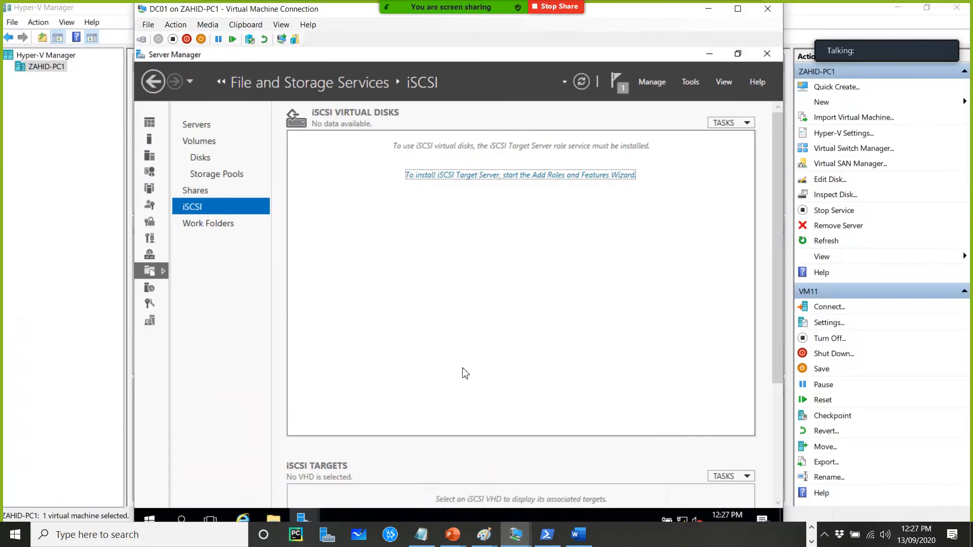
pyautogui.click(303, 517)
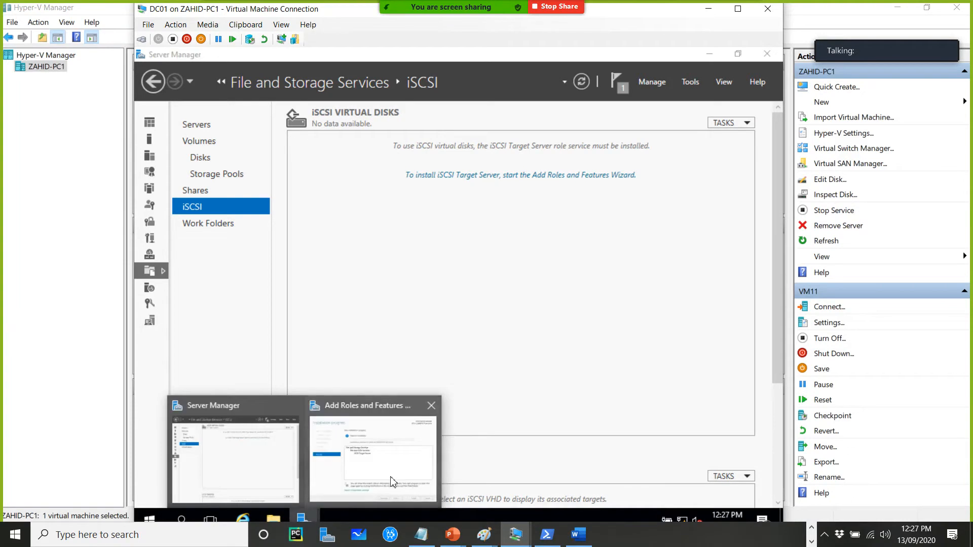
pyautogui.click(392, 481)
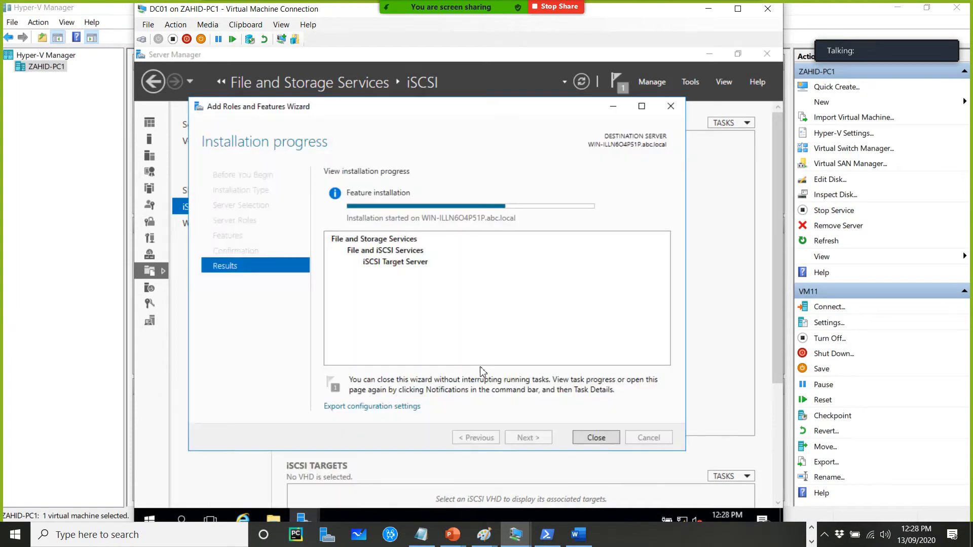
pyautogui.click(597, 441)
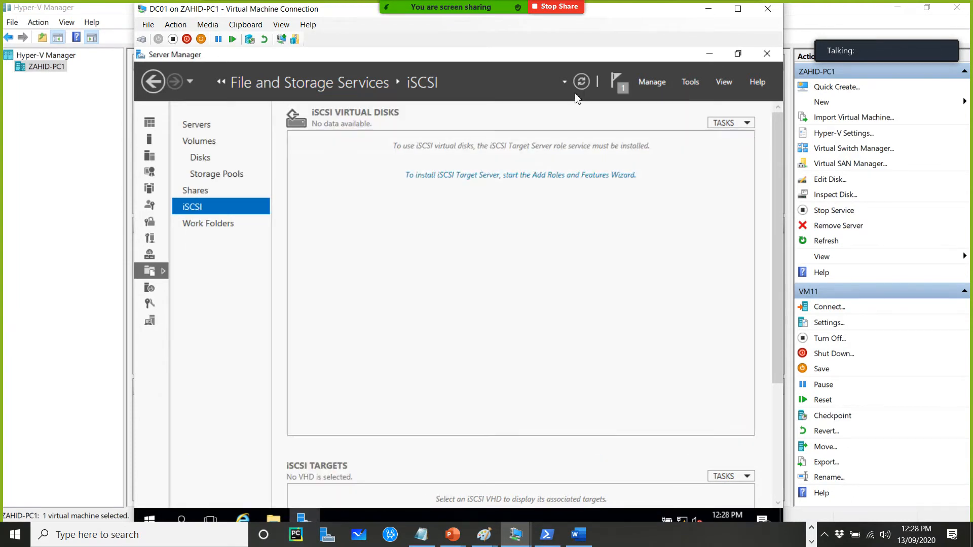
# Refresh Server Manager and revisit the iSCSI page under File and Storage Services
pyautogui.click(581, 81)
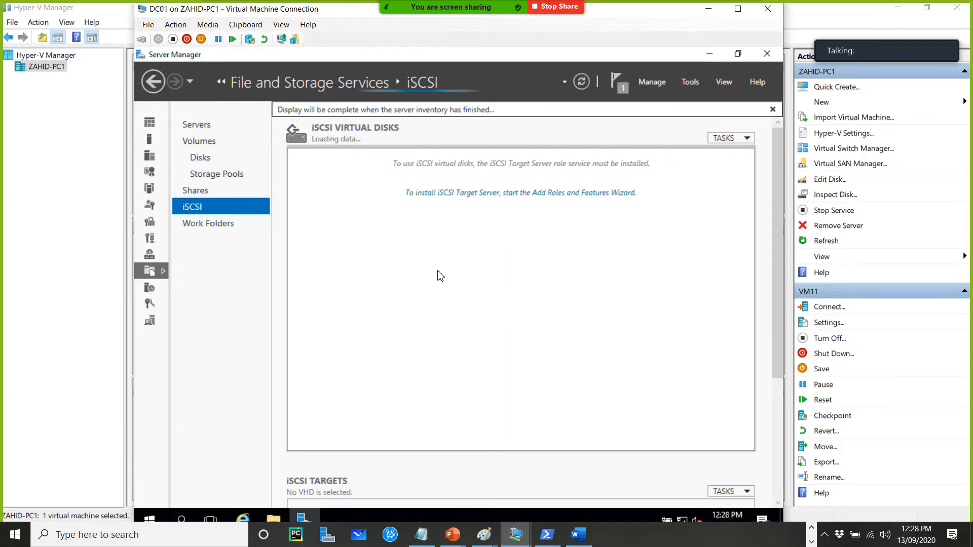
pyautogui.click(310, 514)
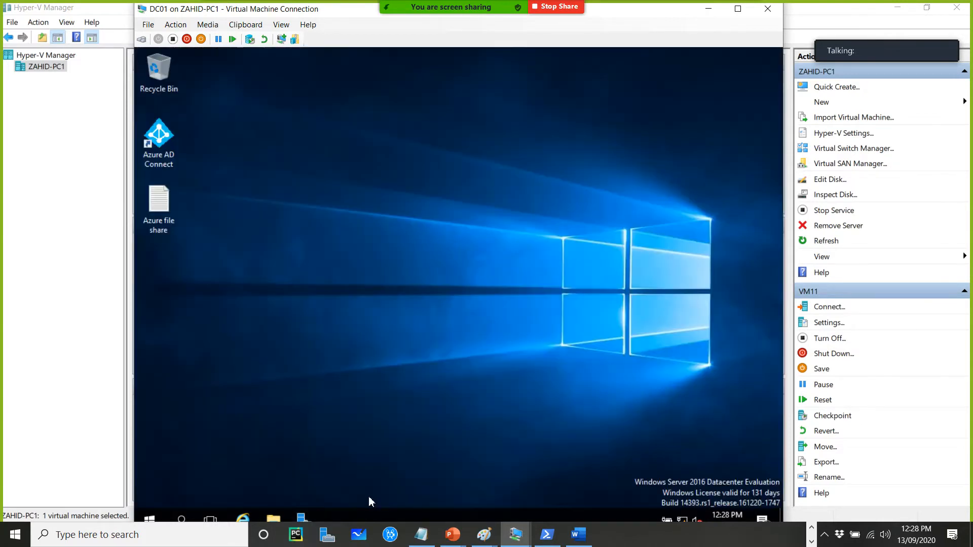
pyautogui.click(307, 520)
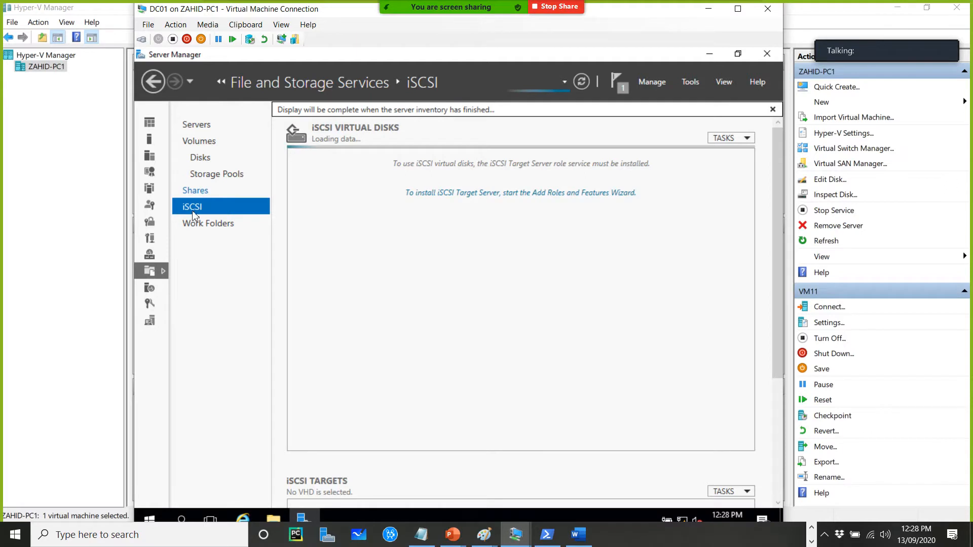
pyautogui.click(195, 191)
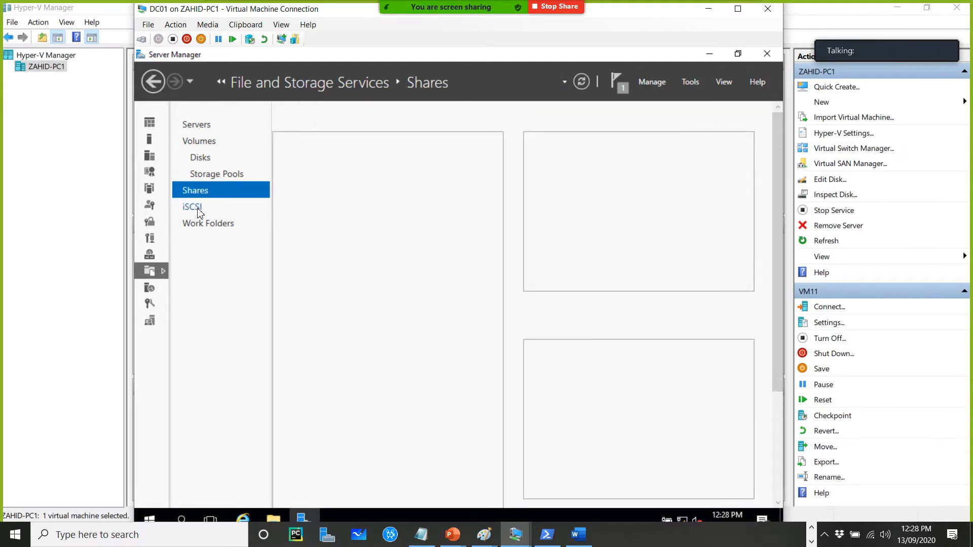
pyautogui.click(196, 207)
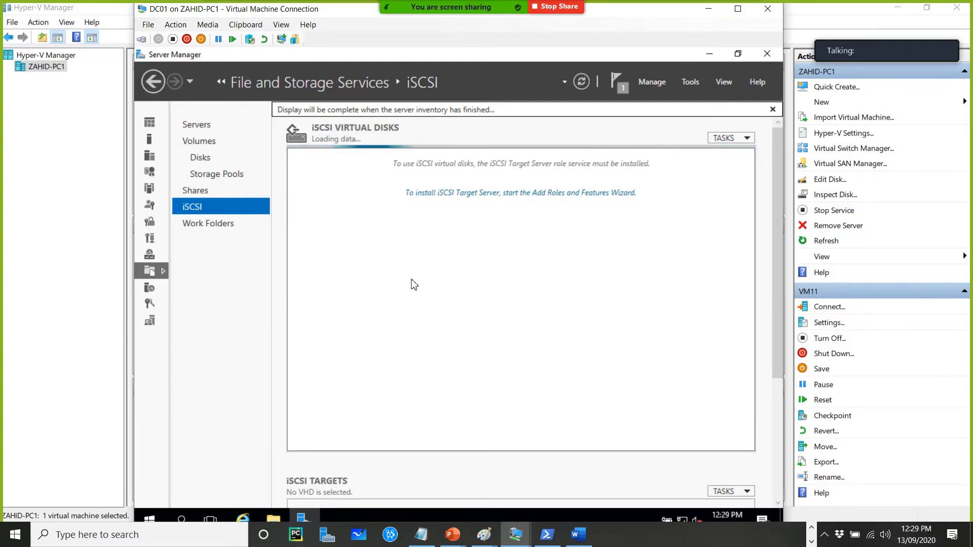
pyautogui.click(773, 110)
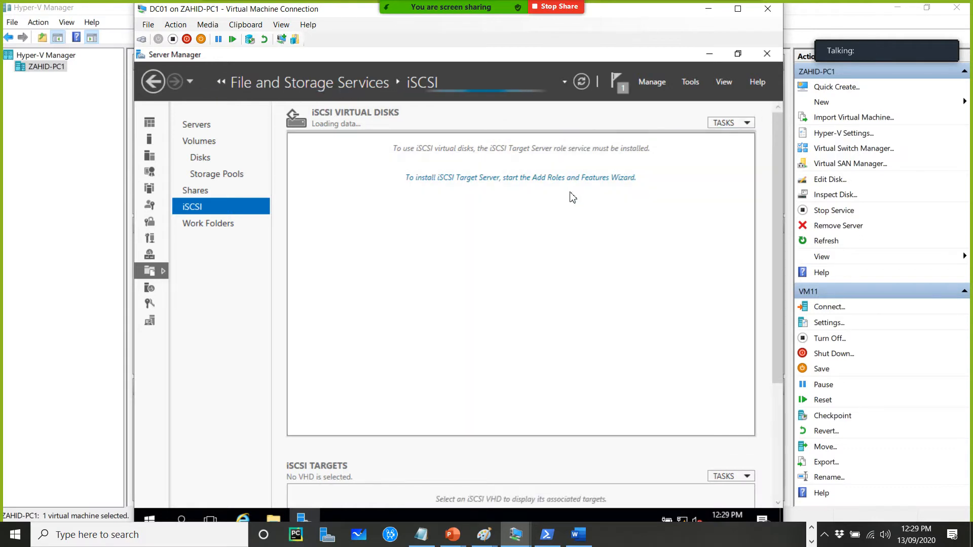
pyautogui.click(199, 159)
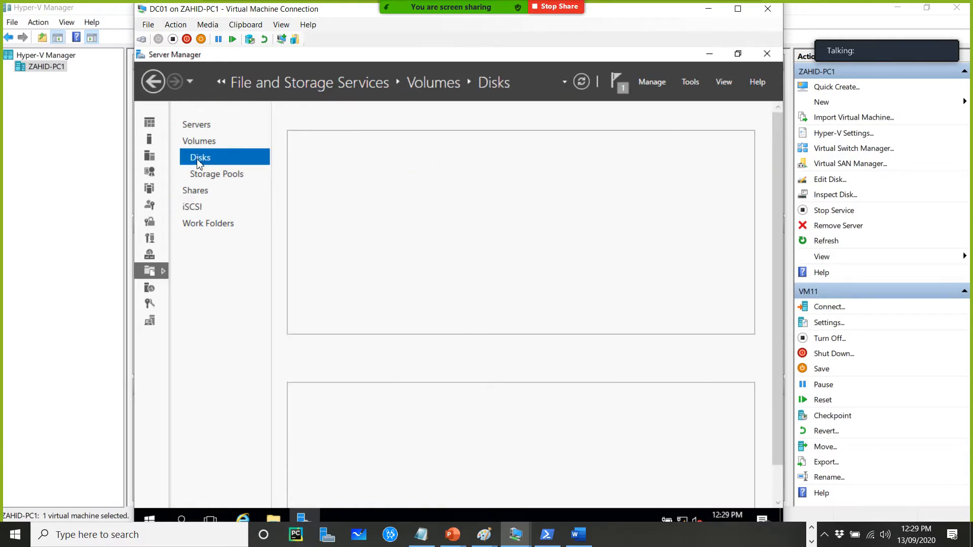
pyautogui.click(151, 144)
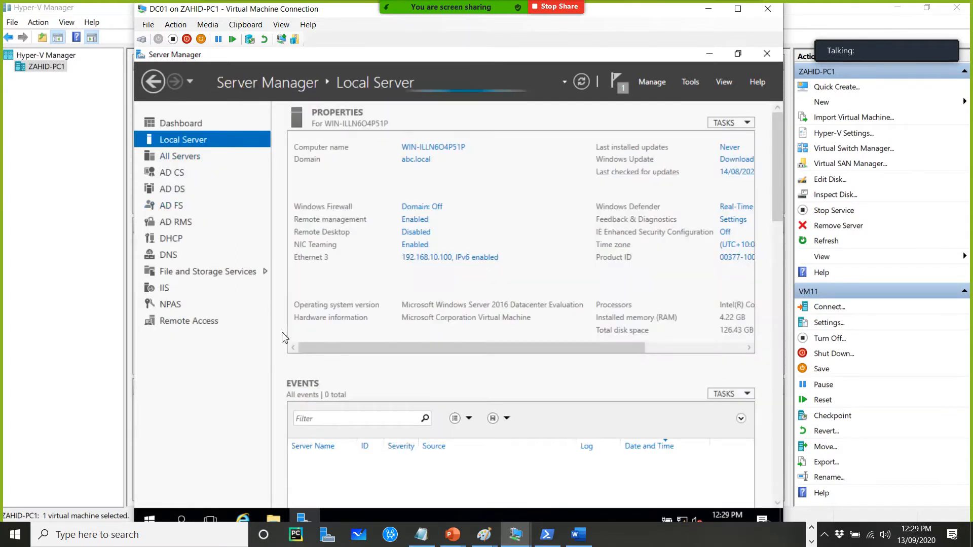
pyautogui.click(188, 273)
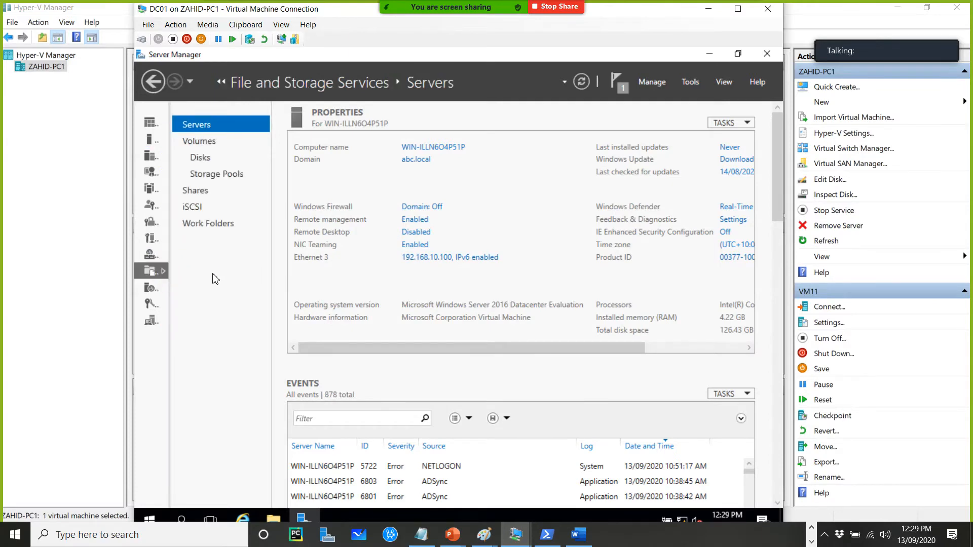
pyautogui.click(193, 206)
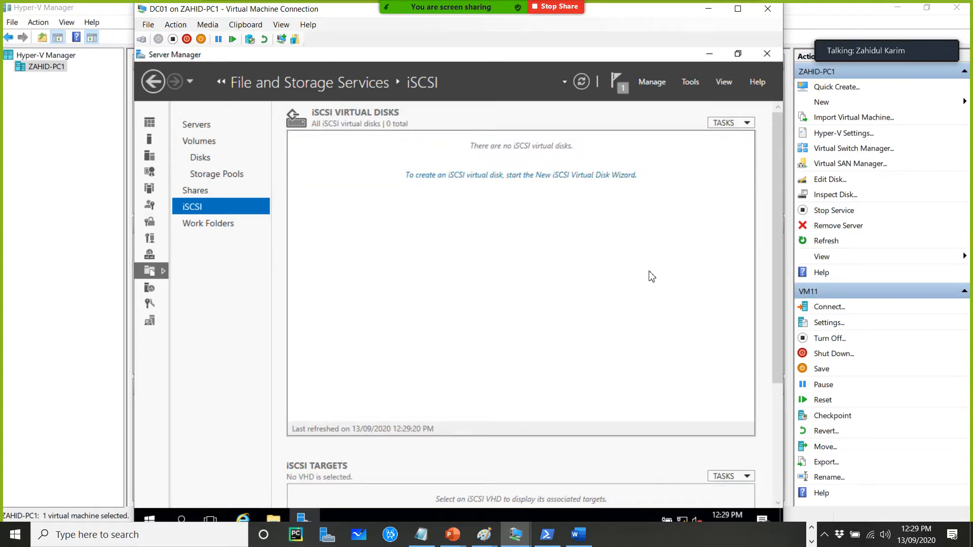
# Start the New iSCSI Virtual Disk Wizard on the default volume and name the virtual disk disk
pyautogui.click(498, 177)
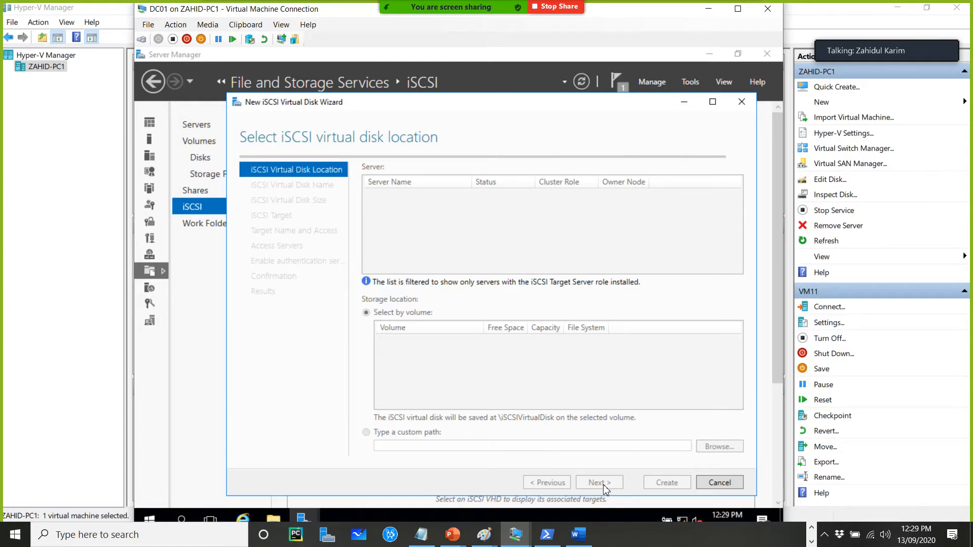
pyautogui.click(599, 483)
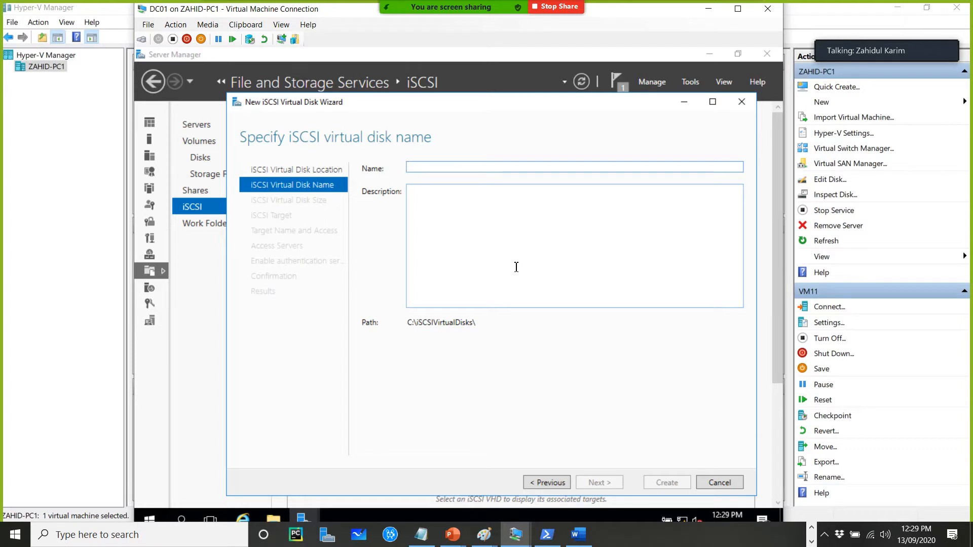
pyautogui.write('disk1')
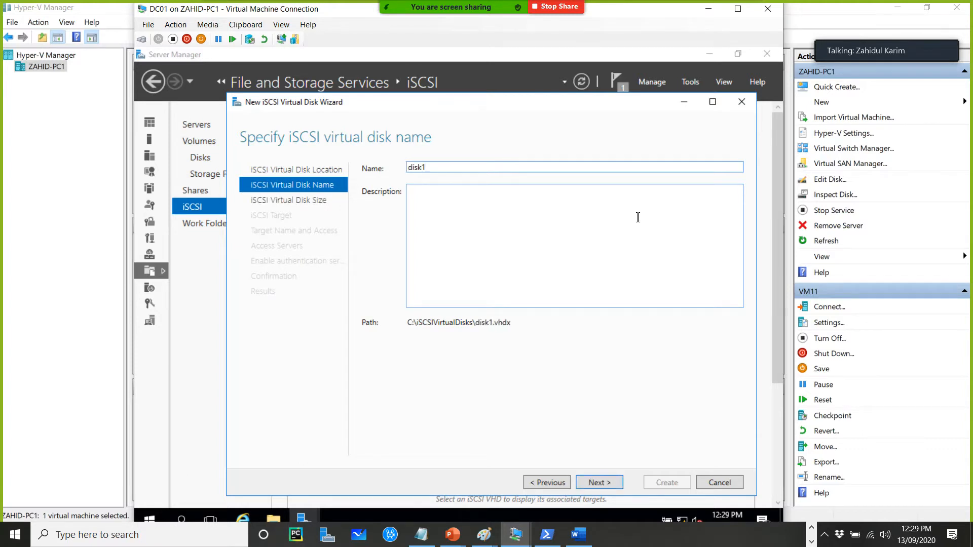
pyautogui.click(600, 483)
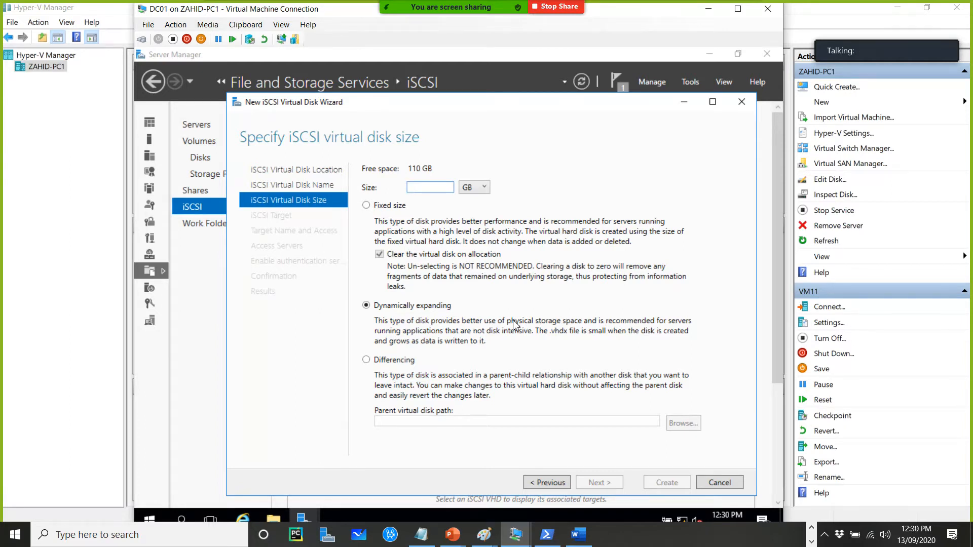
# Set the virtual disk size to 10 GB, dynamically expanding, and choose a new iSCSI target
pyautogui.write('10')
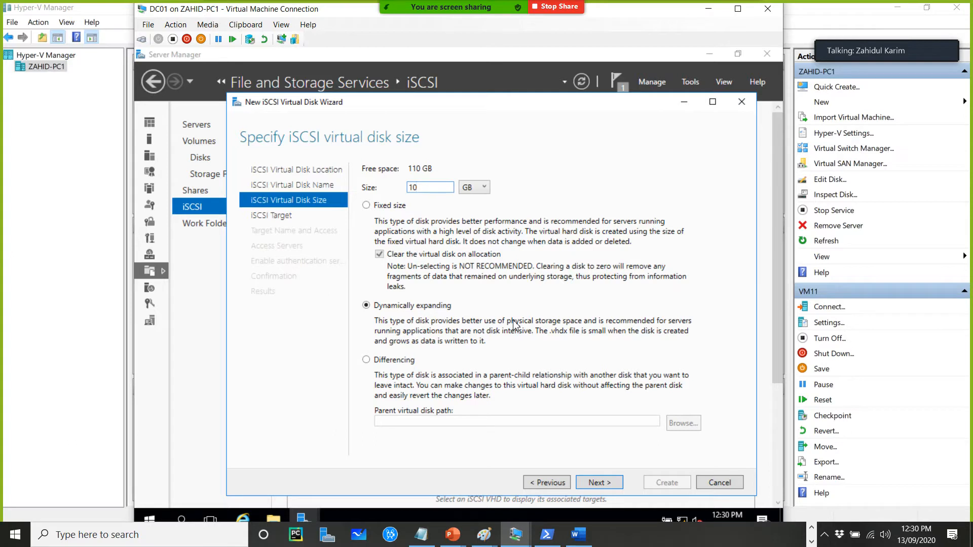
pyautogui.click(598, 482)
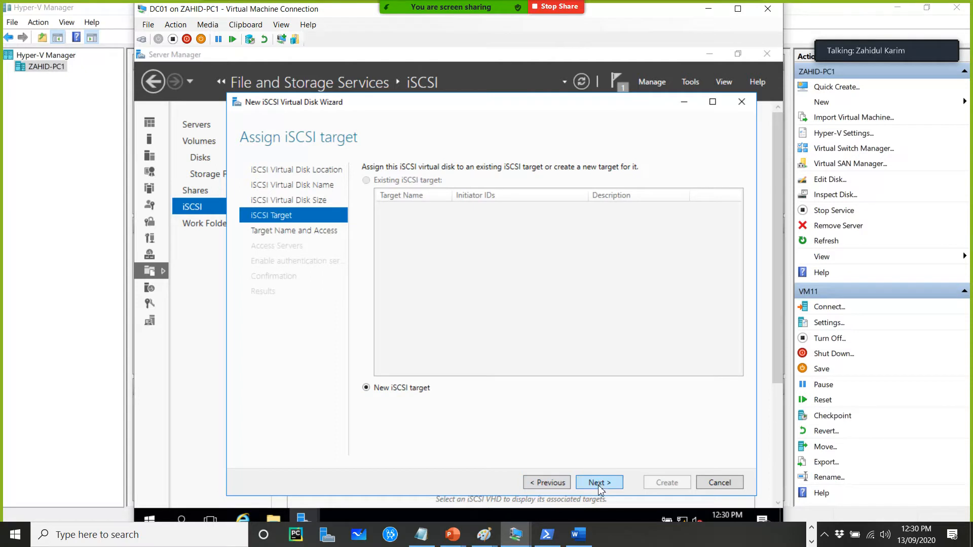
pyautogui.click(599, 483)
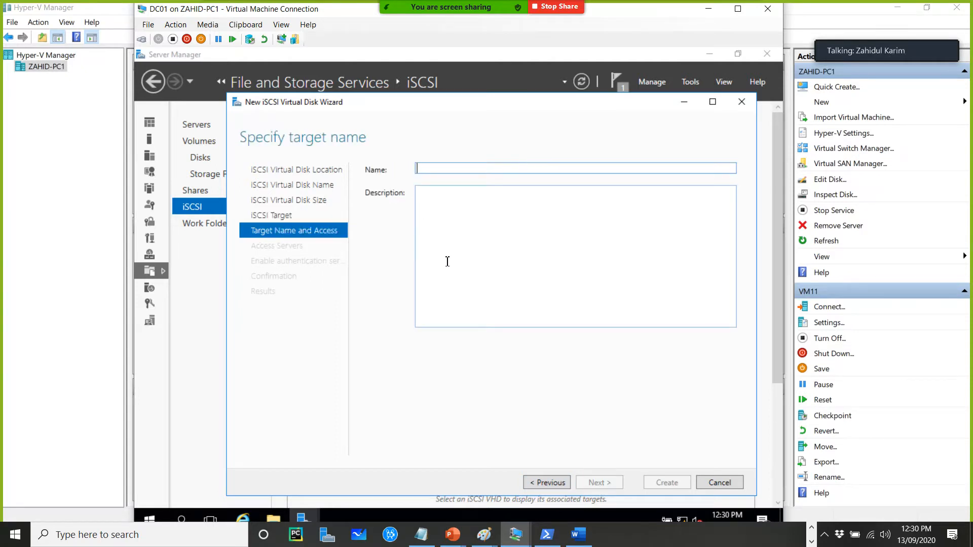
# Name the new iSCSI target t1 and add an access initiator by IP address 192.168.11.1
pyautogui.write('t1')
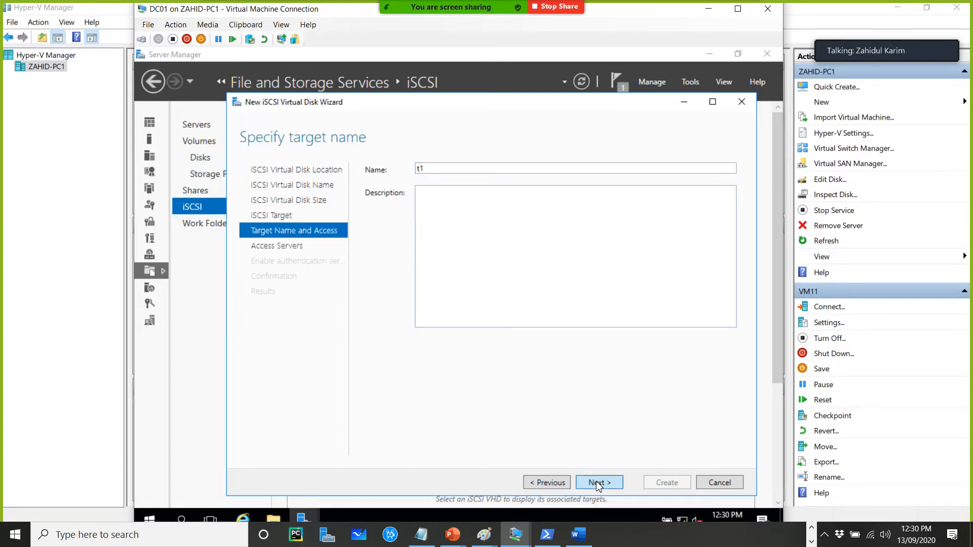
pyautogui.click(599, 484)
pyautogui.click(385, 381)
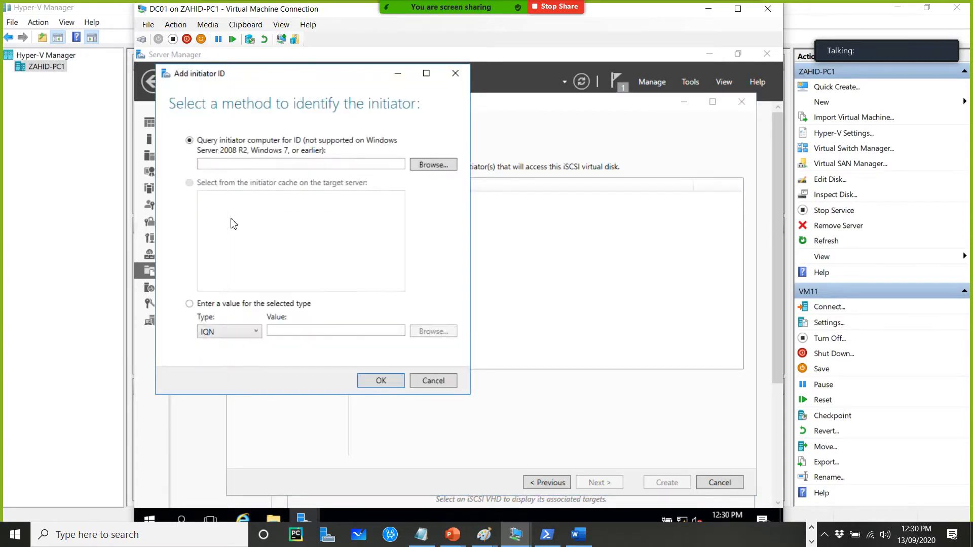
pyautogui.click(251, 332)
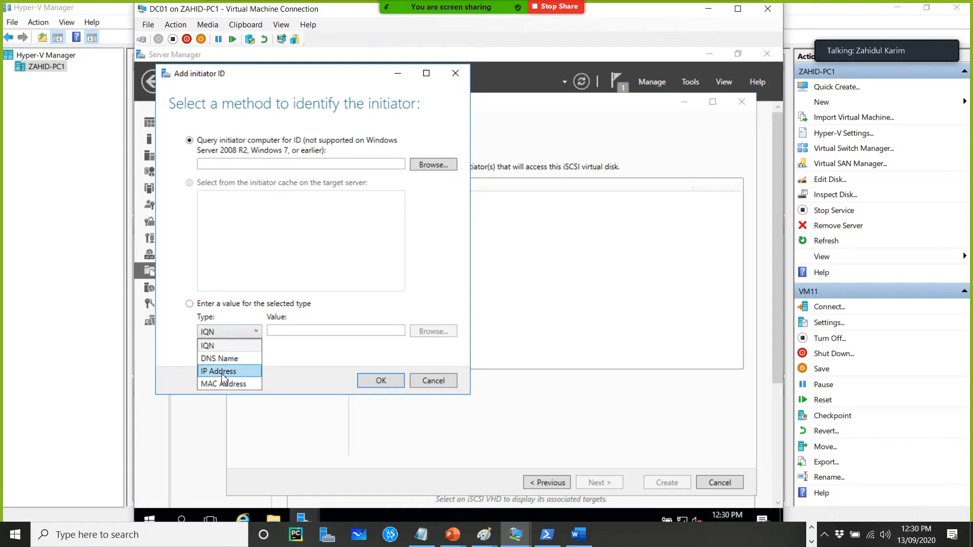
pyautogui.click(221, 372)
pyautogui.click(287, 332)
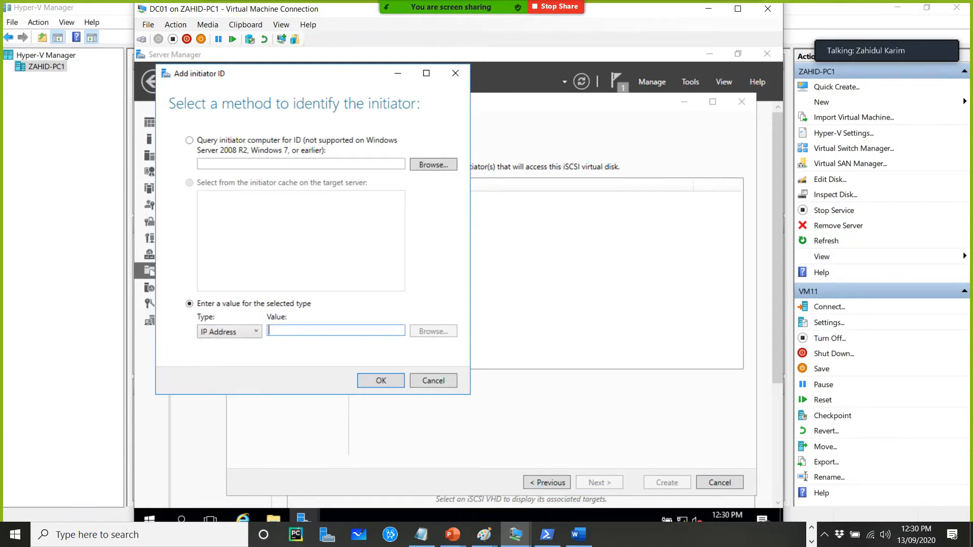
pyautogui.write('192.168.')
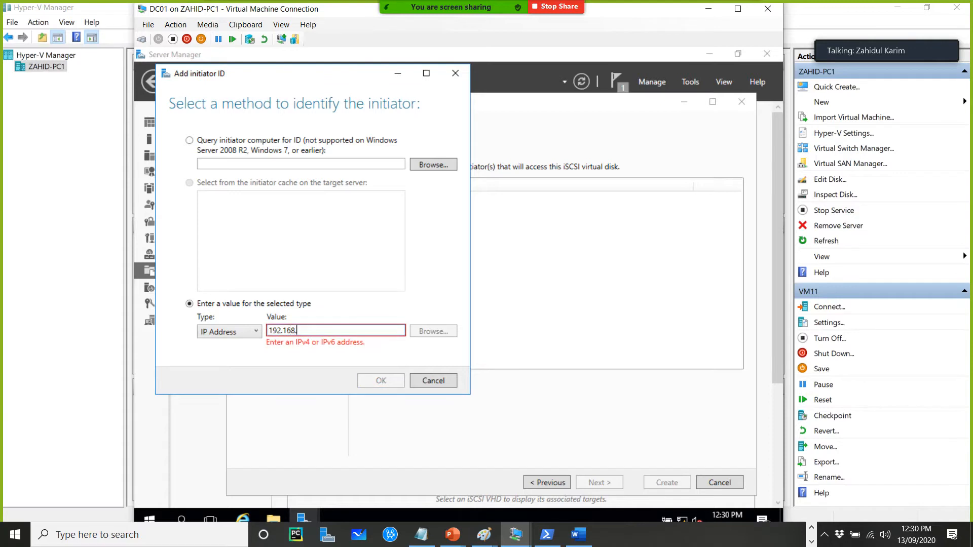
pyautogui.write('11.1')
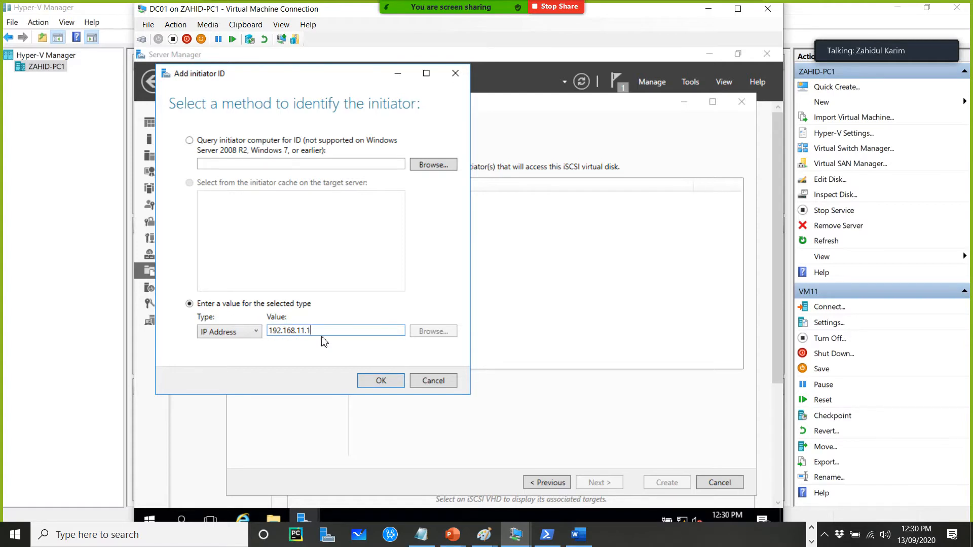
pyautogui.click(381, 381)
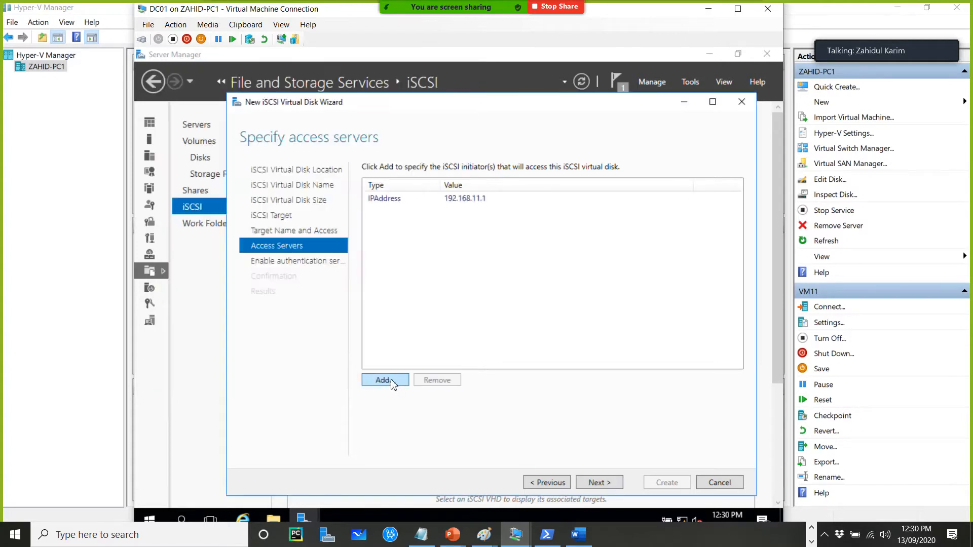
# Add a second access initiator by IP address 192.168.11.2
pyautogui.click(391, 381)
pyautogui.click(272, 348)
pyautogui.click(238, 387)
pyautogui.click(306, 350)
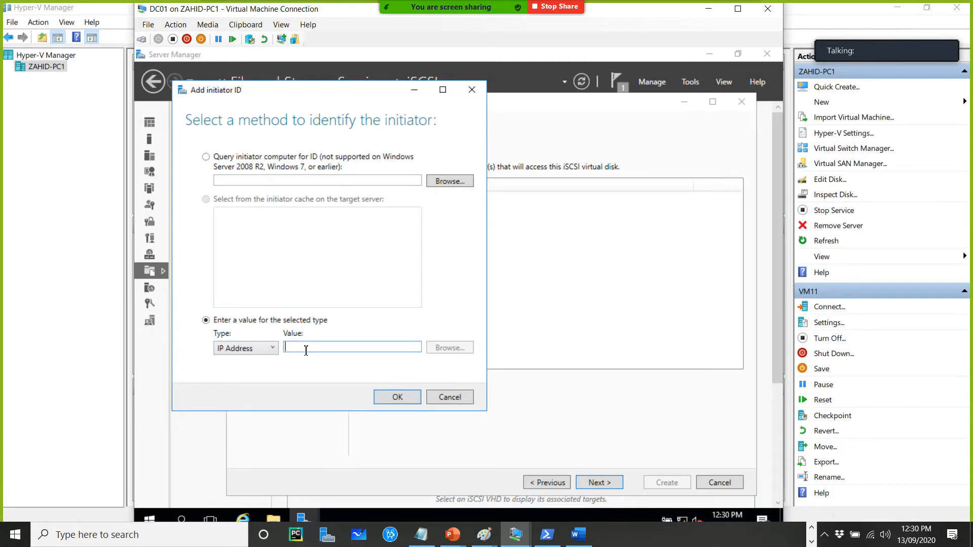
pyautogui.write('192.16')
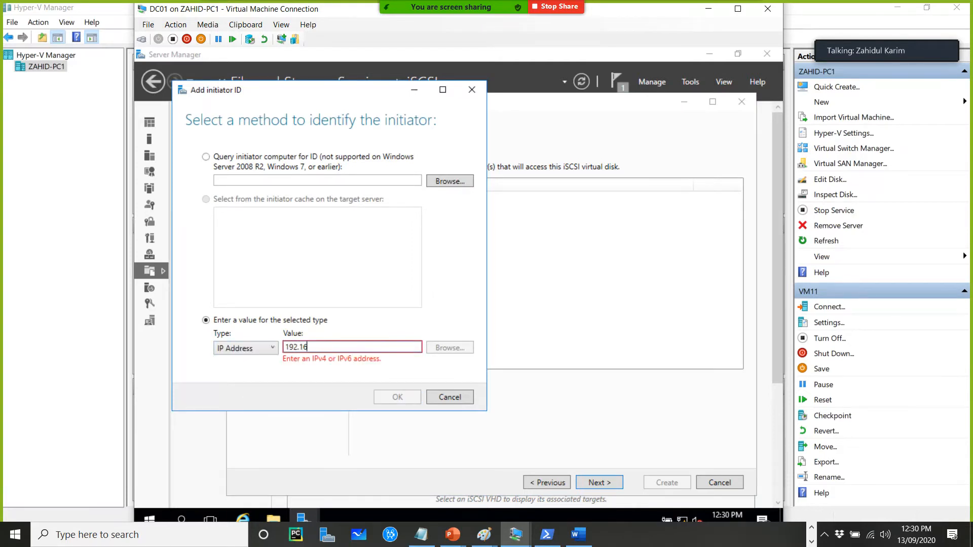
pyautogui.write('8.11.2')
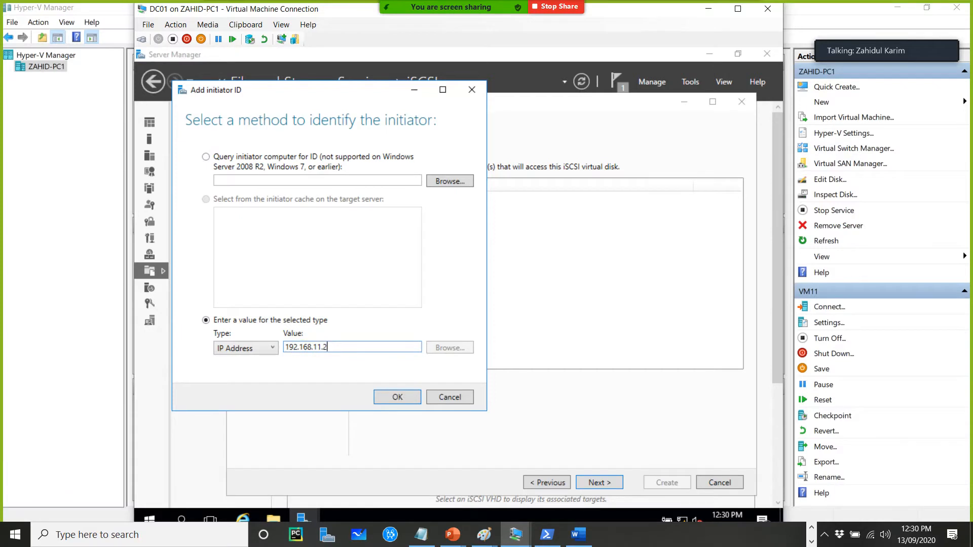
pyautogui.click(388, 399)
# Skip authentication, create the iSCSI virtual disk and target, and close the wizard
pyautogui.click(604, 484)
pyautogui.click(604, 485)
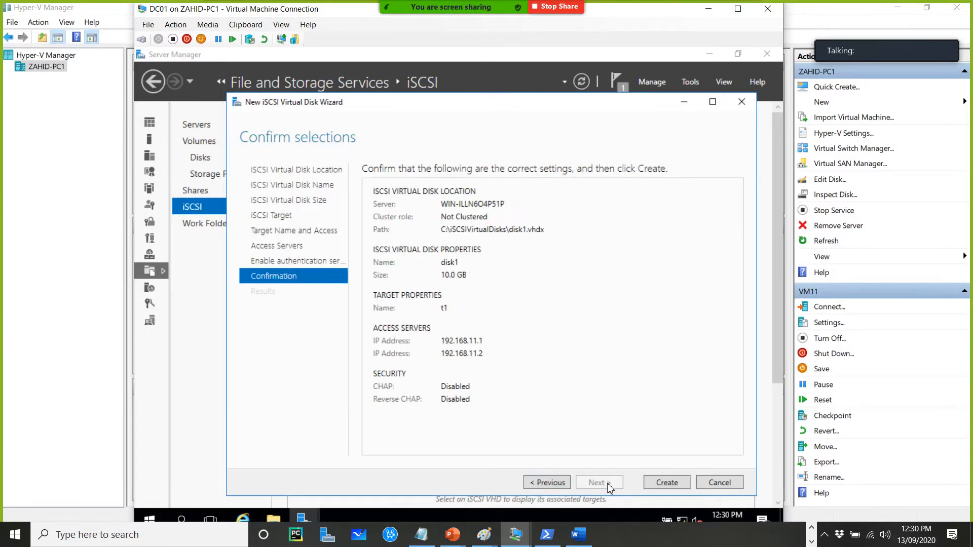
pyautogui.click(666, 481)
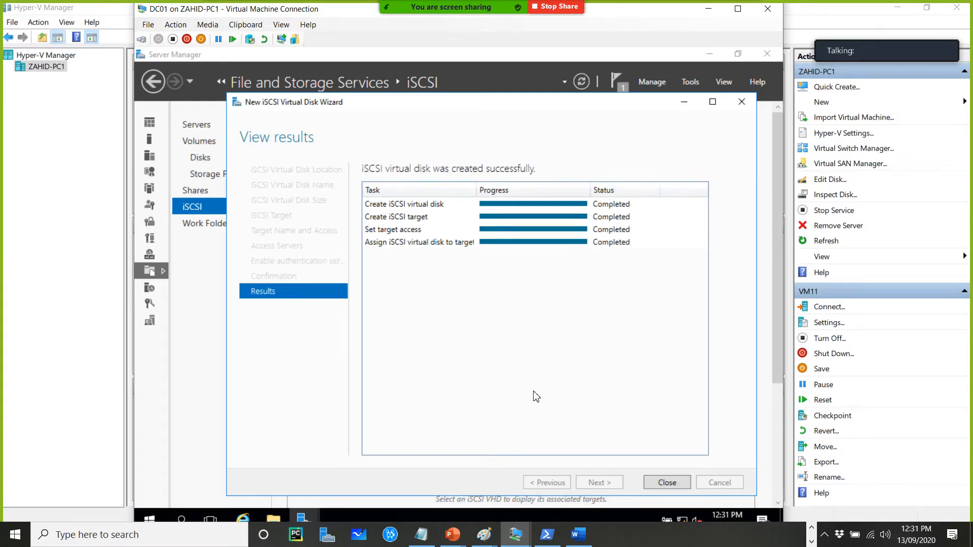
pyautogui.click(667, 483)
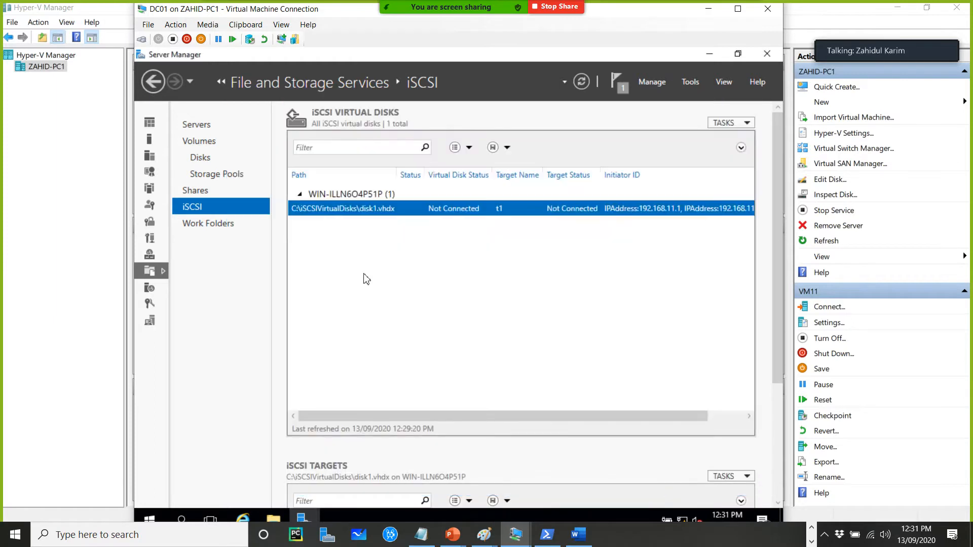
# Start another new iSCSI virtual disk on the default volume and name it Disk2
pyautogui.rightClick(355, 232)
pyautogui.click(395, 238)
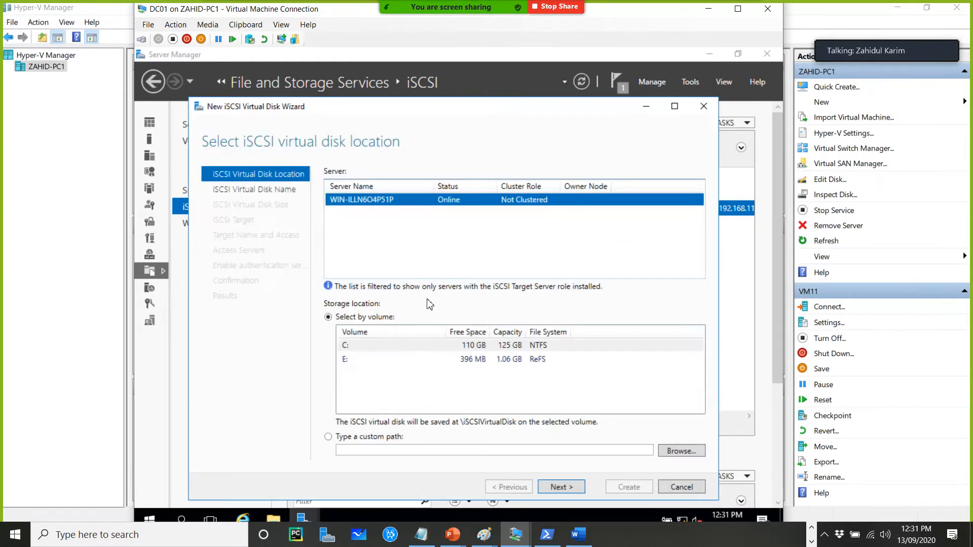
pyautogui.click(571, 487)
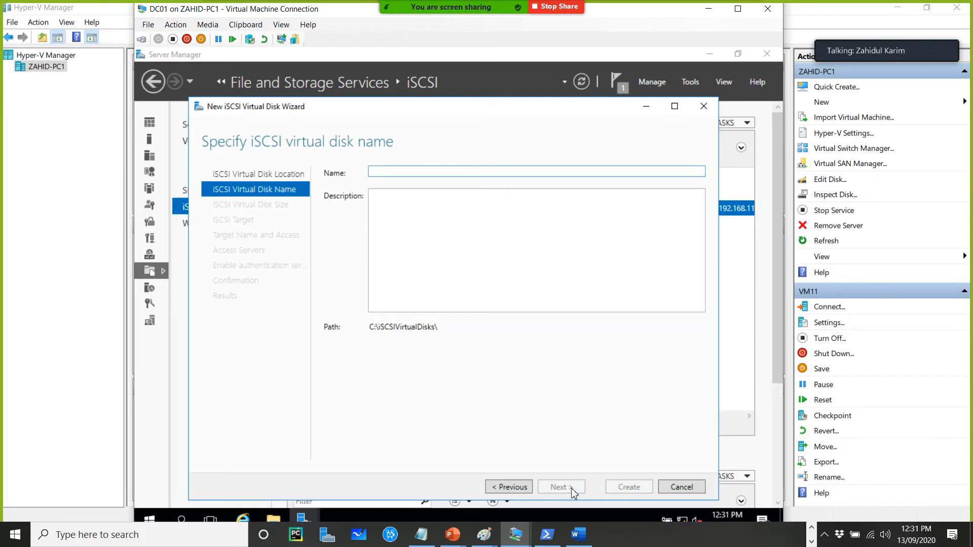
pyautogui.write('Disk2')
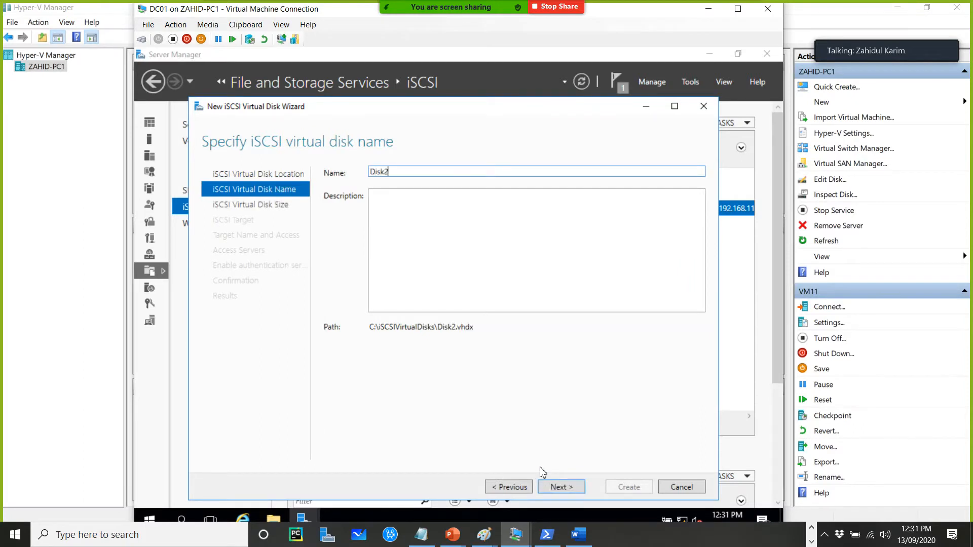
pyautogui.click(571, 487)
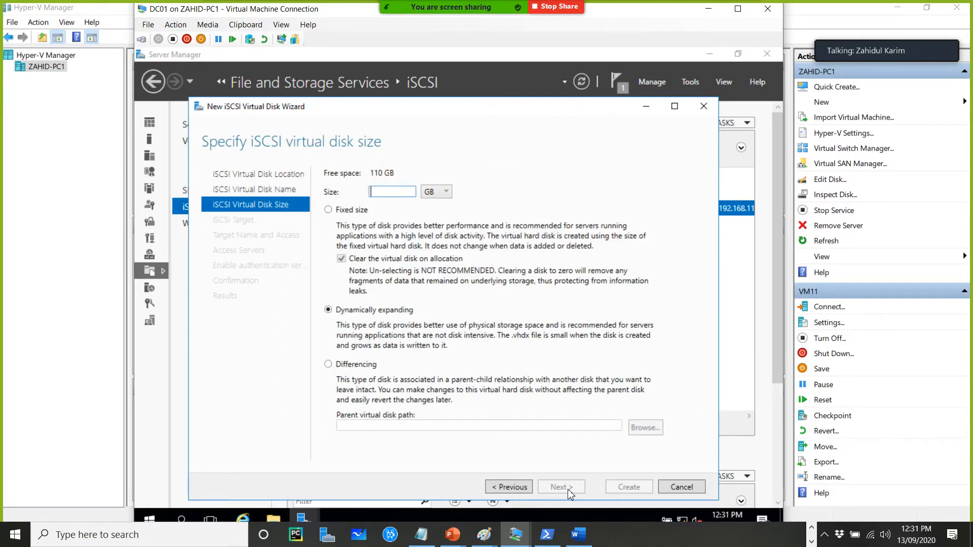
# Set Disk2's size to 2 GB, assign it to the existing target t1, and create it
pyautogui.write('2')
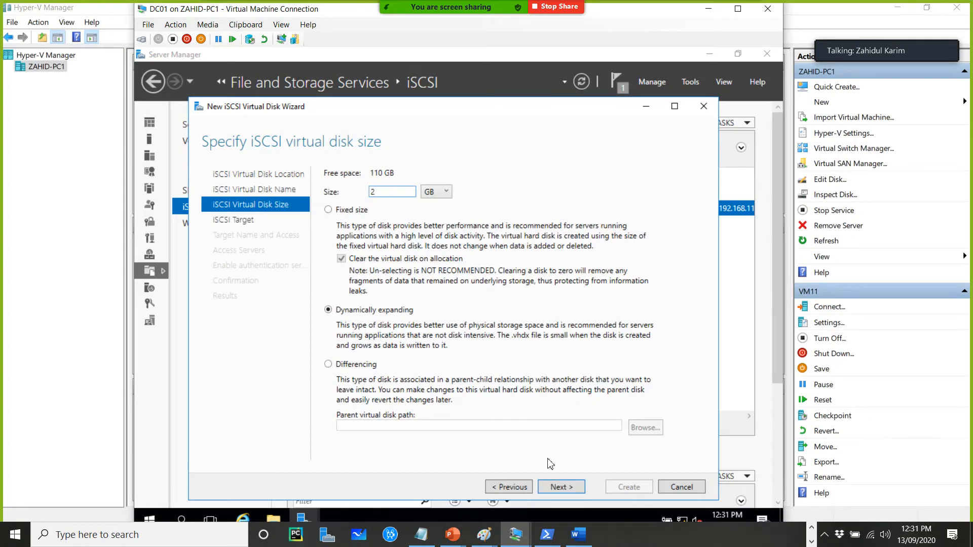
pyautogui.click(566, 492)
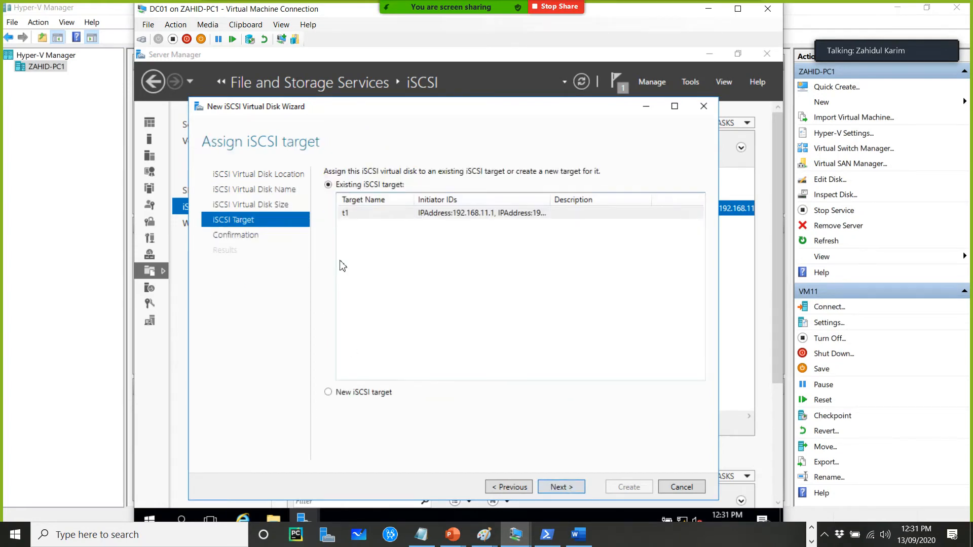
pyautogui.click(348, 217)
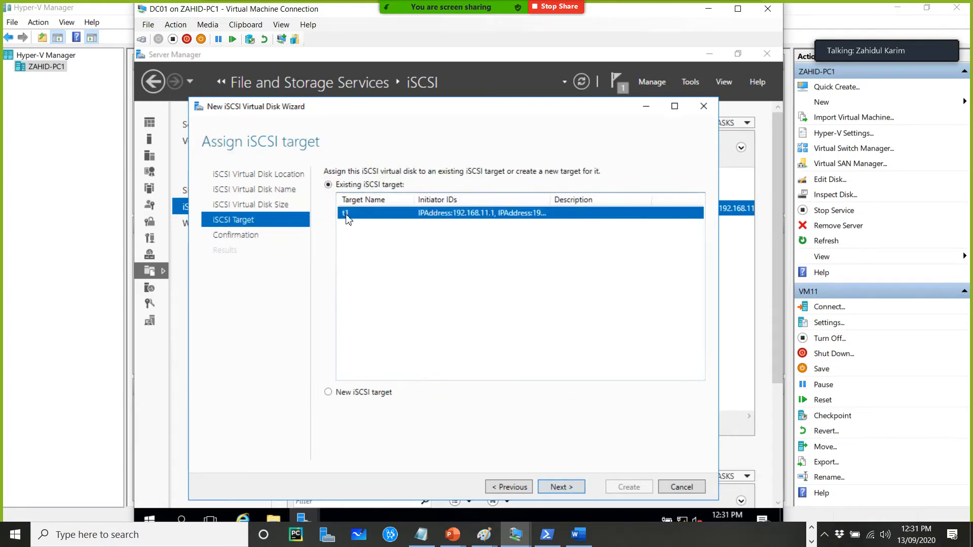
pyautogui.click(567, 489)
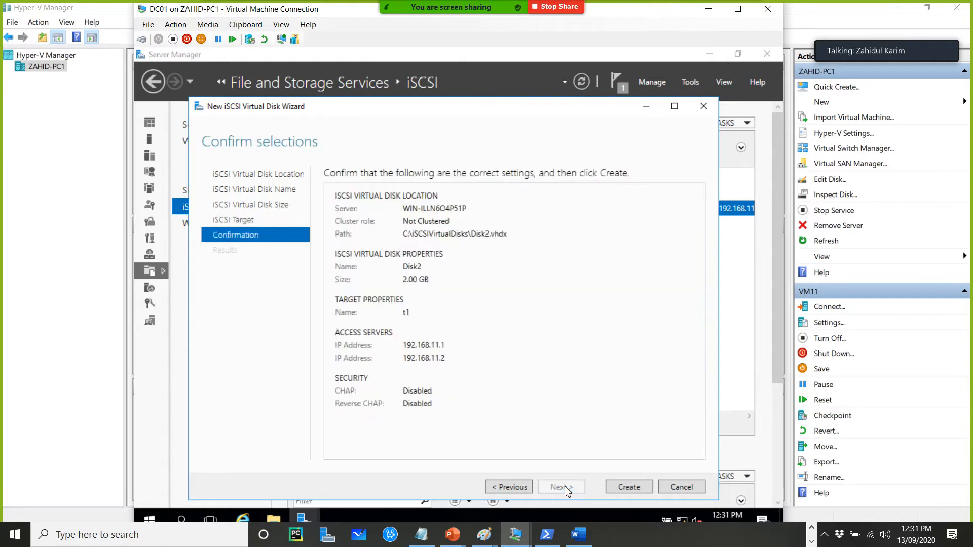
pyautogui.click(633, 487)
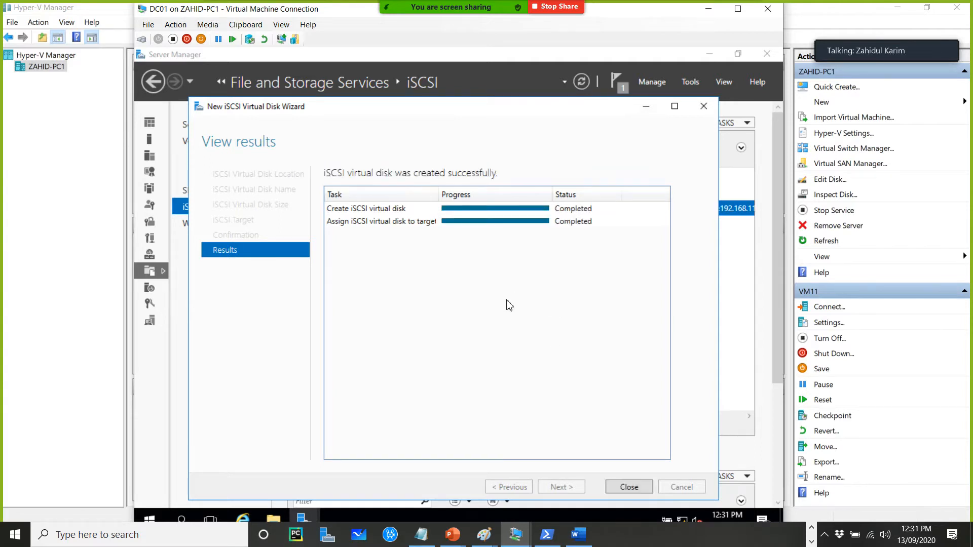
pyautogui.click(629, 487)
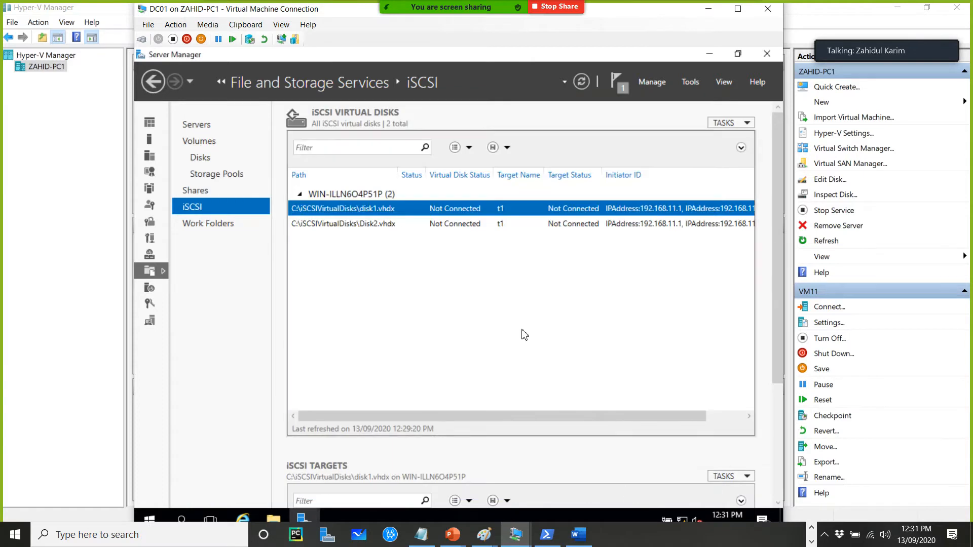
# Start a third new iSCSI virtual disk on the default volume and name it Disk3
pyautogui.rightClick(382, 275)
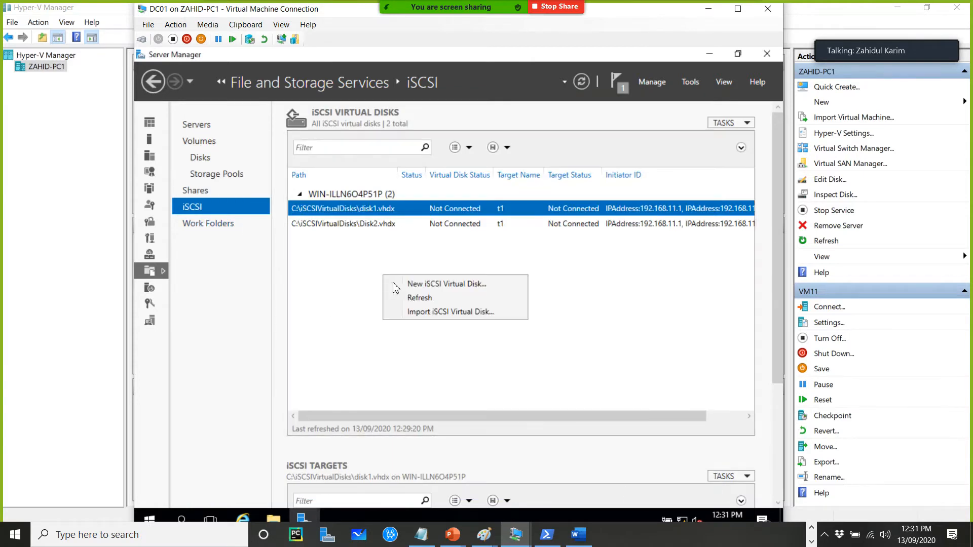
pyautogui.click(431, 285)
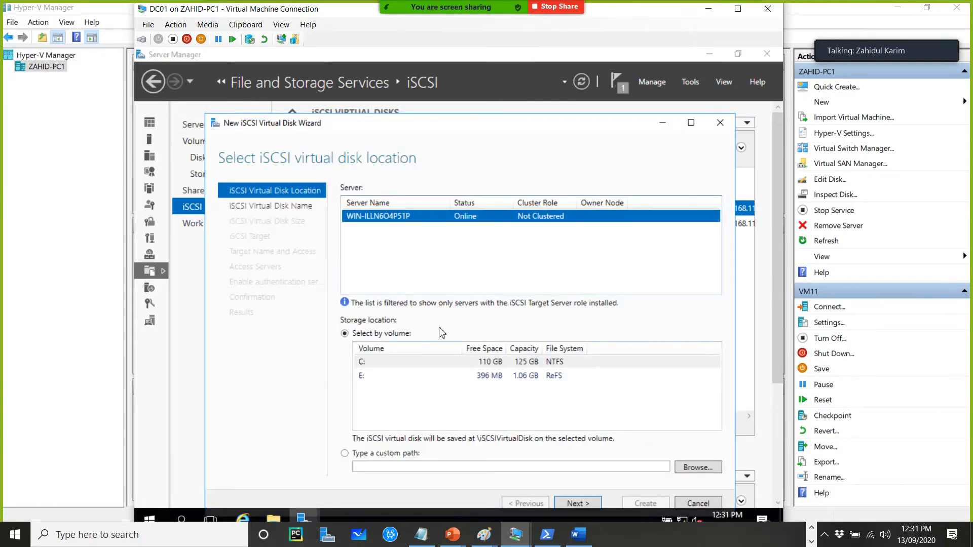
pyautogui.click(578, 503)
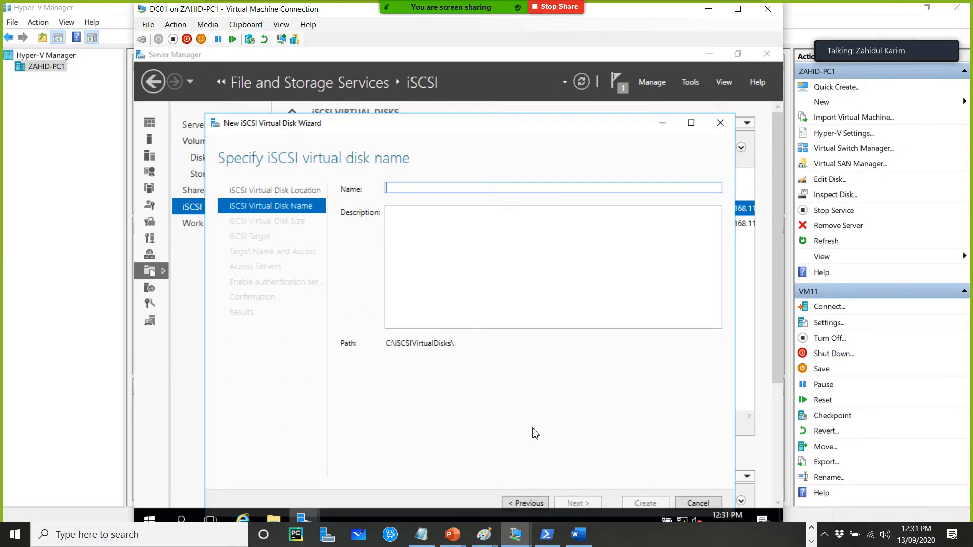
pyautogui.write('Disk3')
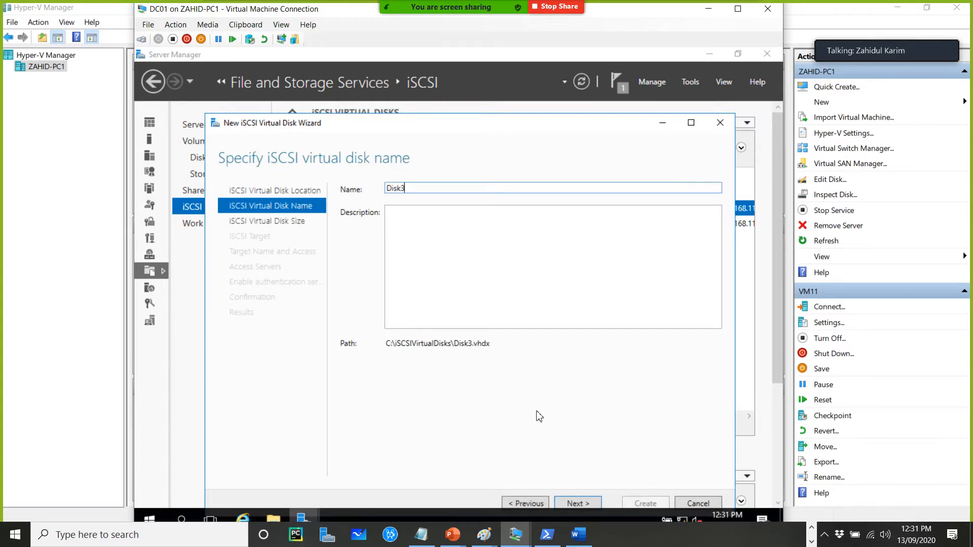
pyautogui.click(577, 503)
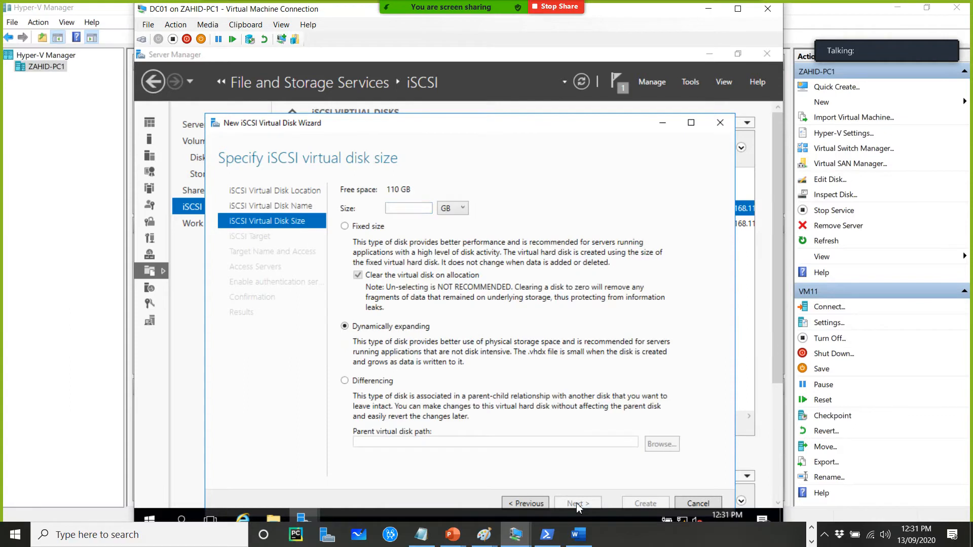
# Set Disk3's size to 10 GB and choose to create a new iSCSI target for it
pyautogui.write('10')
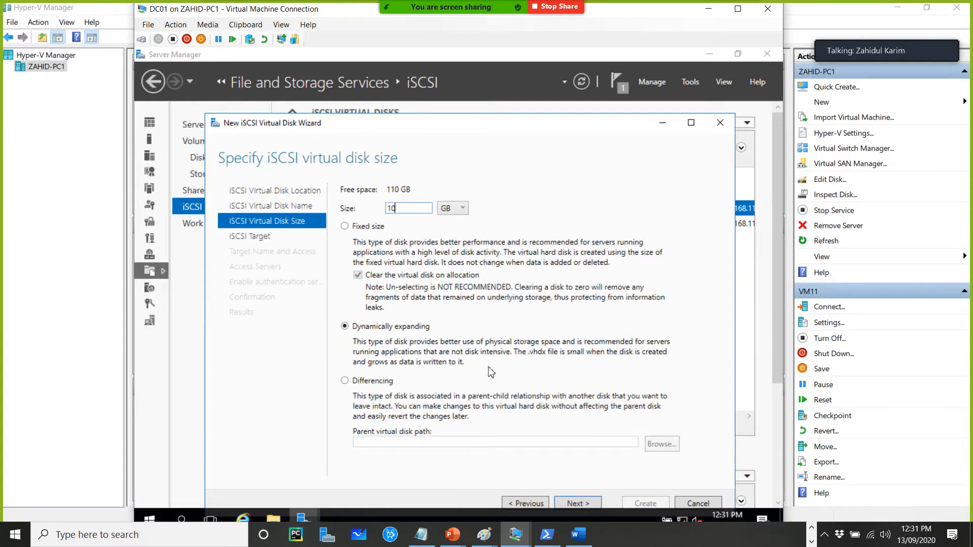
pyautogui.click(584, 504)
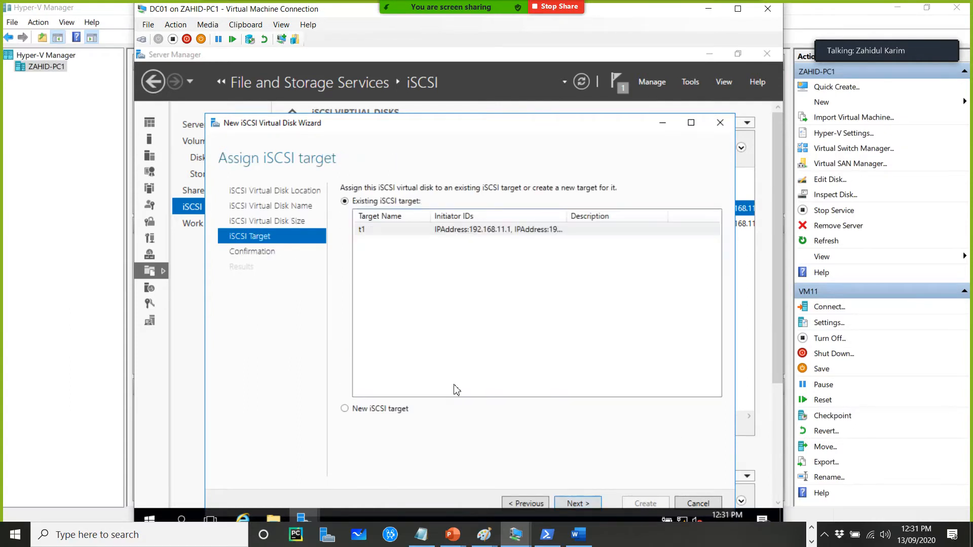
pyautogui.click(382, 410)
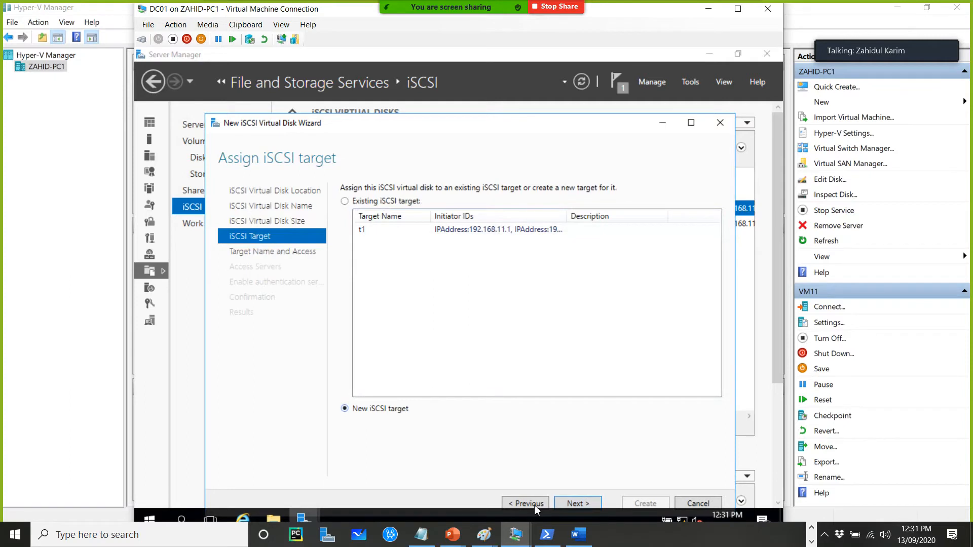
pyautogui.click(582, 506)
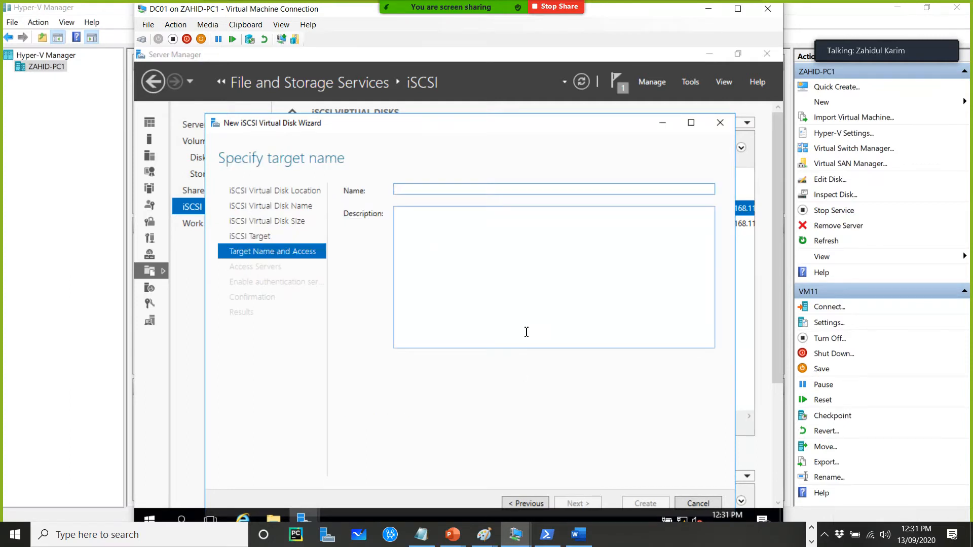
# Name the new iSCSI target t2 and continue to the access servers page
pyautogui.write('t2')
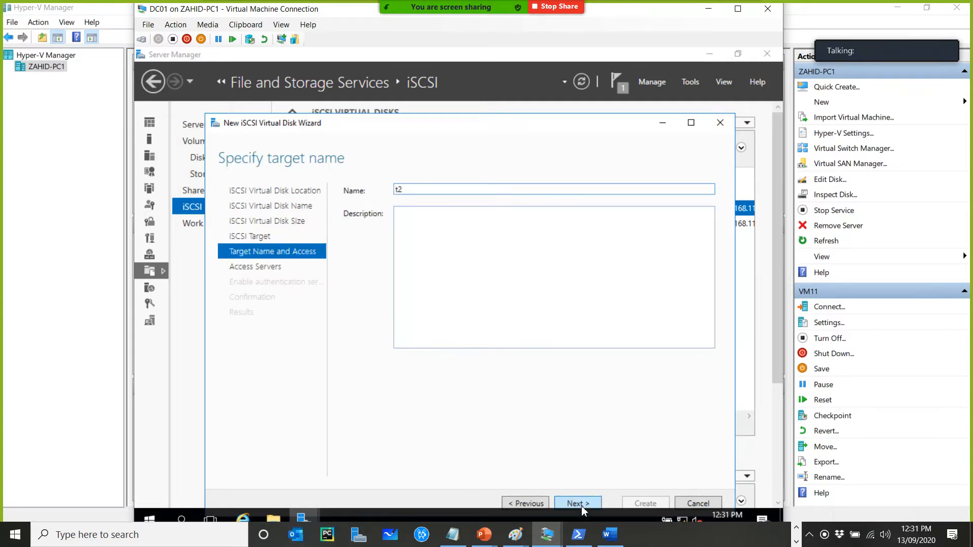
pyautogui.click(582, 504)
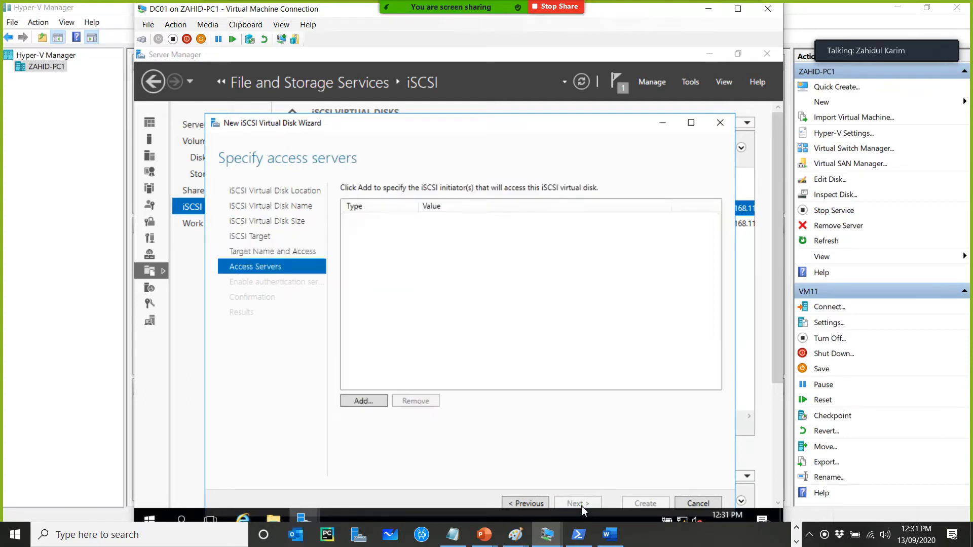
# Add an access server initiator identified by IP address 192.168.12.1
pyautogui.click(368, 404)
pyautogui.click(300, 386)
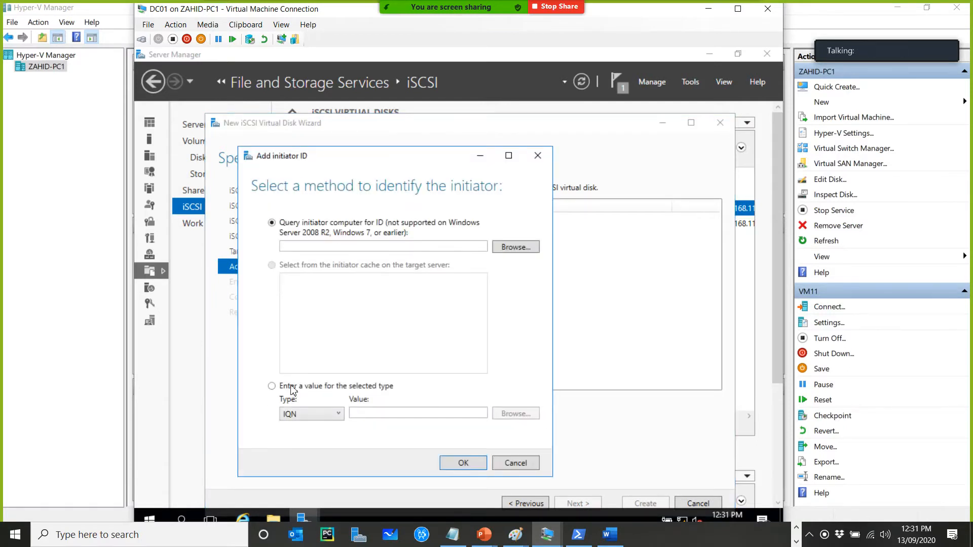
pyautogui.click(312, 417)
pyautogui.click(310, 454)
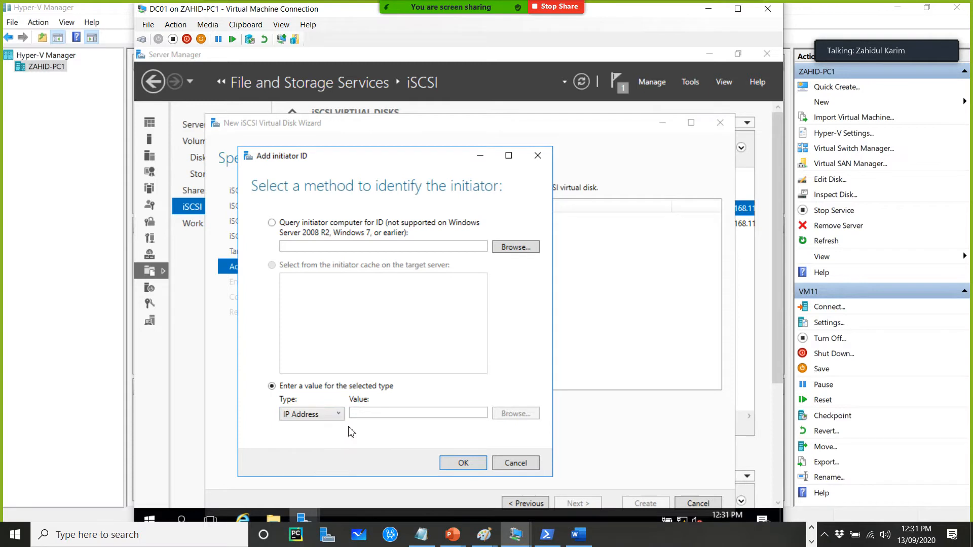
pyautogui.click(376, 414)
pyautogui.write('192.168.')
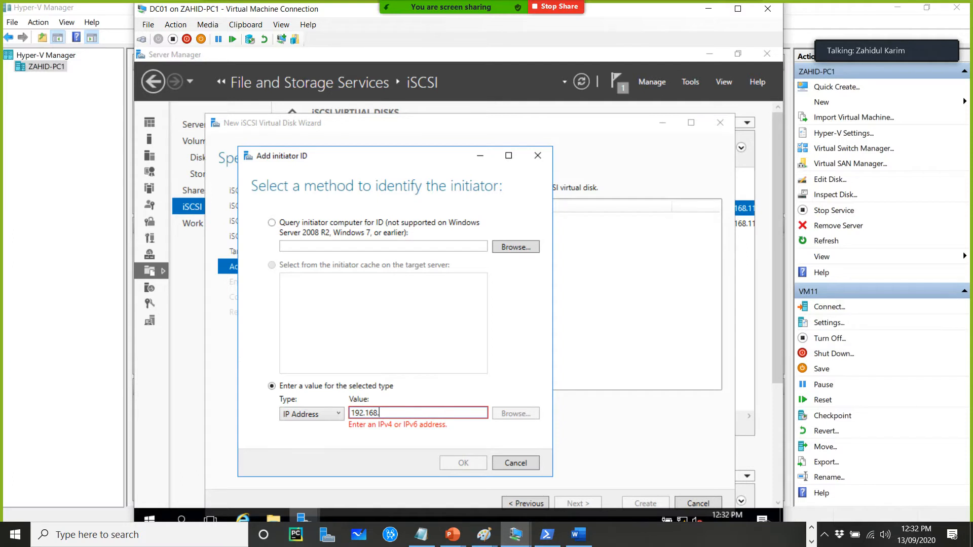
pyautogui.write('12.1')
pyautogui.click(463, 463)
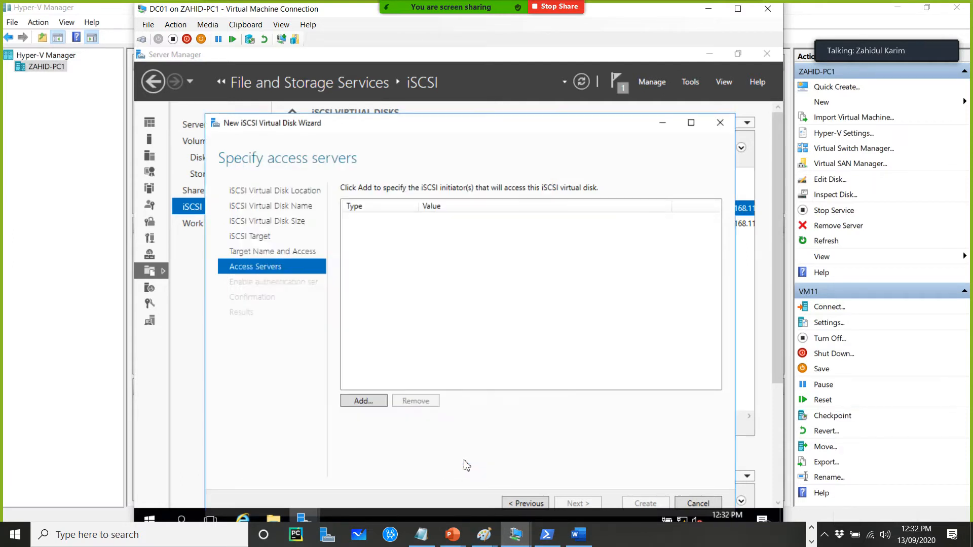
# Add a second access server initiator identified by IP address 192.168.12.2
pyautogui.click(364, 400)
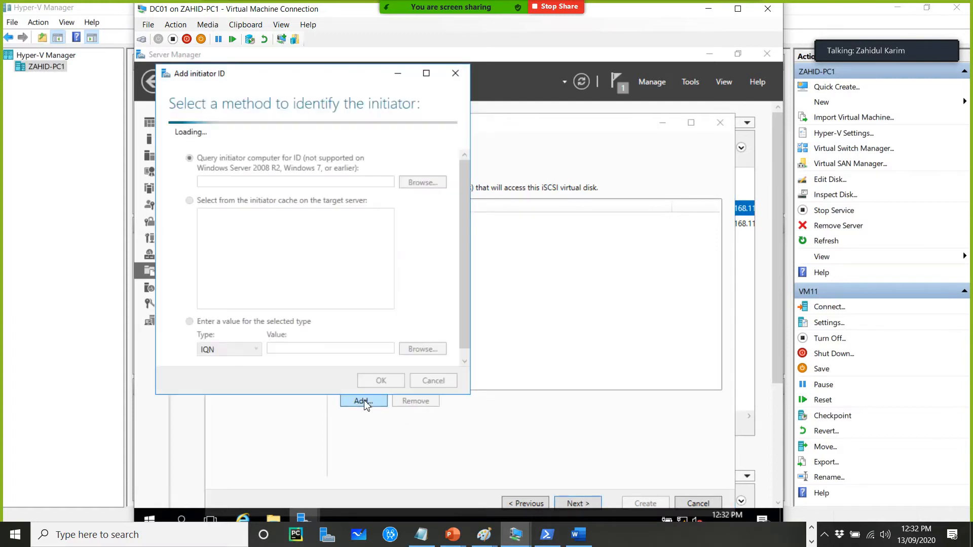
pyautogui.click(233, 338)
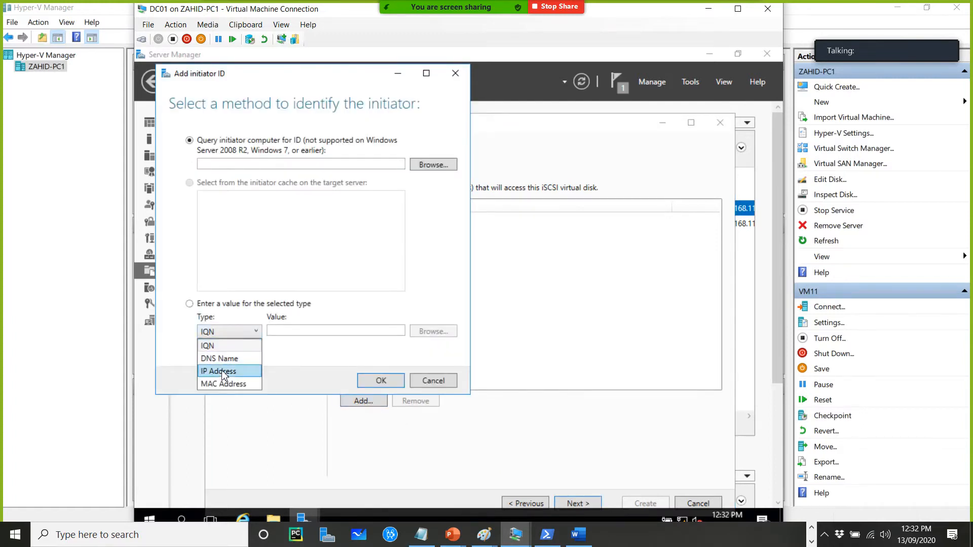
pyautogui.click(226, 365)
pyautogui.click(326, 333)
pyautogui.write('19')
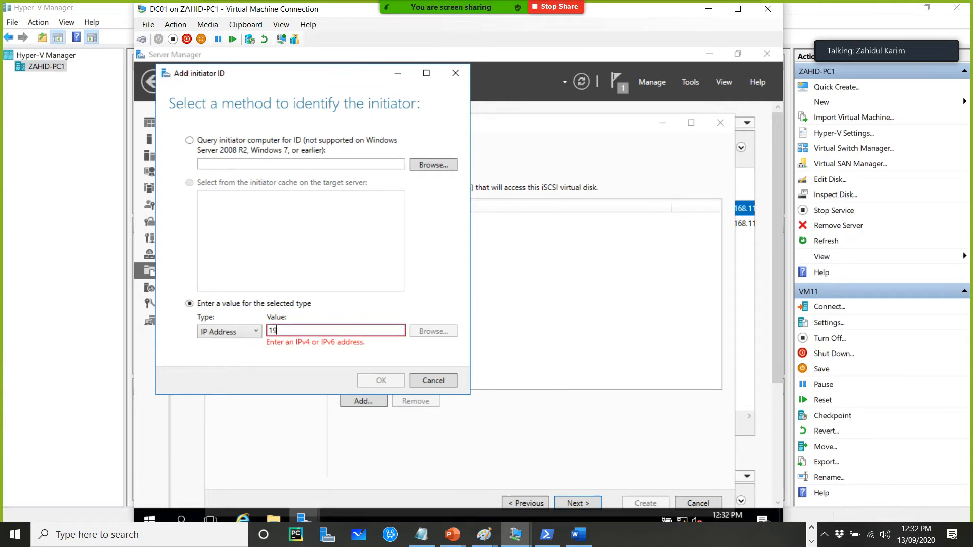
pyautogui.write('2.168.12.2')
pyautogui.click(396, 379)
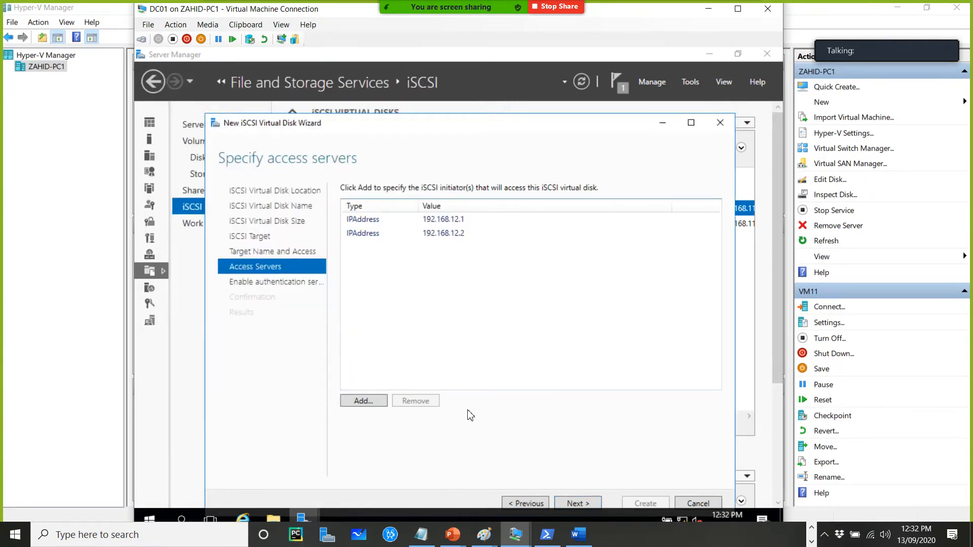
# Leave CHAP authentication disabled, create Disk3 with target t2, and close the wizard
pyautogui.click(577, 504)
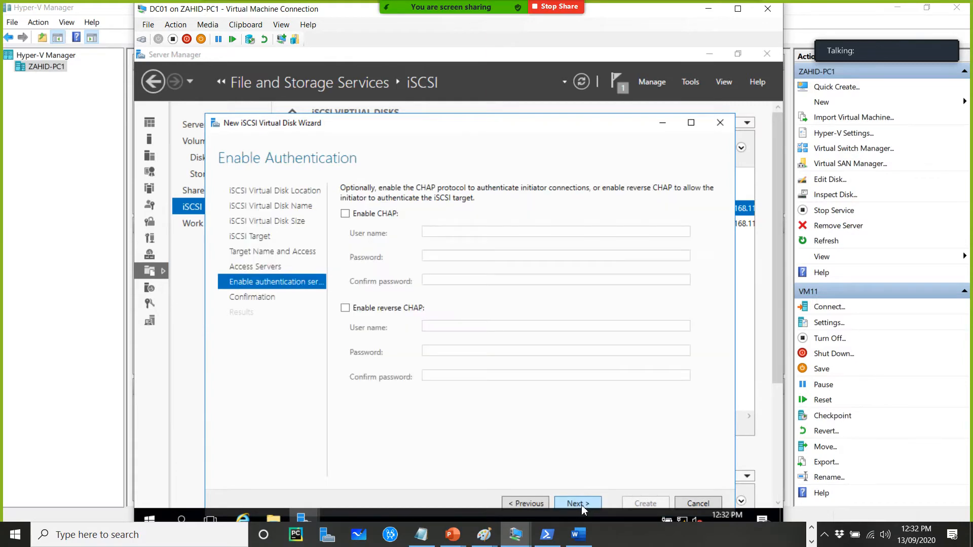
pyautogui.click(582, 504)
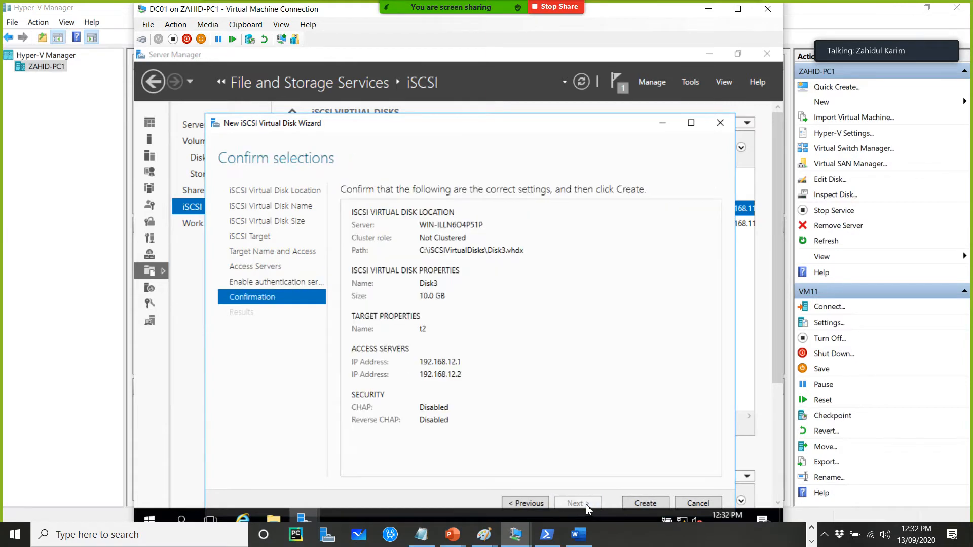
pyautogui.click(650, 503)
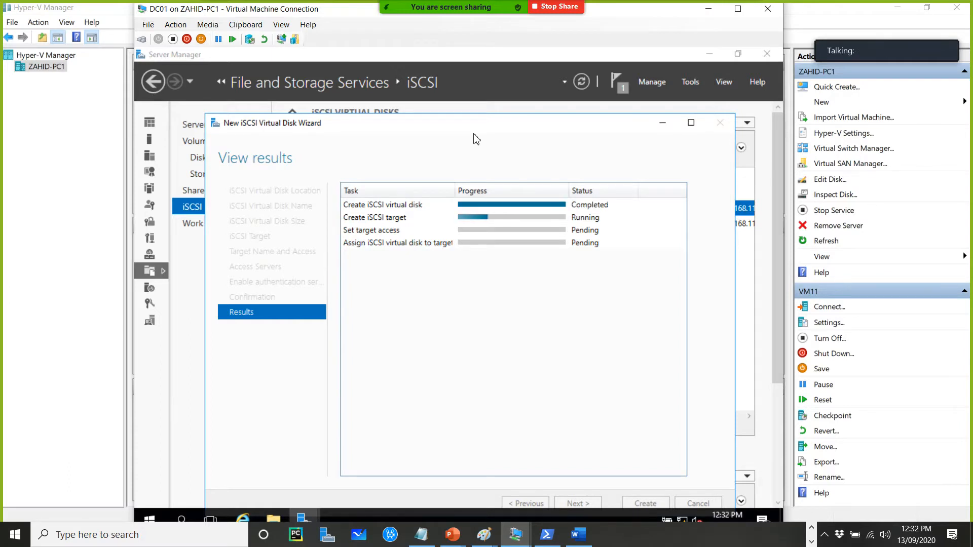
pyautogui.moveTo(484, 123); pyautogui.dragTo(485, 85)
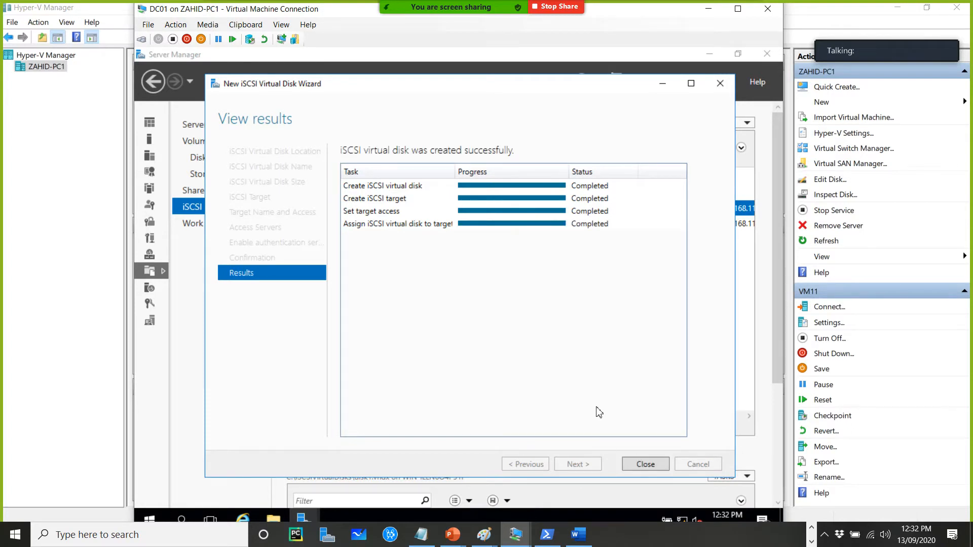
pyautogui.click(645, 464)
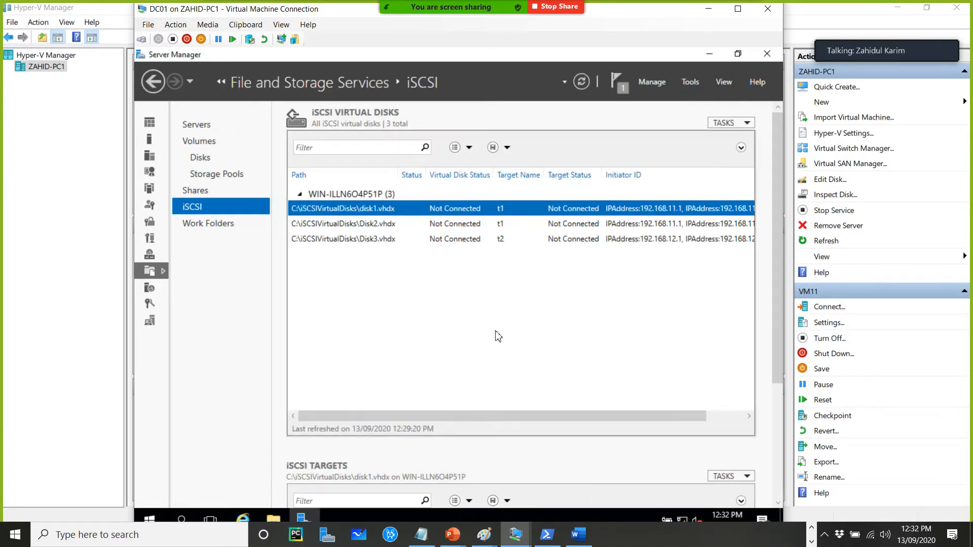
# Start a fourth new iSCSI virtual disk on the default volume and name it disk4
pyautogui.rightClick(395, 302)
pyautogui.click(463, 304)
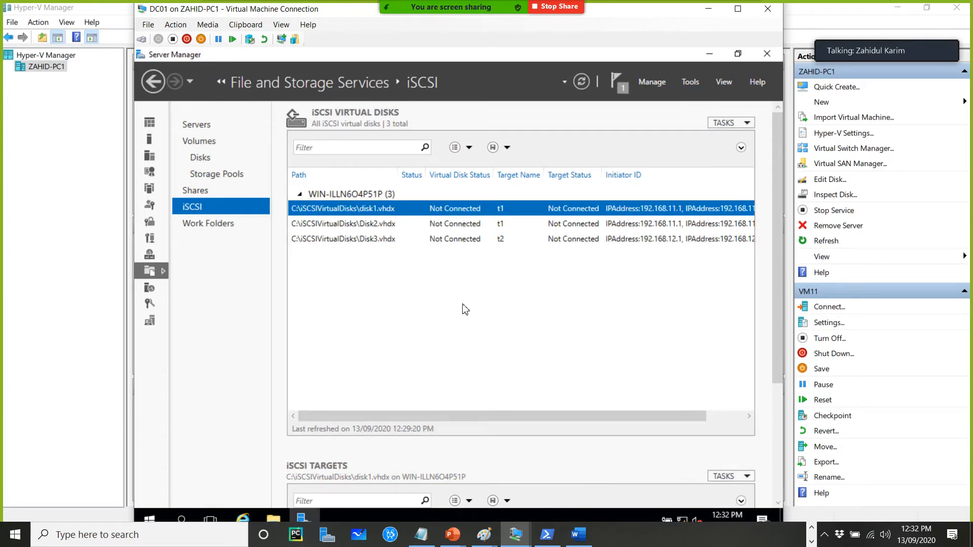
pyautogui.click(551, 473)
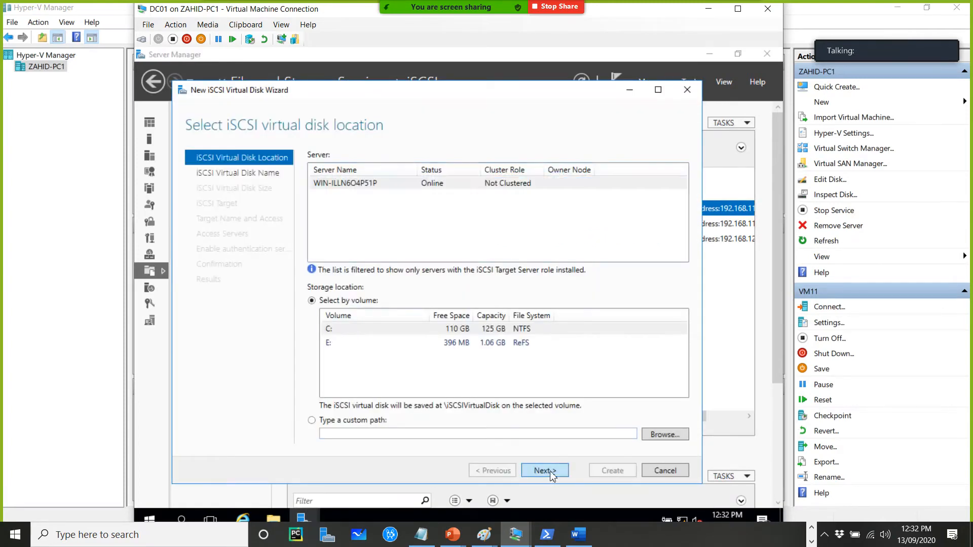
pyautogui.write('disk4')
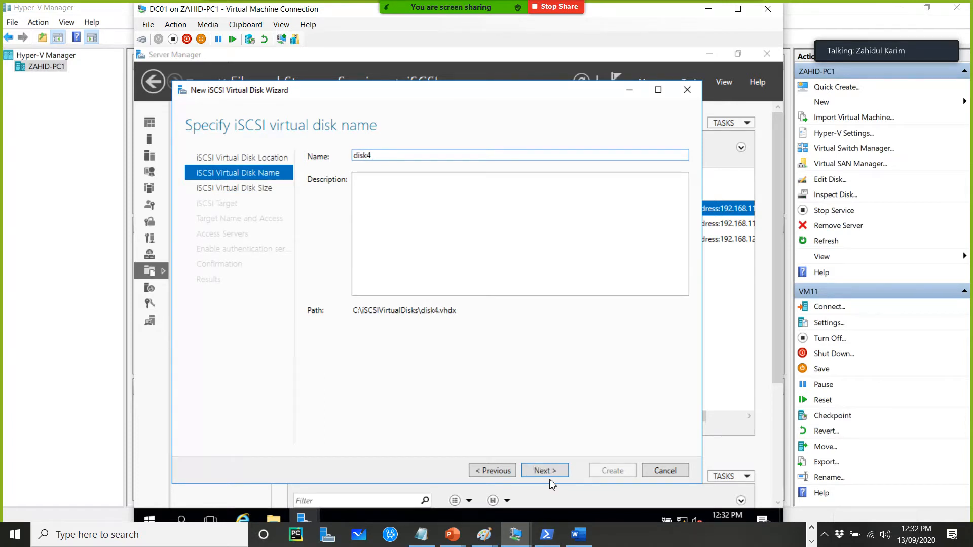
pyautogui.click(549, 478)
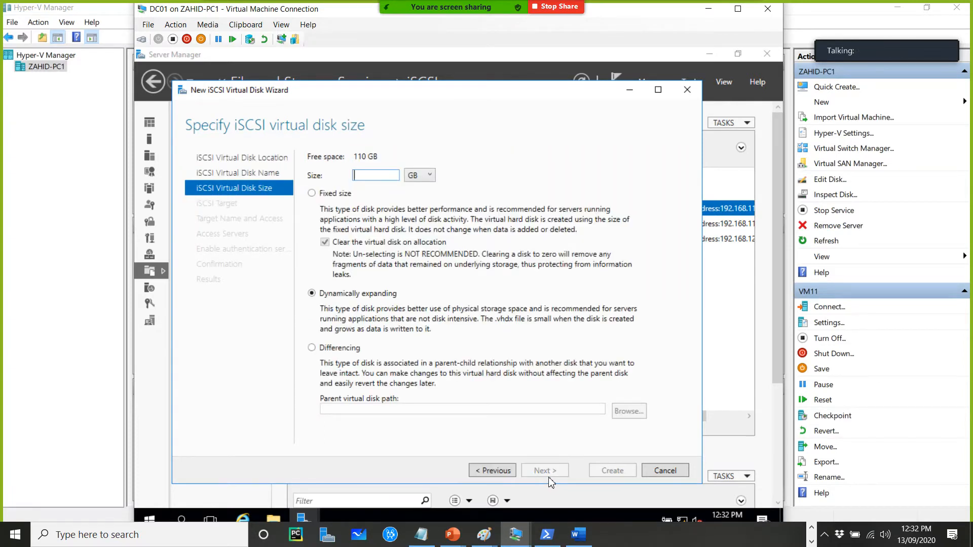
# Set disk4's size to 2 GB, assign it to the existing target t2, create it and close the wizard
pyautogui.write('2')
pyautogui.click(545, 471)
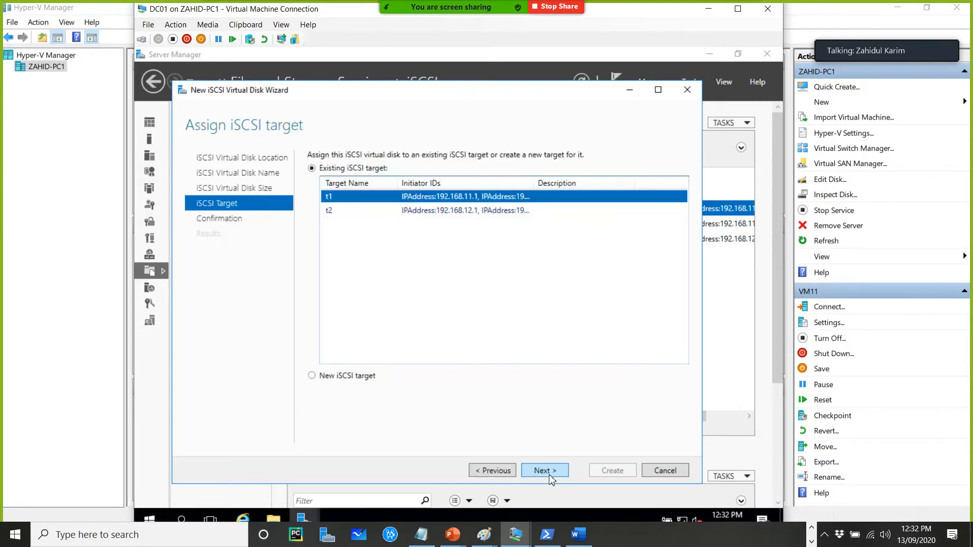
pyautogui.click(418, 213)
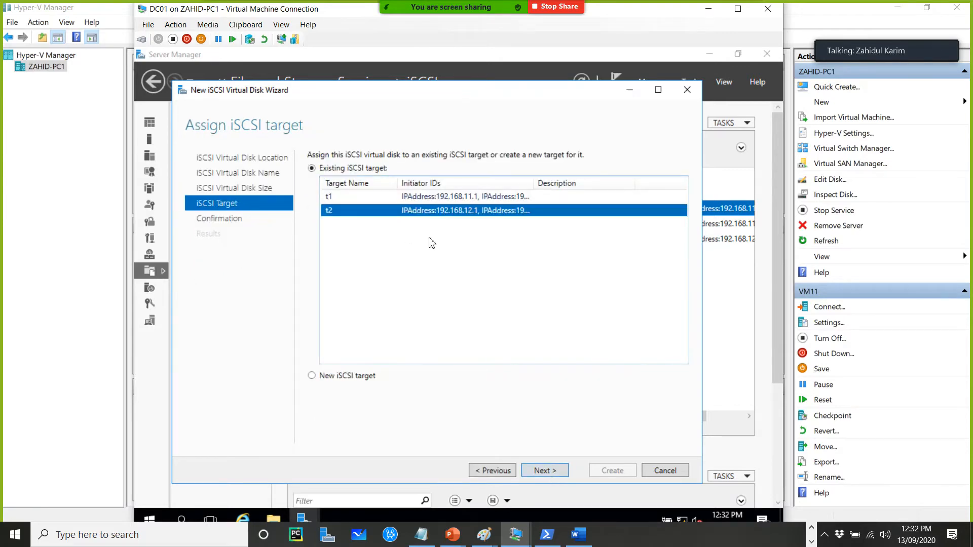
pyautogui.click(543, 471)
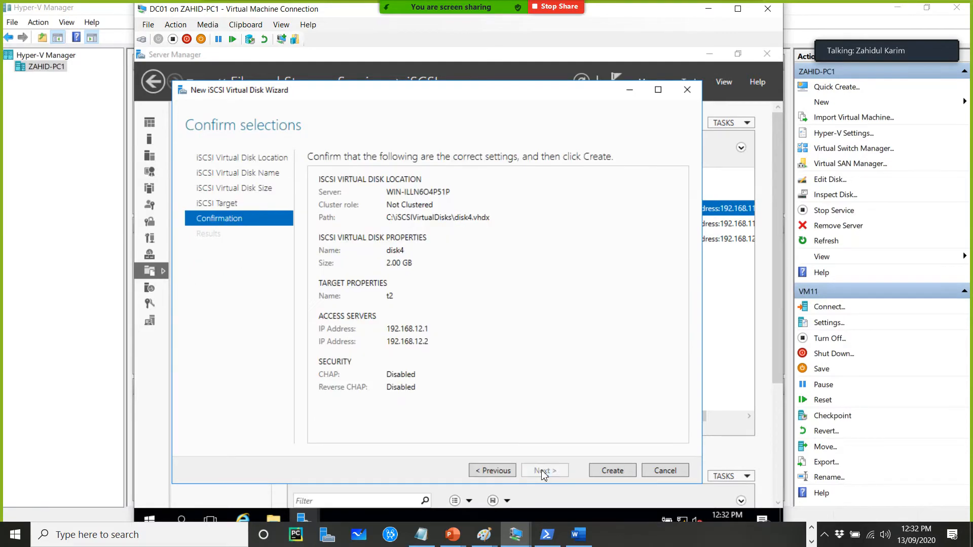
pyautogui.click(613, 472)
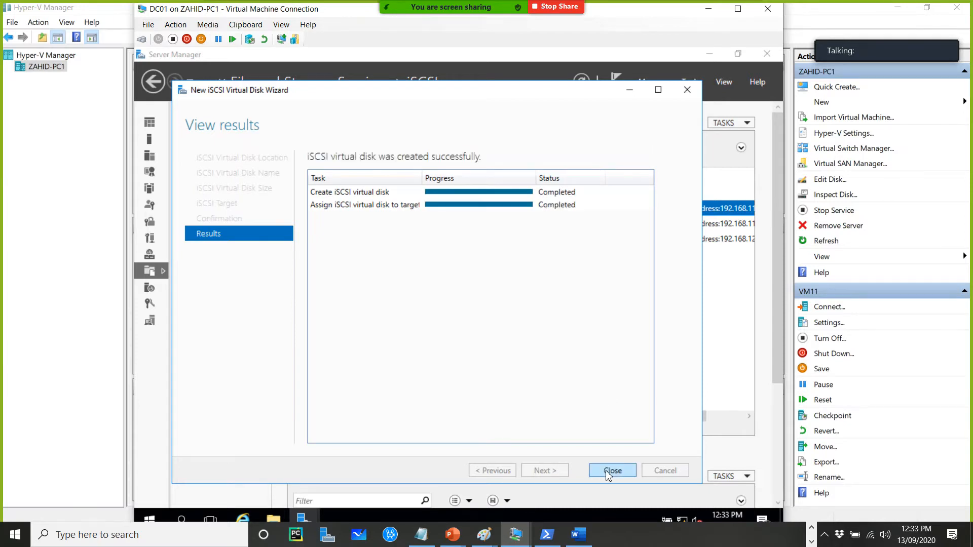
pyautogui.click(608, 471)
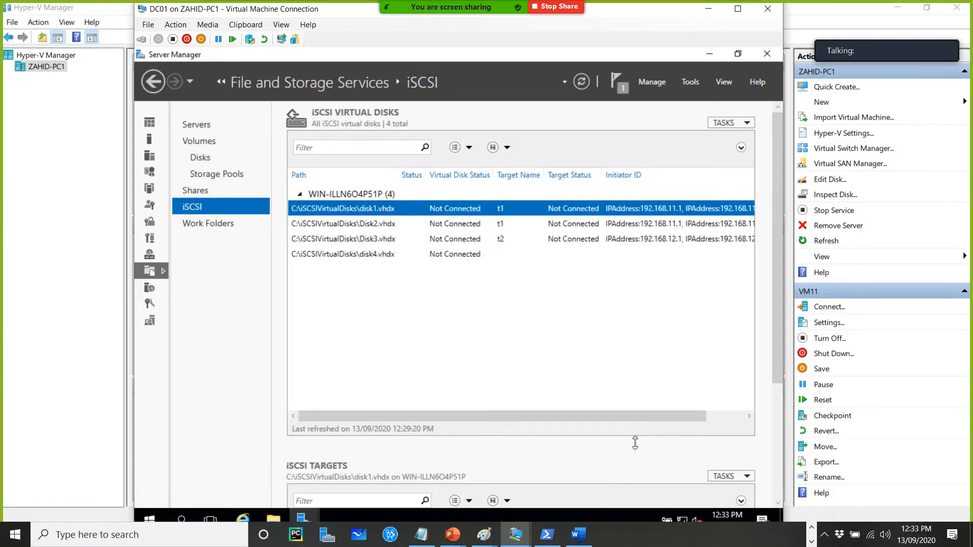
# Start a fifth new iSCSI virtual disk on the default volume and name it disk5
pyautogui.rightClick(527, 294)
pyautogui.click(555, 297)
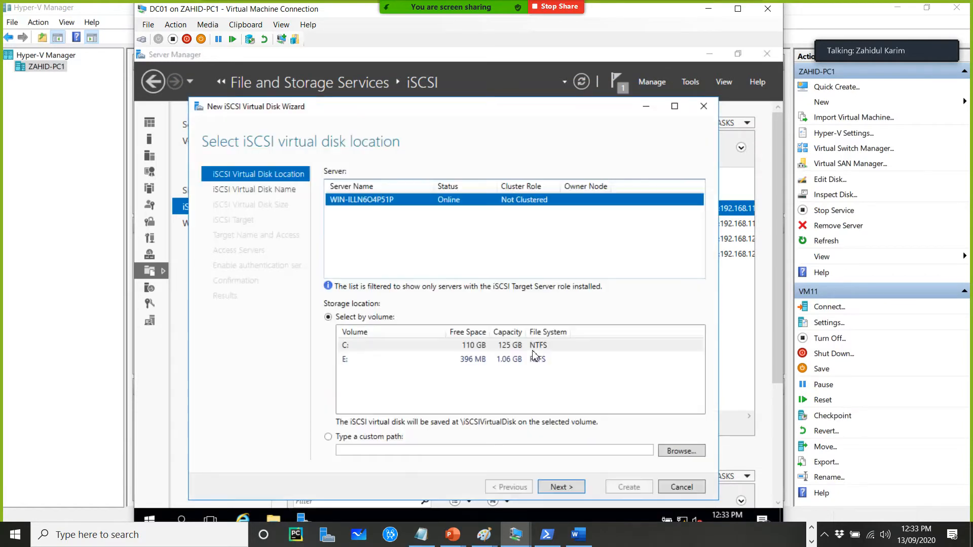
pyautogui.click(548, 487)
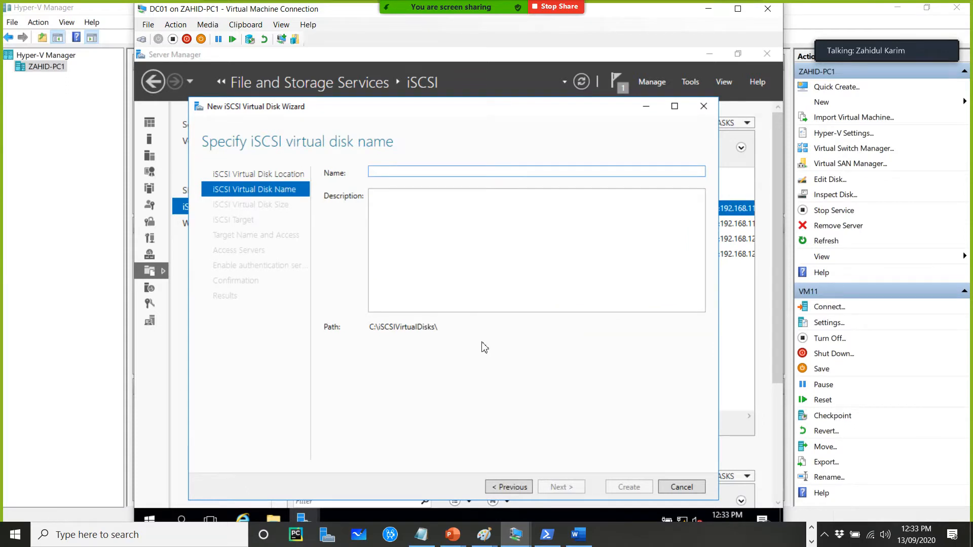
pyautogui.write('disk5')
pyautogui.click(561, 488)
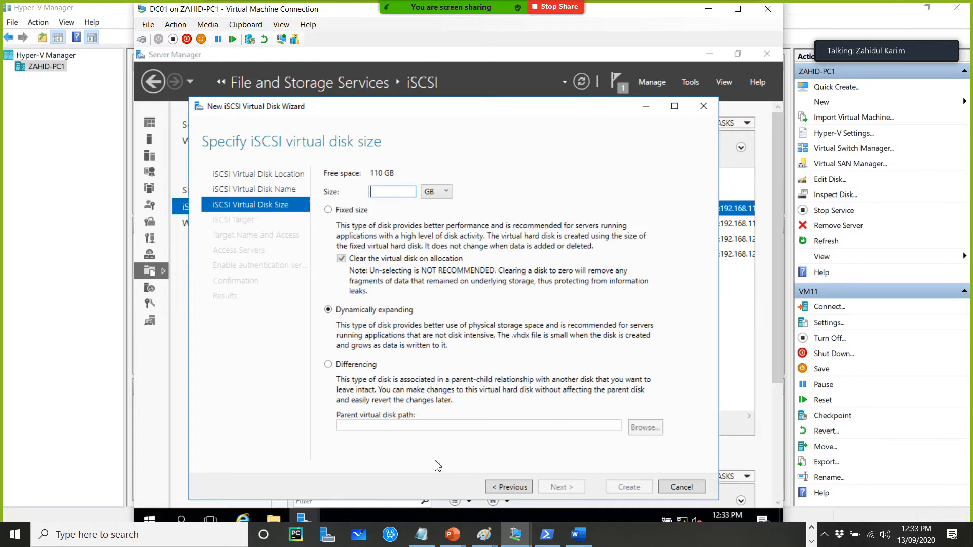
# Set disk5's size to 10 GB, choose to create a new iSCSI target, and enter its target name
pyautogui.write('10')
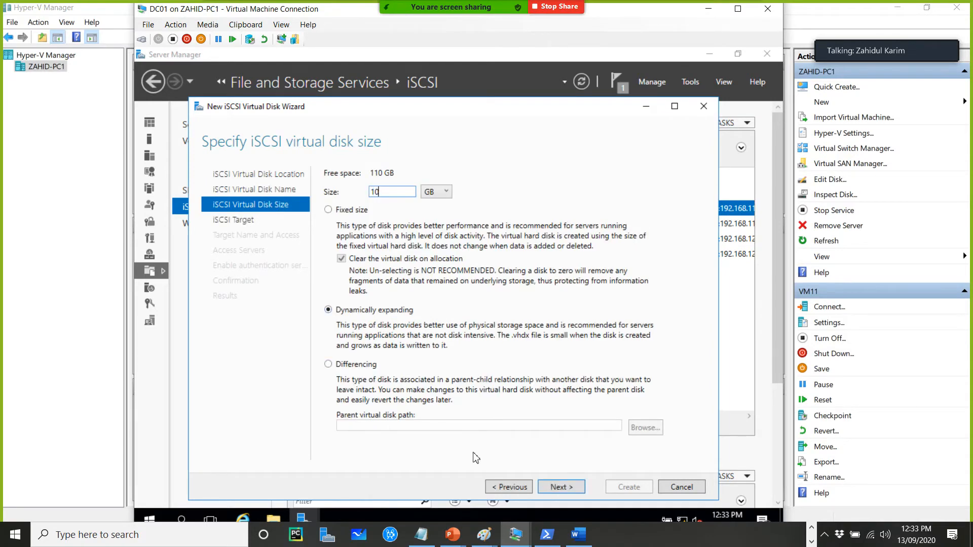
pyautogui.click(557, 488)
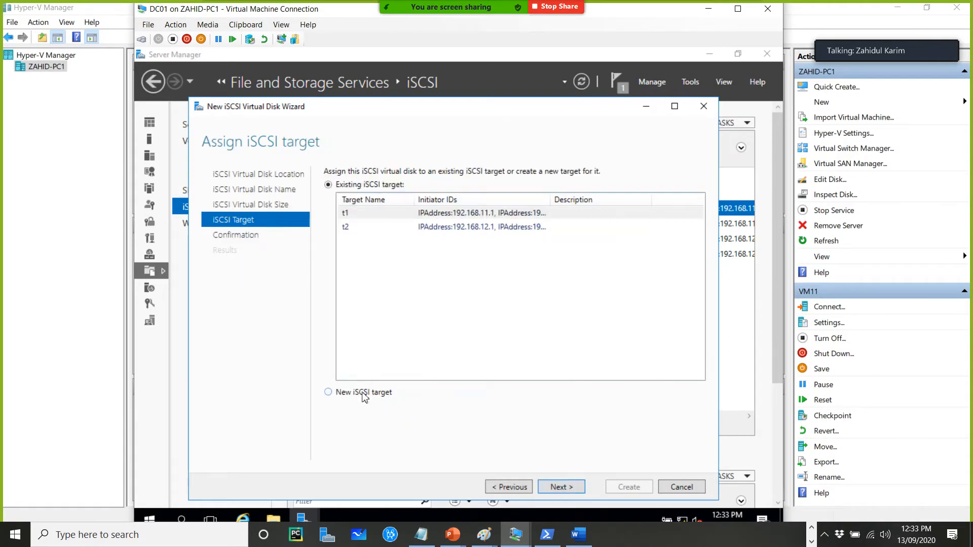
pyautogui.click(377, 395)
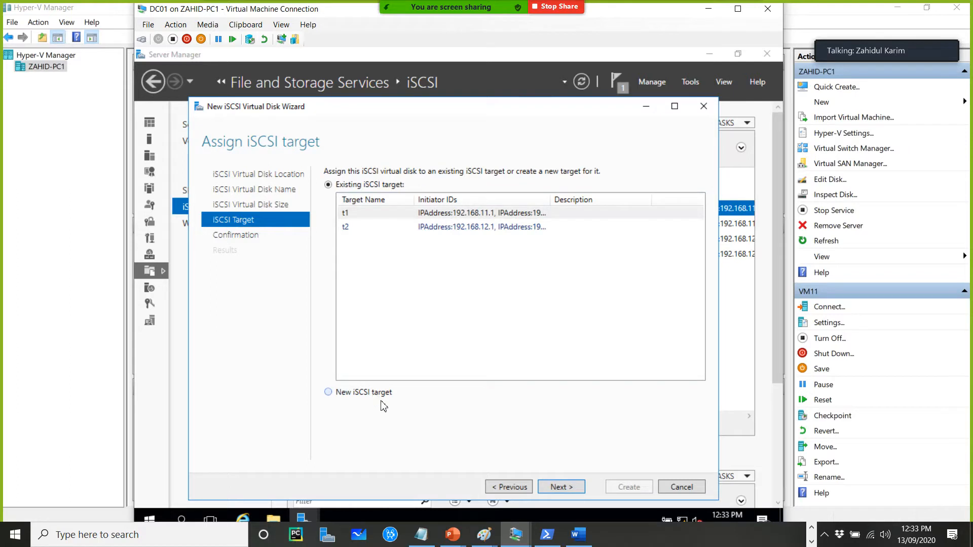
pyautogui.click(560, 487)
pyautogui.write('t3')
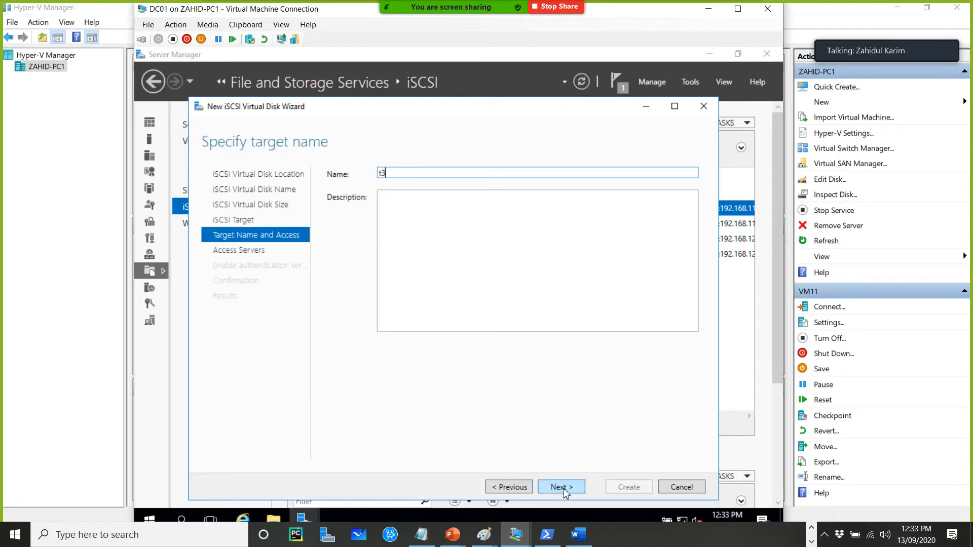
pyautogui.click(559, 487)
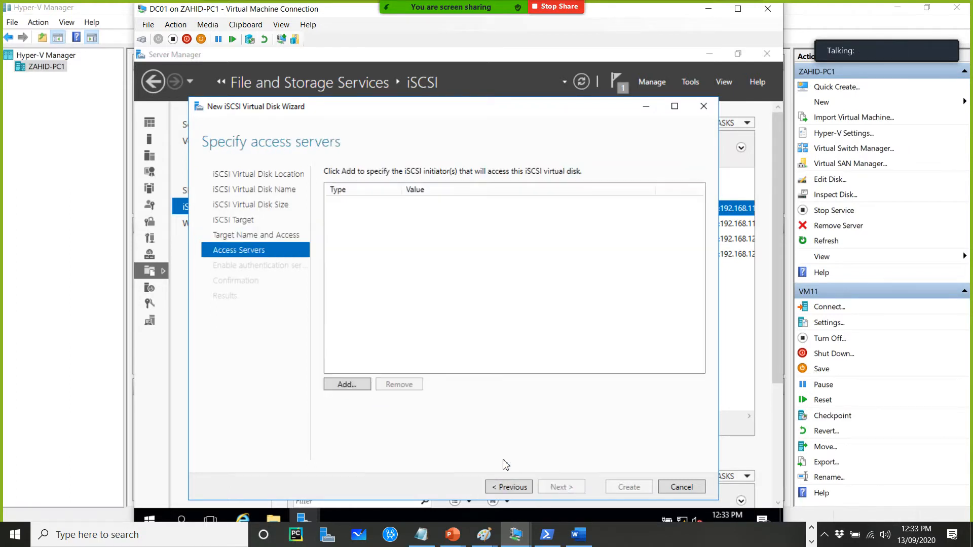
# Add an access server for disk5 identified by IP address 192.168.13.1
pyautogui.click(347, 385)
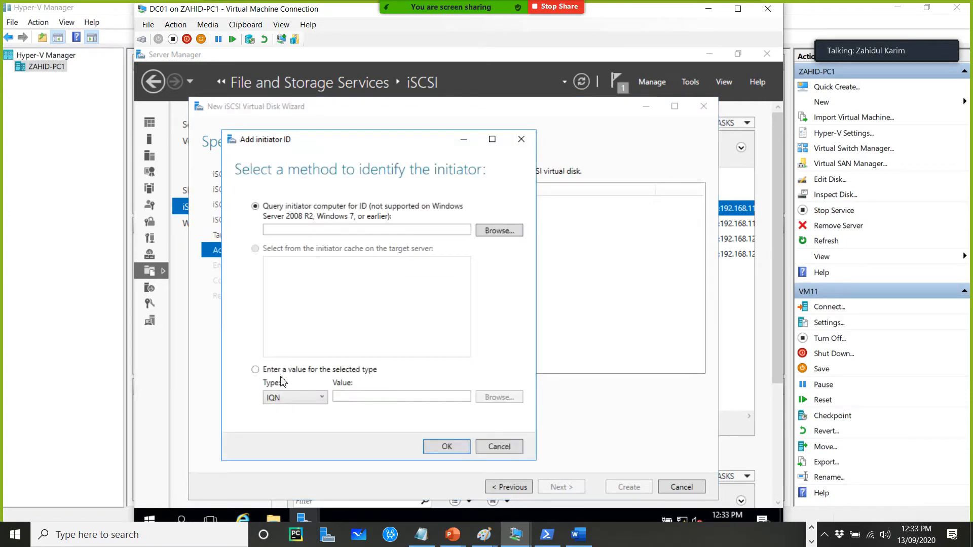
pyautogui.click(293, 397)
pyautogui.click(285, 428)
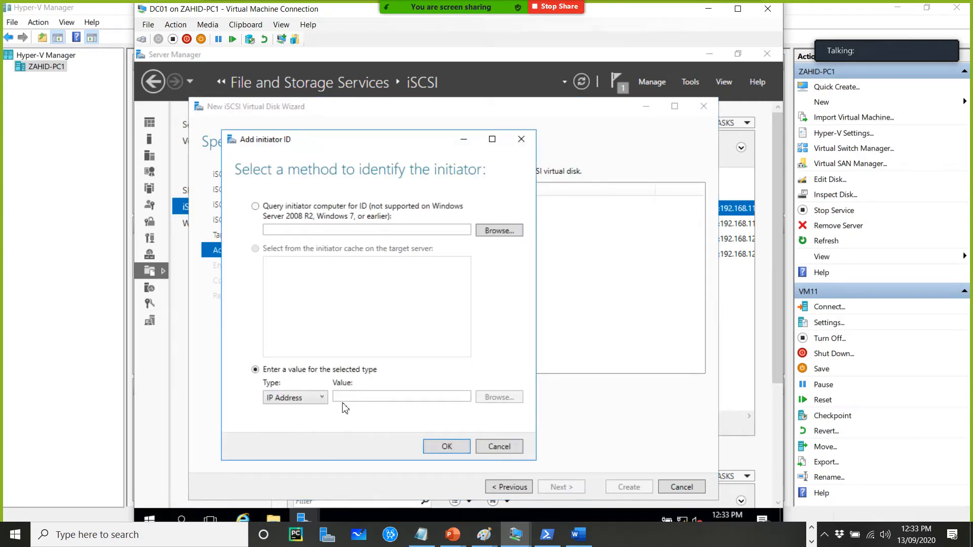
pyautogui.click(358, 396)
pyautogui.write('192.1')
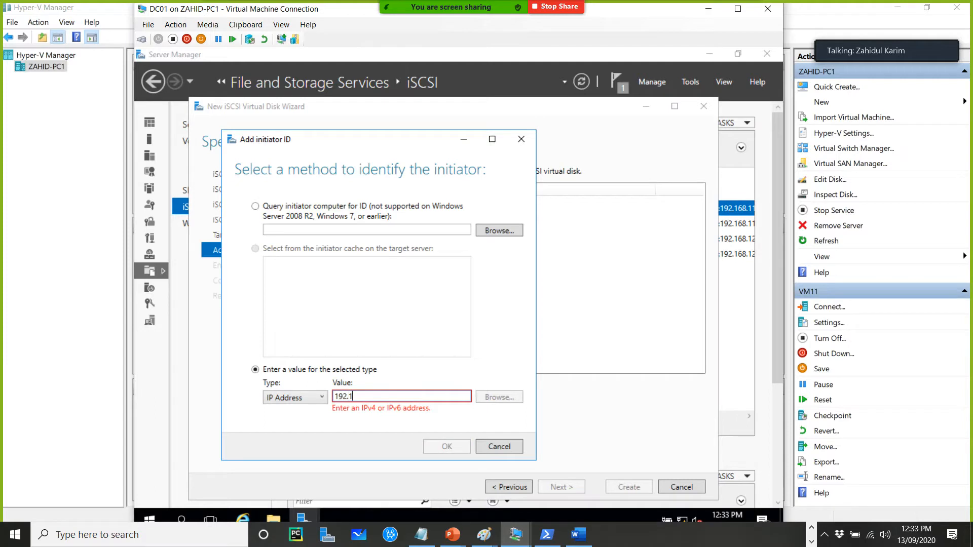
pyautogui.write('68.13.1')
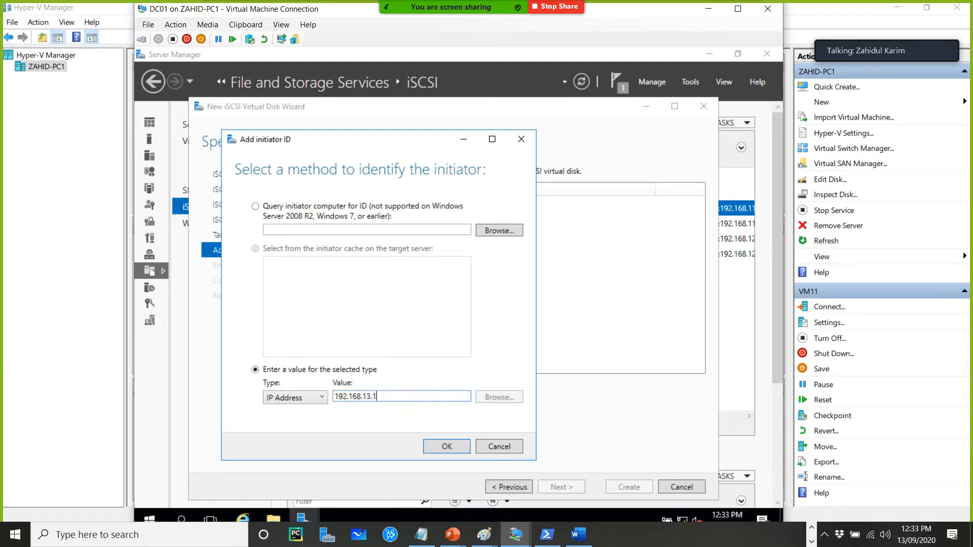
pyautogui.click(459, 448)
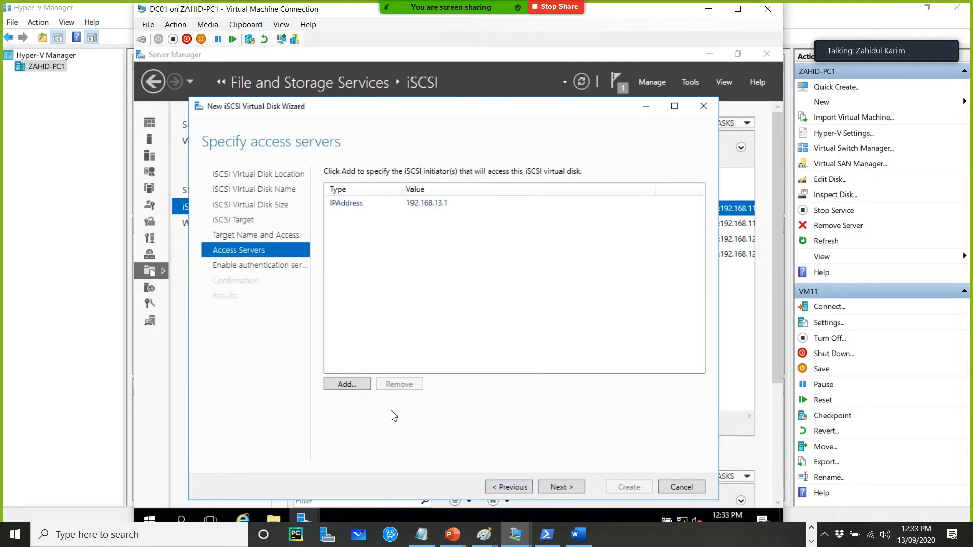
# Add a second access server identified by IP address 192.168.13.2
pyautogui.click(352, 385)
pyautogui.click(242, 332)
pyautogui.click(239, 366)
pyautogui.click(299, 332)
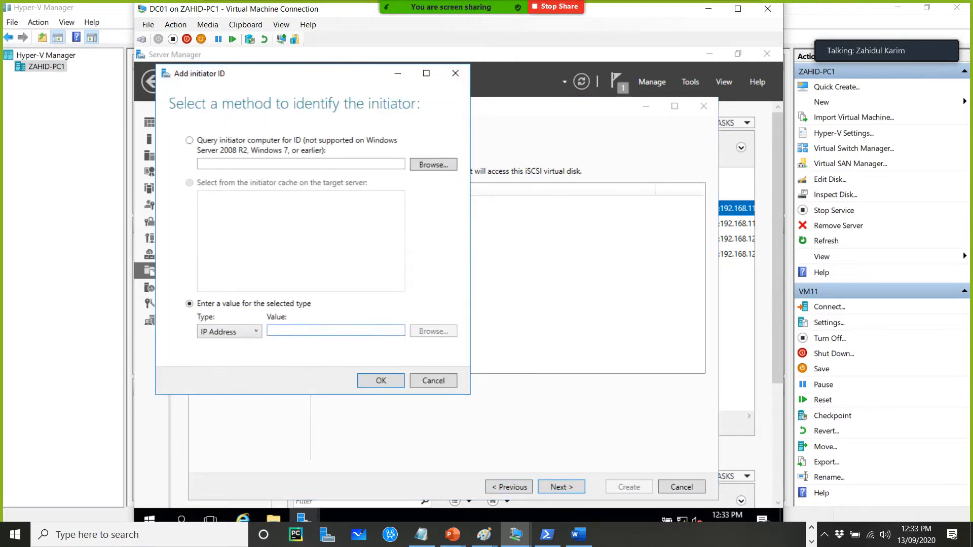
pyautogui.write('192.168.13')
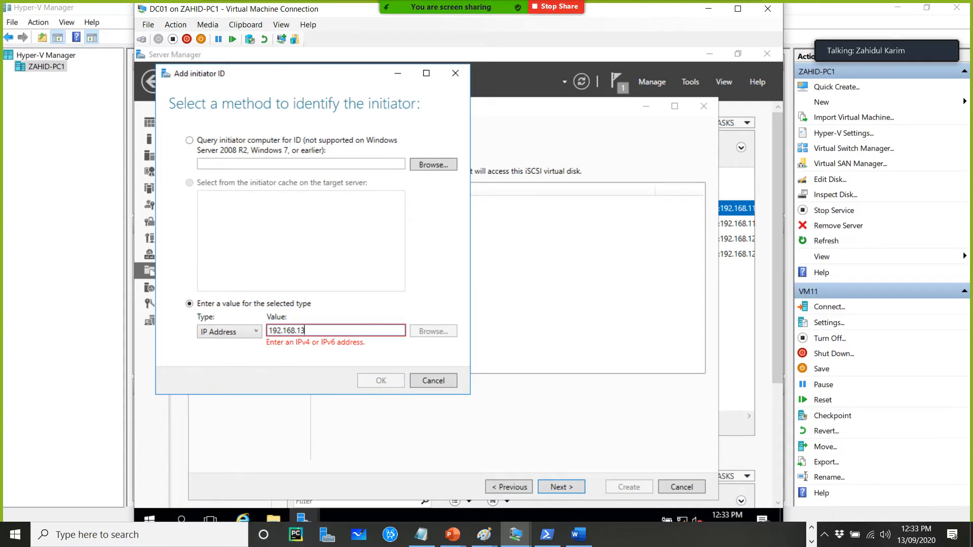
pyautogui.write('.2')
pyautogui.click(380, 381)
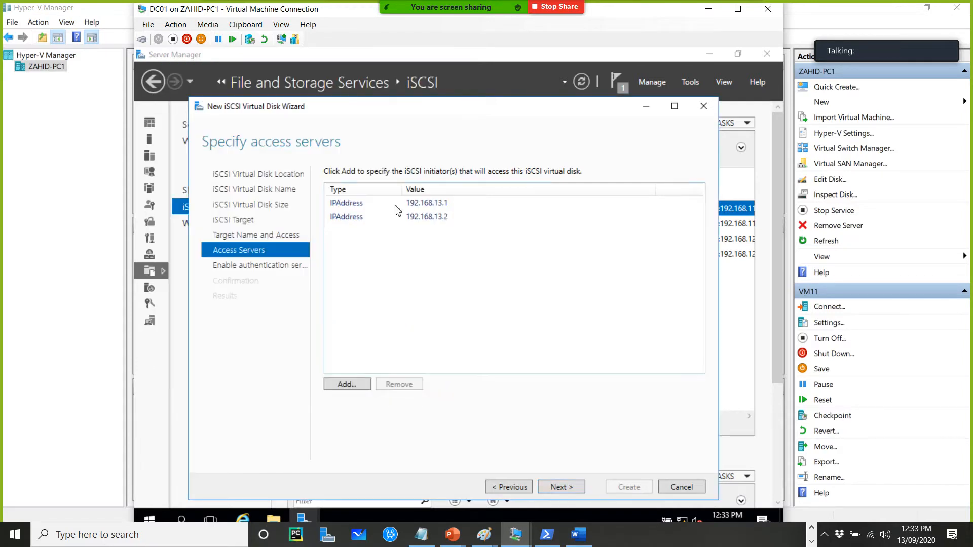
# Skip authentication, create disk5 with its new target and close the wizard
pyautogui.click(567, 494)
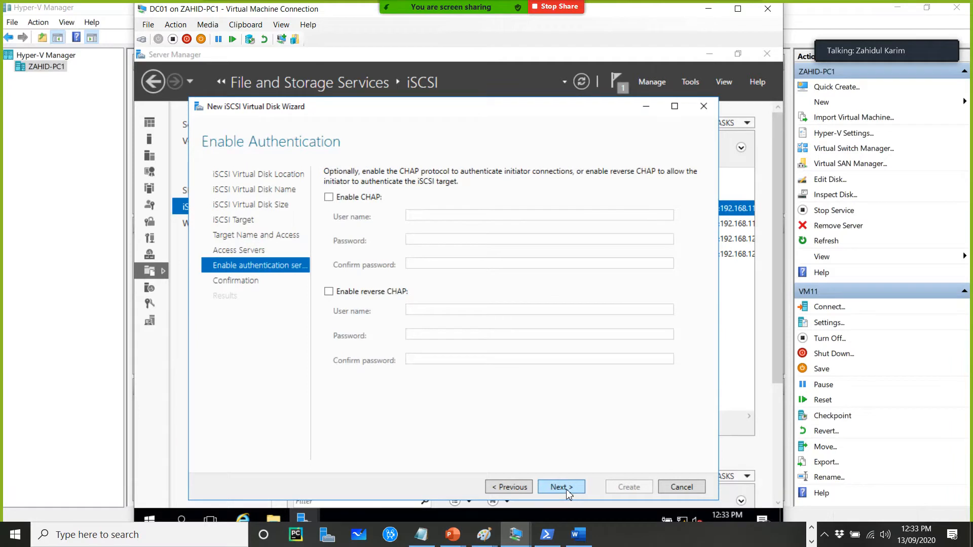
pyautogui.click(566, 489)
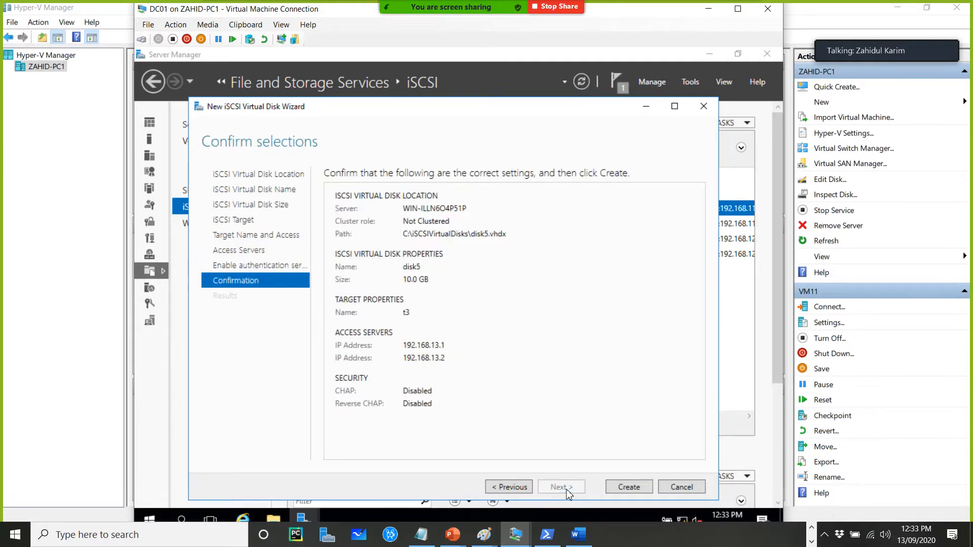
pyautogui.click(622, 484)
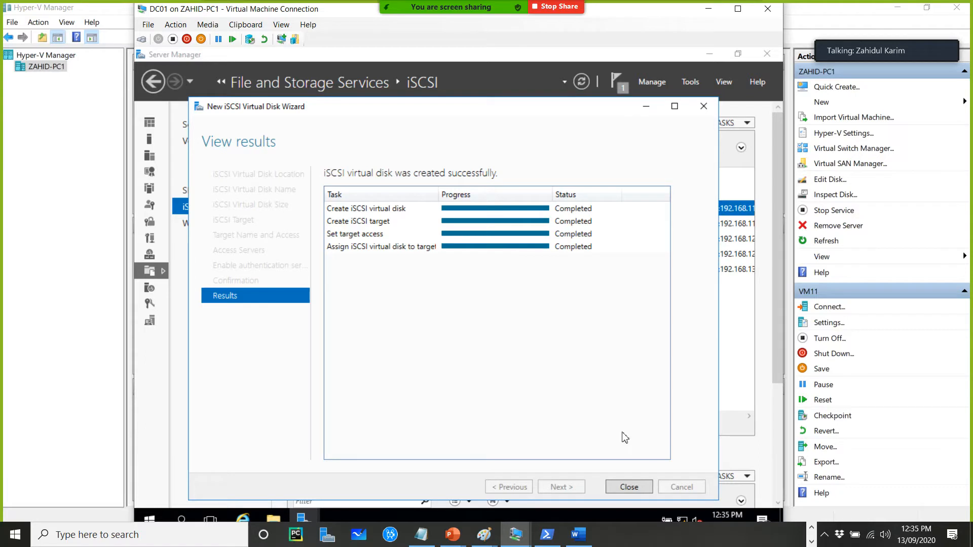
pyautogui.click(628, 487)
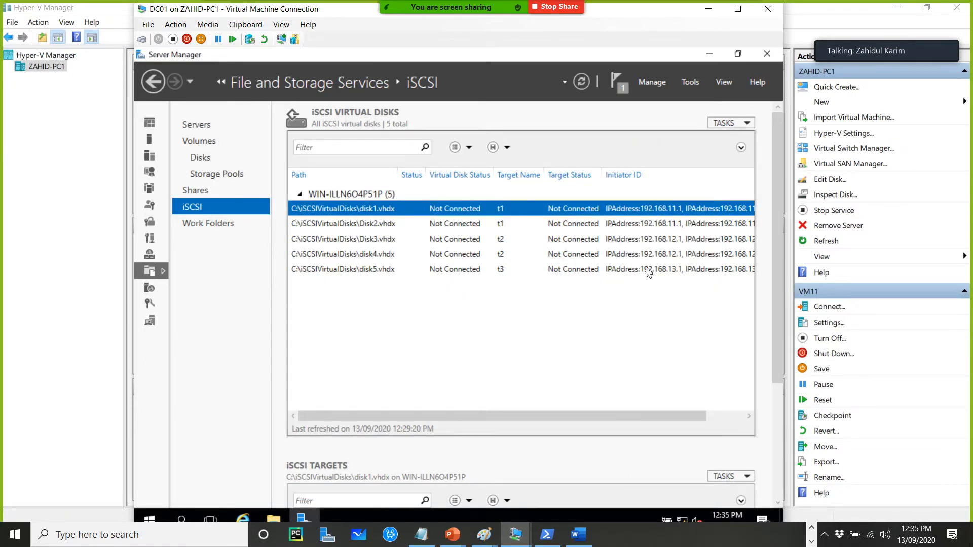
# Remove all five iSCSI virtual disks from the server, keeping their files
pyautogui.moveTo(443, 415); pyautogui.dragTo(608, 417)
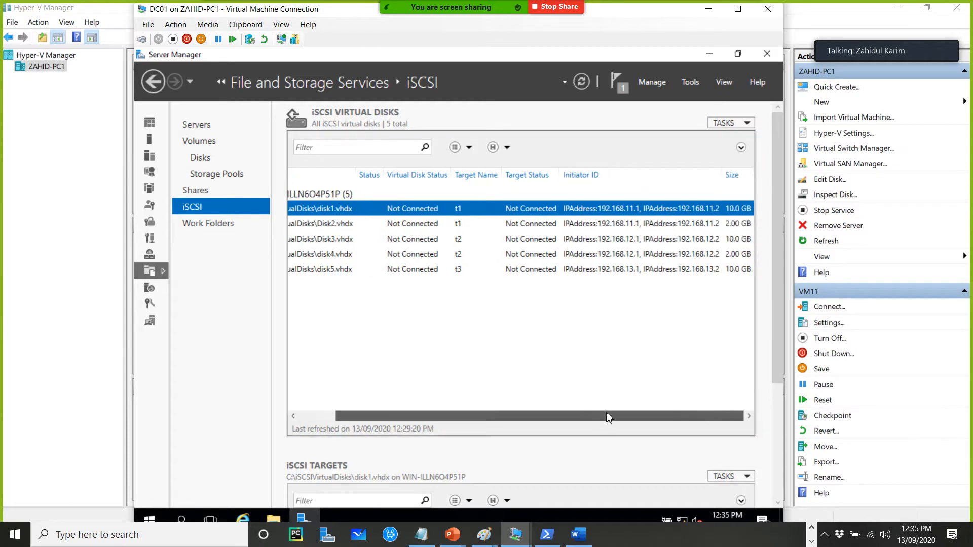
pyautogui.moveTo(442, 416); pyautogui.dragTo(369, 413)
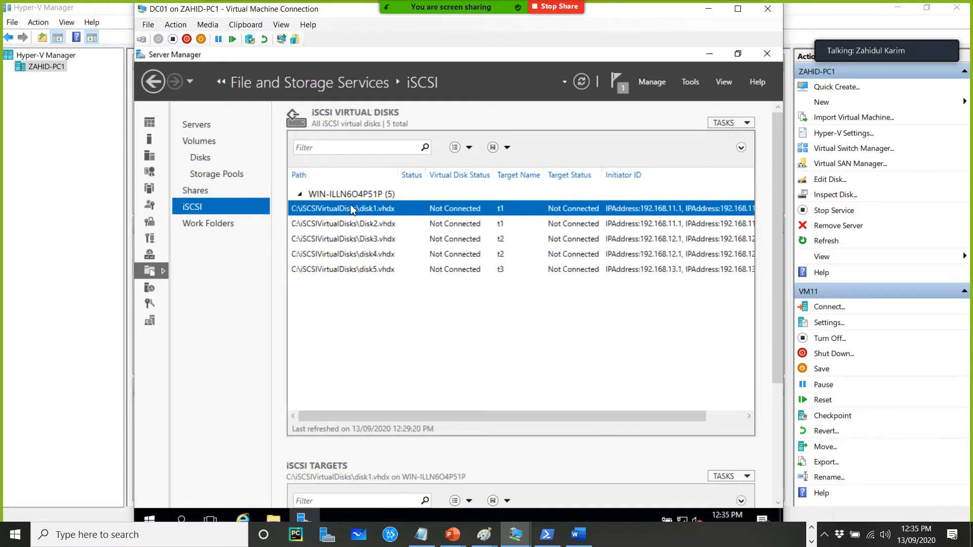
pyautogui.click(425, 227)
pyautogui.hotkey('ctrl', 'a')
pyautogui.rightClick(449, 224)
pyautogui.click(482, 235)
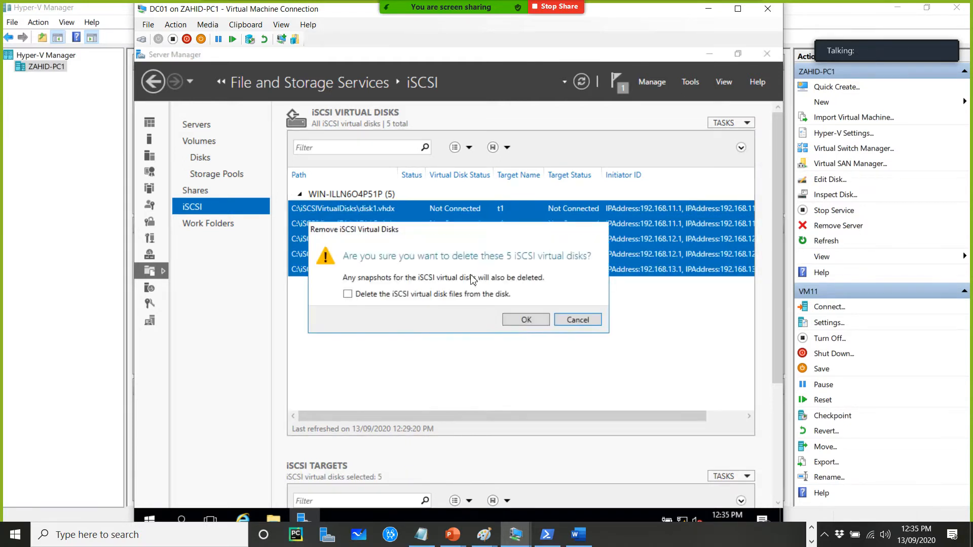
pyautogui.click(524, 320)
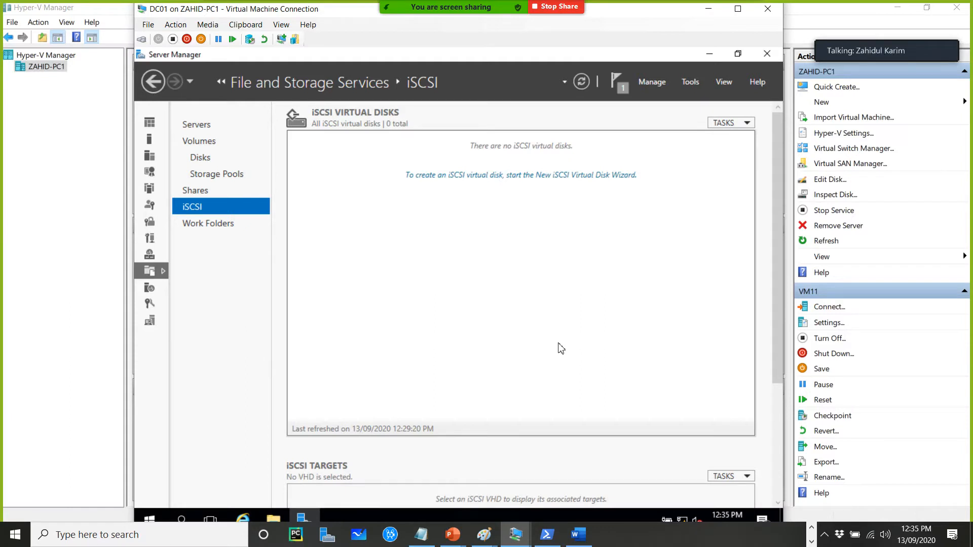
# Start a new iSCSI virtual disk on the default volume and name it disk1
pyautogui.click(501, 177)
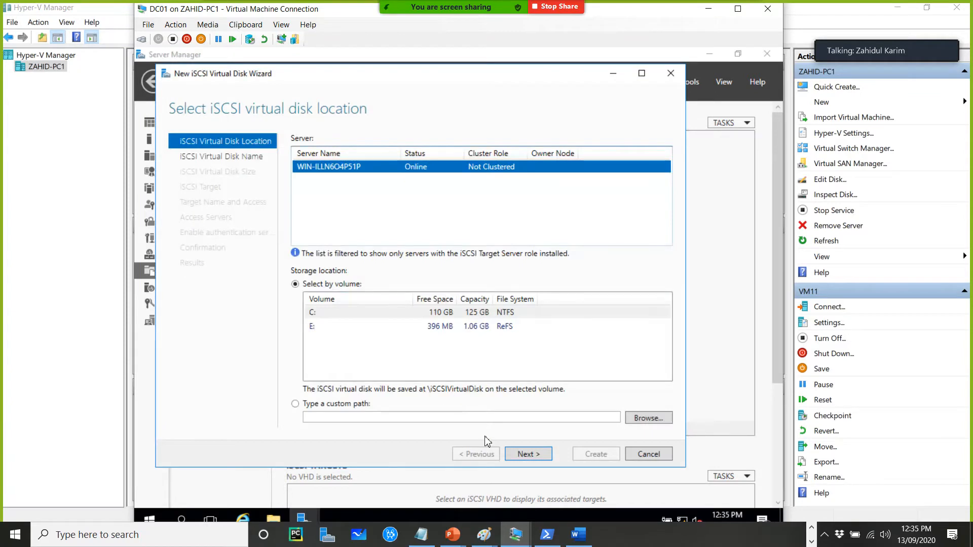
pyautogui.click(528, 454)
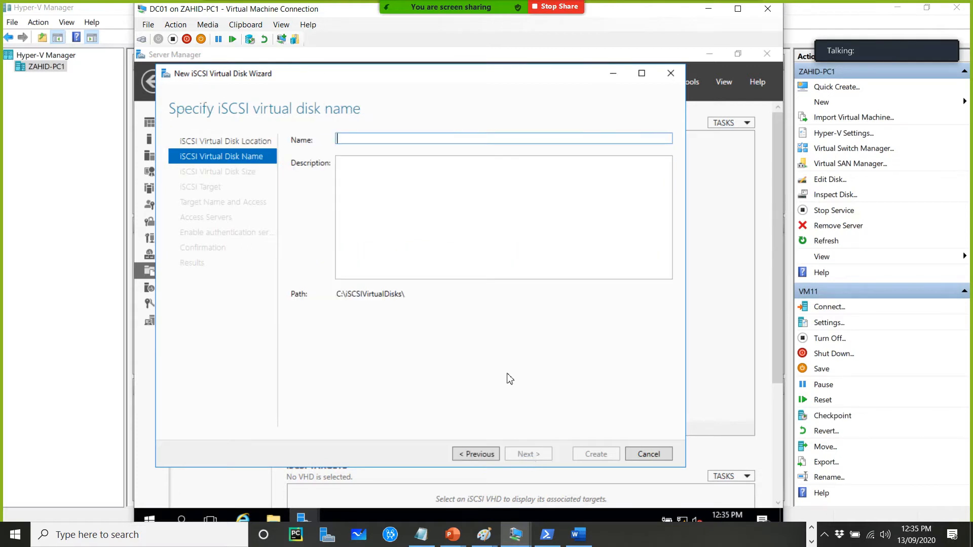
pyautogui.write('disk')
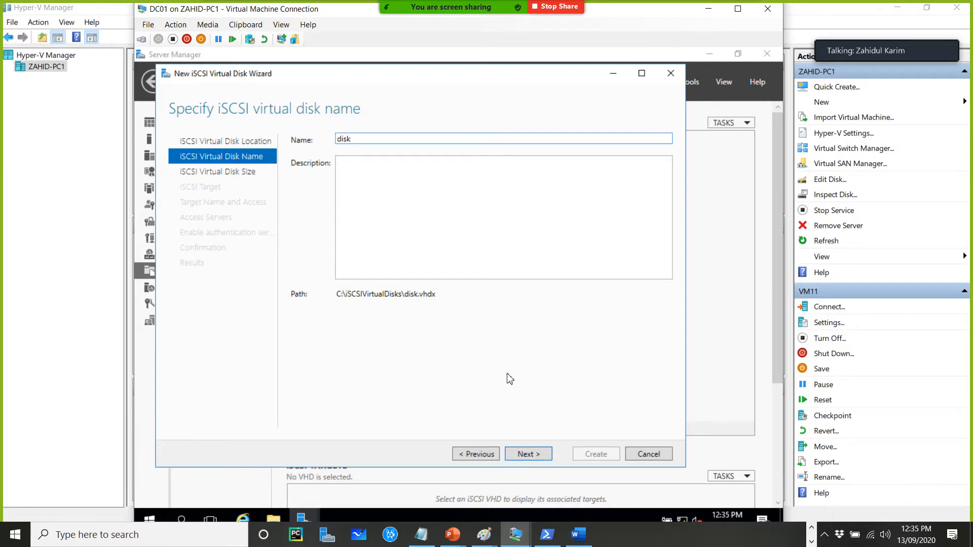
pyautogui.write('1')
pyautogui.click(532, 456)
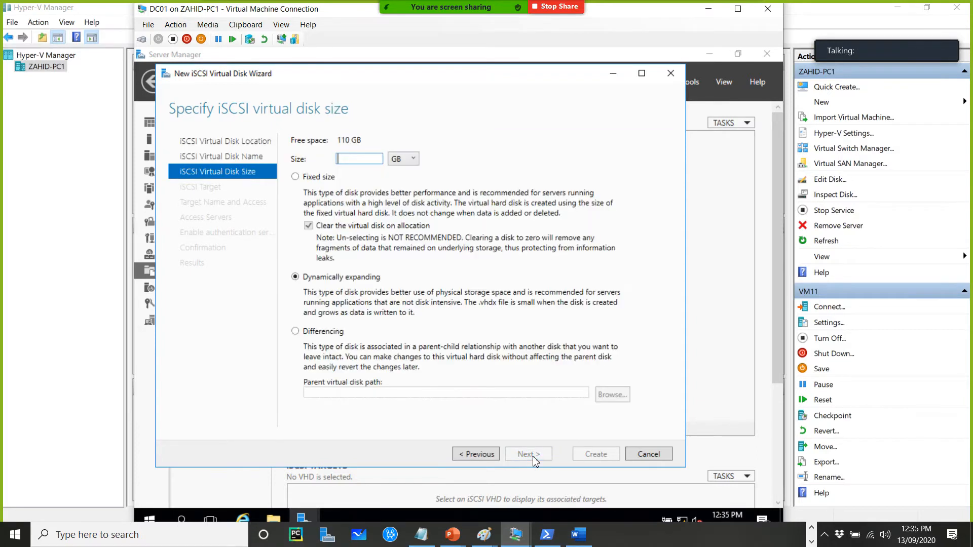
# Set disk1's size to 10 GB, choose to create a new iSCSI target, and enter the target's name
pyautogui.write('10')
pyautogui.click(532, 455)
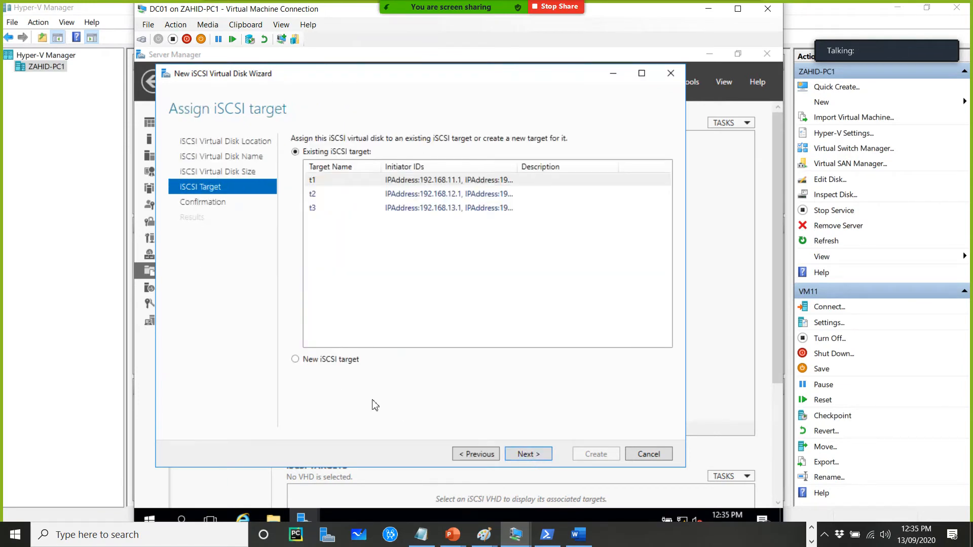
pyautogui.click(350, 361)
pyautogui.click(539, 454)
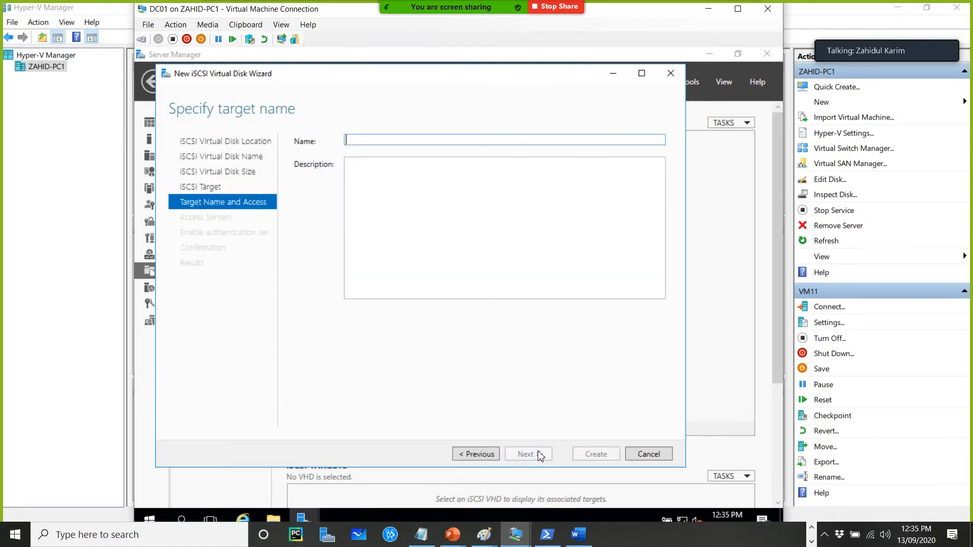
pyautogui.write('andy')
pyautogui.click(540, 454)
# Add an access server for disk1 identified by IP address 192.168.10.1
pyautogui.click(329, 353)
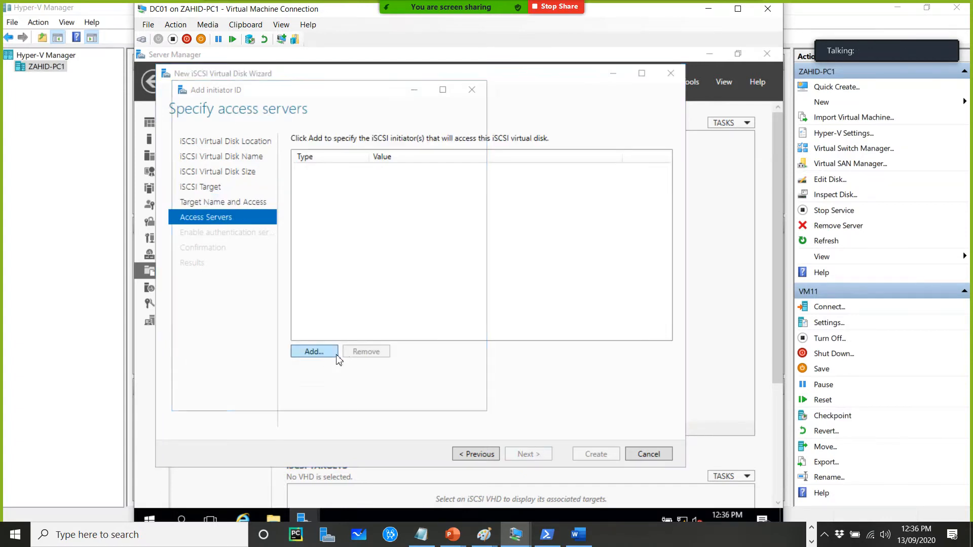
pyautogui.click(236, 349)
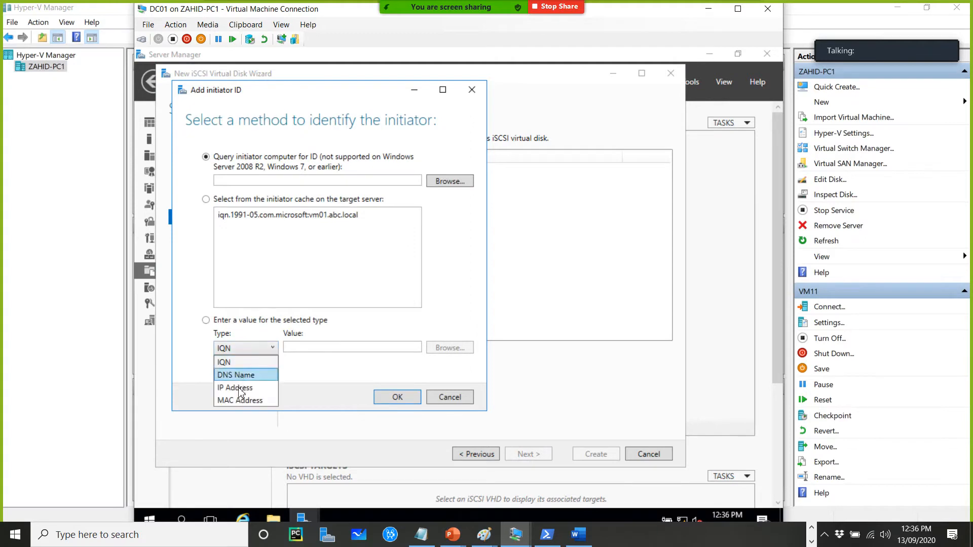
pyautogui.click(311, 348)
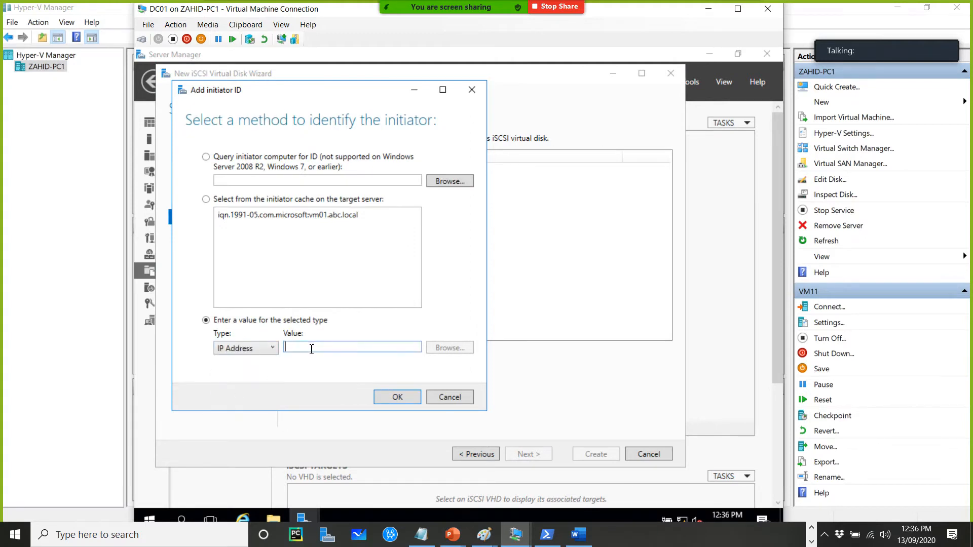
pyautogui.write('192.168.10.')
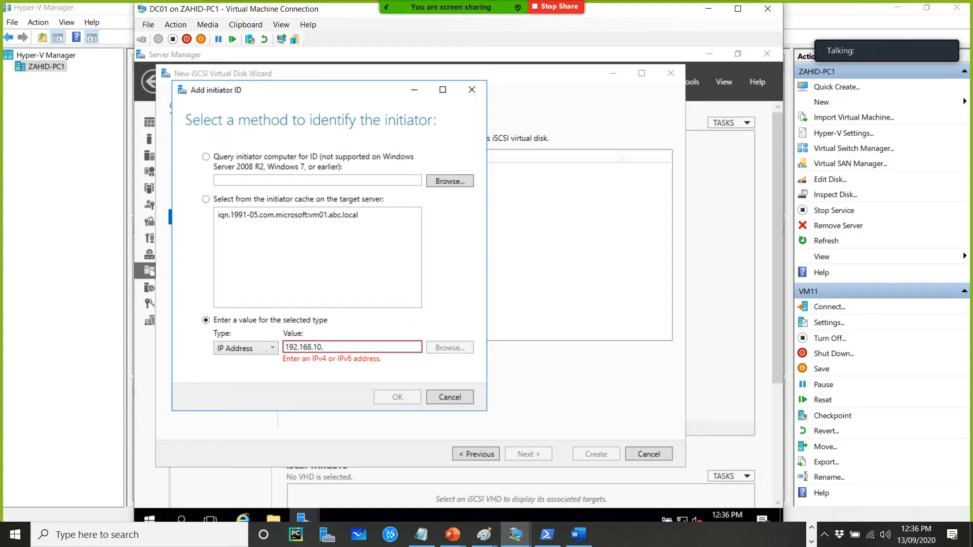
pyautogui.write('1')
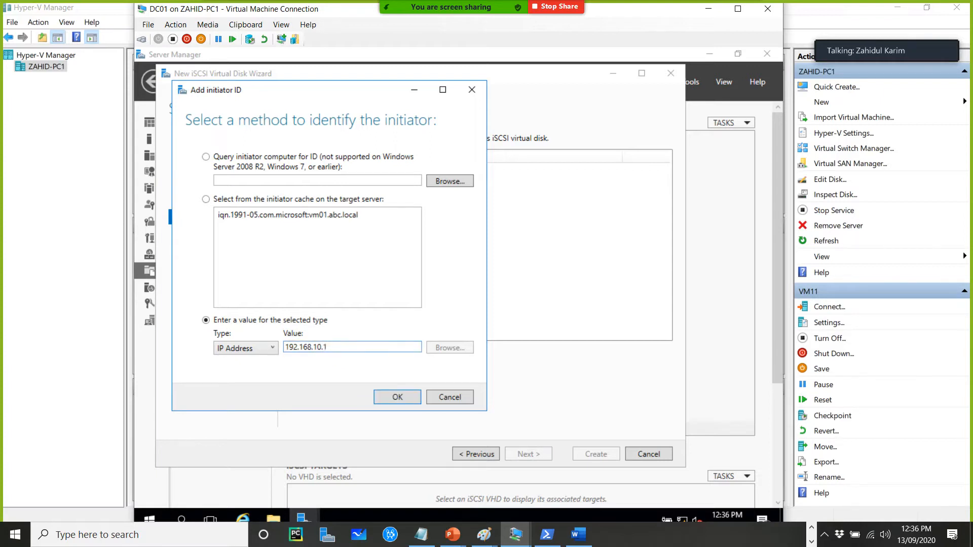
pyautogui.click(394, 398)
# Add a second access server identified by IP address 192.168.10.2
pyautogui.click(310, 352)
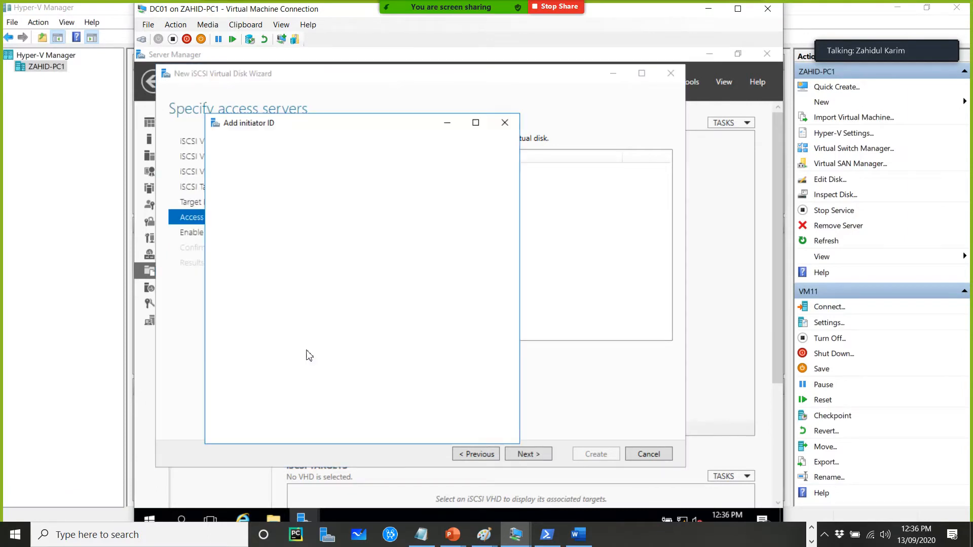
pyautogui.click(276, 382)
pyautogui.click(270, 423)
pyautogui.click(334, 381)
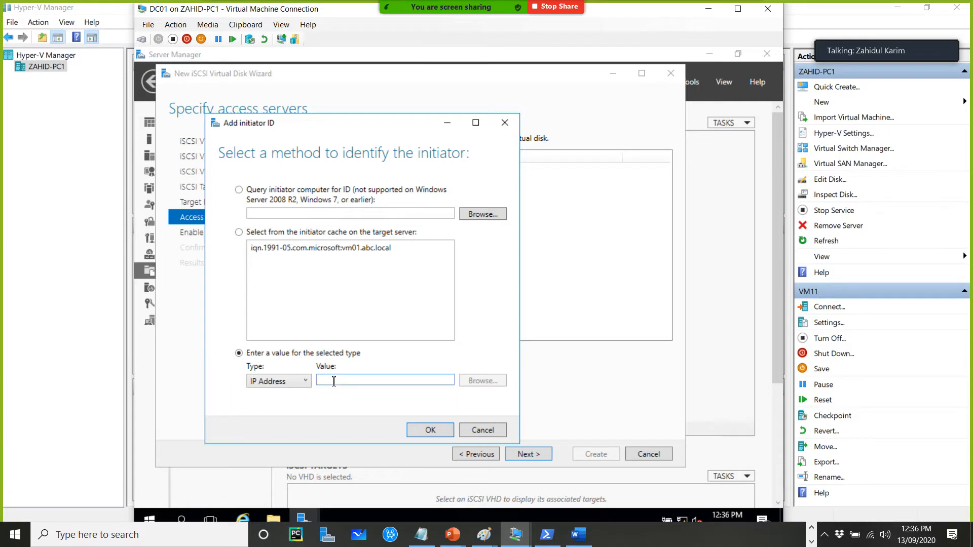
pyautogui.write('192.168.10.2')
pyautogui.click(430, 430)
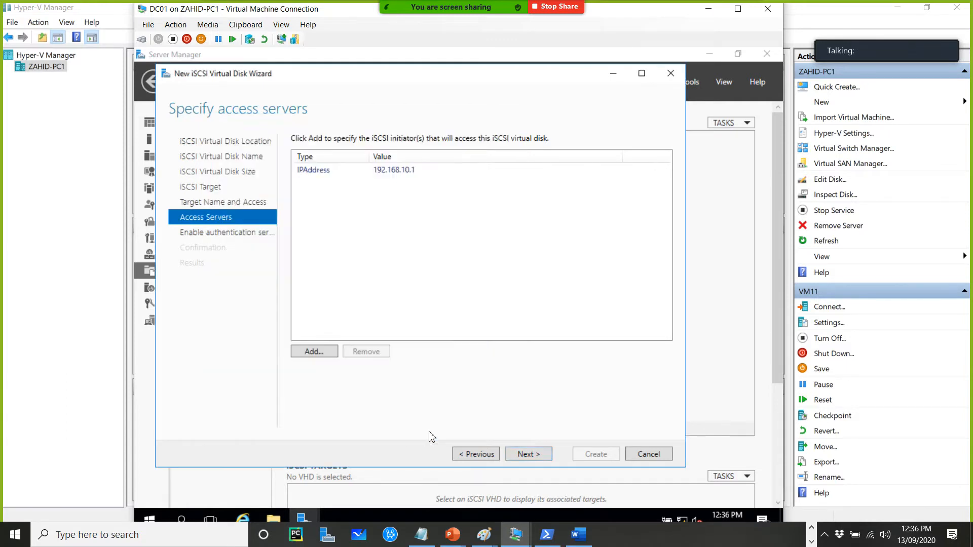
# Skip authentication and create disk1 with its new target
pyautogui.click(528, 454)
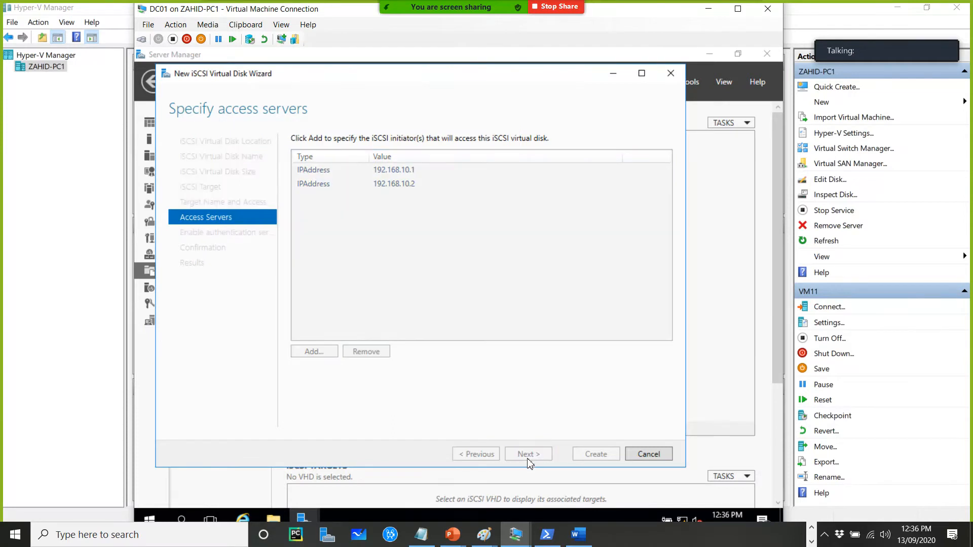
pyautogui.click(534, 454)
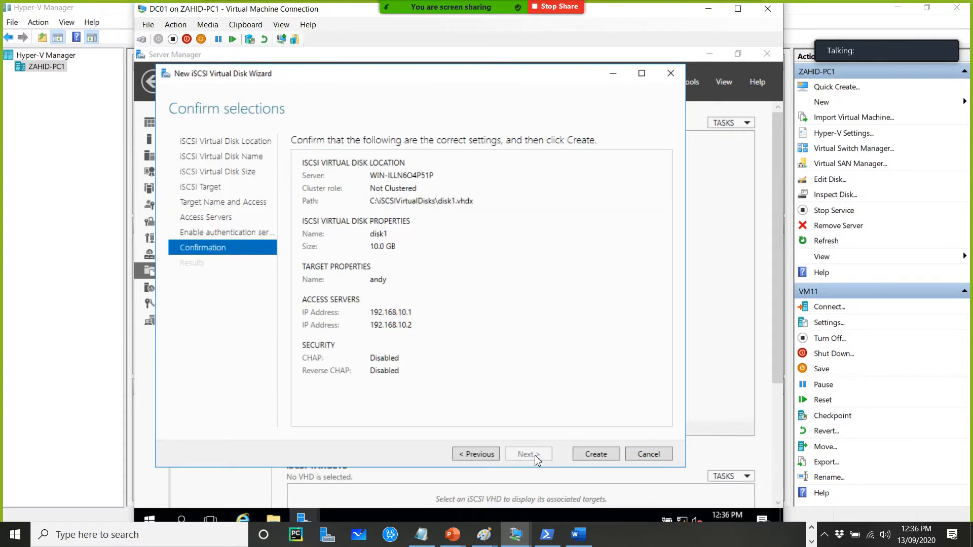
pyautogui.click(597, 458)
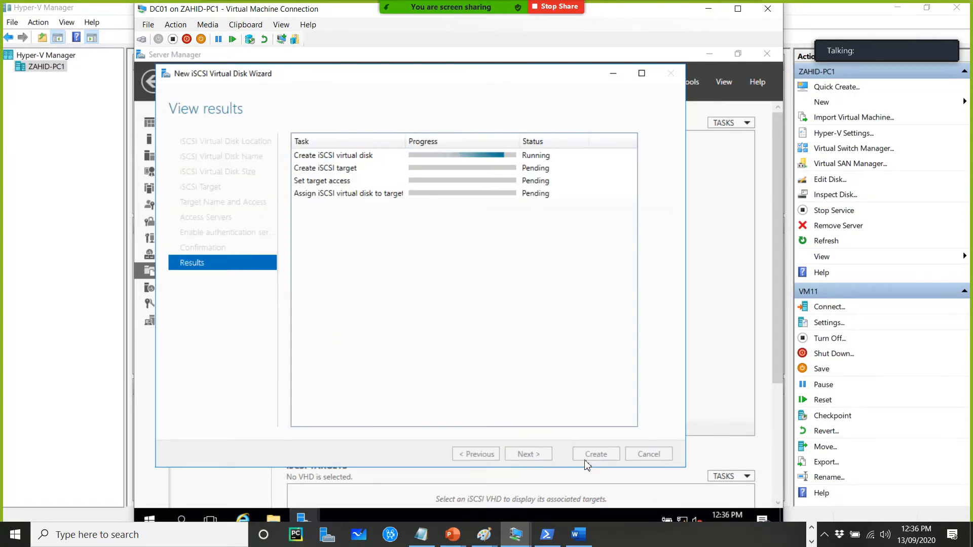
pyautogui.click(613, 75)
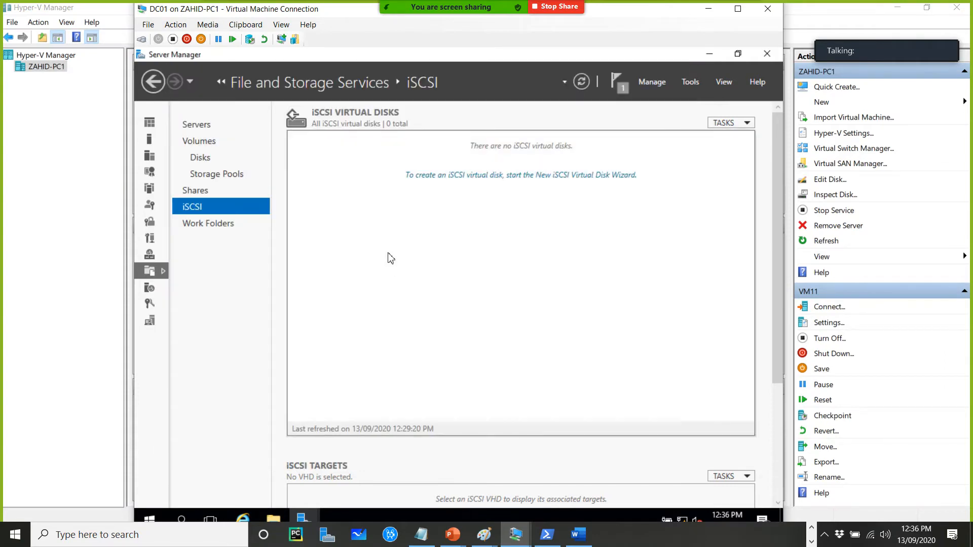
pyautogui.click(429, 177)
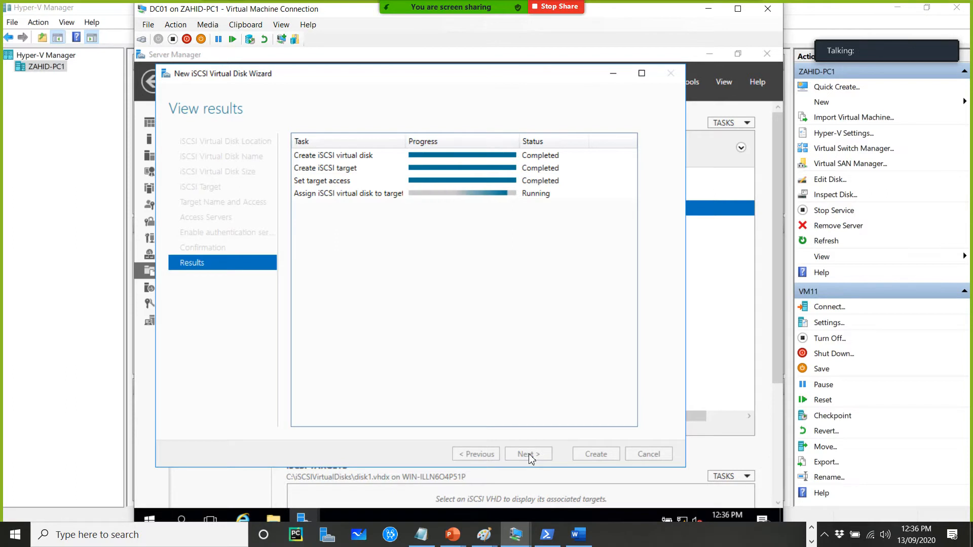
# Start a new iSCSI virtual disk on the server's C: volume and name it disk2
pyautogui.click(611, 457)
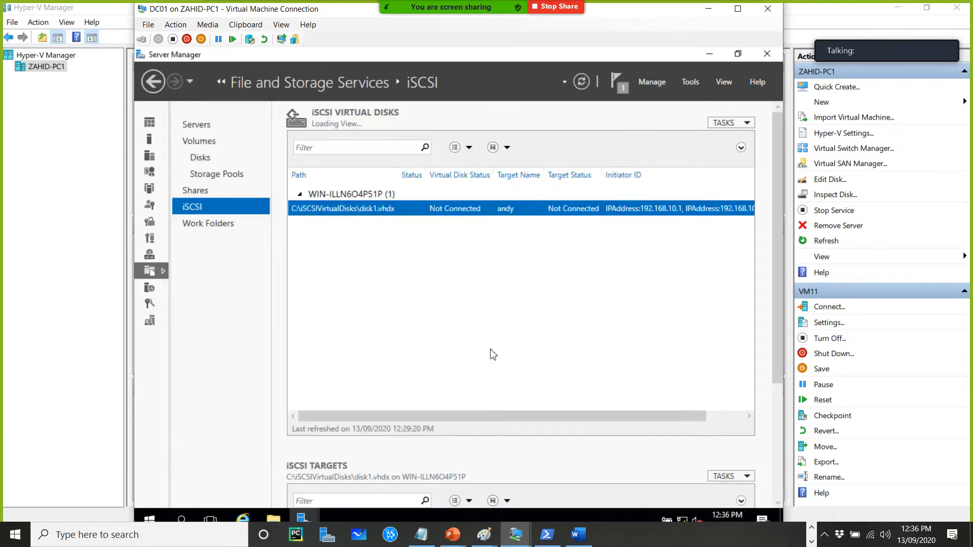
pyautogui.rightClick(427, 265)
pyautogui.click(503, 273)
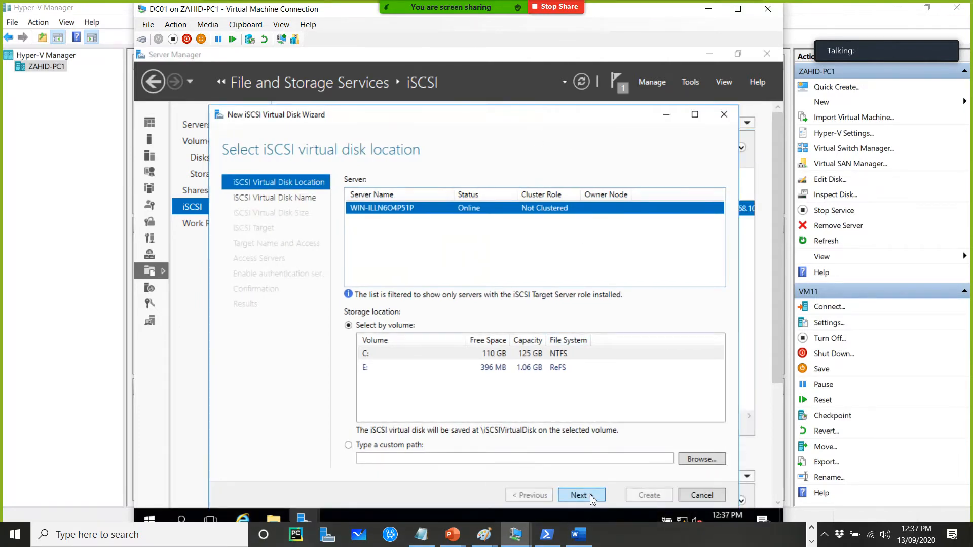
pyautogui.click(591, 496)
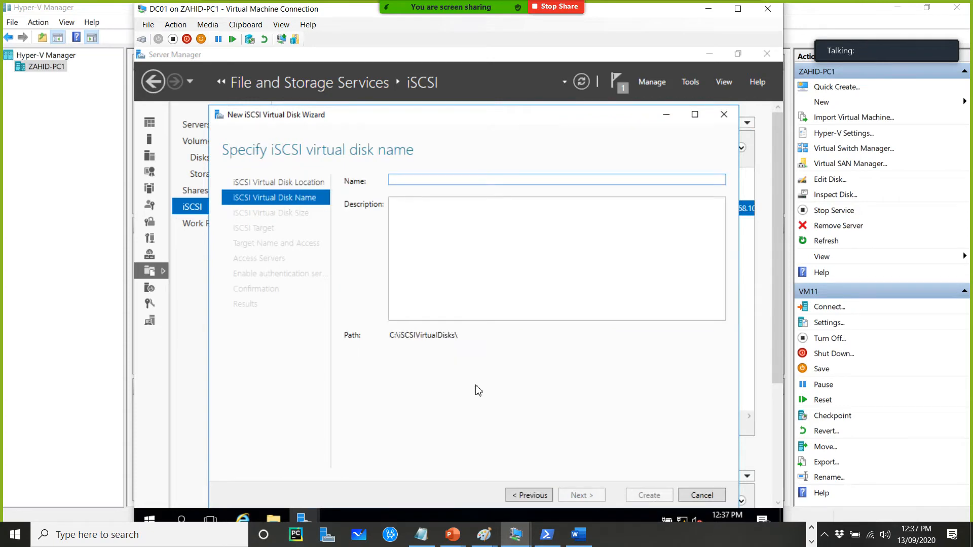
pyautogui.write('is')
pyautogui.press('BackSpace')
pyautogui.press('BackSpace')
pyautogui.write('disk2')
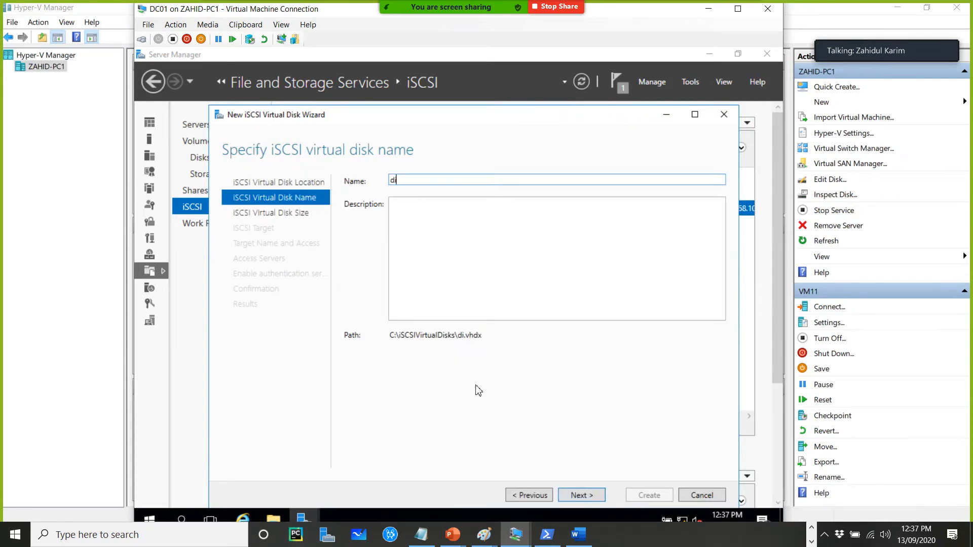
pyautogui.click(570, 497)
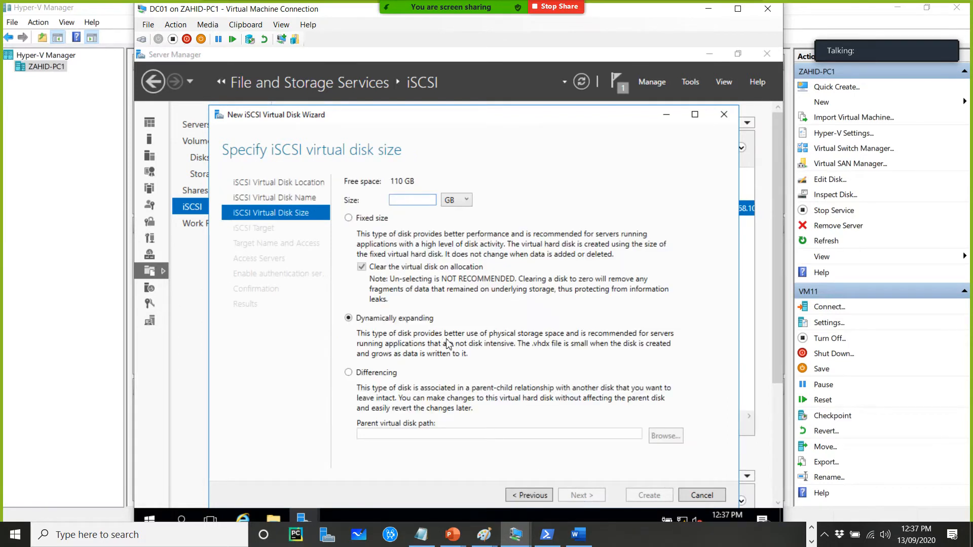
# Set disk2's size to 2 GB, assign it to the existing target used by disk1, and create it
pyautogui.write('2')
pyautogui.click(575, 498)
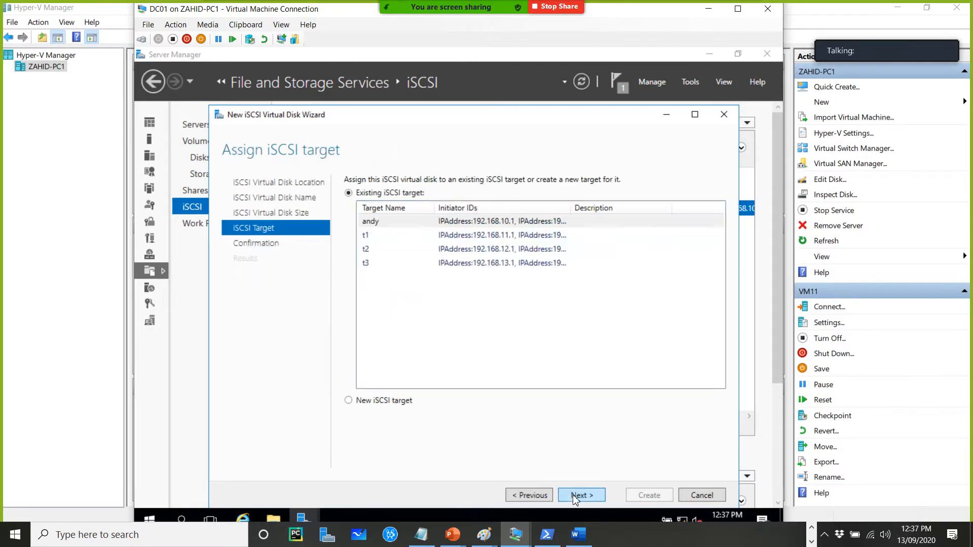
pyautogui.click(386, 226)
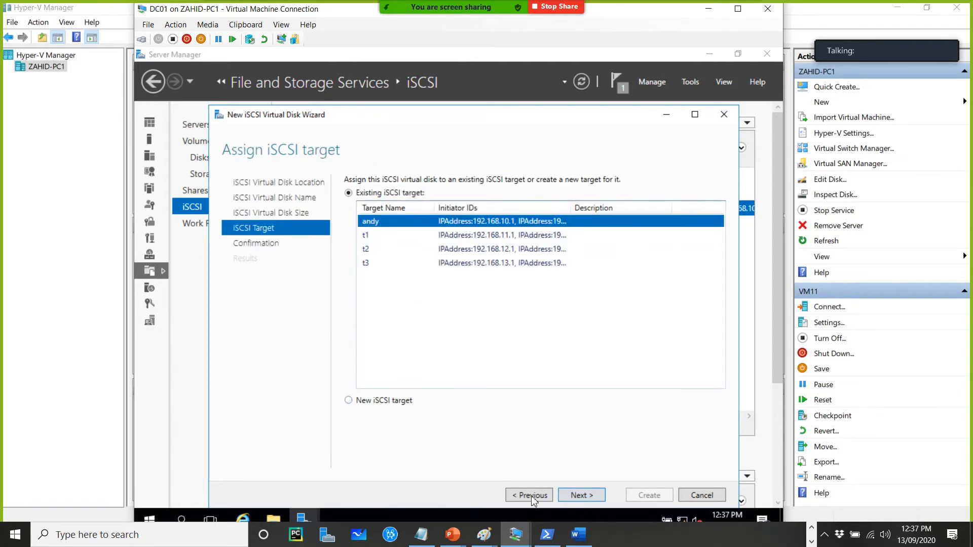
pyautogui.click(581, 497)
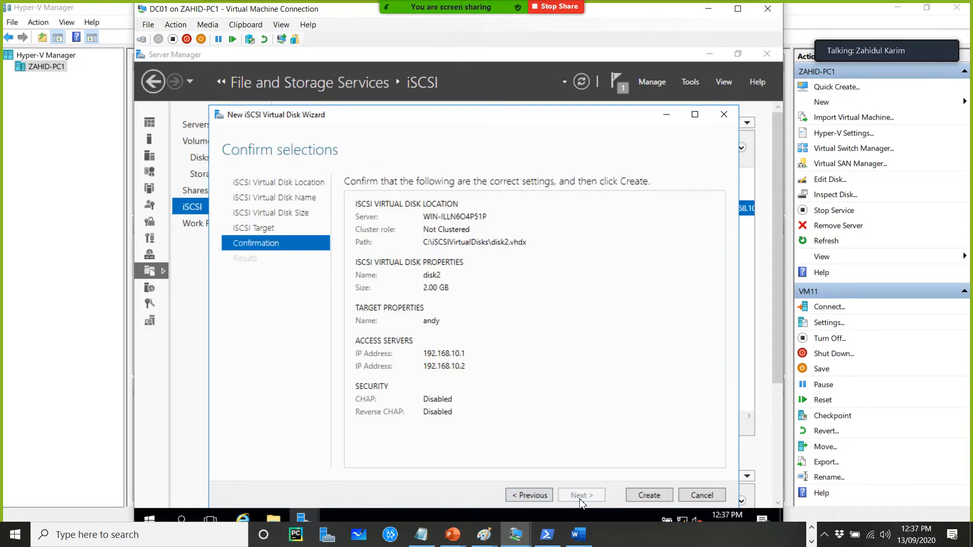
pyautogui.click(644, 498)
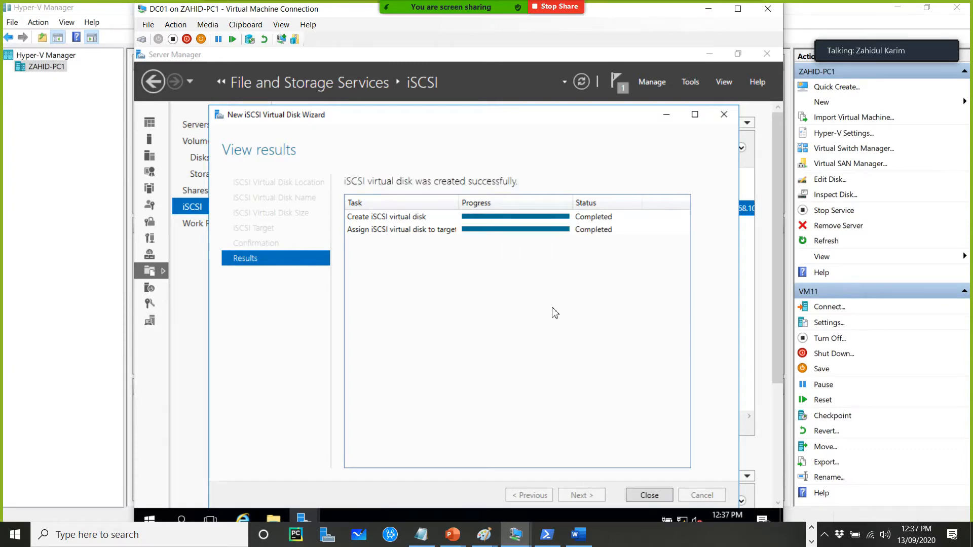
pyautogui.click(649, 495)
# Start another new iSCSI virtual disk on the C: volume and name it disk3
pyautogui.rightClick(417, 275)
pyautogui.click(453, 279)
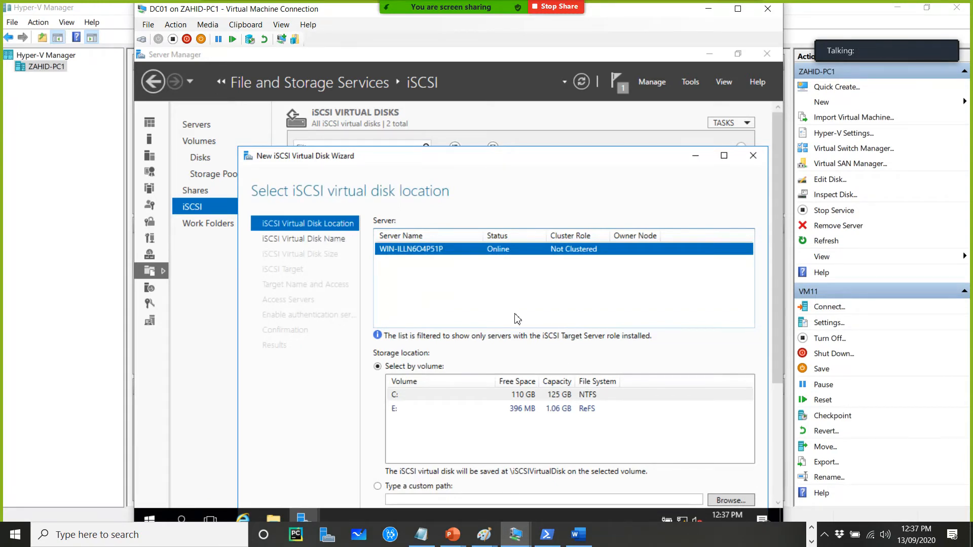
pyautogui.moveTo(605, 155); pyautogui.dragTo(573, 86)
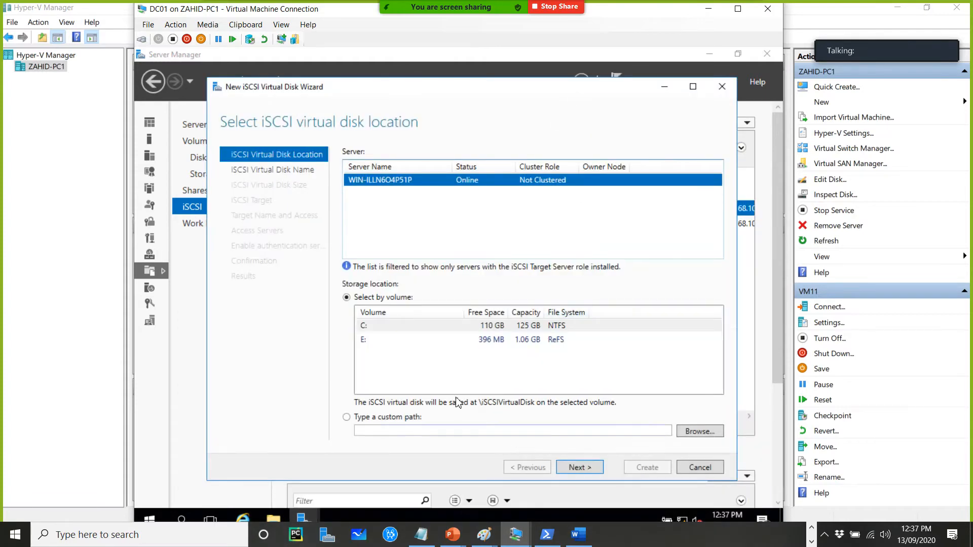
pyautogui.click(581, 468)
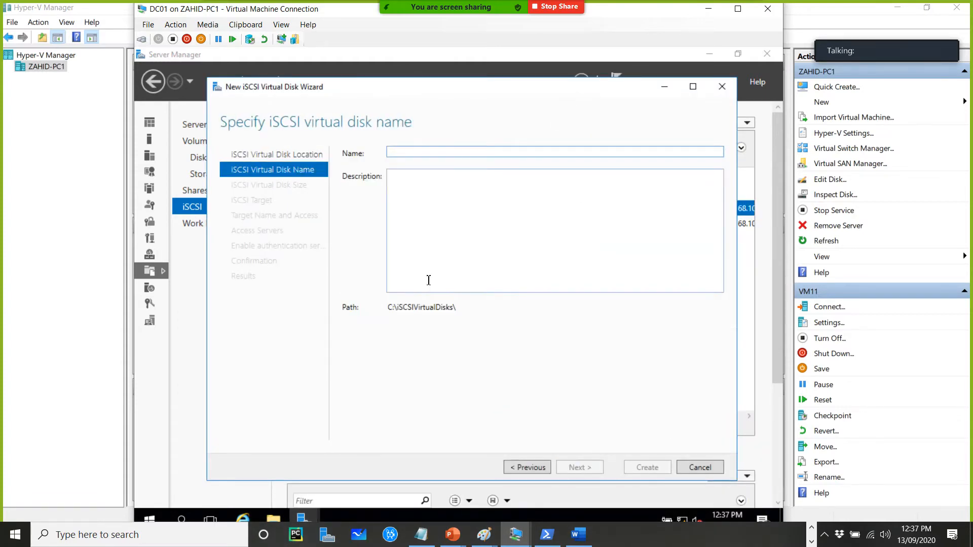
pyautogui.write('disk3')
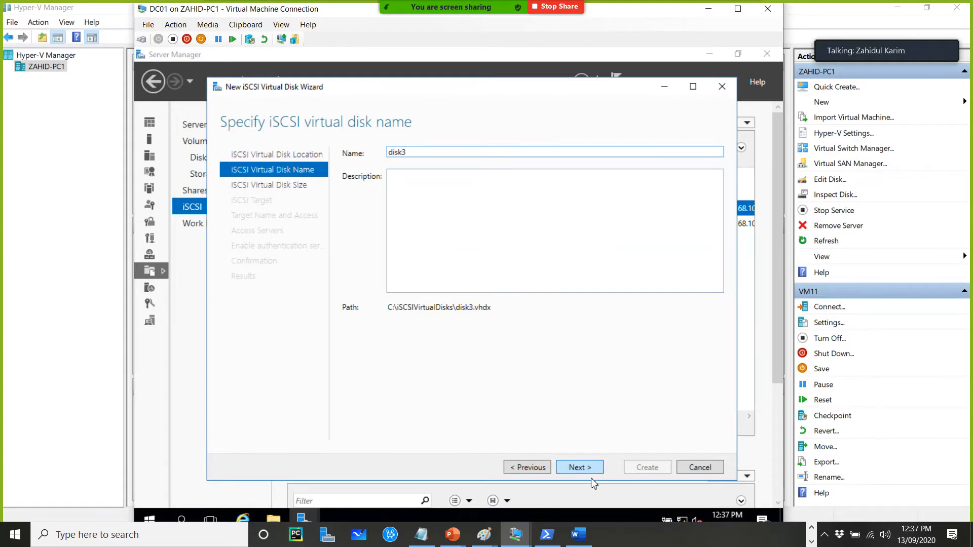
# Set disk3's size to 10 GB, choose to create a new iSCSI target, and enter the target's name
pyautogui.click(592, 464)
pyautogui.write('10')
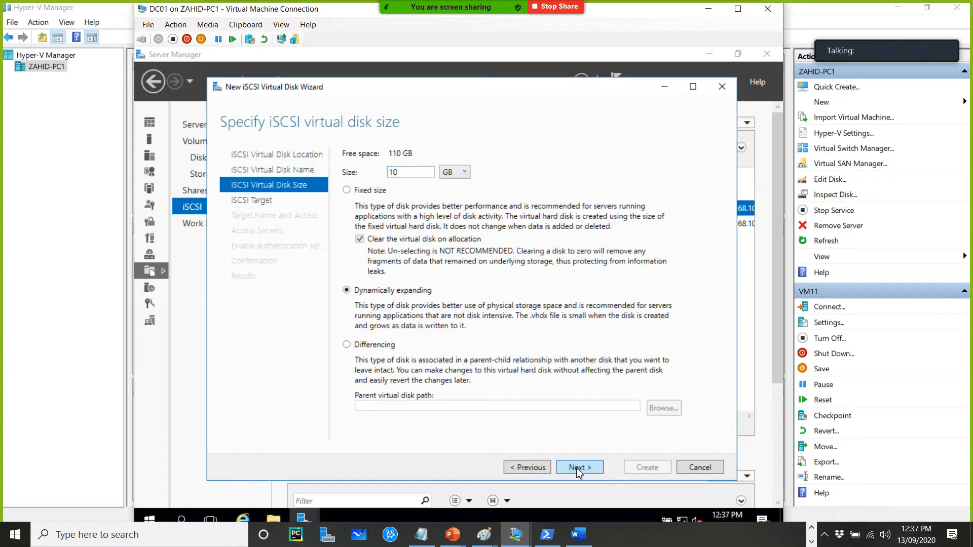
pyautogui.click(578, 468)
pyautogui.click(393, 374)
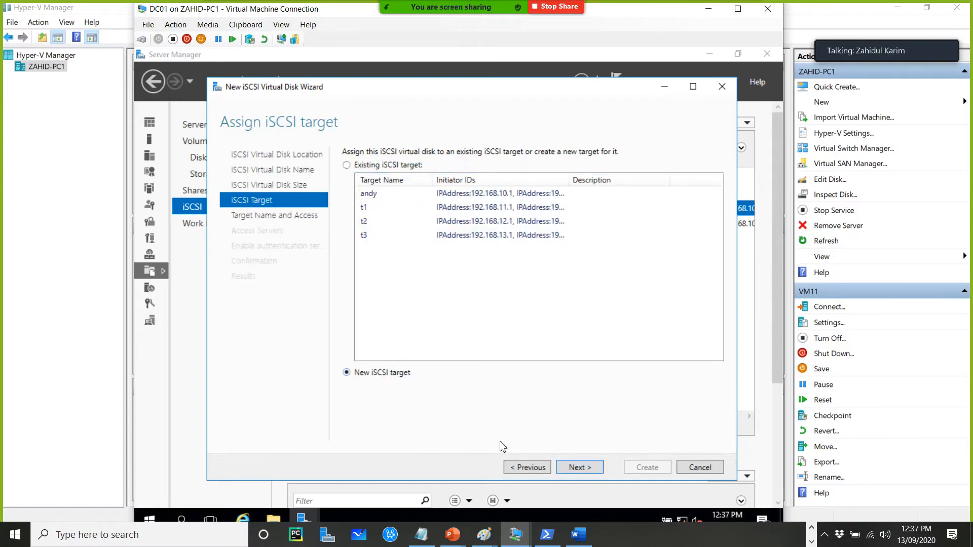
pyautogui.click(581, 466)
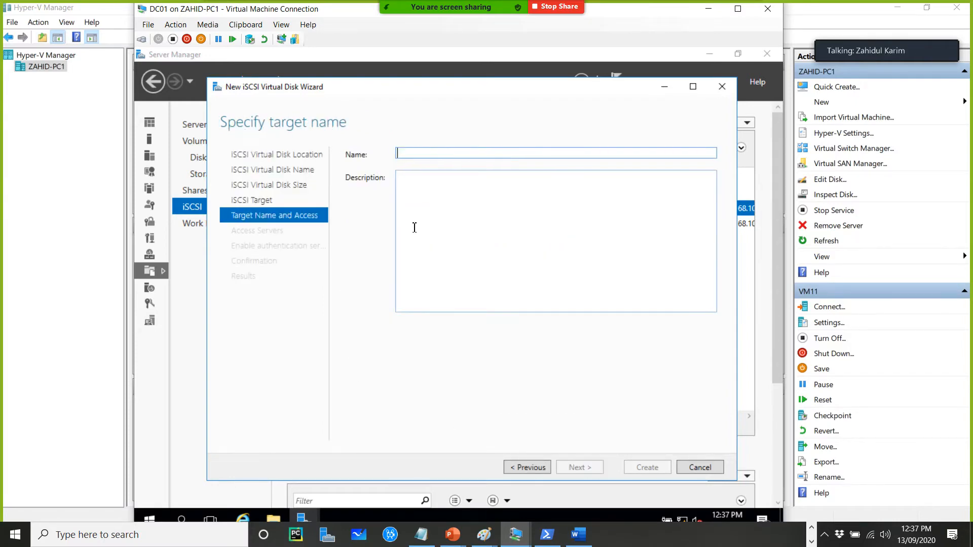
pyautogui.write('Dc')
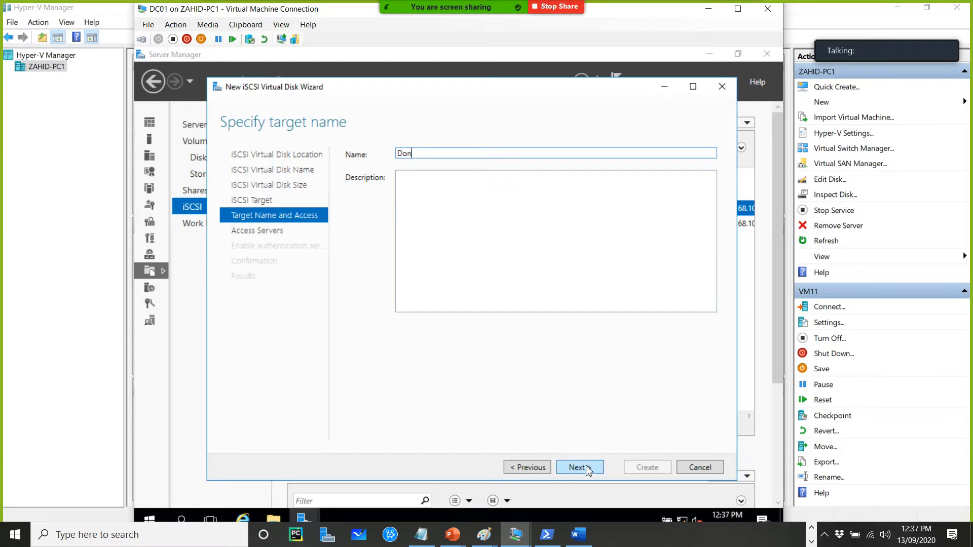
pyautogui.click(586, 468)
# Add an access server for disk3 identified by IP address 192.168.10.3
pyautogui.click(365, 365)
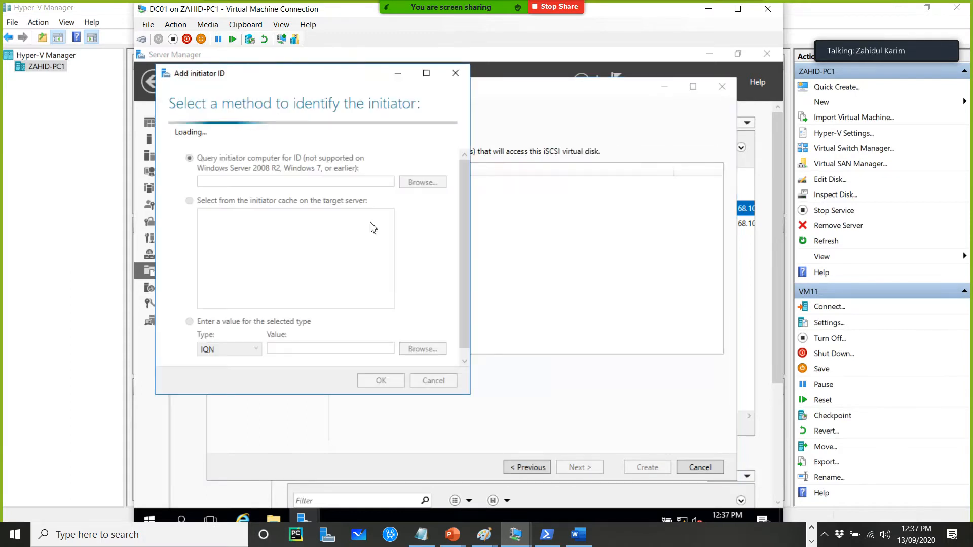
pyautogui.click(229, 330)
pyautogui.click(220, 370)
pyautogui.click(301, 332)
pyautogui.write('192.168.')
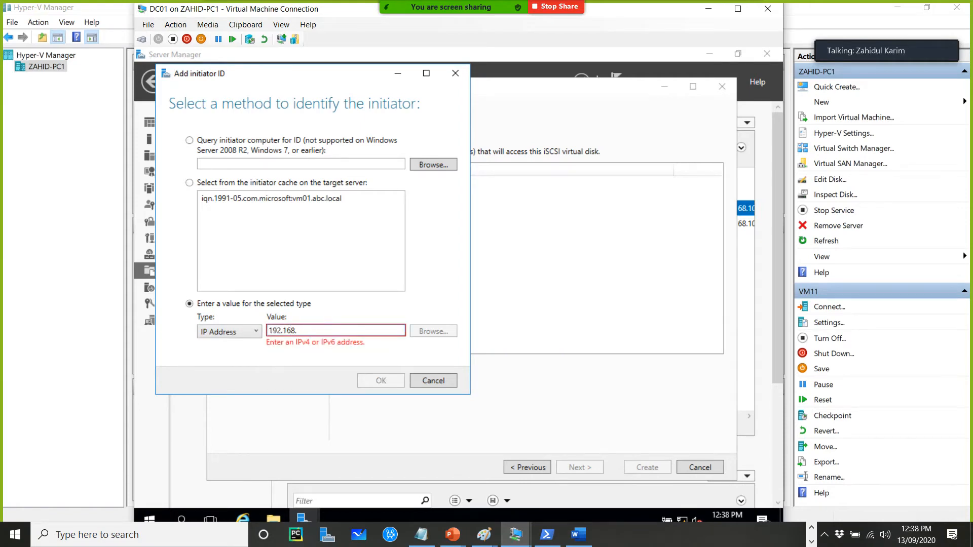
pyautogui.write('10.3')
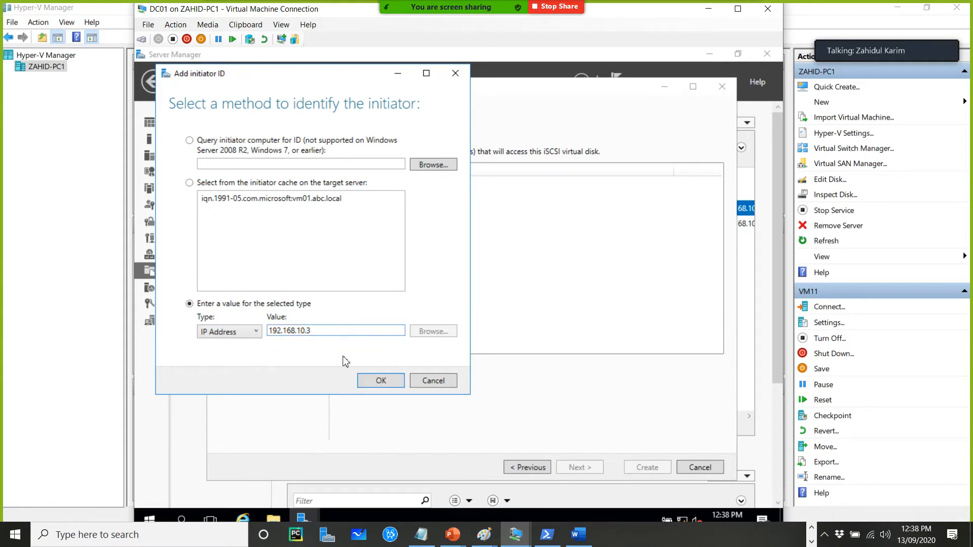
pyautogui.click(381, 381)
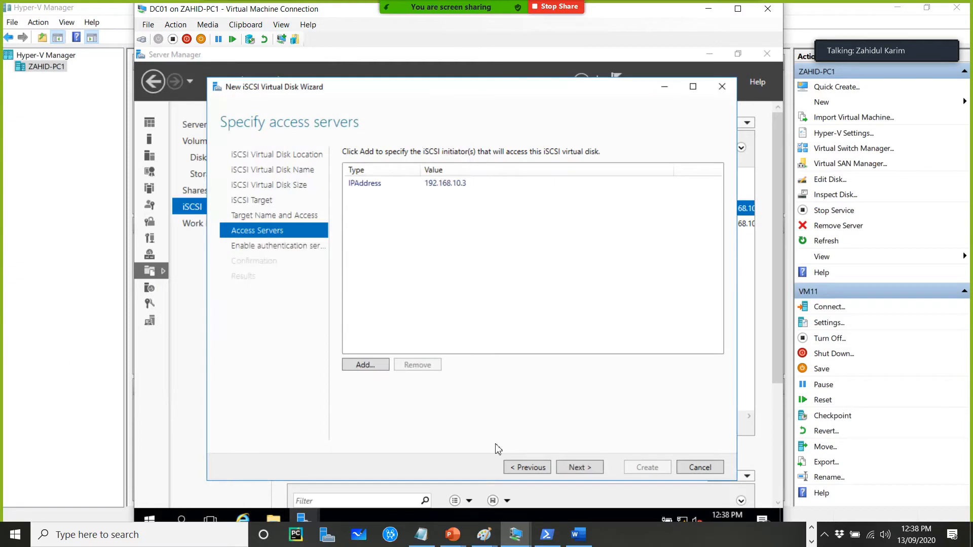
# Add a second access server identified by IP address 192.168.10.4
pyautogui.click(365, 365)
pyautogui.click(269, 365)
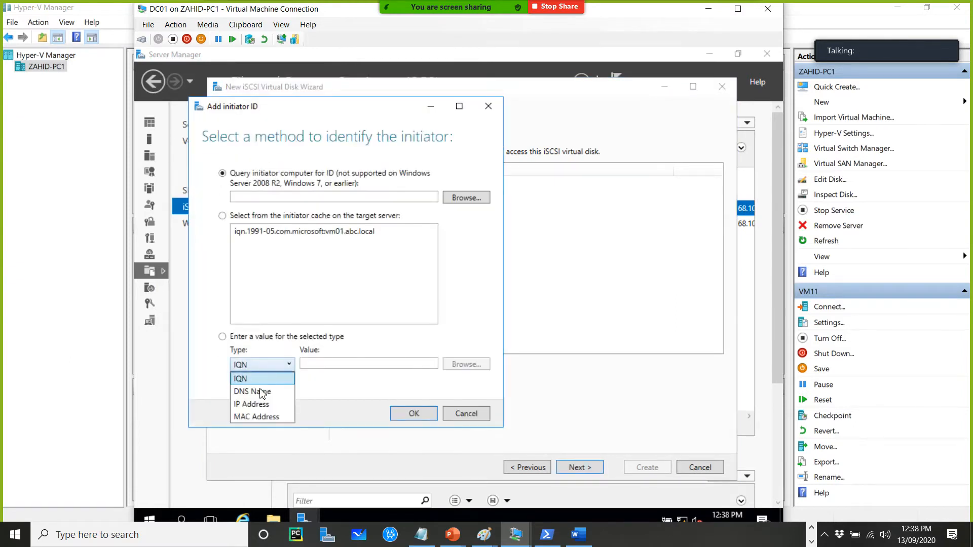
pyautogui.click(256, 398)
pyautogui.click(319, 366)
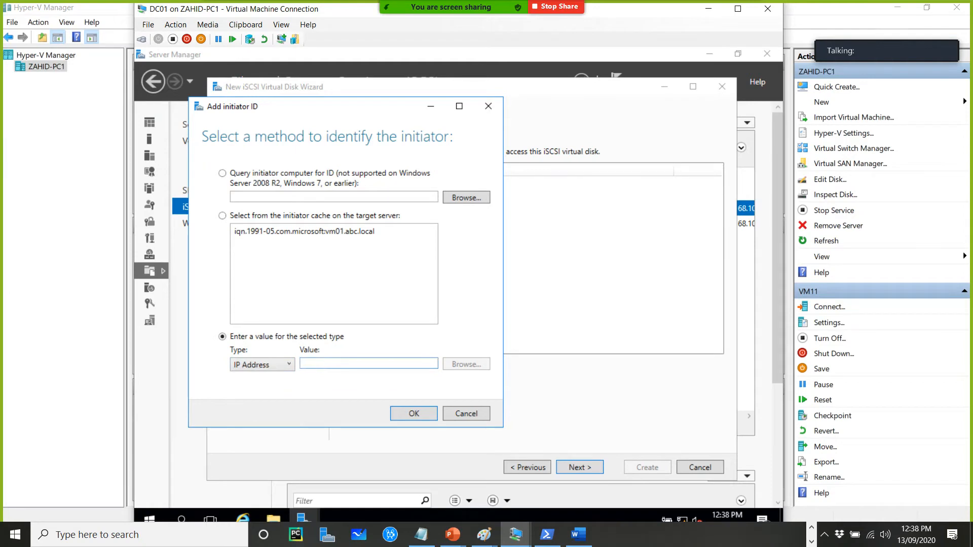
pyautogui.write('10')
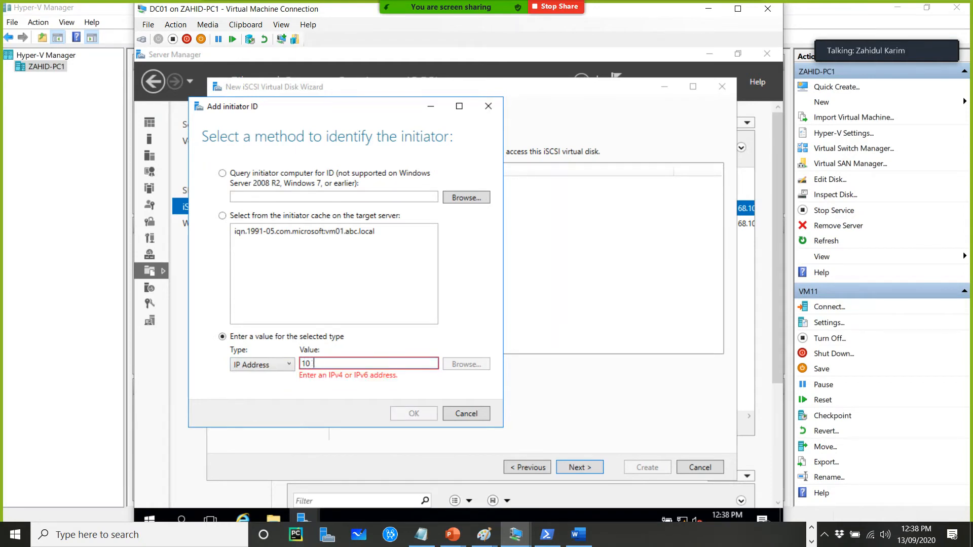
pyautogui.write('2.168.10.4')
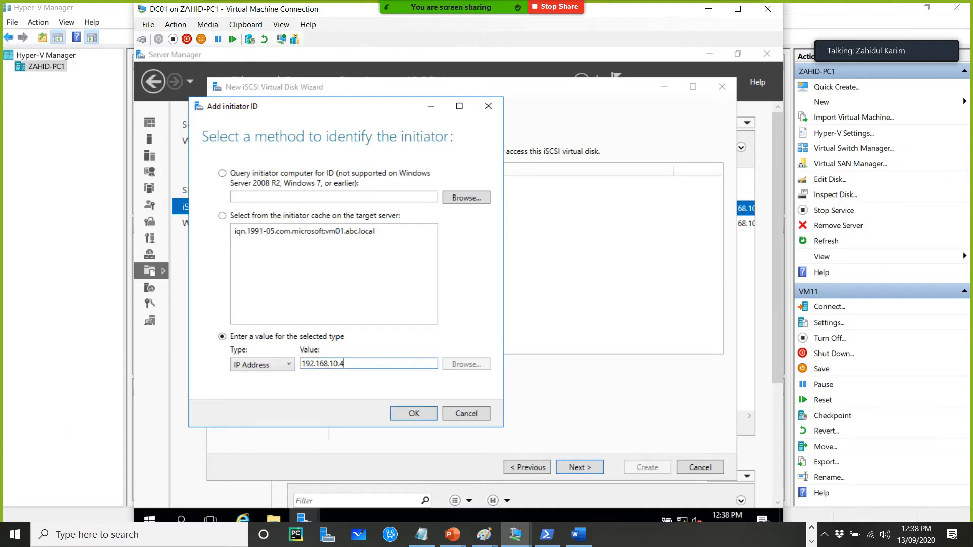
pyautogui.click(414, 413)
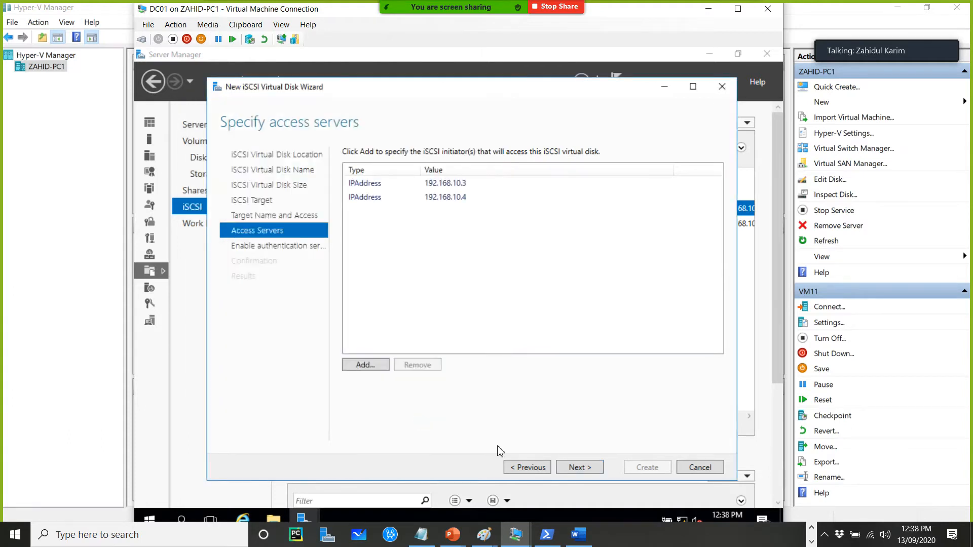
# Skip authentication and create disk3 with its new target
pyautogui.click(579, 468)
pyautogui.click(594, 470)
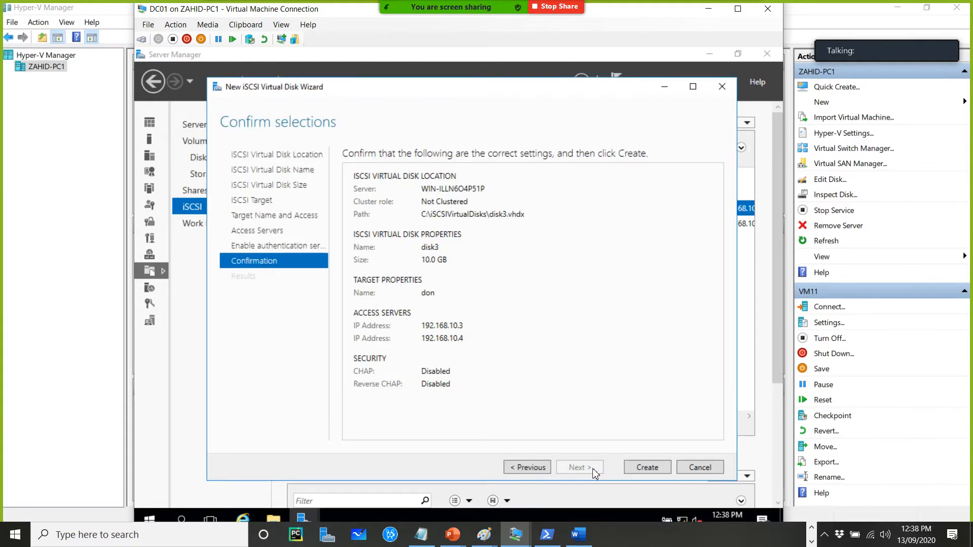
pyautogui.click(642, 468)
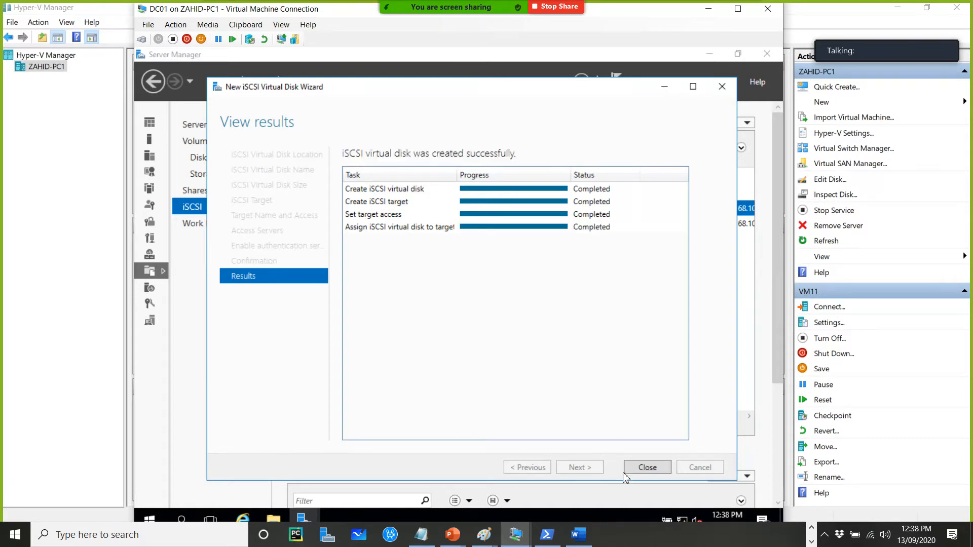
pyautogui.click(646, 466)
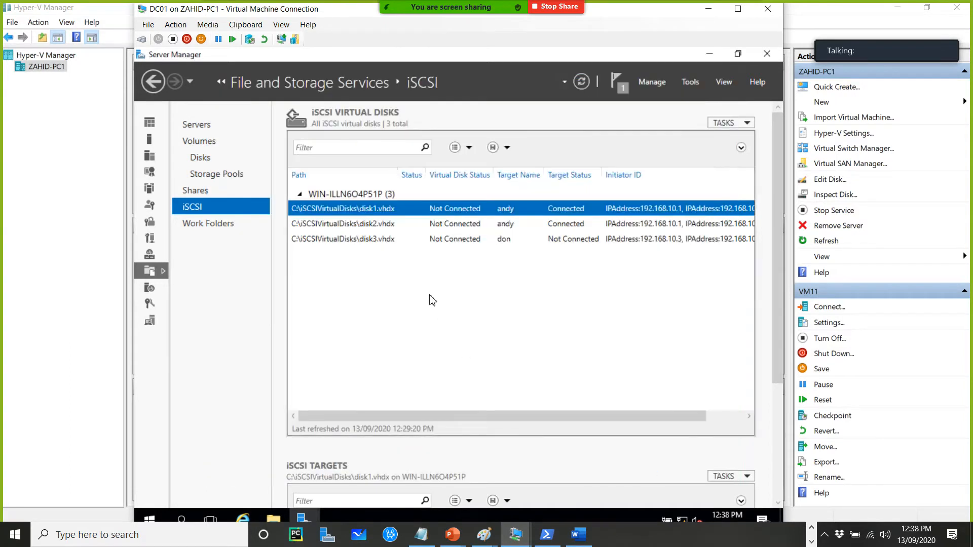
# Start another new iSCSI virtual disk on the C: volume and name it disk4
pyautogui.rightClick(429, 296)
pyautogui.click(462, 306)
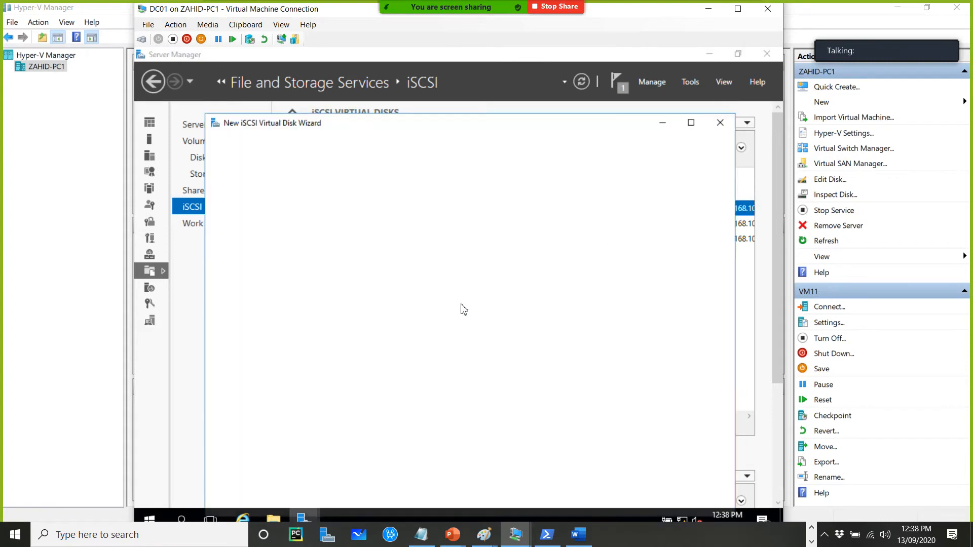
pyautogui.click(578, 504)
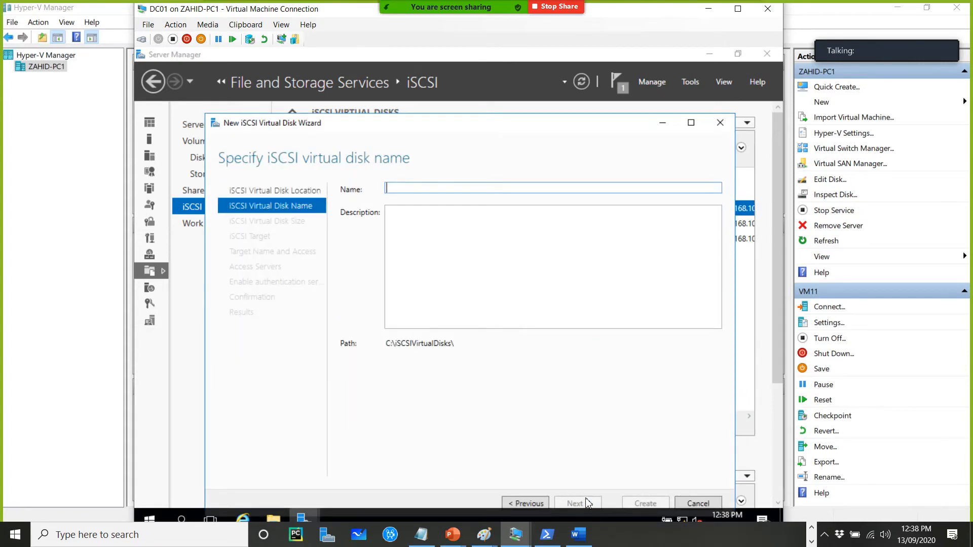
pyautogui.write('disk4')
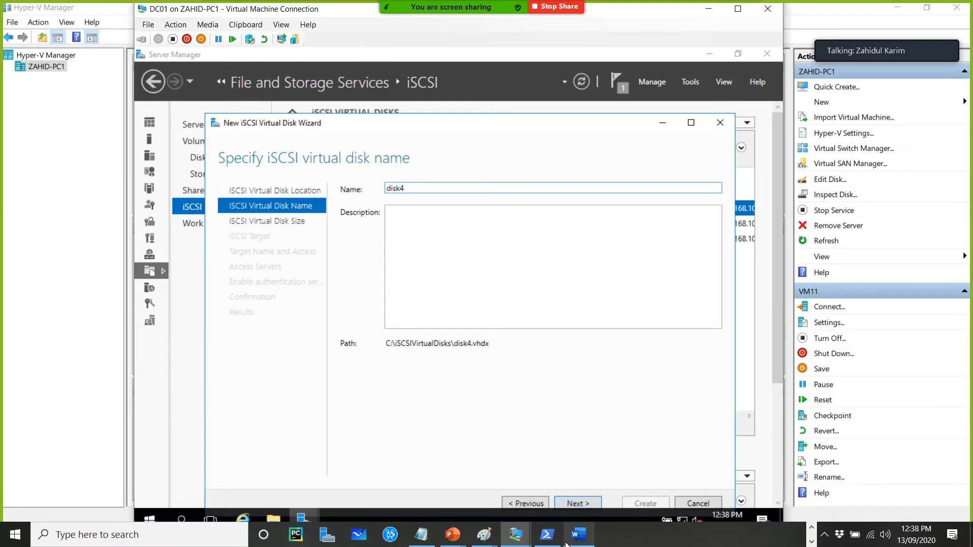
pyautogui.click(578, 504)
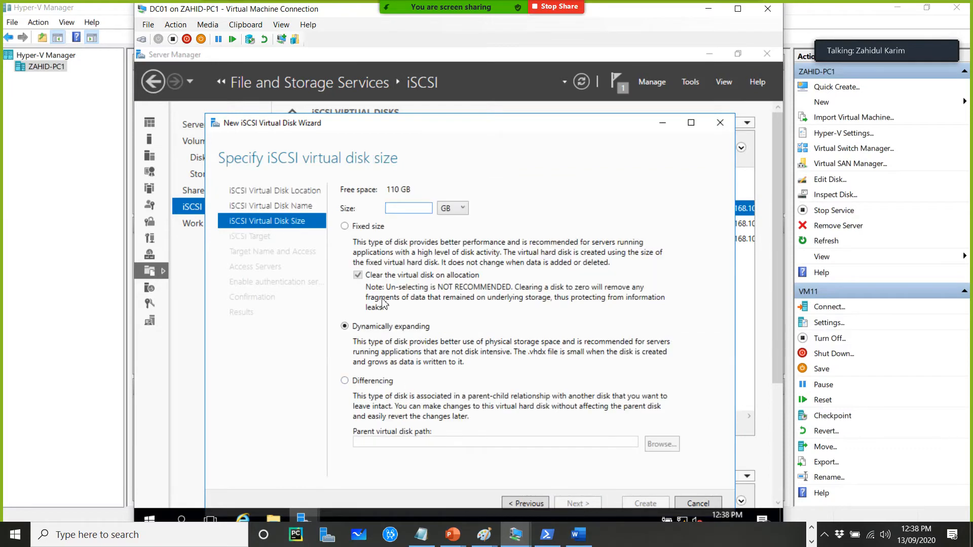
# Set disk4's size to 2 GB and assign it to the existing target created with disk3
pyautogui.write('2')
pyautogui.click(579, 503)
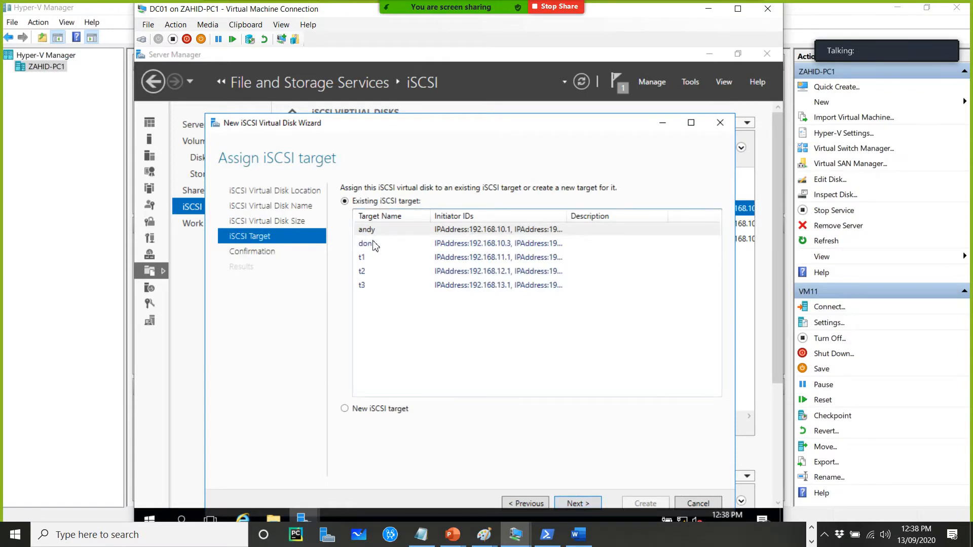
pyautogui.click(375, 244)
pyautogui.click(579, 504)
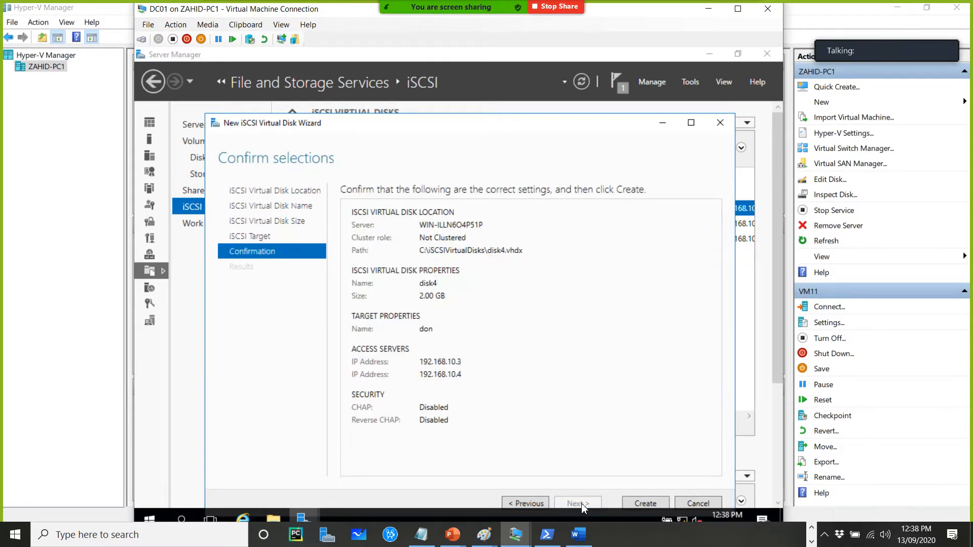
# Create disk4 and close the wizard
pyautogui.click(646, 503)
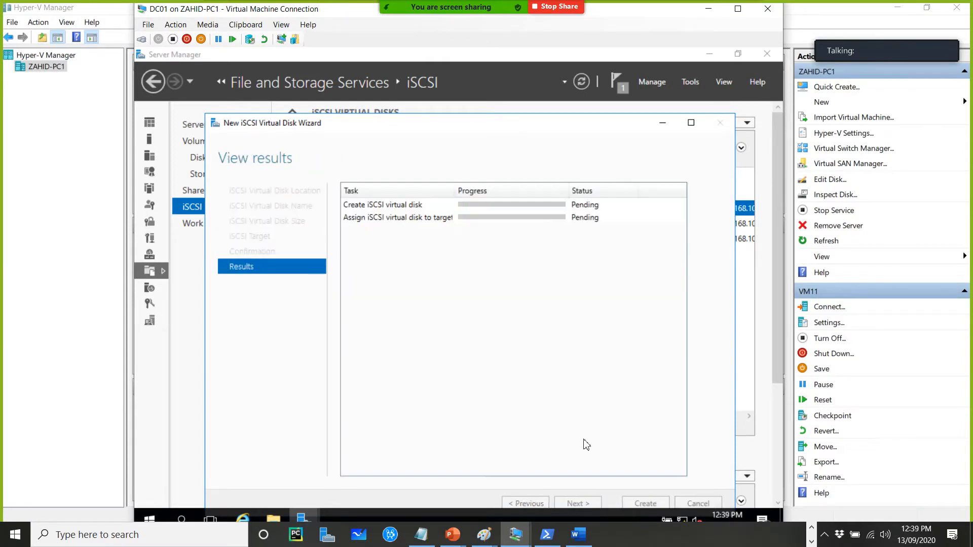
pyautogui.click(661, 124)
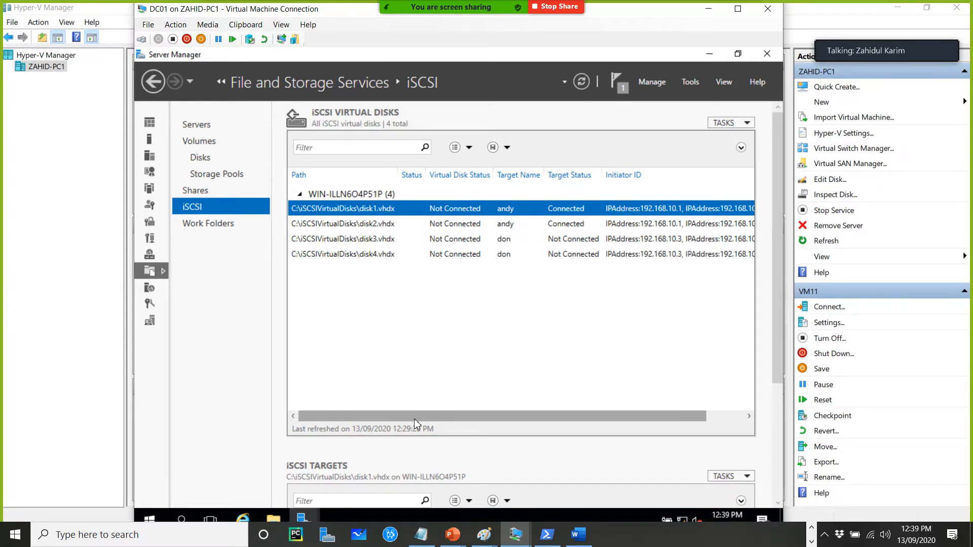
pyautogui.rightClick(399, 327)
pyautogui.click(436, 334)
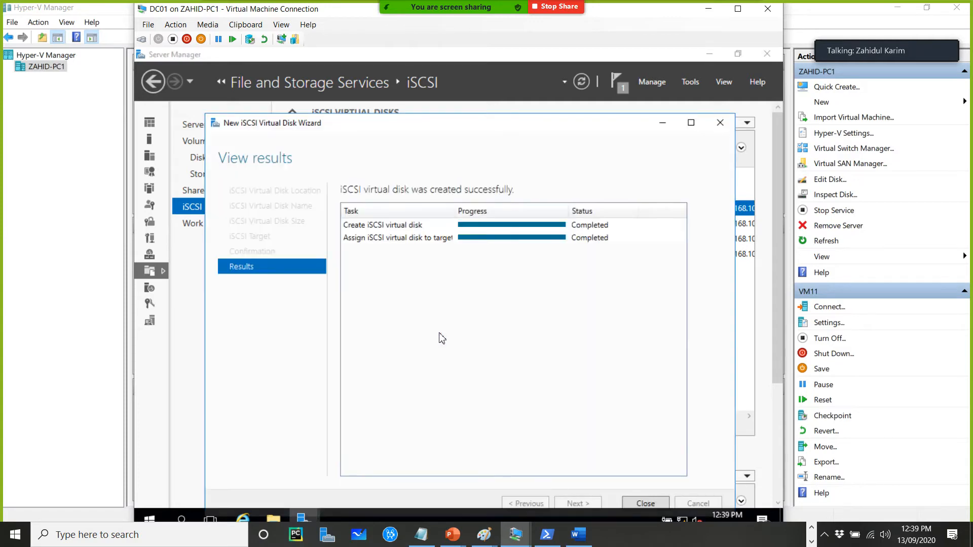
pyautogui.moveTo(514, 128); pyautogui.dragTo(467, 77)
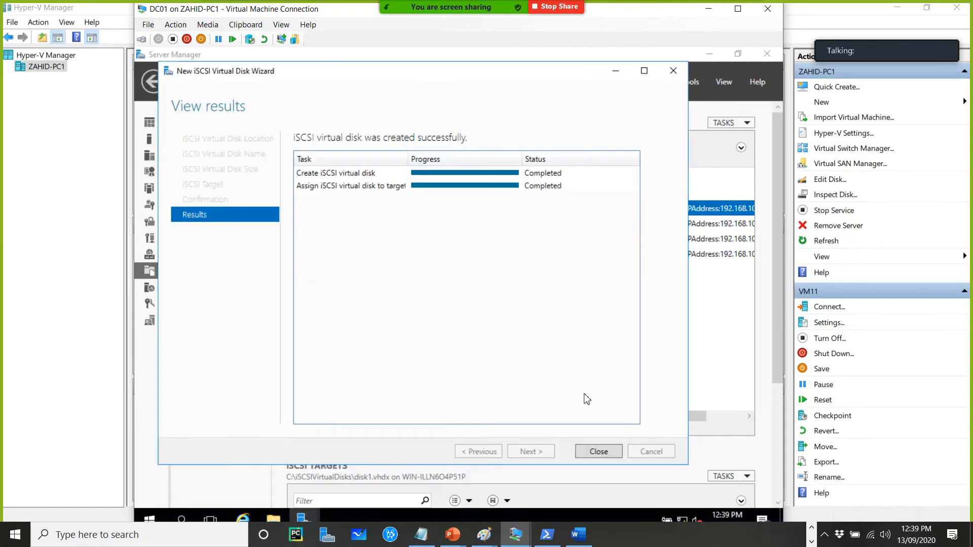
pyautogui.click(599, 451)
# Start another new iSCSI virtual disk on the C: volume and name it disk5
pyautogui.rightClick(490, 307)
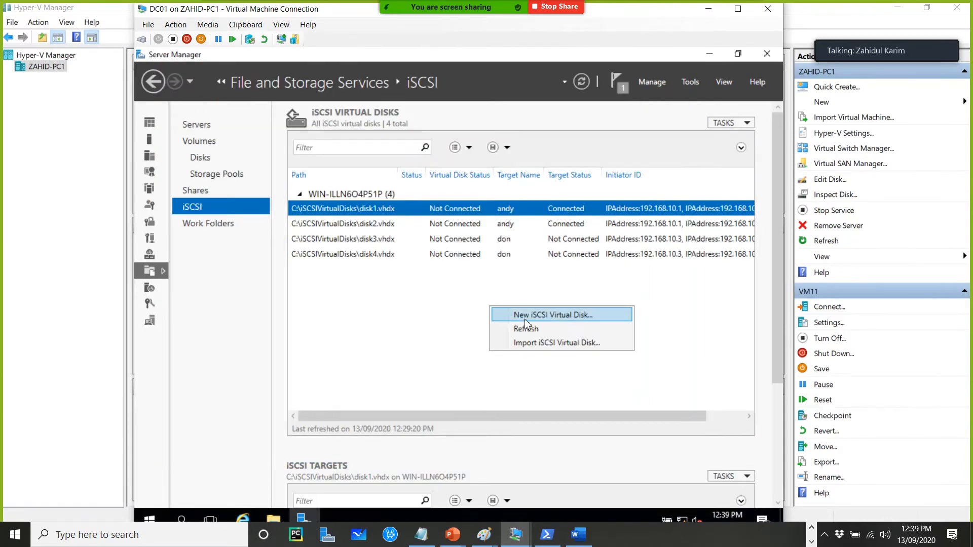
pyautogui.click(738, 9)
pyautogui.rightClick(415, 311)
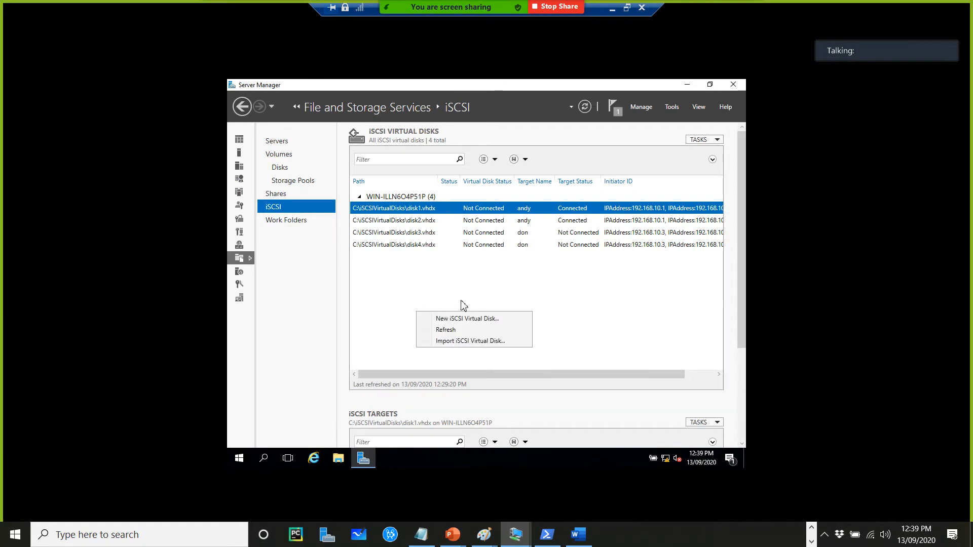
pyautogui.click(480, 319)
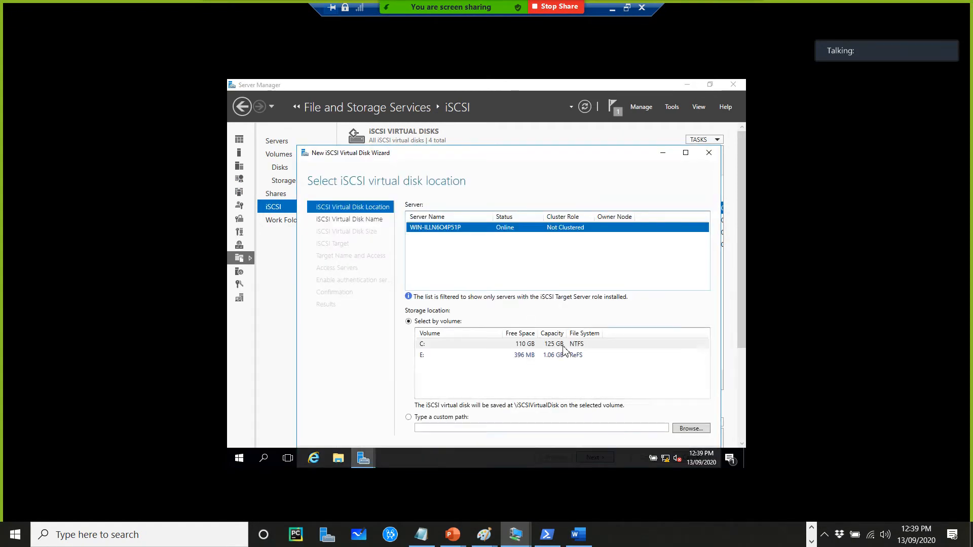
pyautogui.click(628, 8)
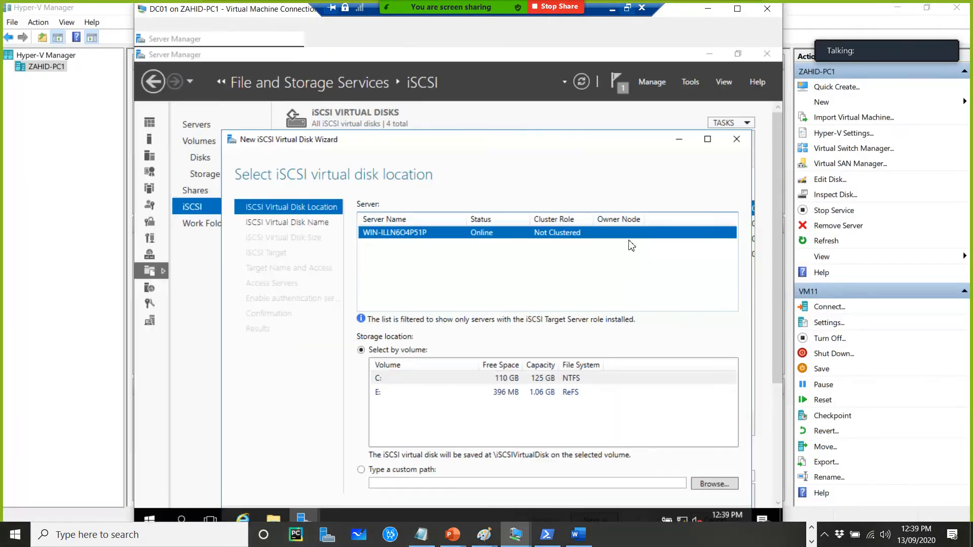
pyautogui.moveTo(626, 140); pyautogui.dragTo(627, 61)
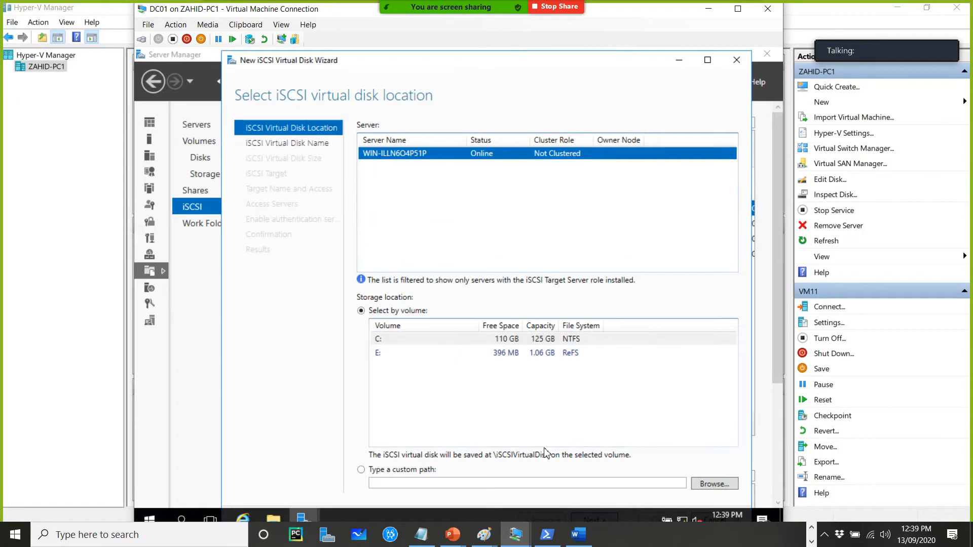
pyautogui.moveTo(778, 358); pyautogui.dragTo(771, 323)
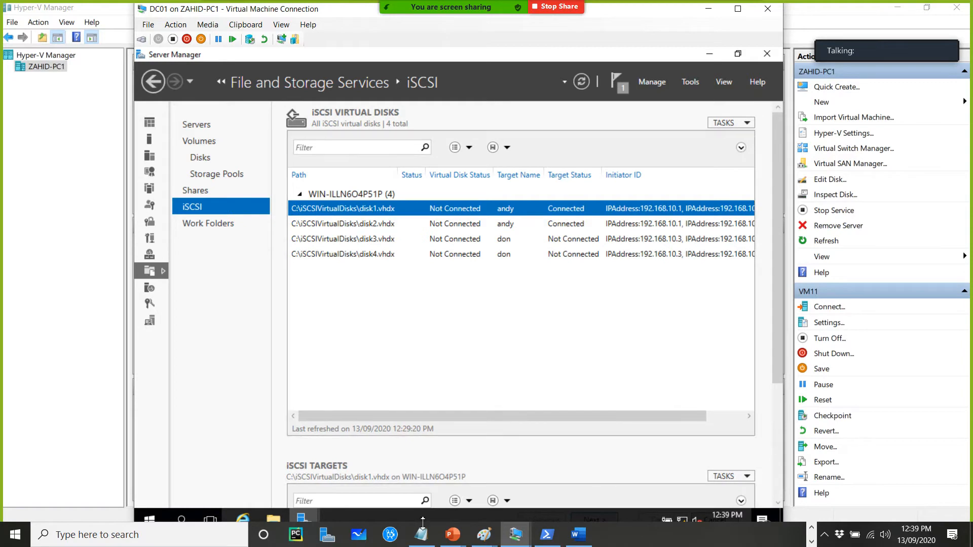
pyautogui.moveTo(306, 524)
pyautogui.click(372, 446)
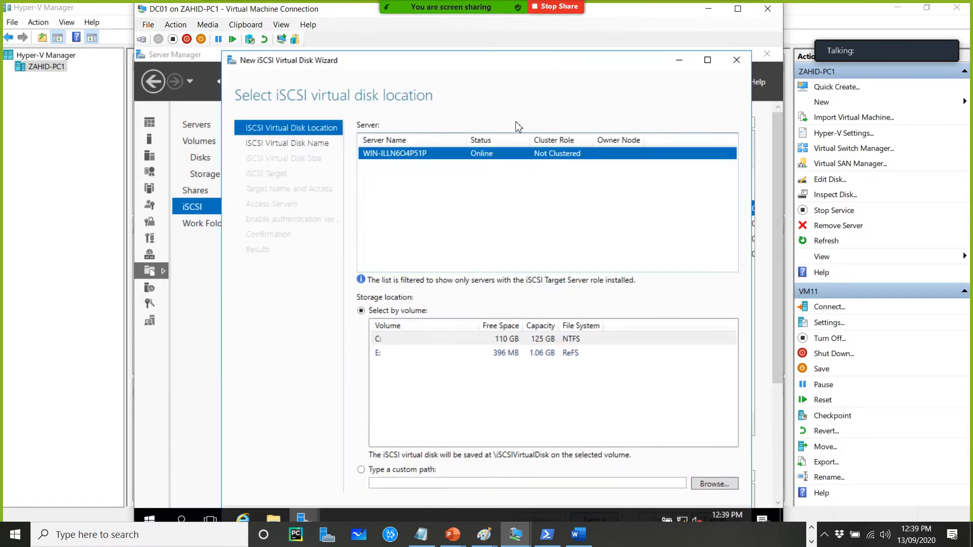
pyautogui.moveTo(344, 51); pyautogui.dragTo(366, 55)
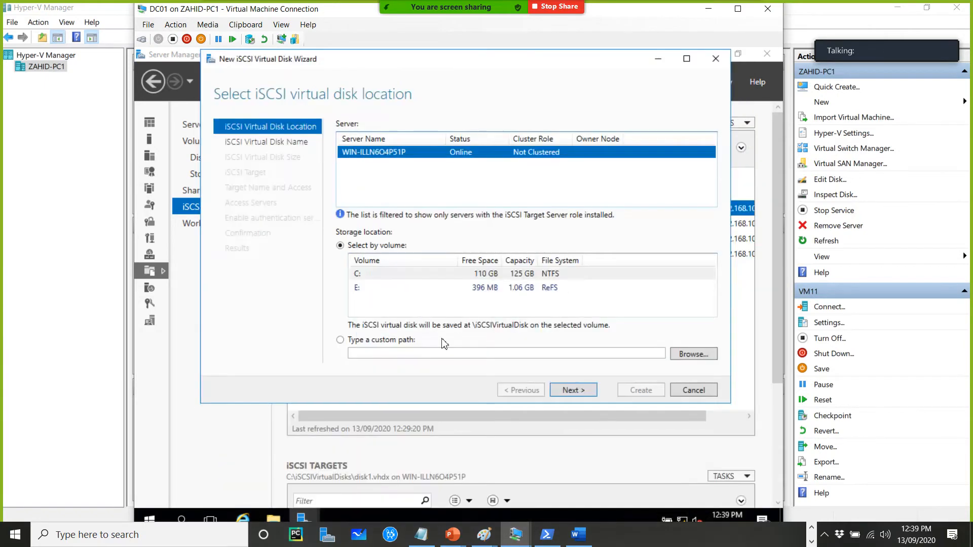
pyautogui.click(578, 395)
pyautogui.write('d')
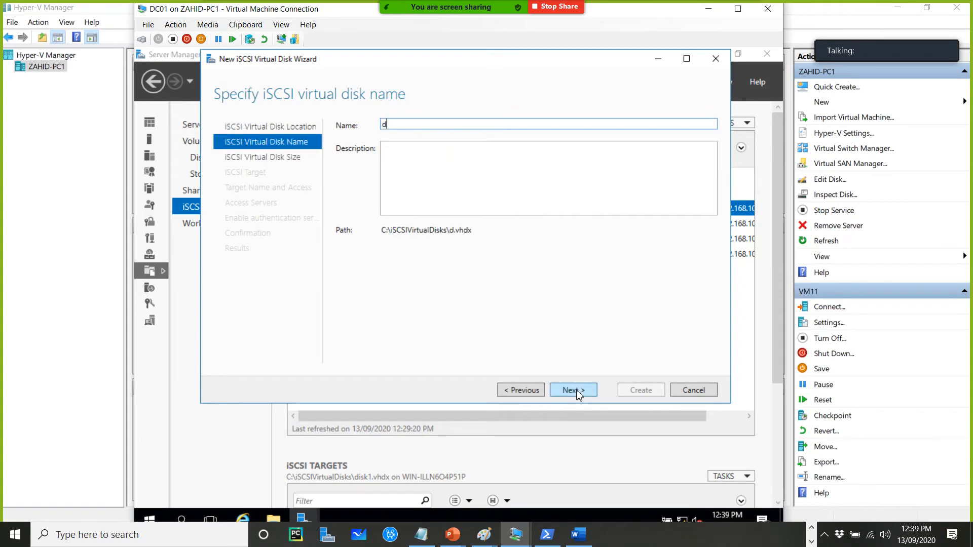
pyautogui.write('isk5')
pyautogui.click(578, 393)
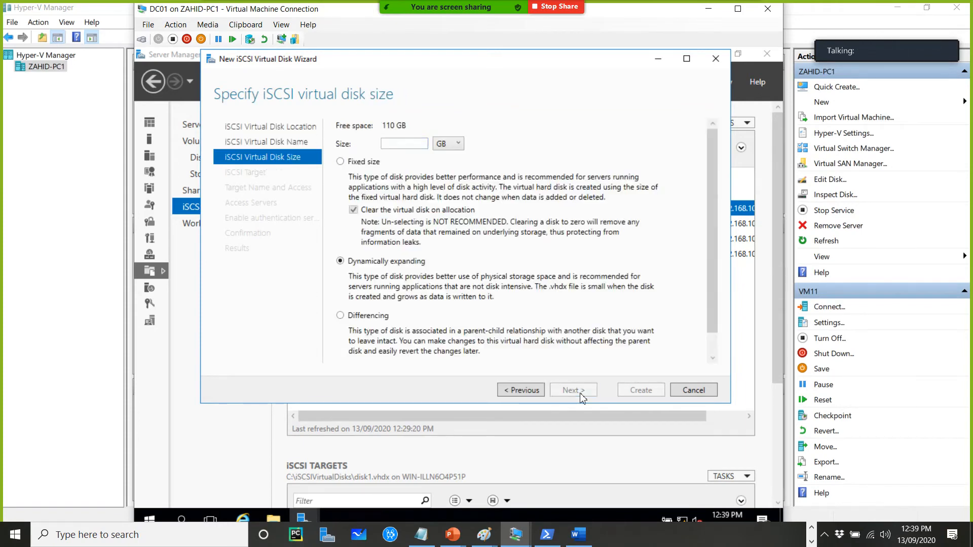
# Set disk5's size to 10 GB and choose to create a new iSCSI target
pyautogui.write('5')
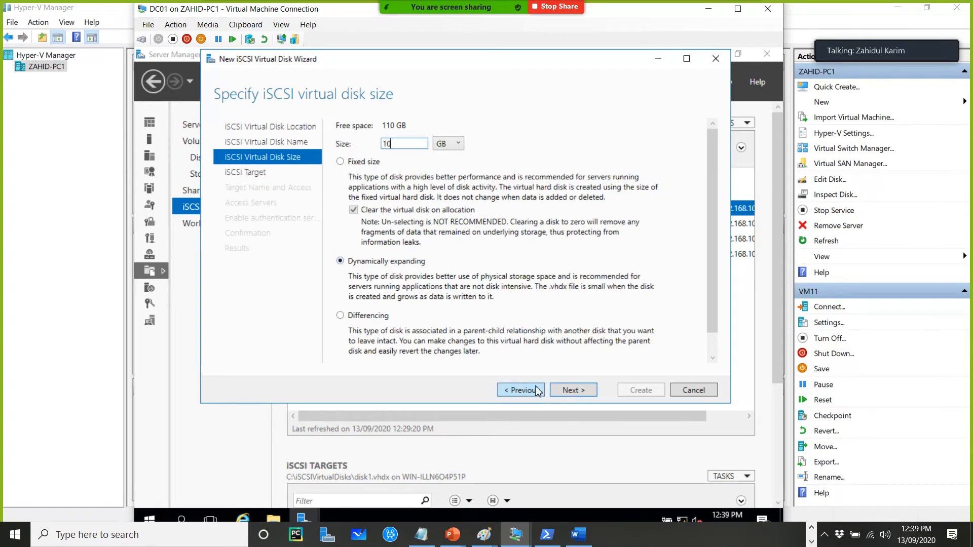
pyautogui.click(567, 395)
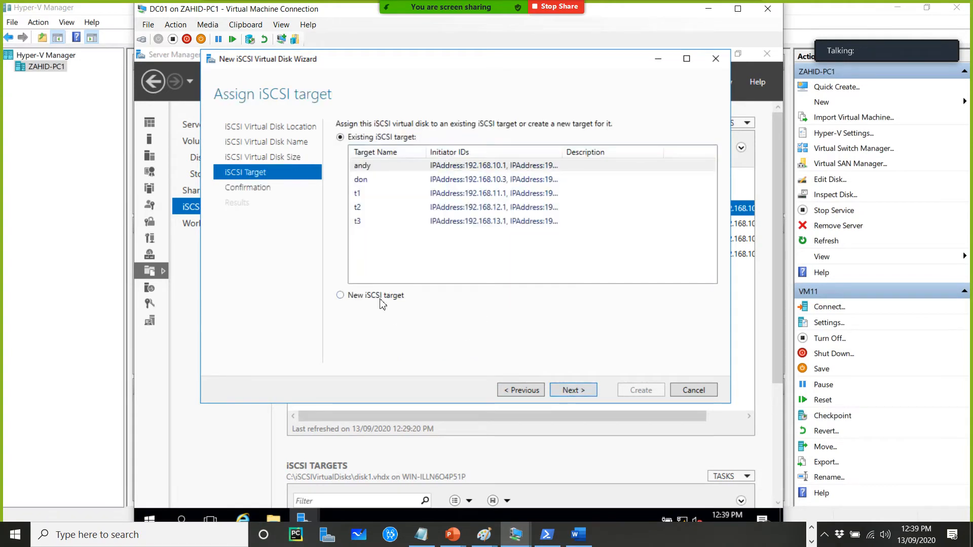
pyautogui.click(379, 297)
pyautogui.click(558, 389)
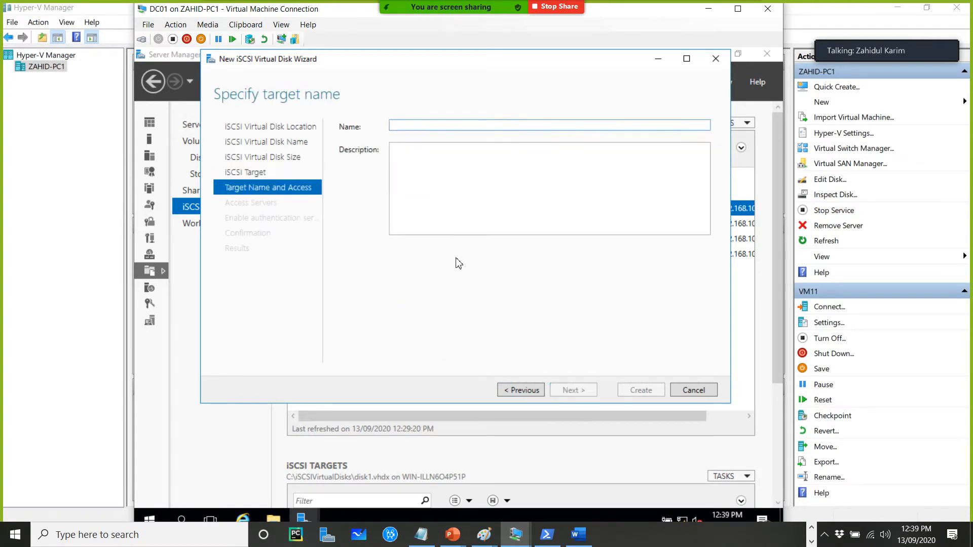
# Name the new iSCSI target bhavin
pyautogui.write('Bha')
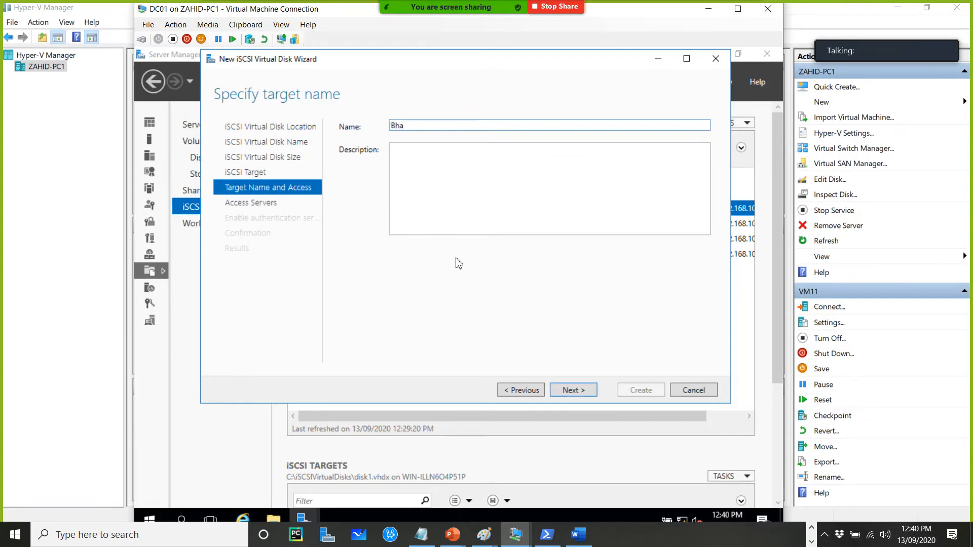
pyautogui.write('vin')
pyautogui.click(573, 391)
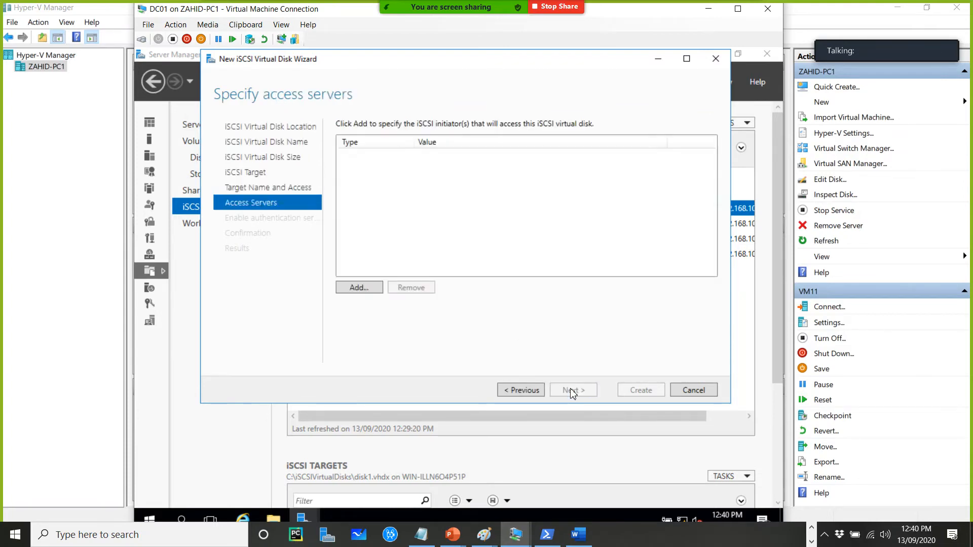
# Add an access server identified by IP address 192.168.10.5
pyautogui.click(359, 287)
pyautogui.click(229, 332)
pyautogui.click(227, 370)
pyautogui.click(296, 331)
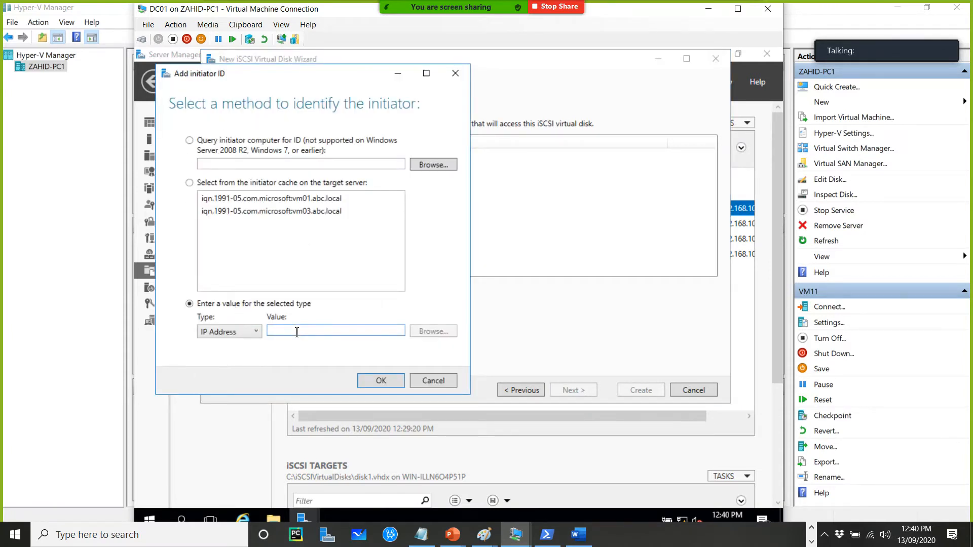
pyautogui.write('192.168.1')
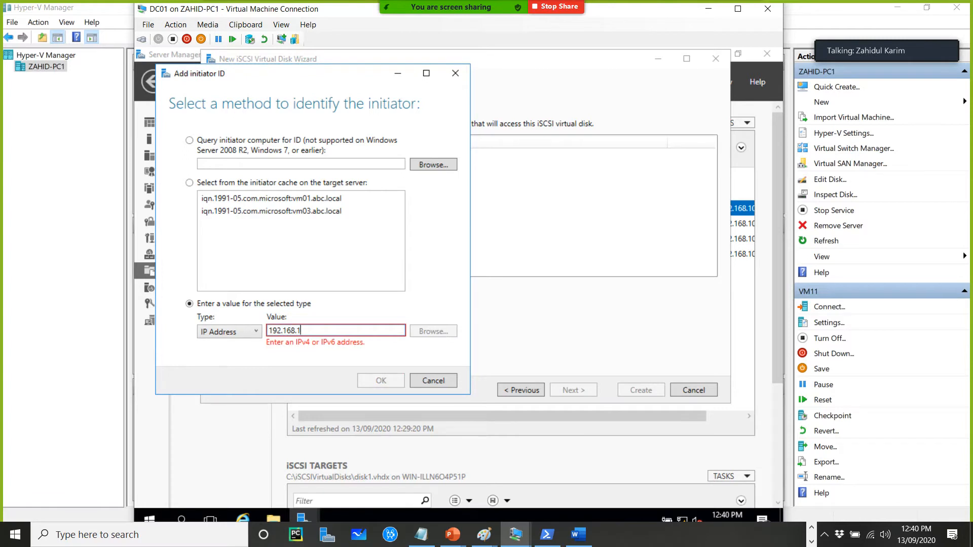
pyautogui.write('0.5')
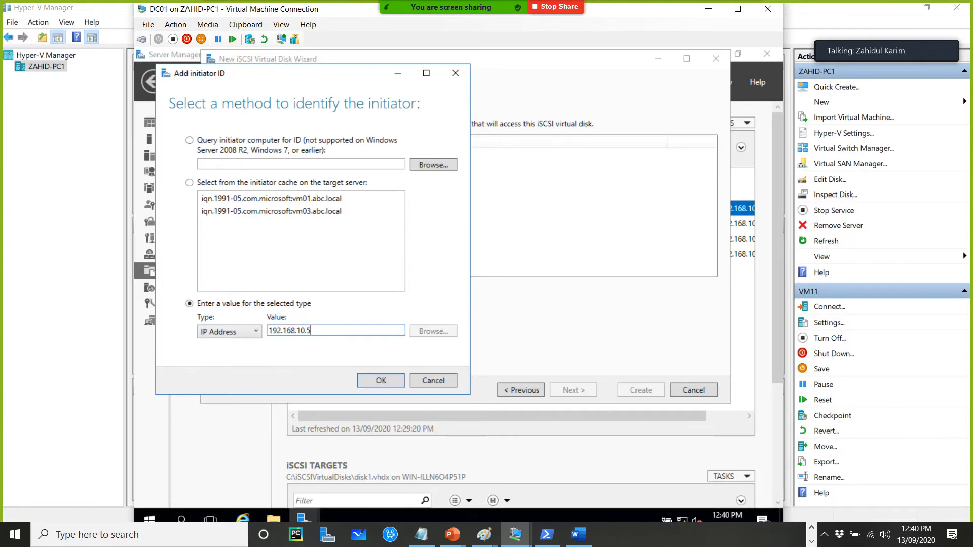
pyautogui.click(381, 381)
# Add a second access server identified by IP address 192.168.10.6
pyautogui.click(359, 288)
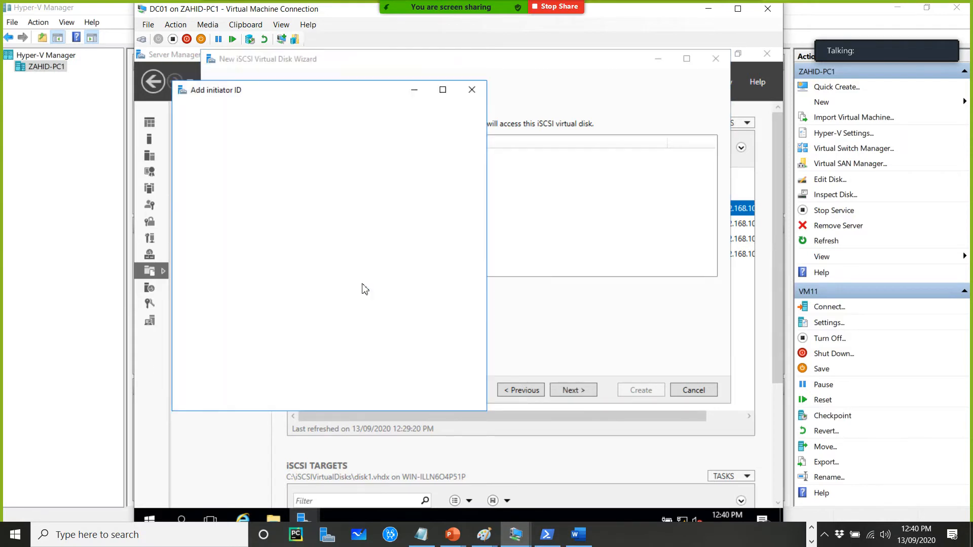
pyautogui.click(226, 349)
pyautogui.click(236, 382)
pyautogui.click(315, 347)
pyautogui.write('19')
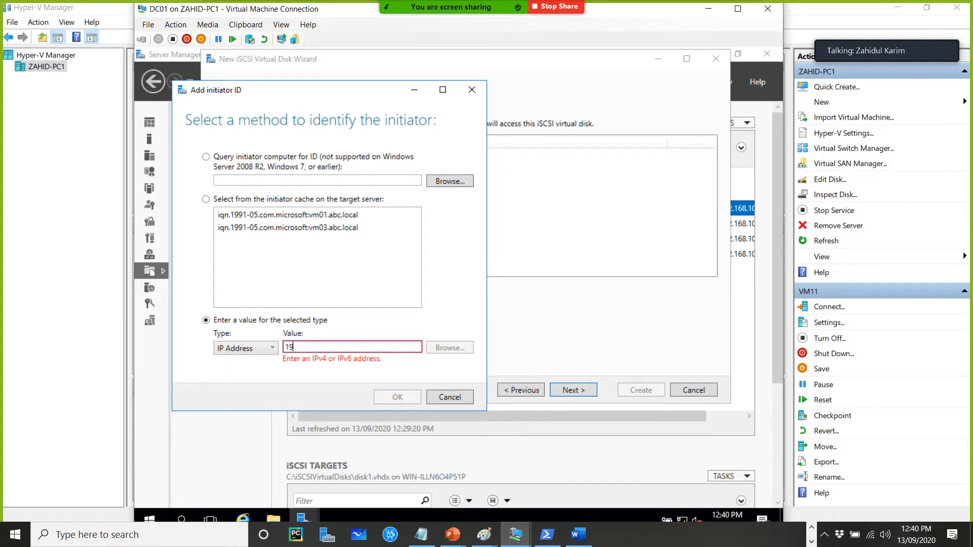
pyautogui.write('2.168.10.6')
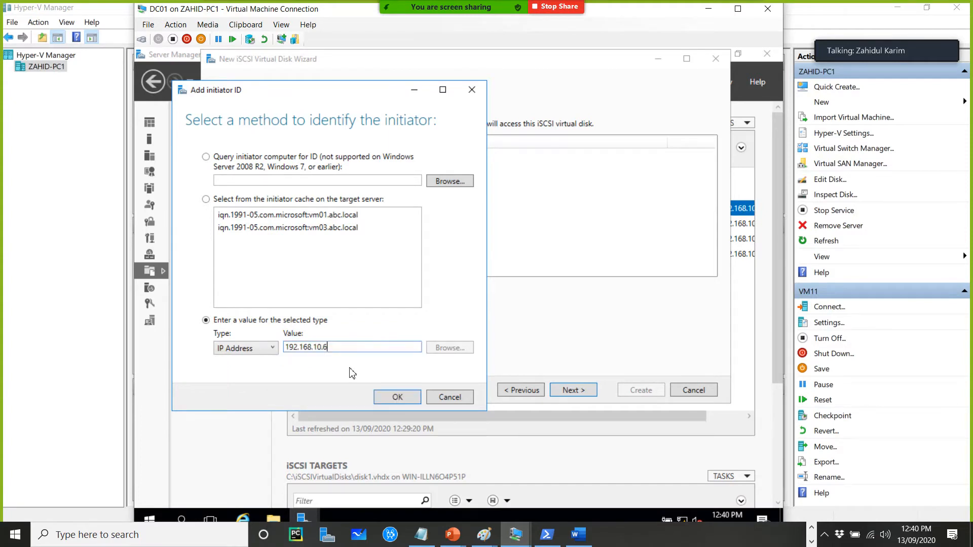
pyautogui.click(398, 397)
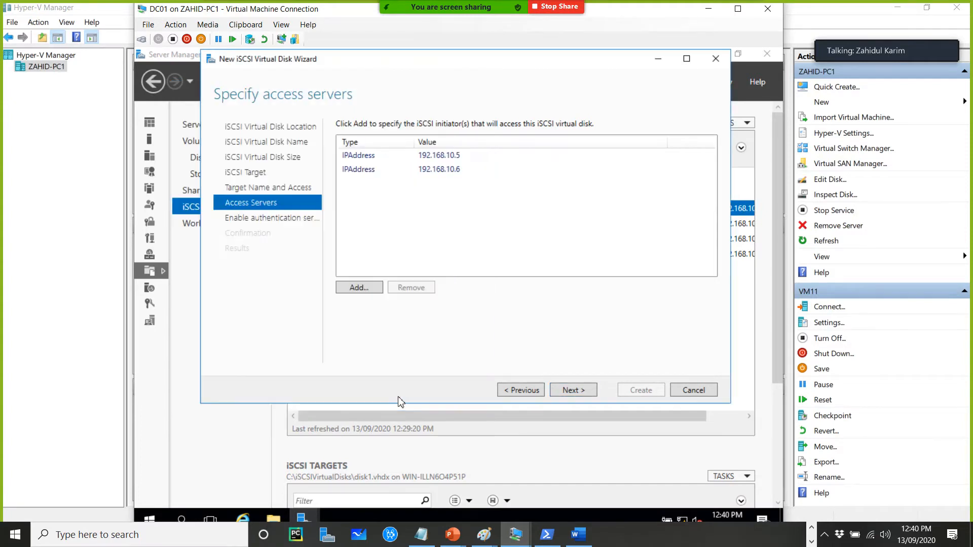
# Skip authentication, create disk5 with its new target, and close the wizard
pyautogui.click(579, 393)
pyautogui.click(580, 391)
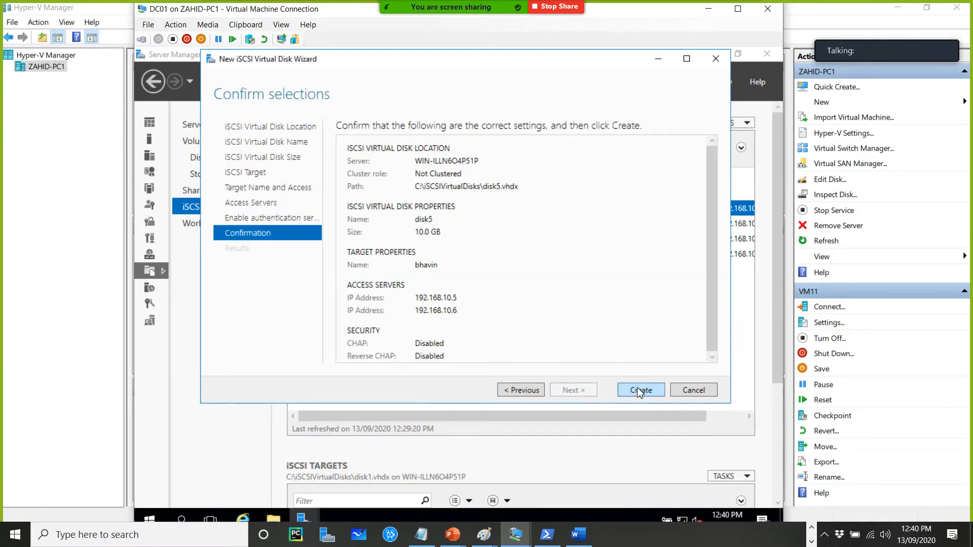
pyautogui.click(637, 389)
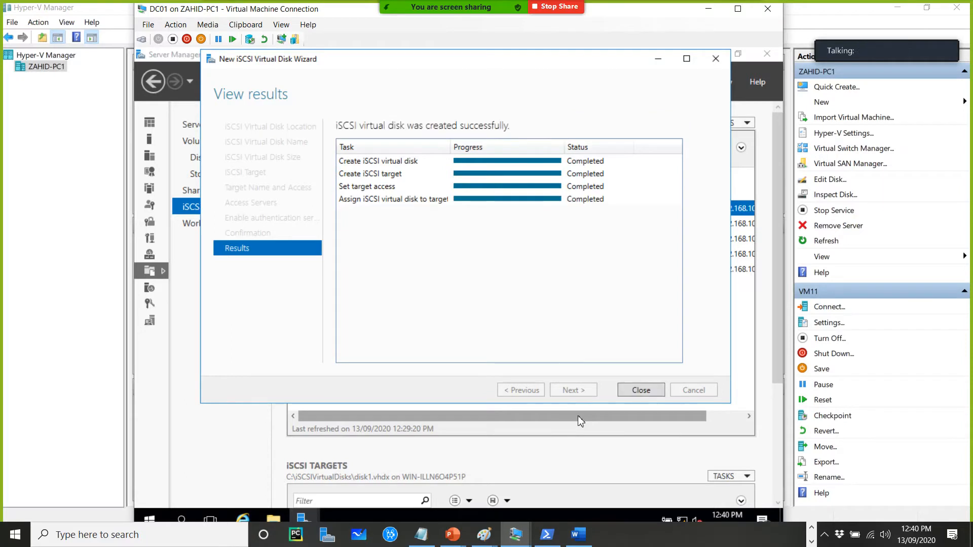
pyautogui.click(641, 390)
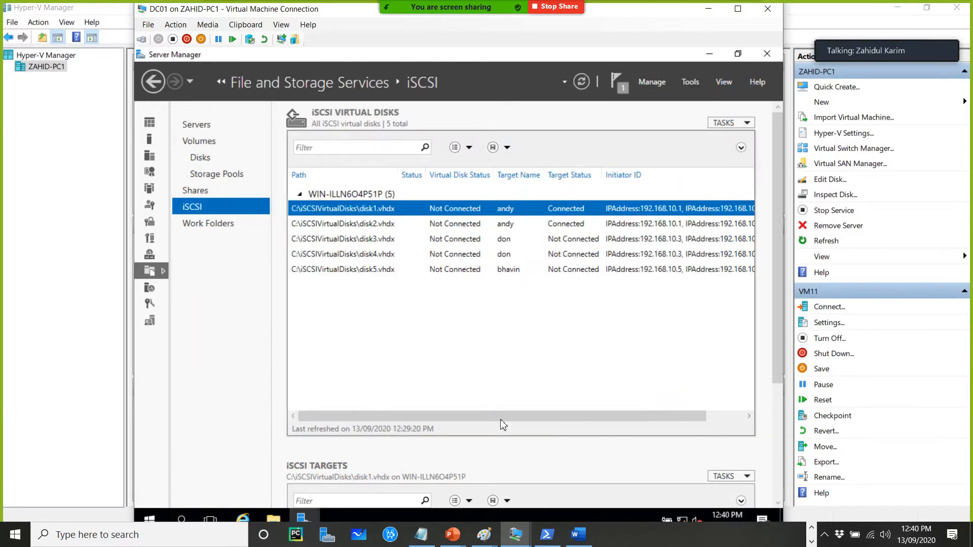
# Start another new iSCSI virtual disk on the C: volume and name it disk6
pyautogui.rightClick(461, 333)
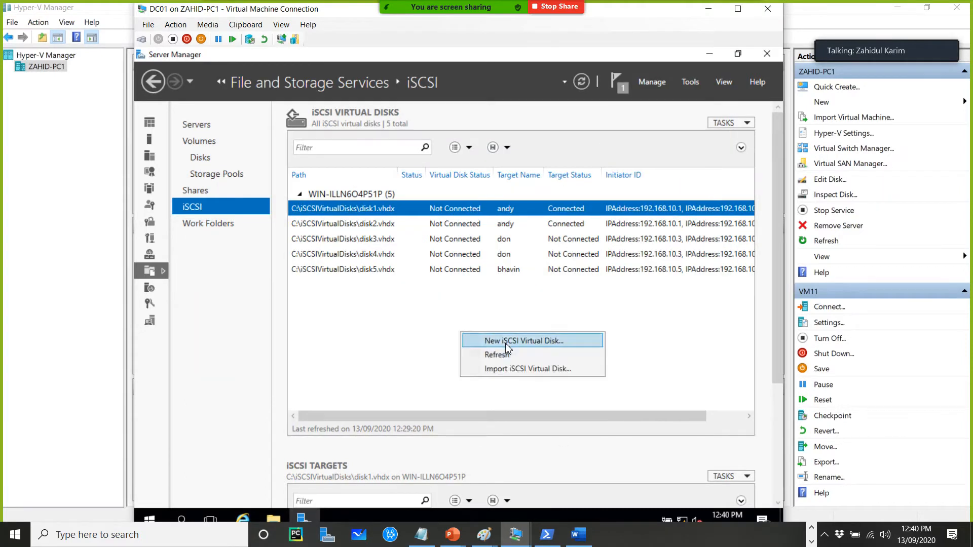
pyautogui.click(502, 341)
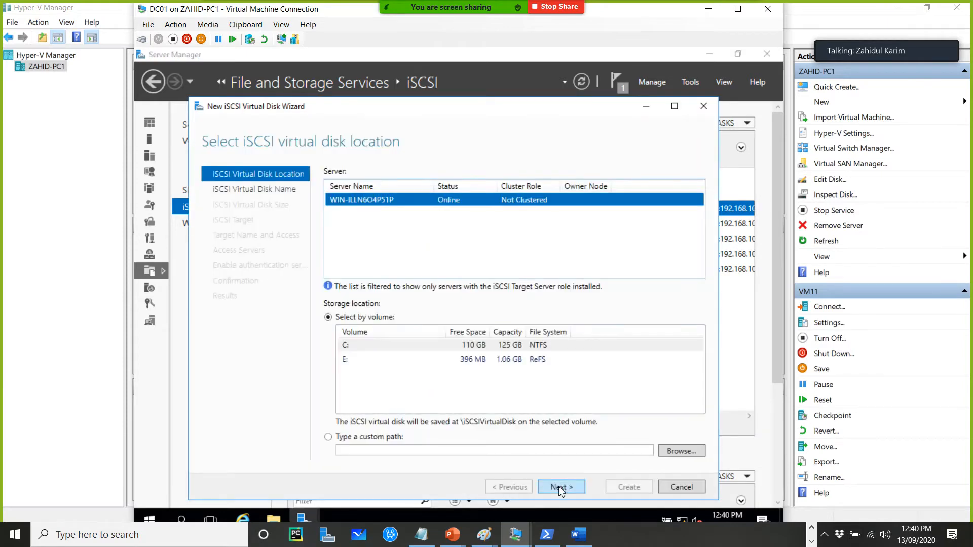
pyautogui.click(560, 487)
pyautogui.write('disk6')
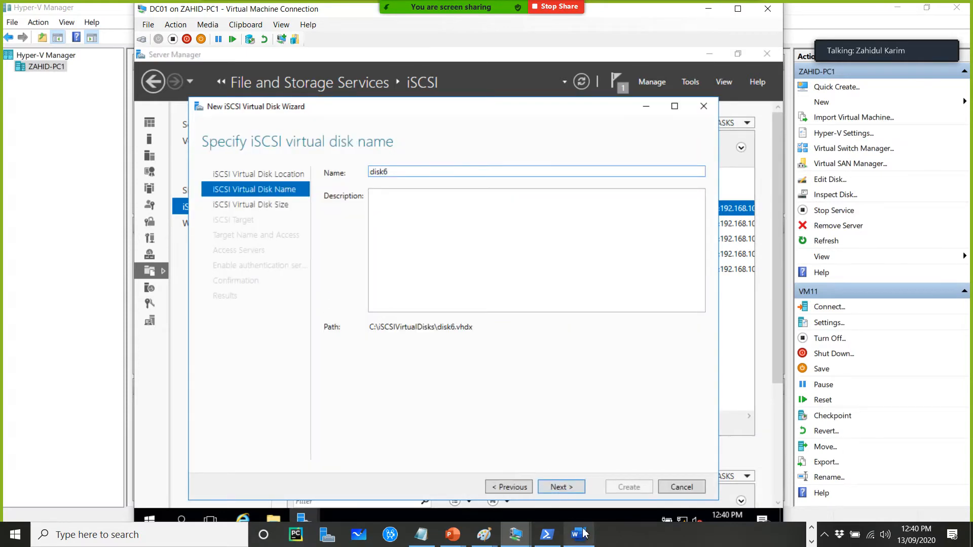
pyautogui.click(561, 487)
# Create disk6 as a 2 GB disk assigned to the existing bhavin target, and close the wizard
pyautogui.write('2')
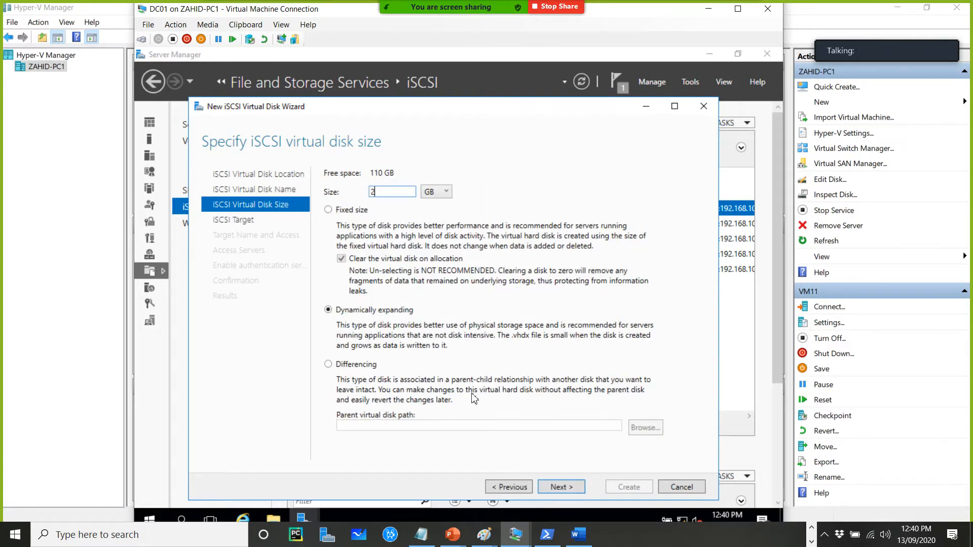
pyautogui.click(560, 488)
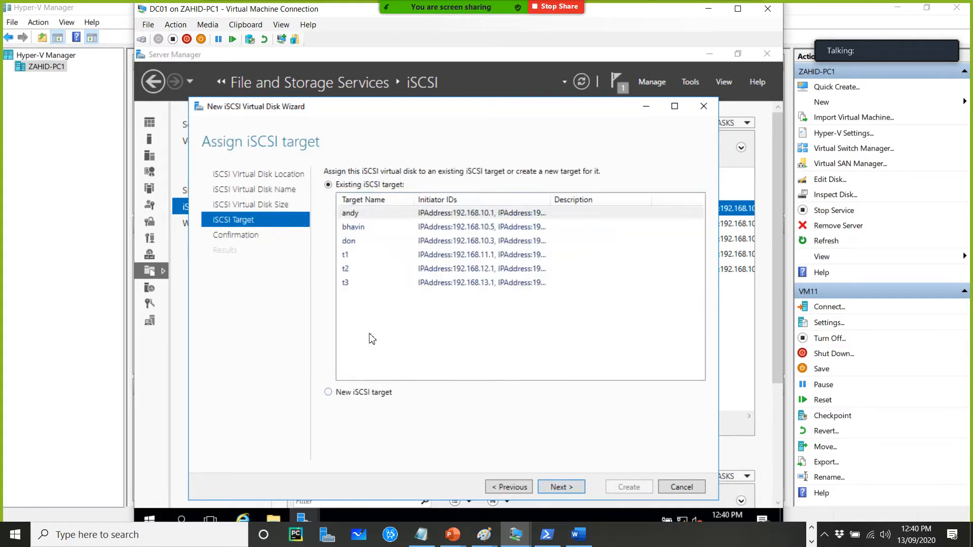
pyautogui.click(384, 234)
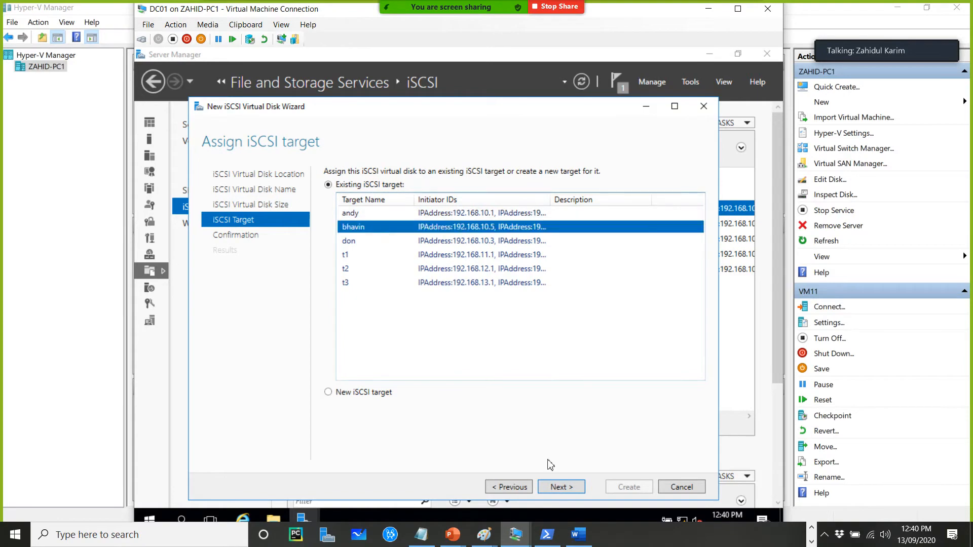
pyautogui.click(568, 488)
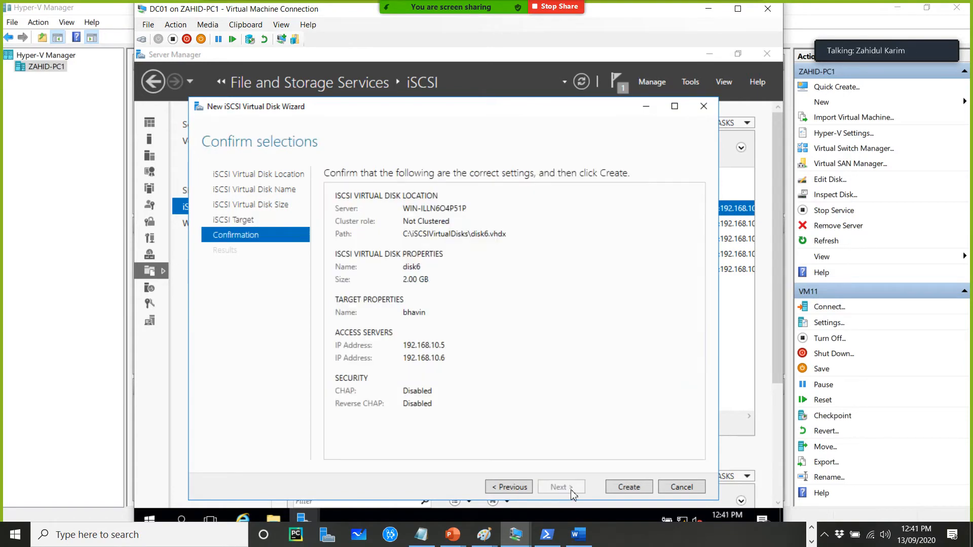
pyautogui.click(618, 486)
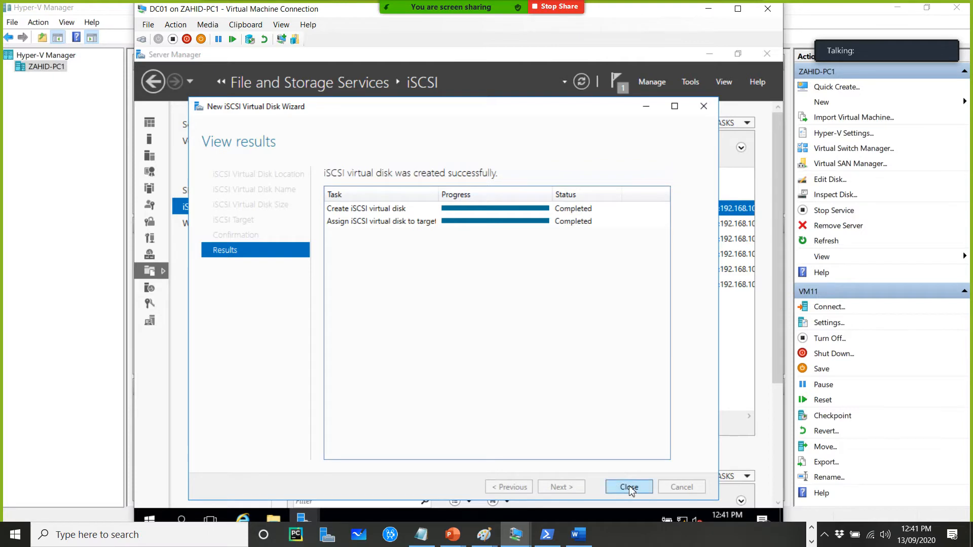
pyautogui.click(628, 487)
# Start a new iSCSI virtual disk on the C: volume and name it disk7
pyautogui.rightClick(422, 347)
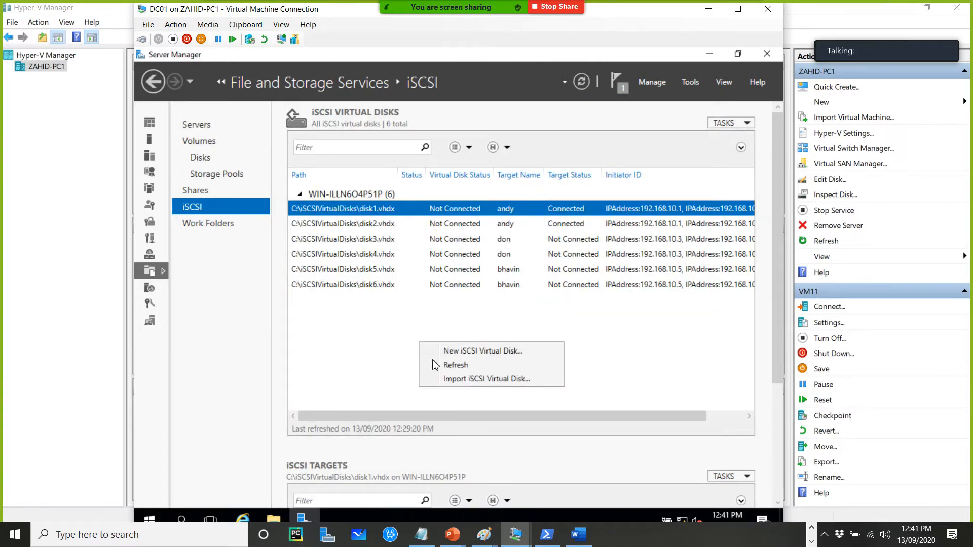
pyautogui.click(467, 352)
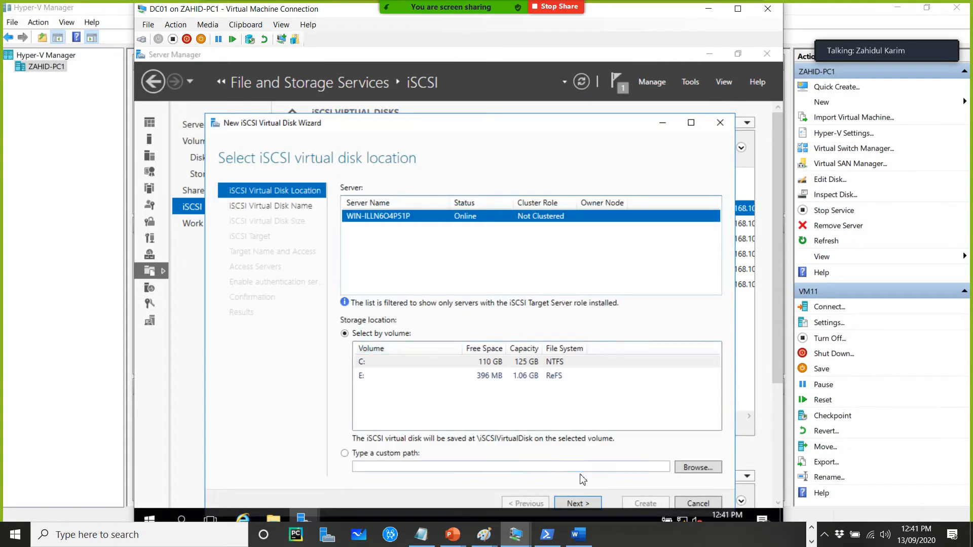
pyautogui.click(579, 504)
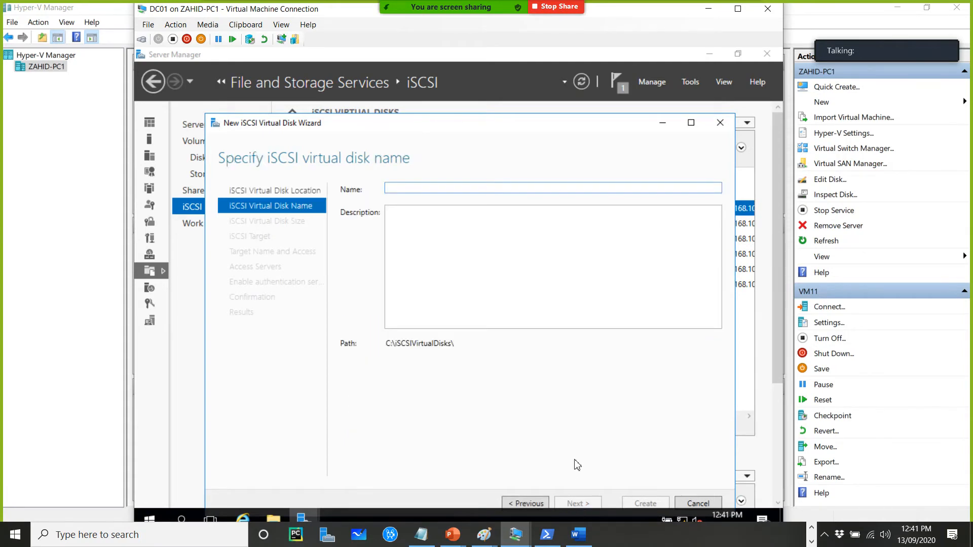
pyautogui.write('disk')
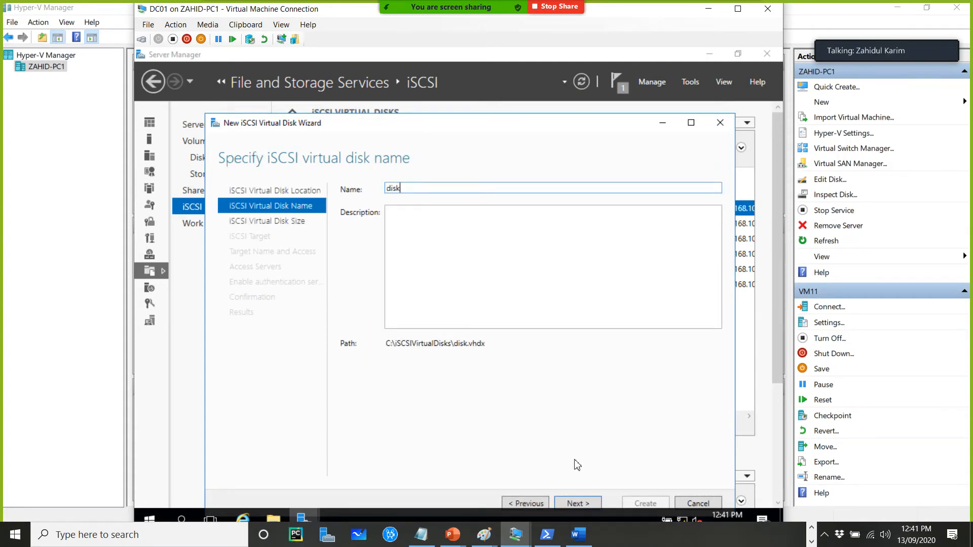
pyautogui.write('7')
pyautogui.click(591, 504)
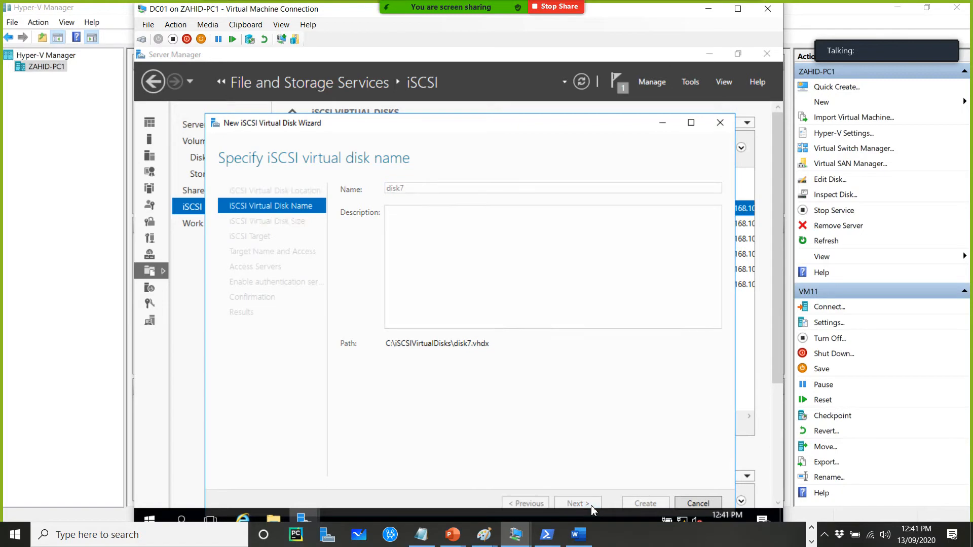
# Set disk7's size to 10 GB and choose to create a new iSCSI target for it
pyautogui.write('10')
pyautogui.click(578, 506)
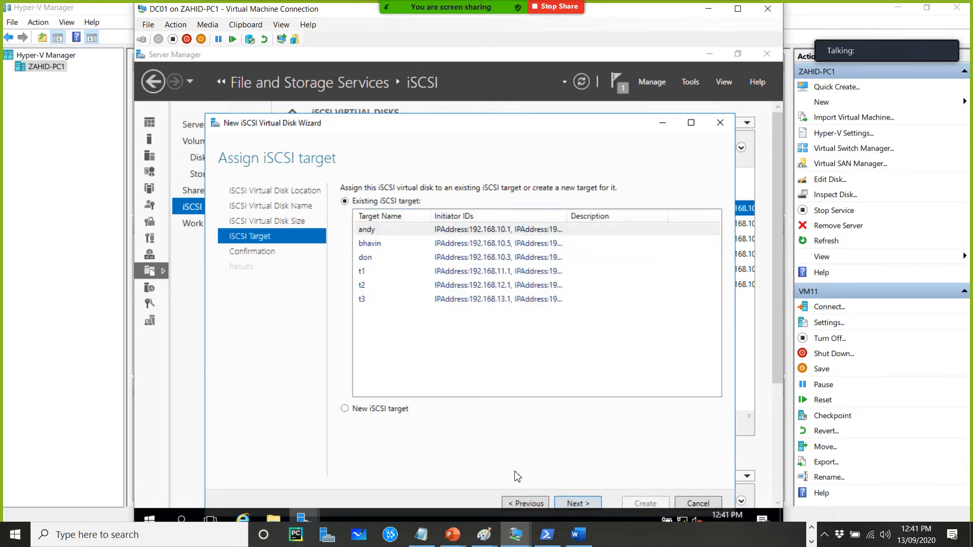
pyautogui.click(400, 410)
pyautogui.click(573, 503)
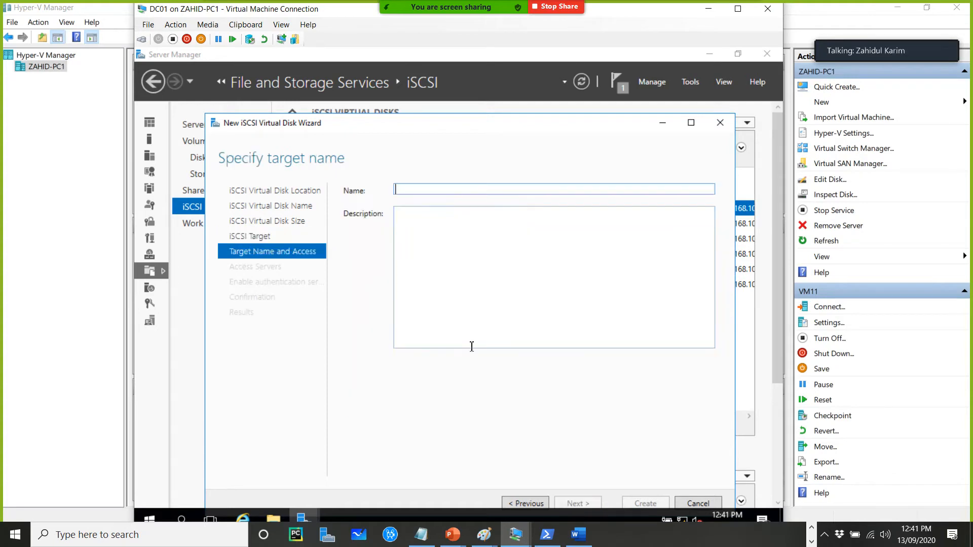
# Name the new iSCSI target Adel
pyautogui.write('Adi')
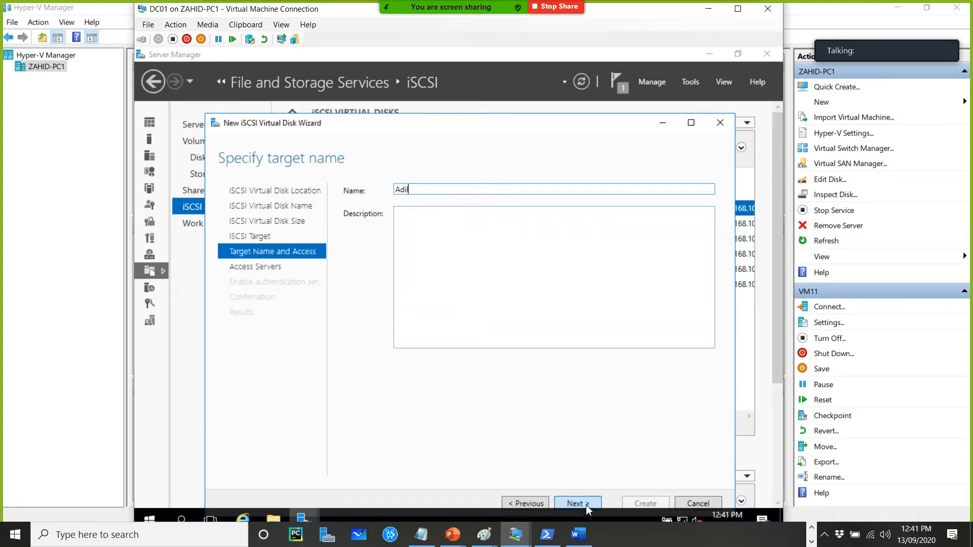
pyautogui.click(586, 504)
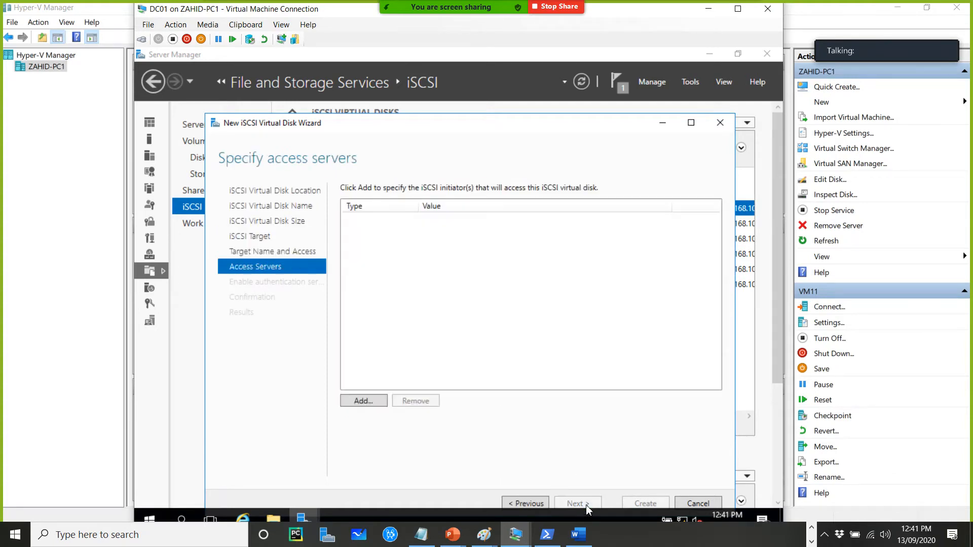
pyautogui.click(526, 503)
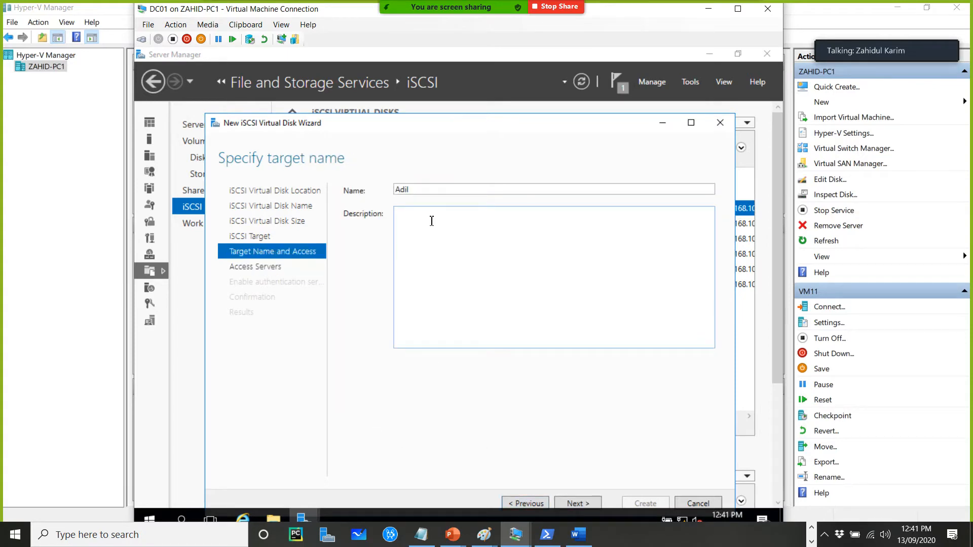
pyautogui.doubleClick(550, 192)
pyautogui.write('e')
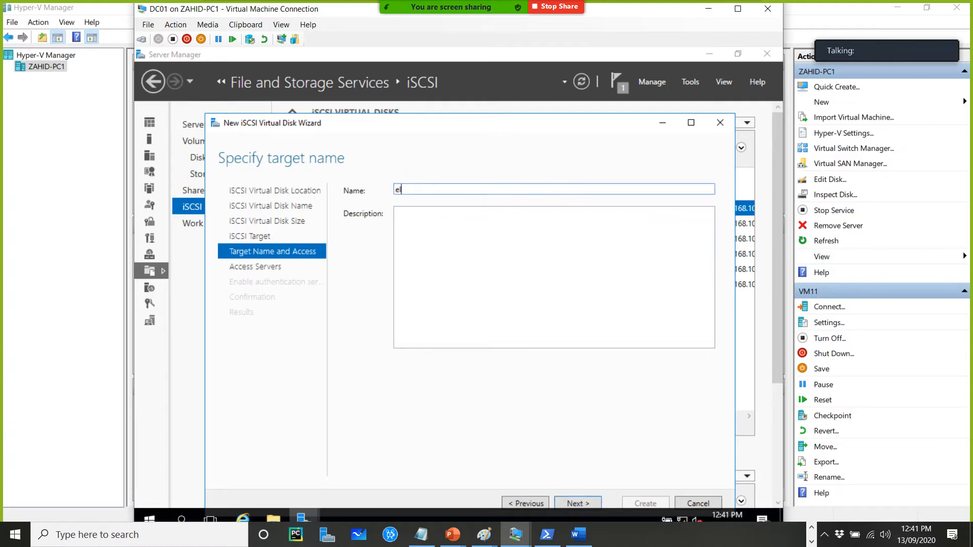
pyautogui.press('BackSpace')
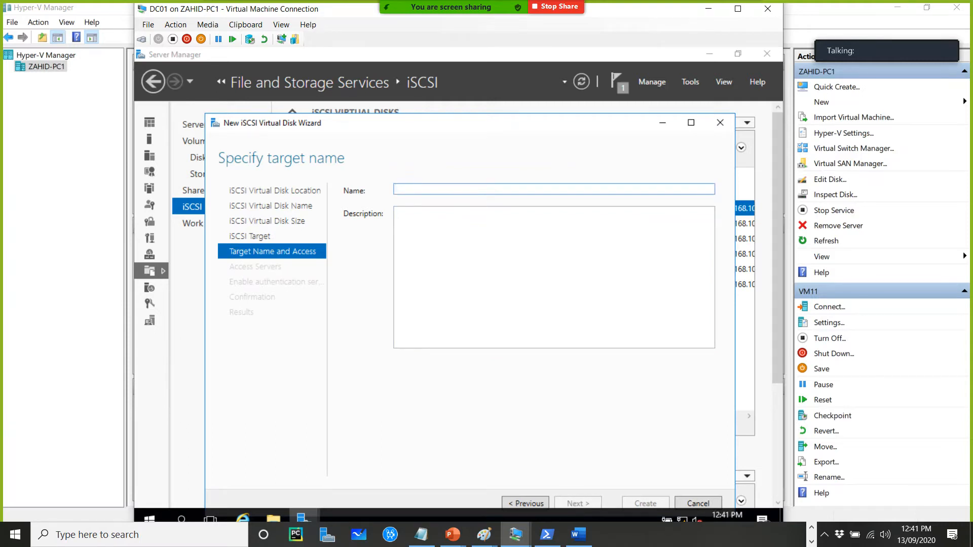
pyautogui.write('Adel')
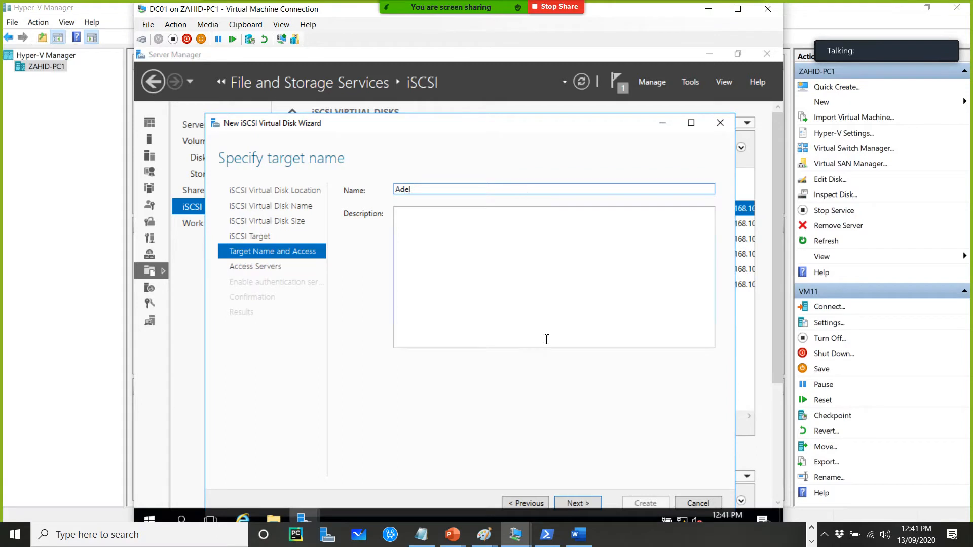
pyautogui.click(578, 503)
# Add an access server identified by IP address 192.168.10.7
pyautogui.click(355, 400)
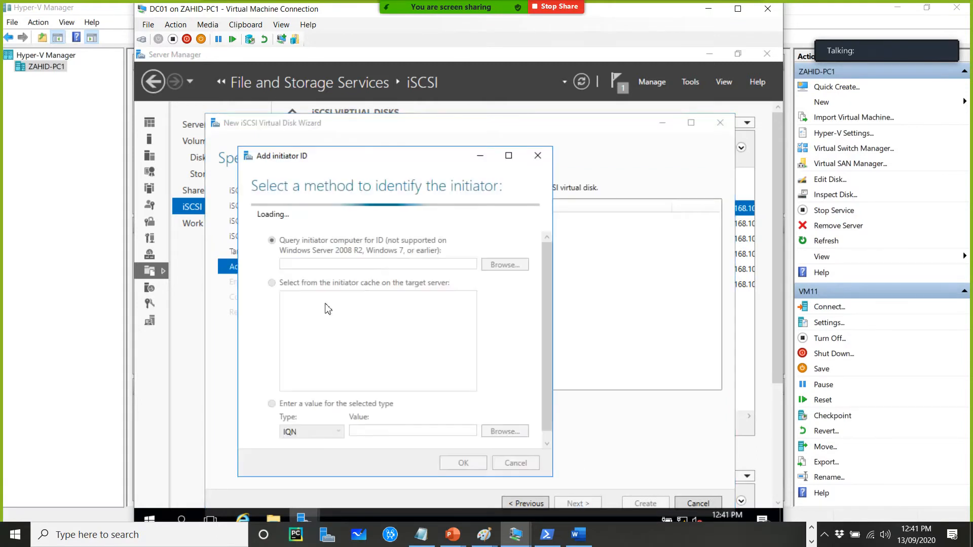
pyautogui.click(298, 414)
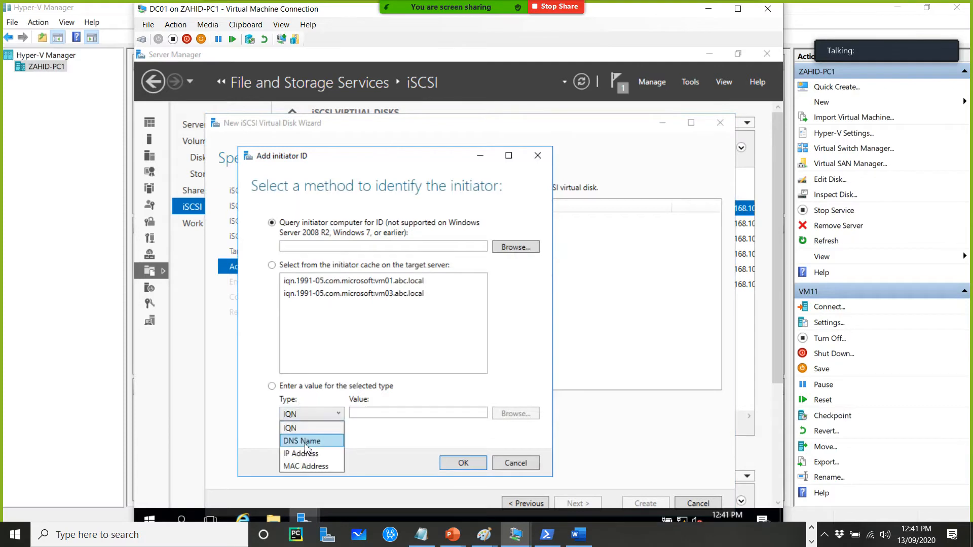
pyautogui.click(299, 451)
pyautogui.click(385, 417)
pyautogui.write('192.16')
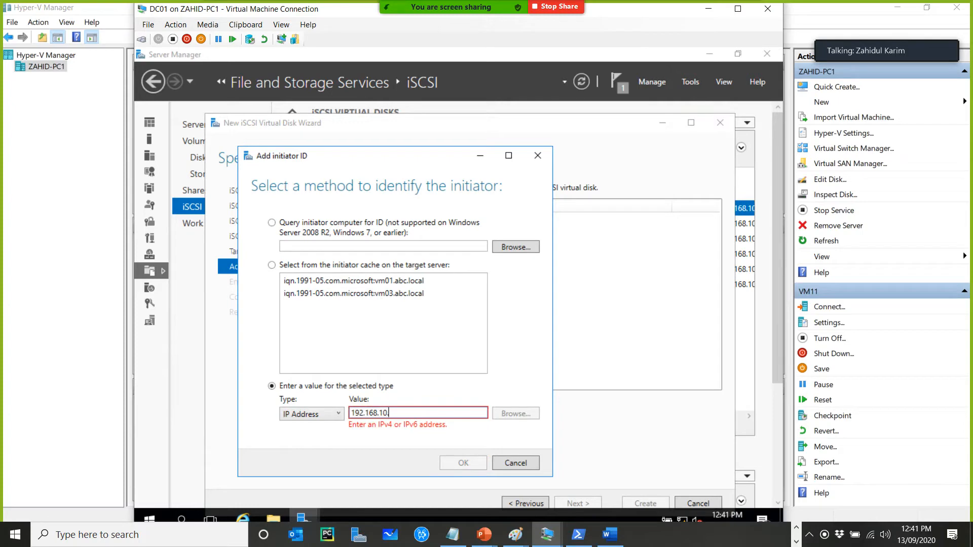
pyautogui.write('8.10.7')
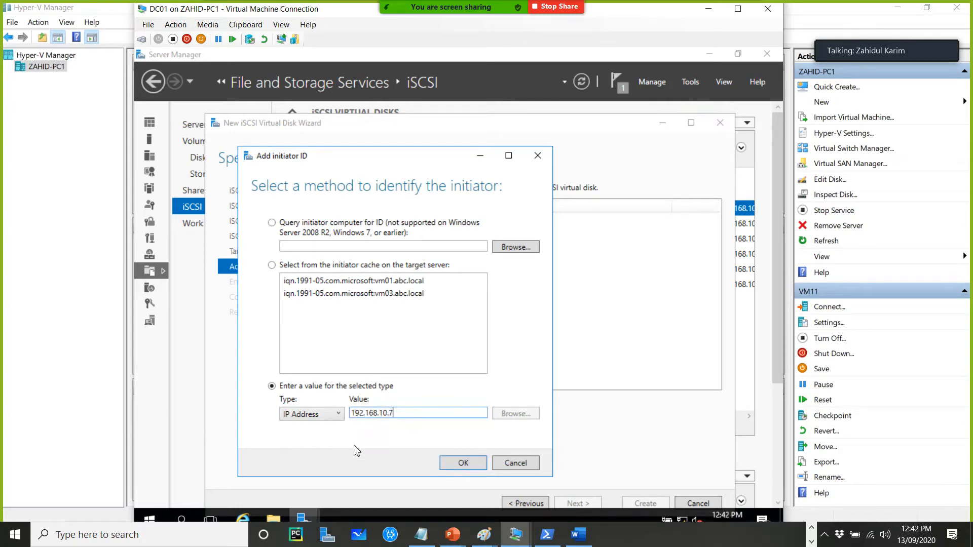
pyautogui.click(461, 463)
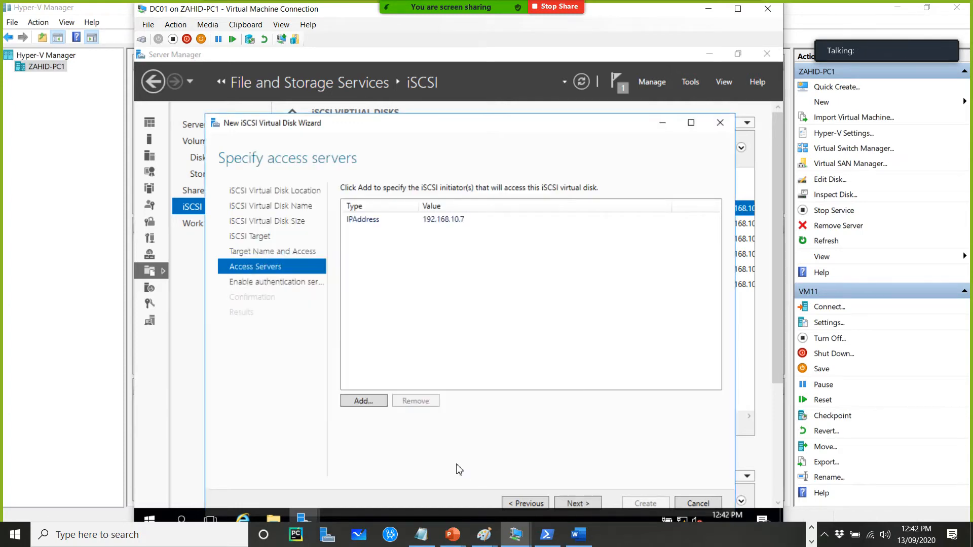
# Add a second access server identified by IP address 192.168.10.8
pyautogui.click(379, 405)
pyautogui.click(226, 332)
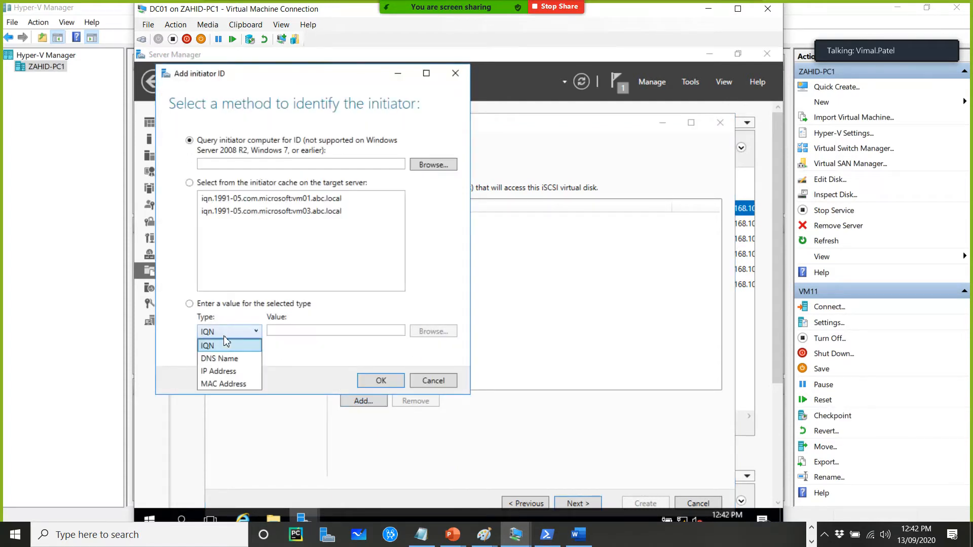
pyautogui.click(218, 371)
pyautogui.click(299, 332)
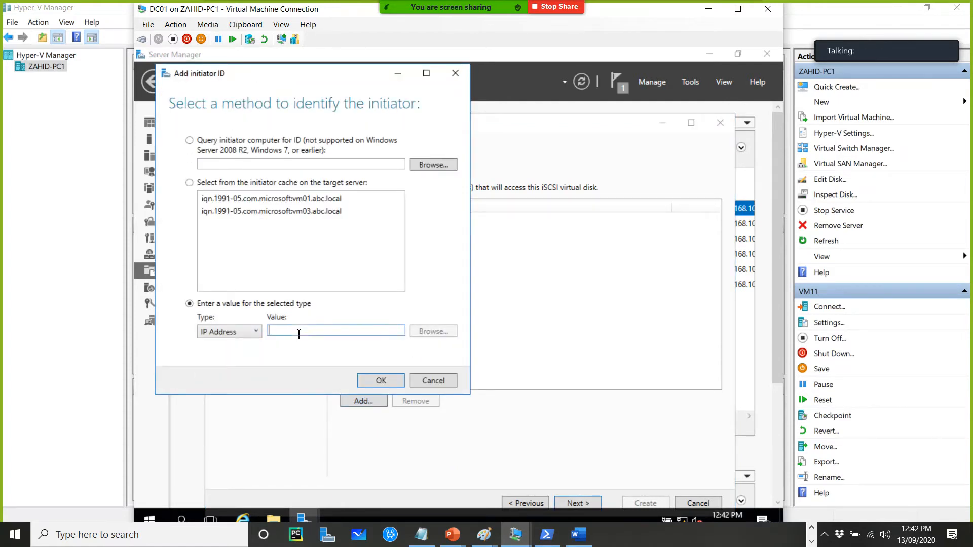
pyautogui.write('192.168.10.8')
pyautogui.click(375, 383)
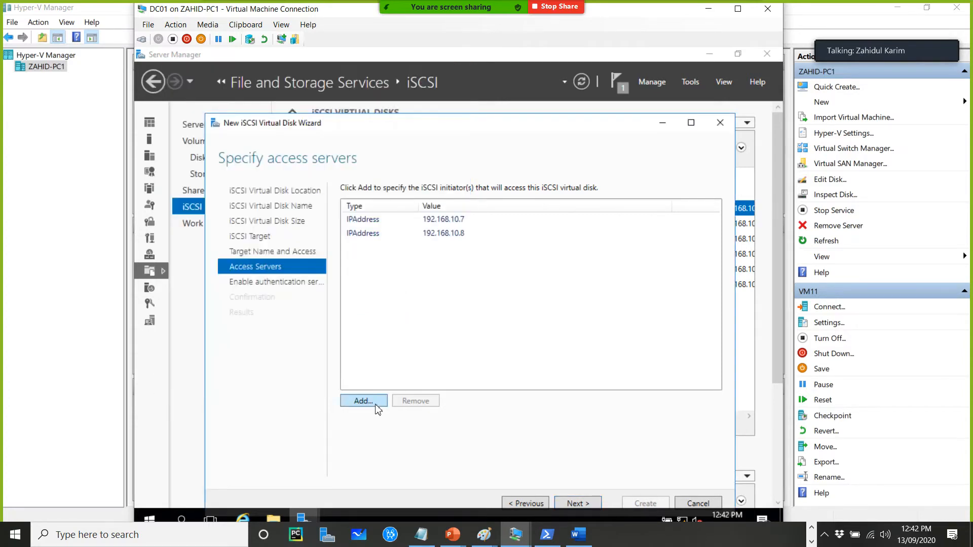
# Skip authentication, create disk7 with its new target, and close the wizard
pyautogui.click(576, 502)
pyautogui.click(641, 504)
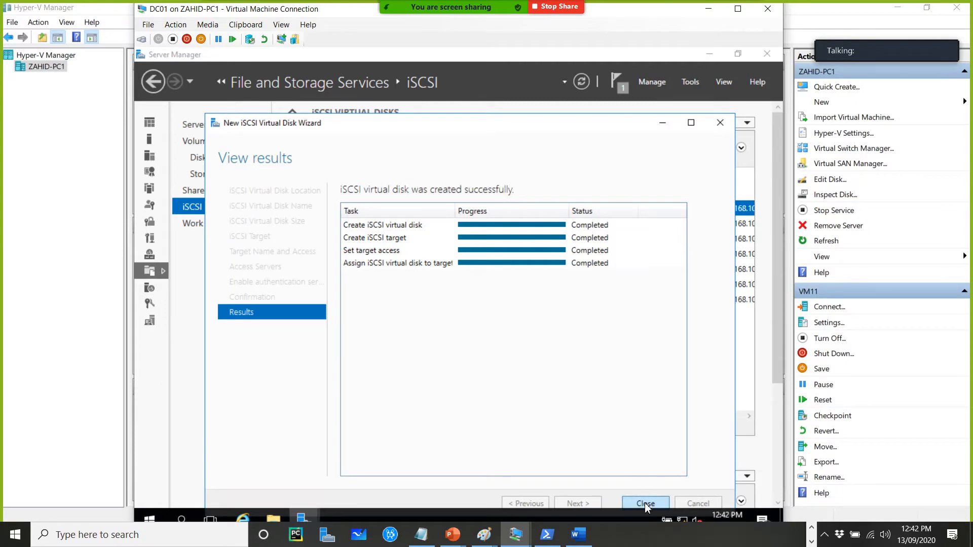
pyautogui.click(645, 503)
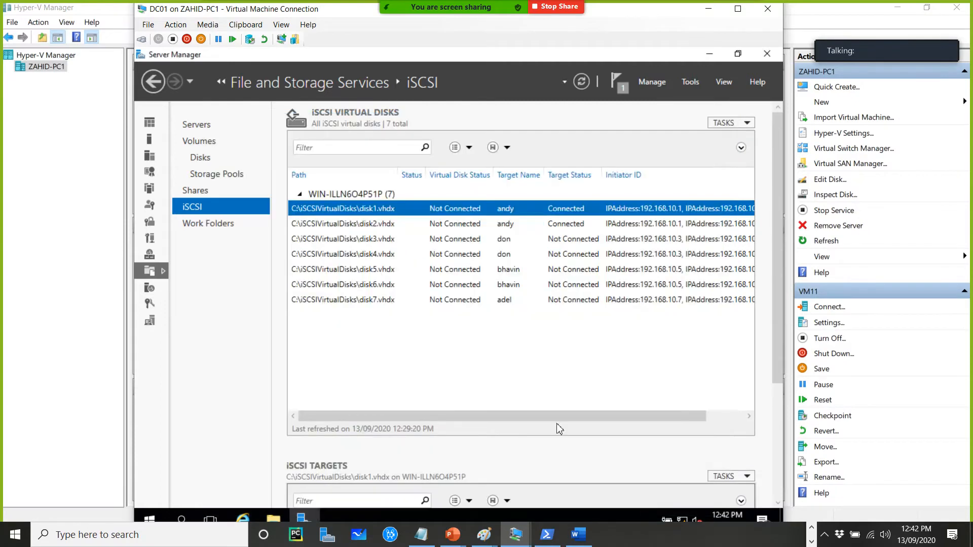
# Start another new iSCSI virtual disk on the C: volume and name it disk8
pyautogui.rightClick(461, 361)
pyautogui.click(510, 371)
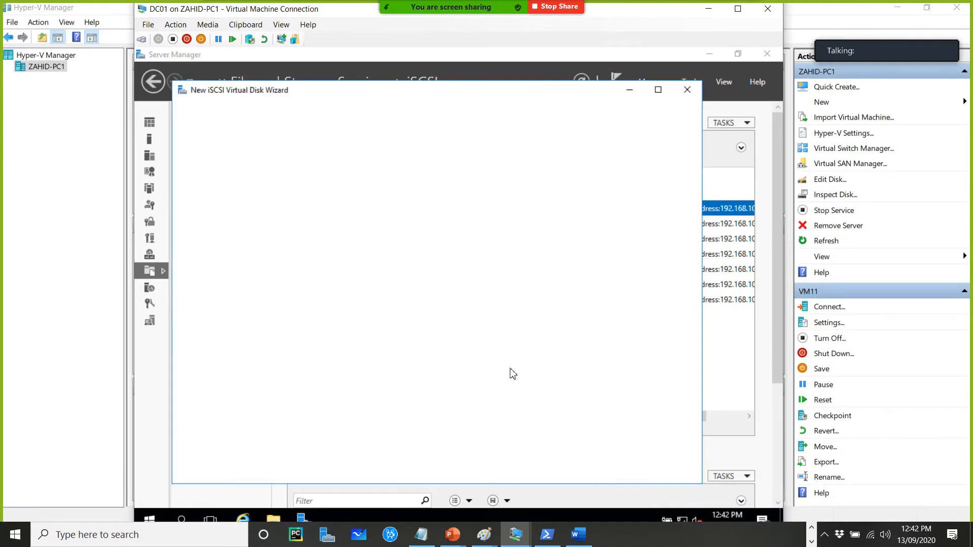
pyautogui.click(544, 471)
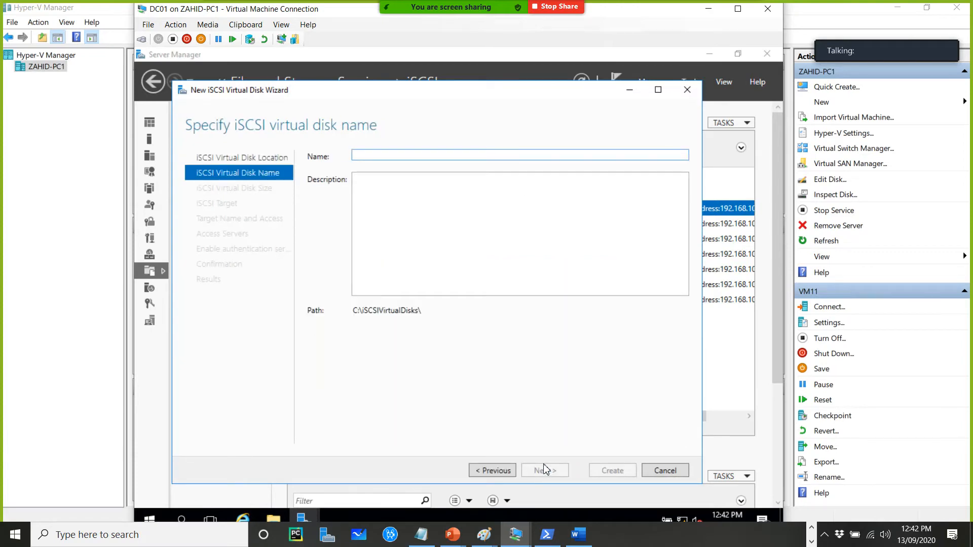
pyautogui.write('disk8')
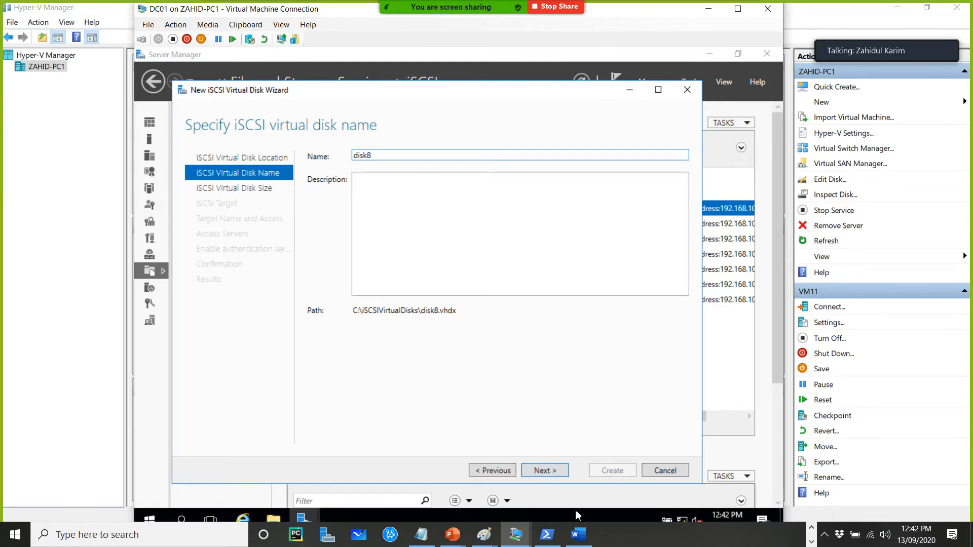
pyautogui.click(551, 472)
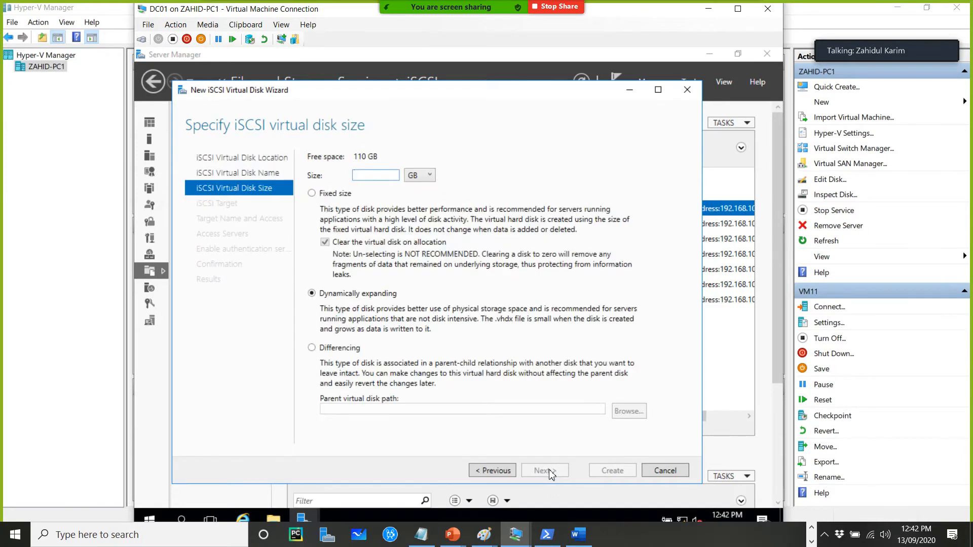
# Set disk8's size to 2 GB, keeping it dynamically expanding, and move on through the wizard
pyautogui.write('1')
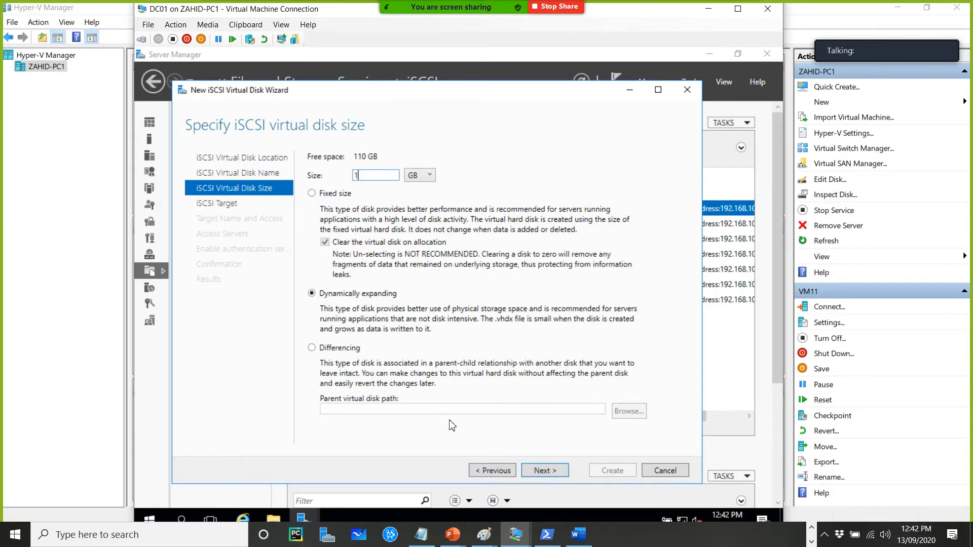
pyautogui.press('BackSpace')
pyautogui.press('BackSpace')
pyautogui.write('1')
pyautogui.press('BackSpace')
pyautogui.write('2')
pyautogui.click(550, 471)
pyautogui.click(551, 471)
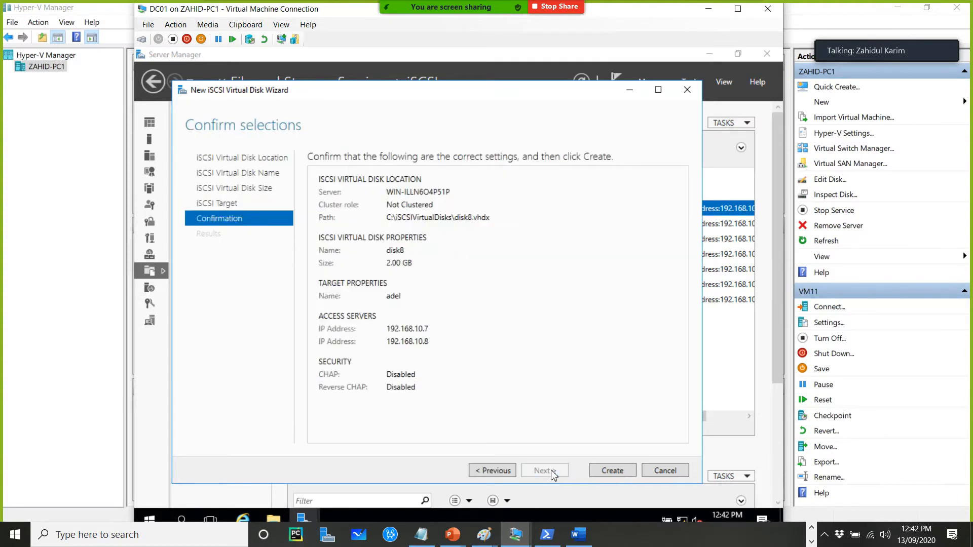
# Assign disk8 to the existing target used for disk7, create the disk, and close the wizard
pyautogui.click(494, 470)
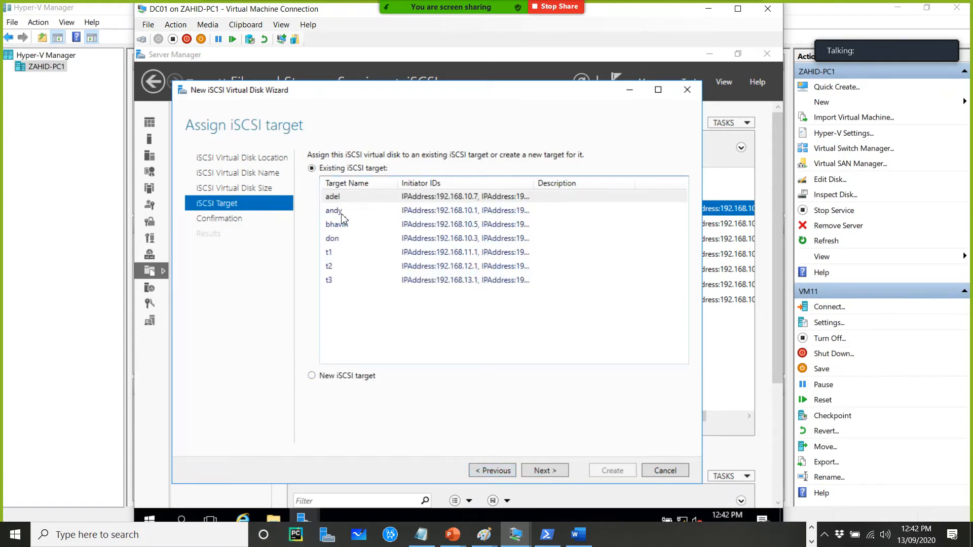
pyautogui.click(339, 197)
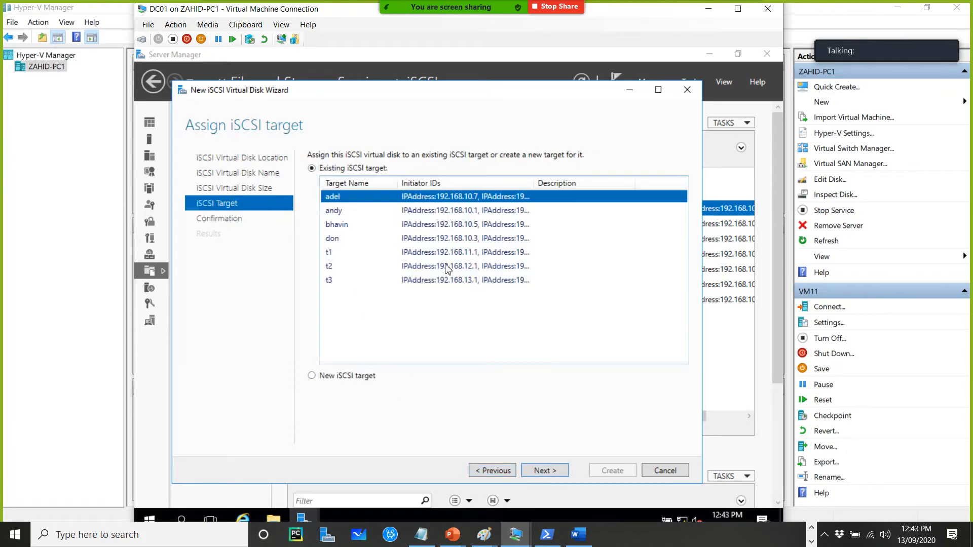
pyautogui.click(549, 471)
pyautogui.click(609, 471)
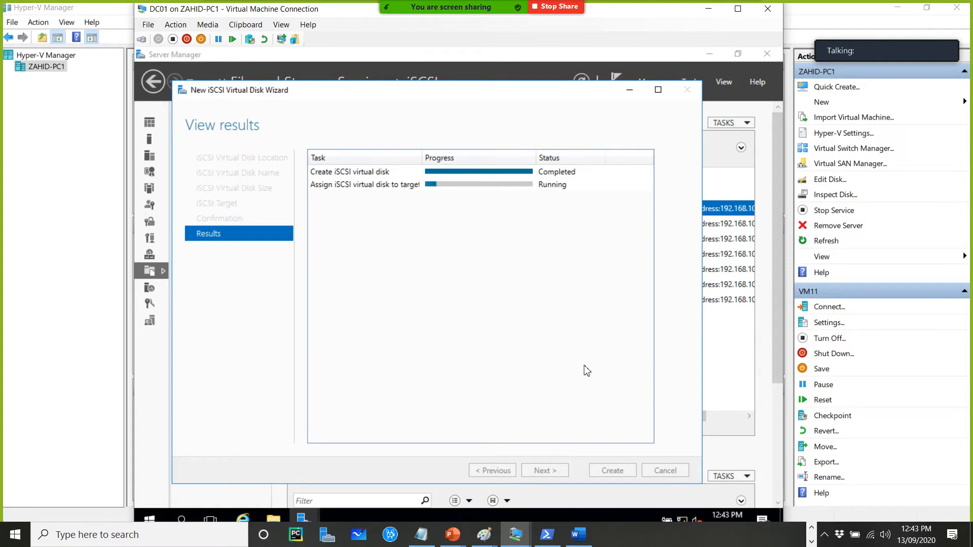
pyautogui.click(608, 472)
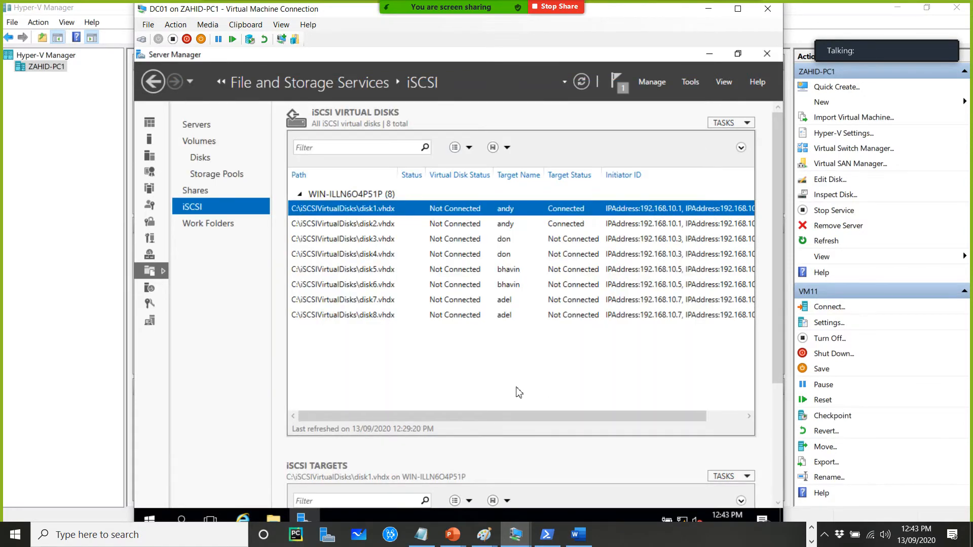
# Start another new iSCSI virtual disk on the C: volume and name it disk9
pyautogui.rightClick(433, 371)
pyautogui.click(466, 375)
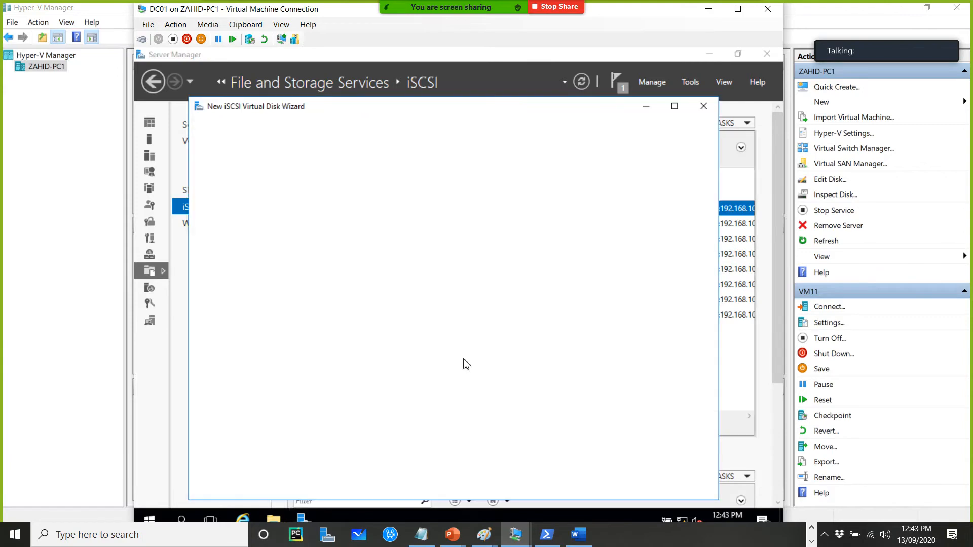
pyautogui.doubleClick(464, 107)
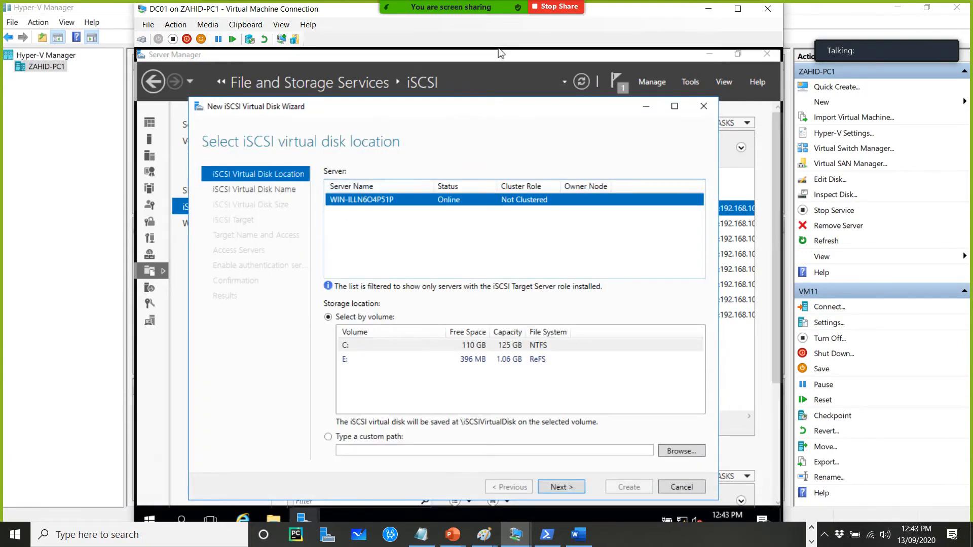
pyautogui.click(624, 498)
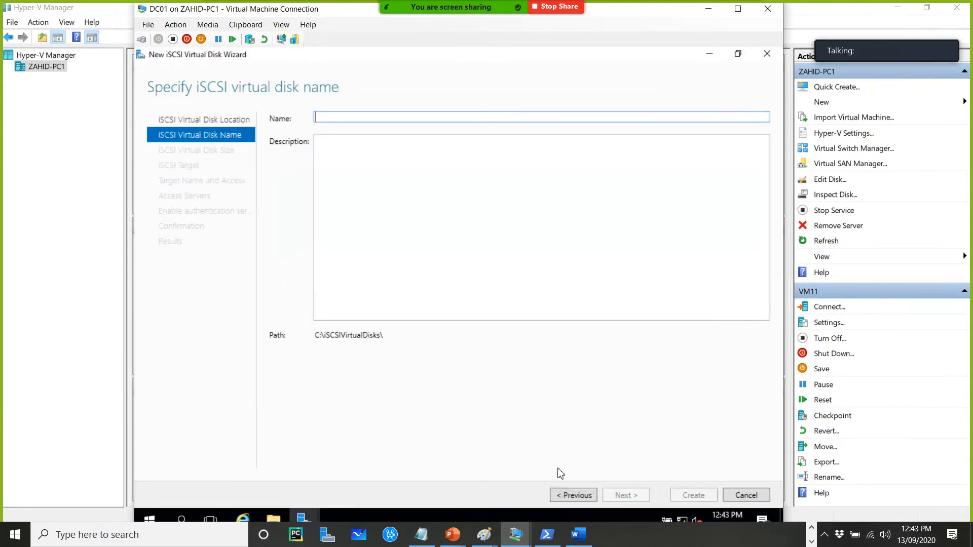
pyautogui.write('disk')
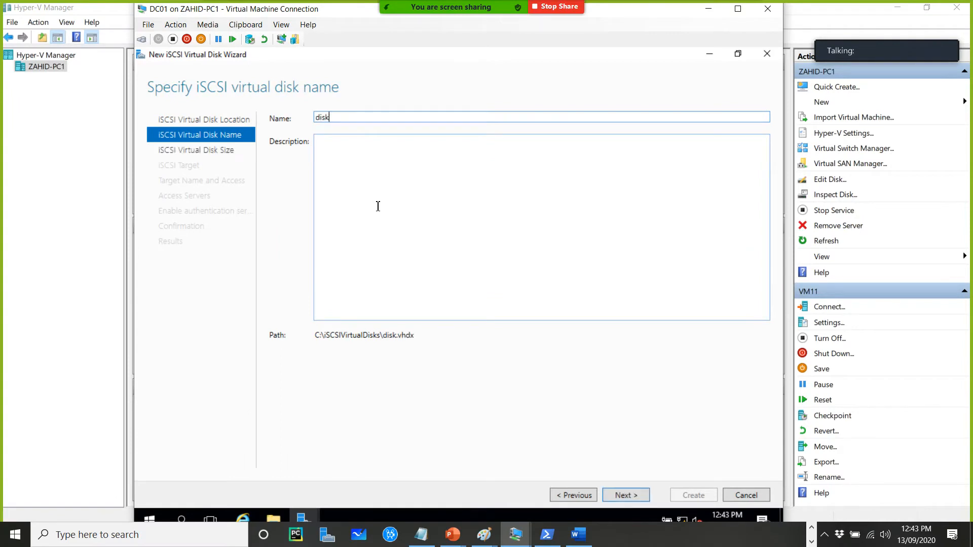
pyautogui.write('9')
pyautogui.click(624, 495)
# Set disk9's size to 10 GB, dynamically expanding
pyautogui.write('2')
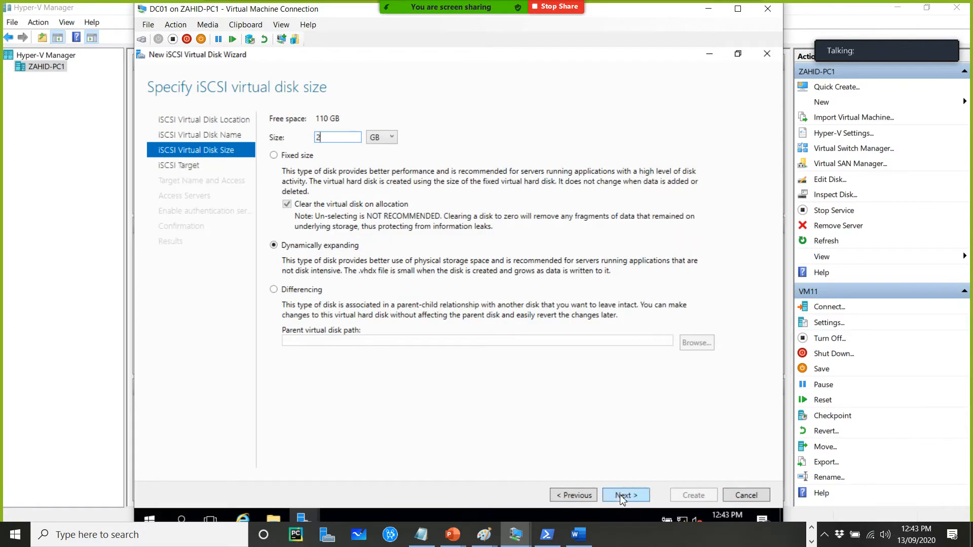
pyautogui.press('BackSpace')
pyautogui.write('1')
pyautogui.click(624, 498)
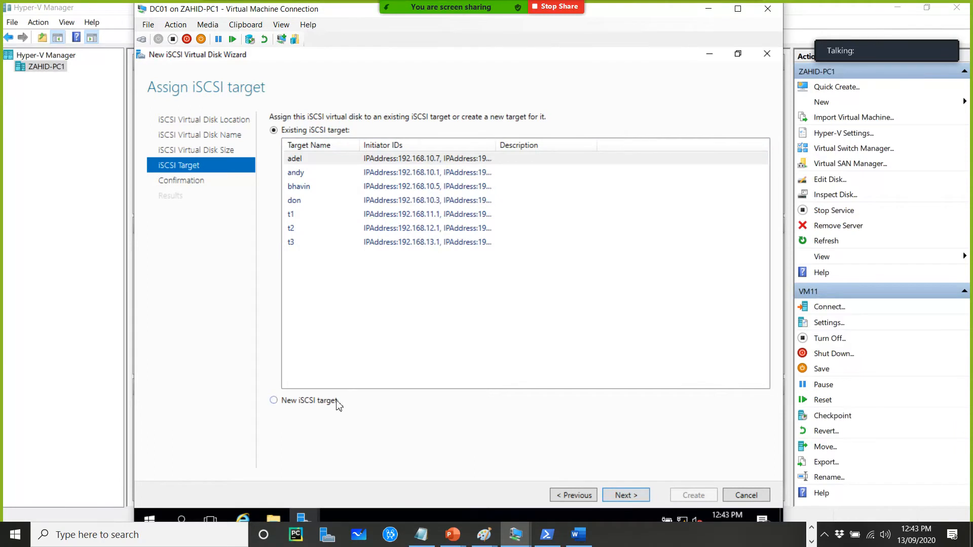
# Choose to create a new iSCSI target for disk9 and enter the target's name
pyautogui.click(336, 400)
pyautogui.click(626, 496)
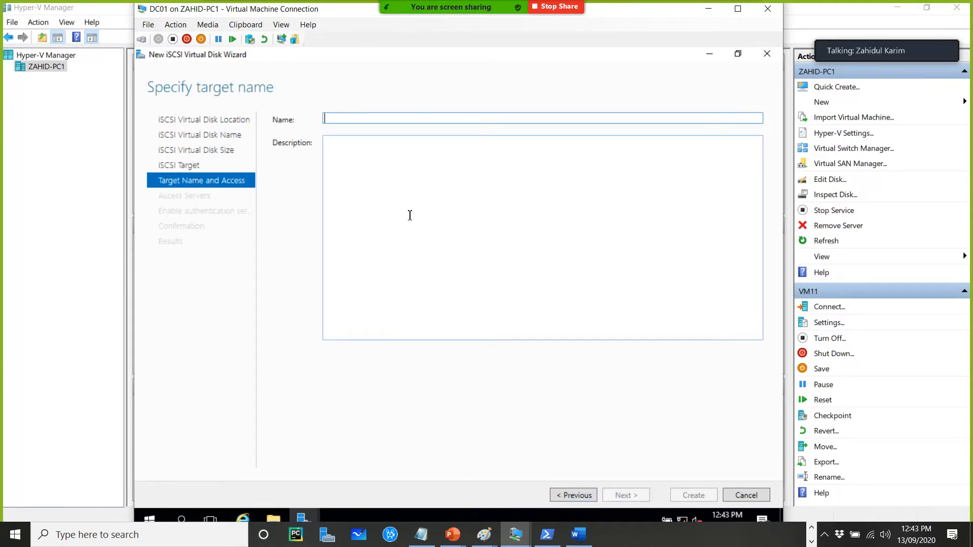
pyautogui.write('Vimal')
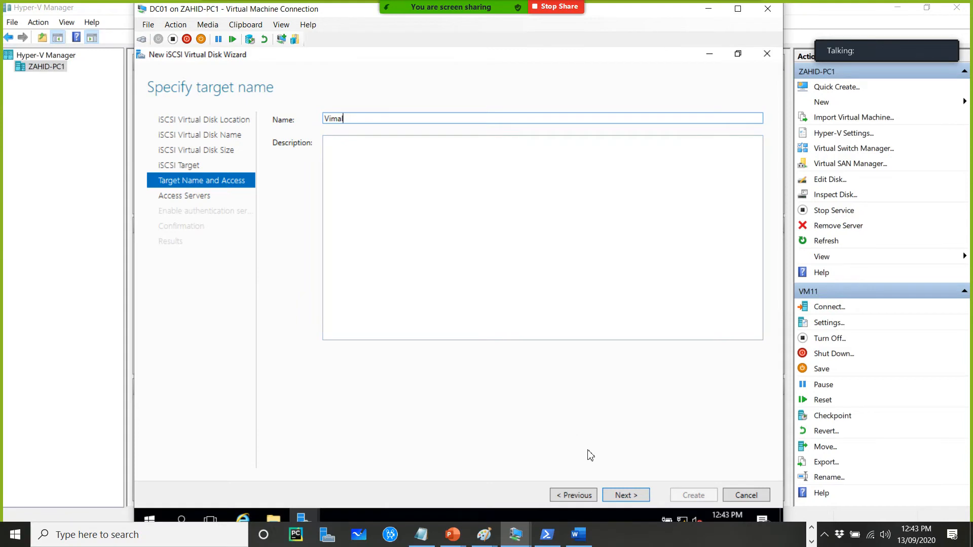
pyautogui.click(628, 495)
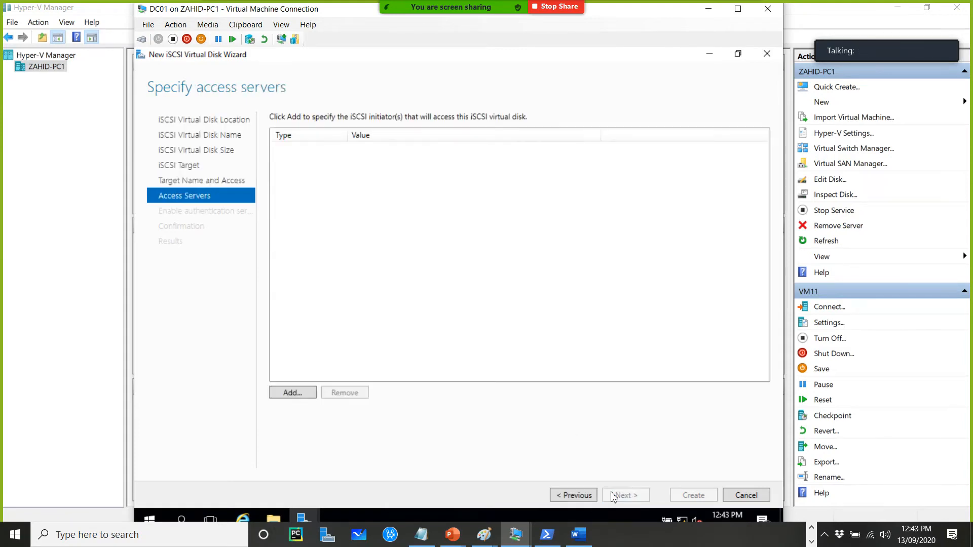
# Add an access server identified by IP address 192.168.10.9
pyautogui.click(294, 395)
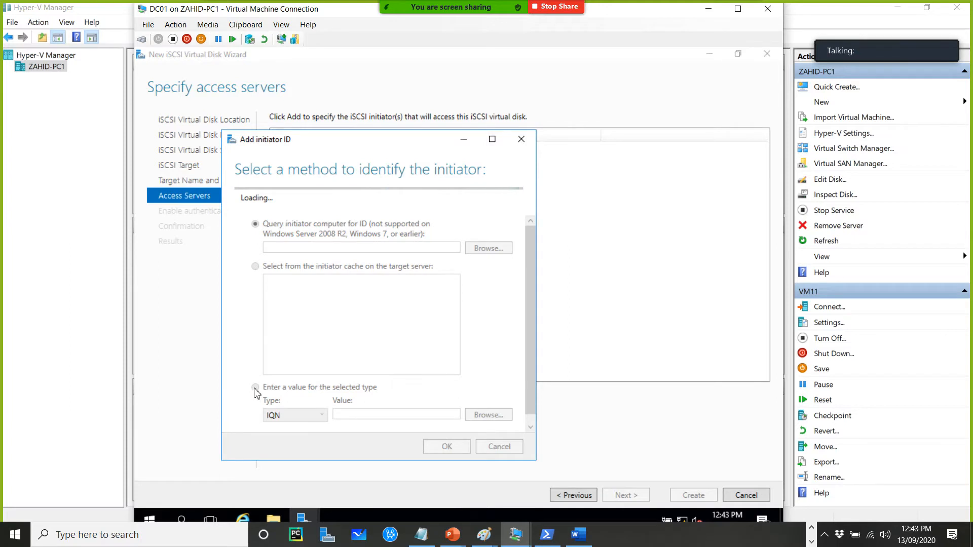
pyautogui.click(255, 370)
pyautogui.click(303, 398)
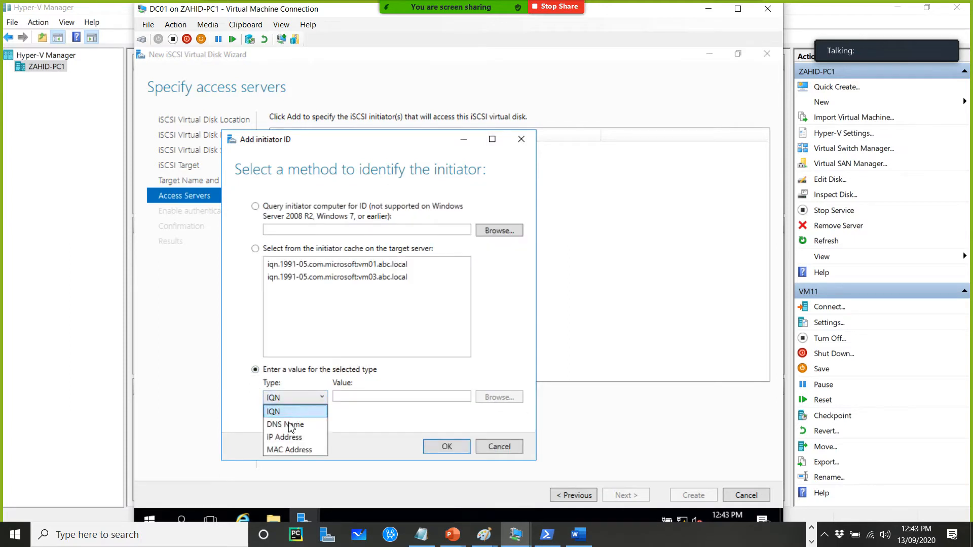
pyautogui.click(368, 414)
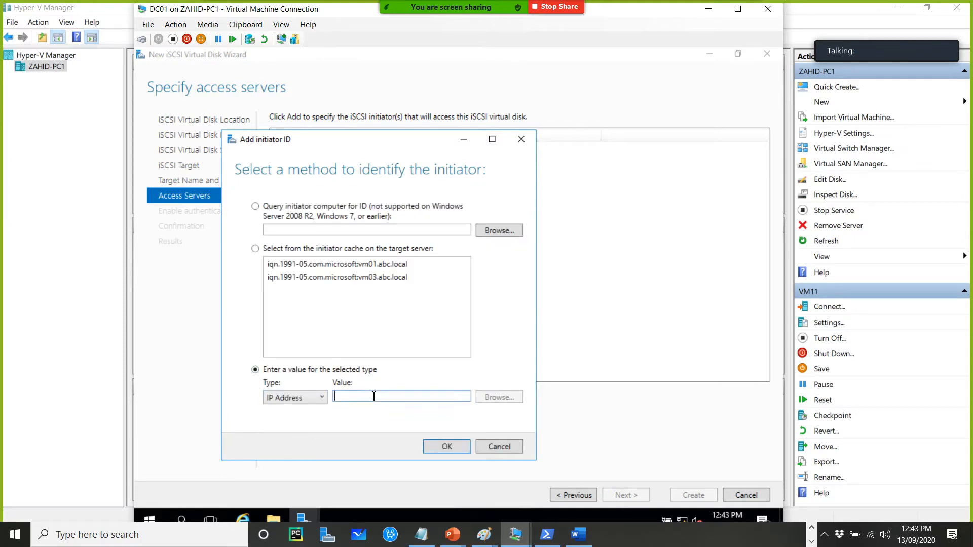
pyautogui.click(374, 396)
pyautogui.write('192.1')
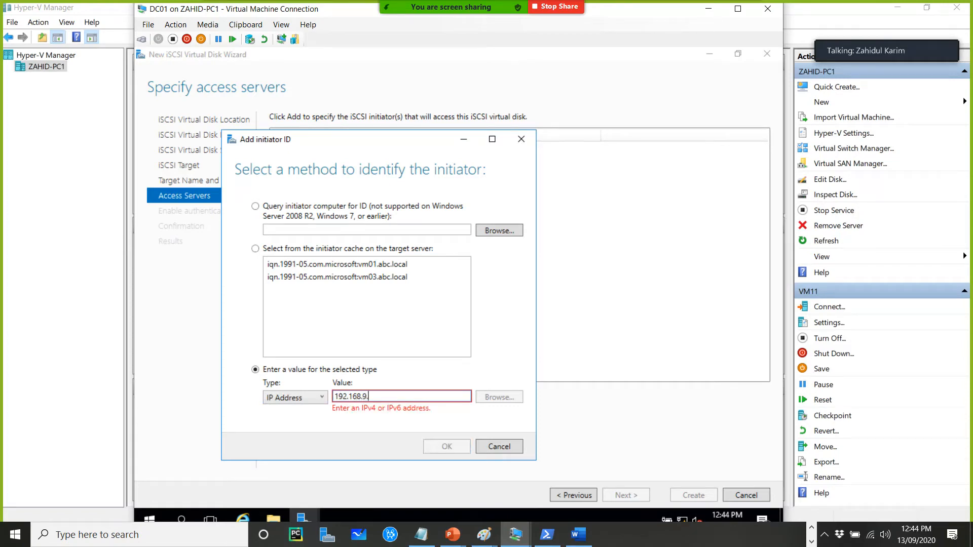
pyautogui.write('68.10.9')
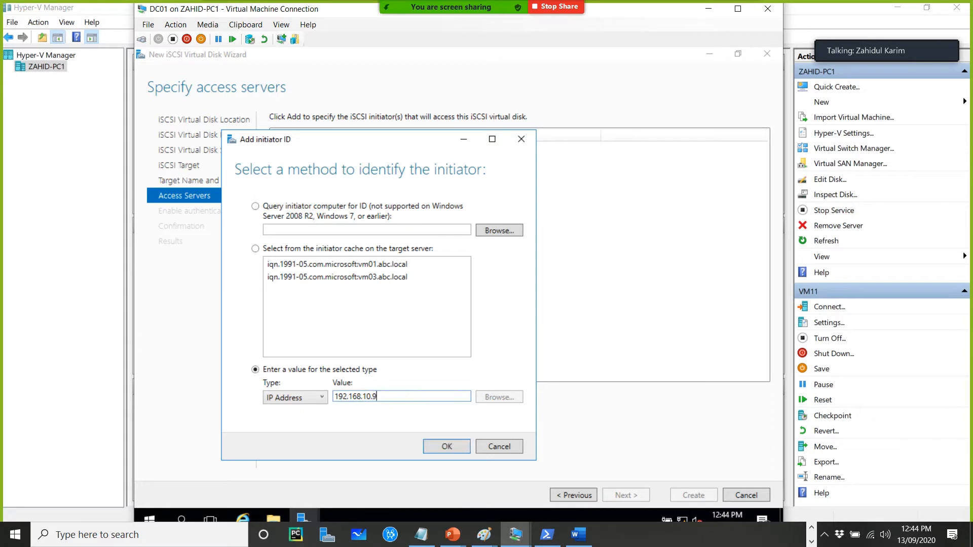
pyautogui.click(446, 445)
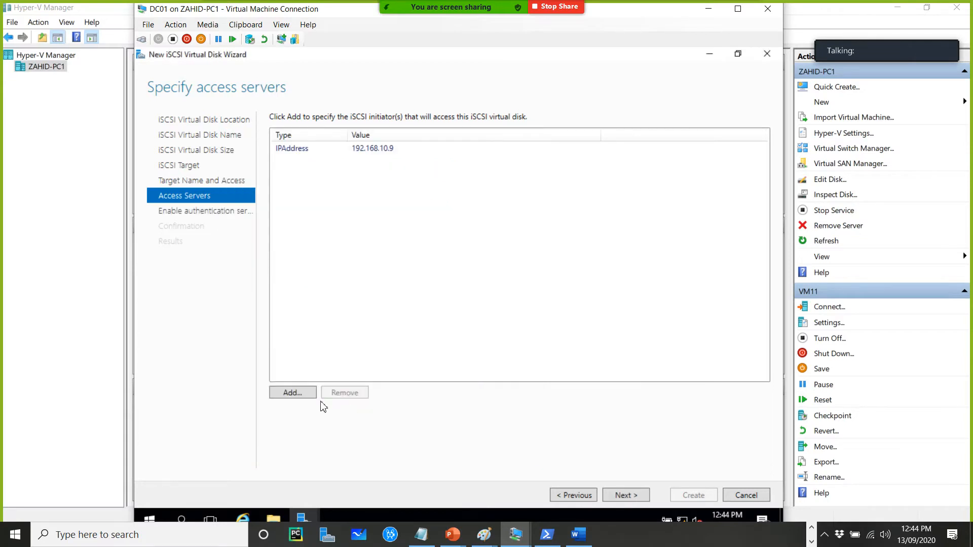
# Add a second access server identified by IP address 192.168.10.10
pyautogui.click(298, 394)
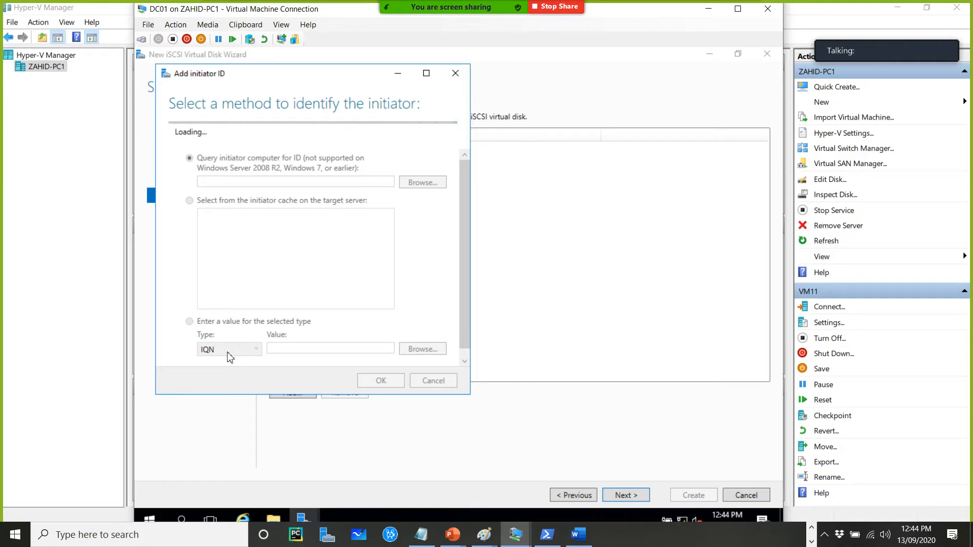
pyautogui.click(233, 333)
pyautogui.click(225, 372)
pyautogui.click(301, 331)
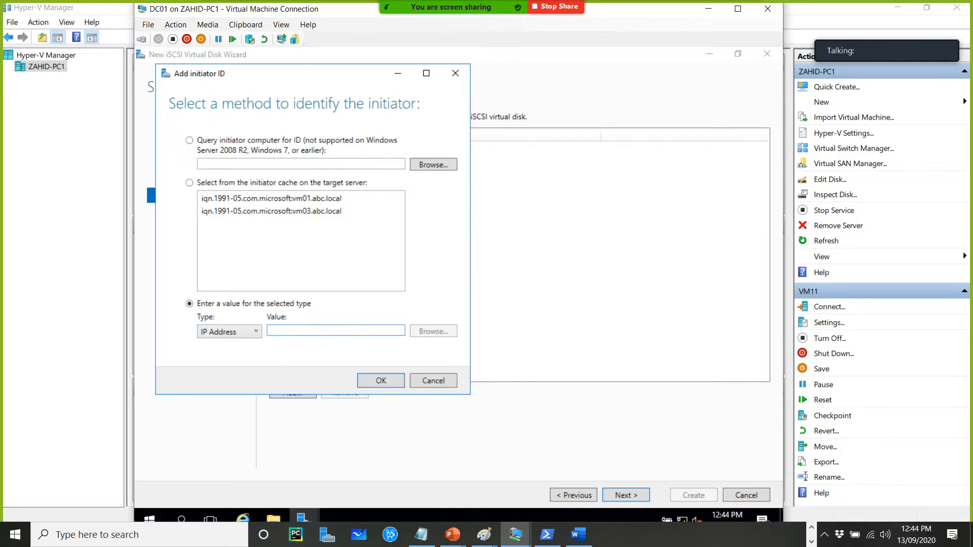
pyautogui.write('192.168.10.')
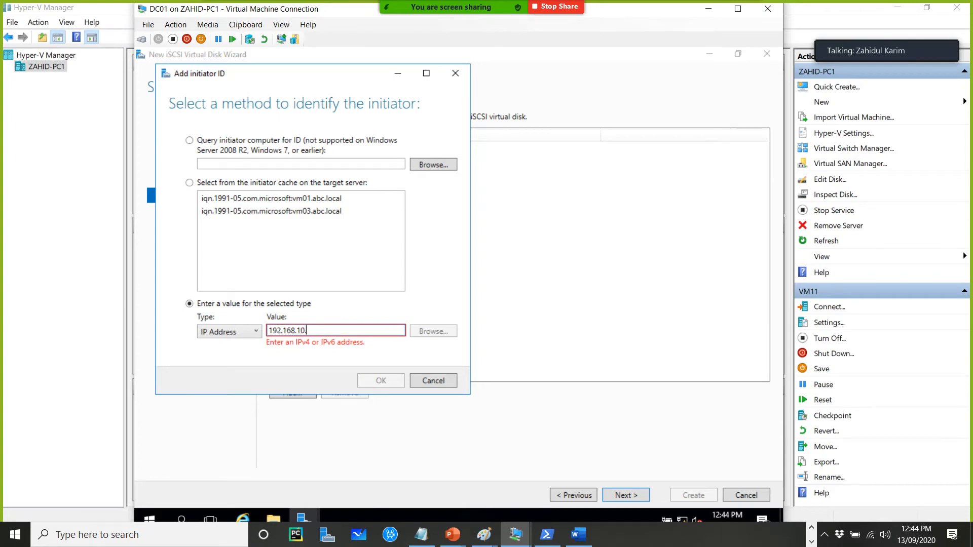
pyautogui.write('10')
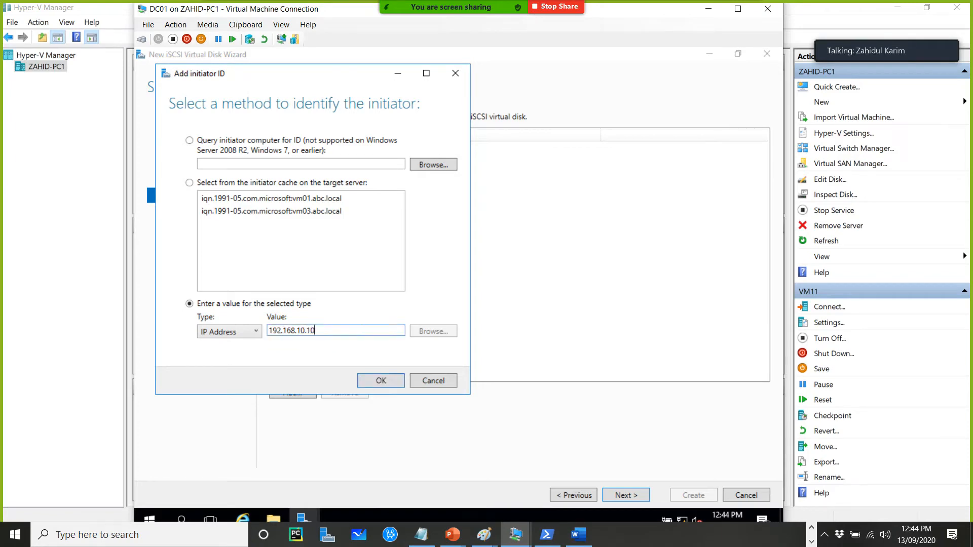
pyautogui.click(378, 381)
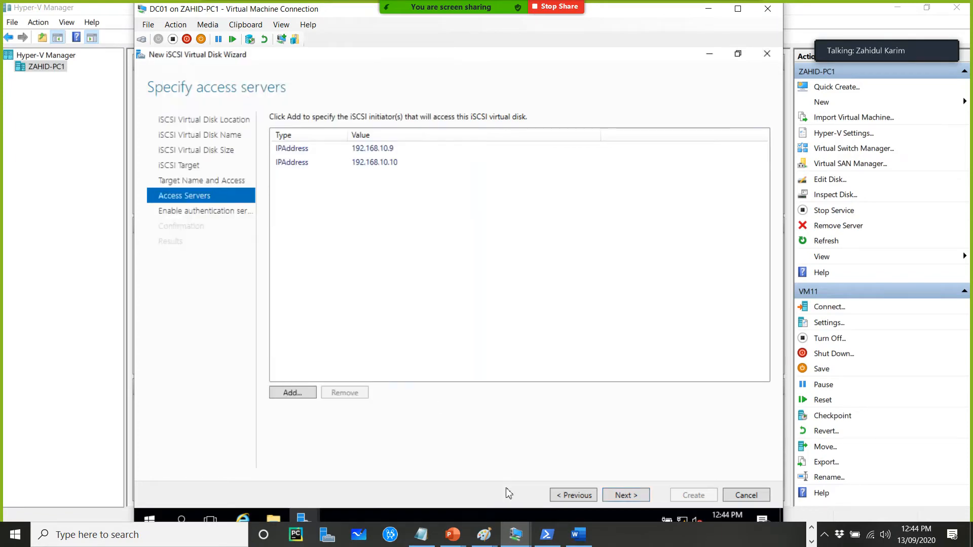
# Skip authentication, create disk9 with its new target, and close the wizard
pyautogui.click(628, 501)
pyautogui.click(627, 497)
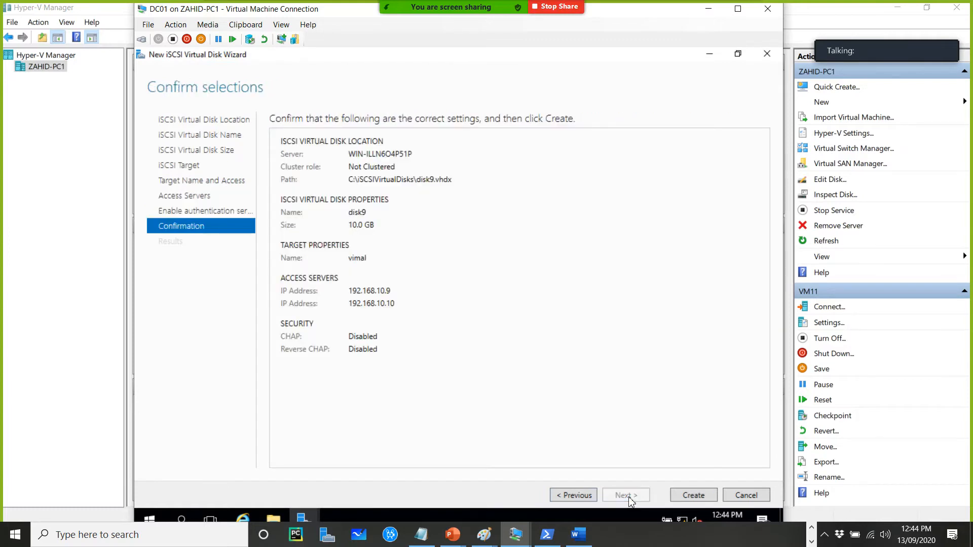
pyautogui.click(692, 497)
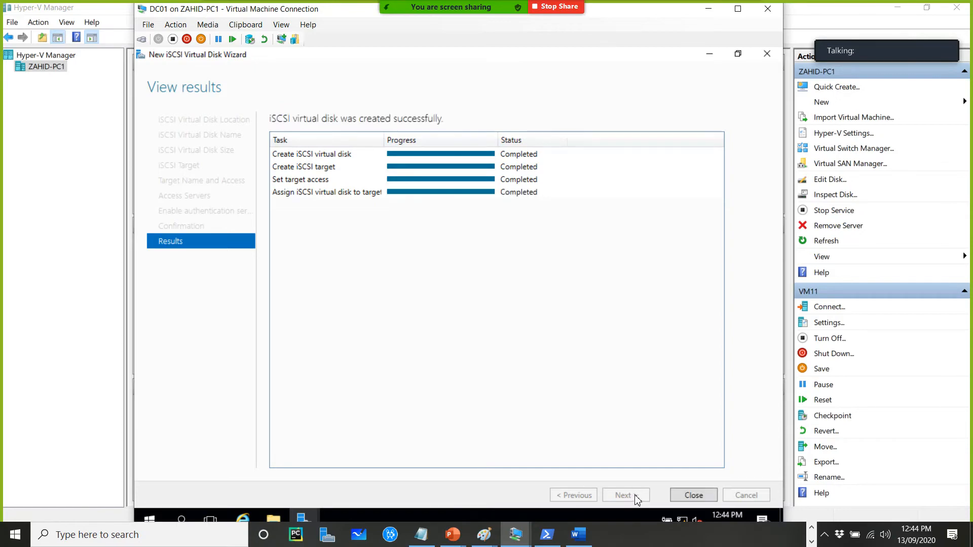
pyautogui.click(694, 495)
pyautogui.rightClick(439, 381)
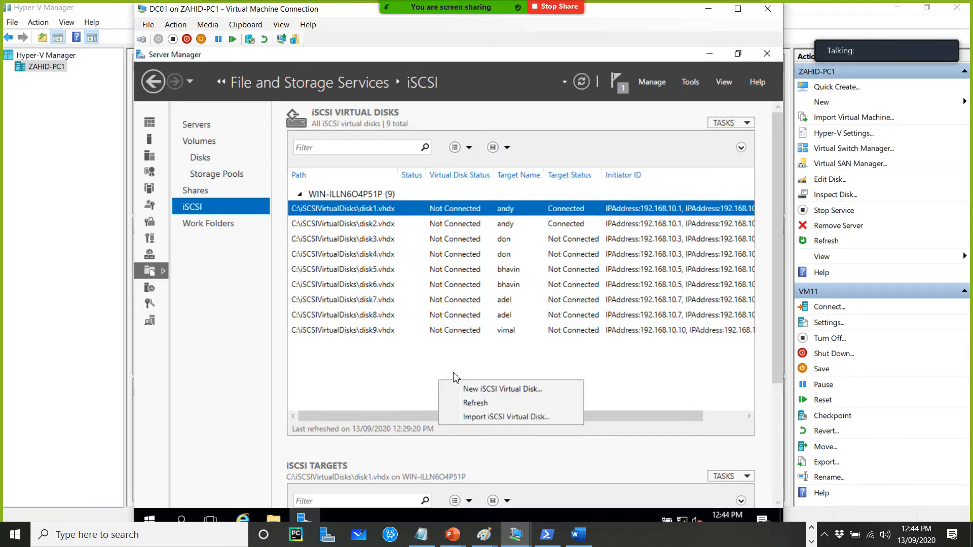
pyautogui.click(477, 386)
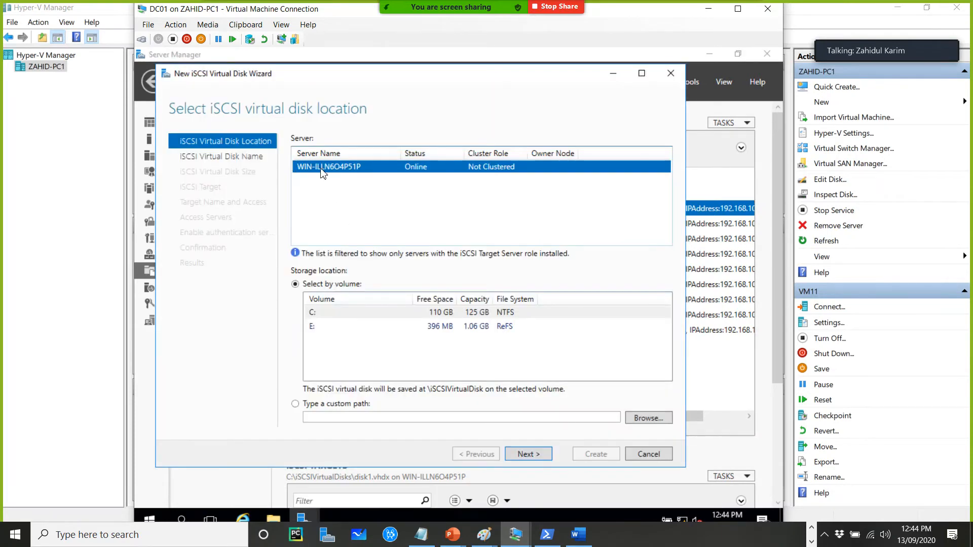
pyautogui.click(636, 455)
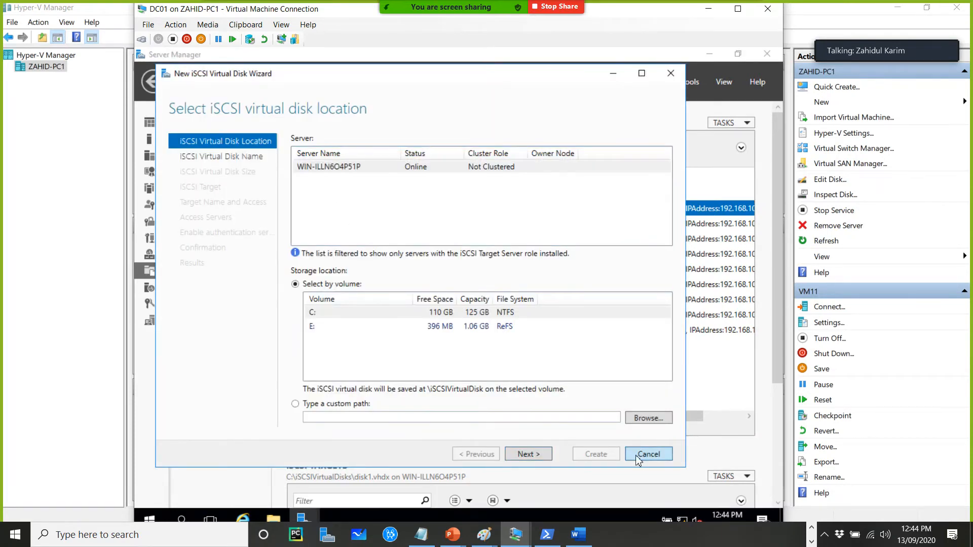
pyautogui.click(465, 330)
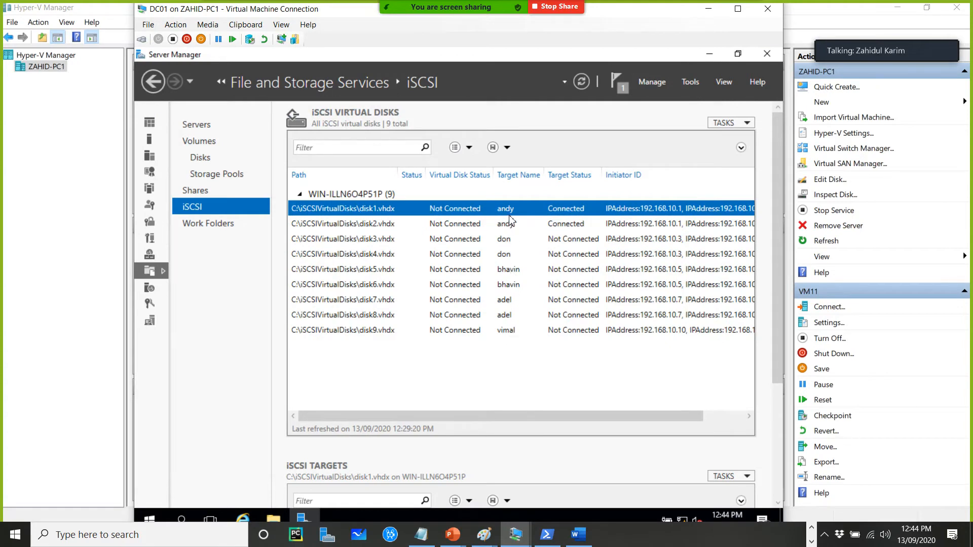
# Start another new iSCSI virtual disk on the C: volume and name it disk10
pyautogui.rightClick(472, 361)
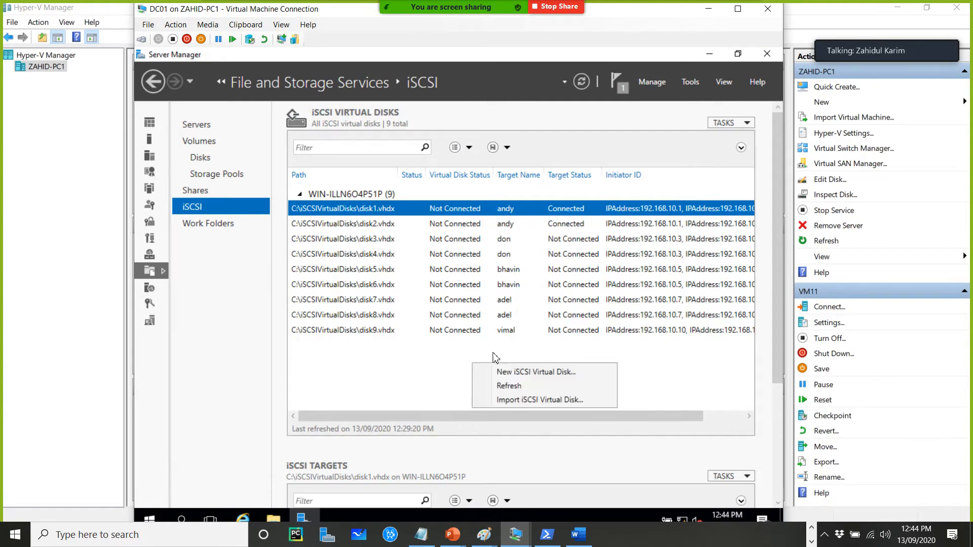
pyautogui.click(518, 374)
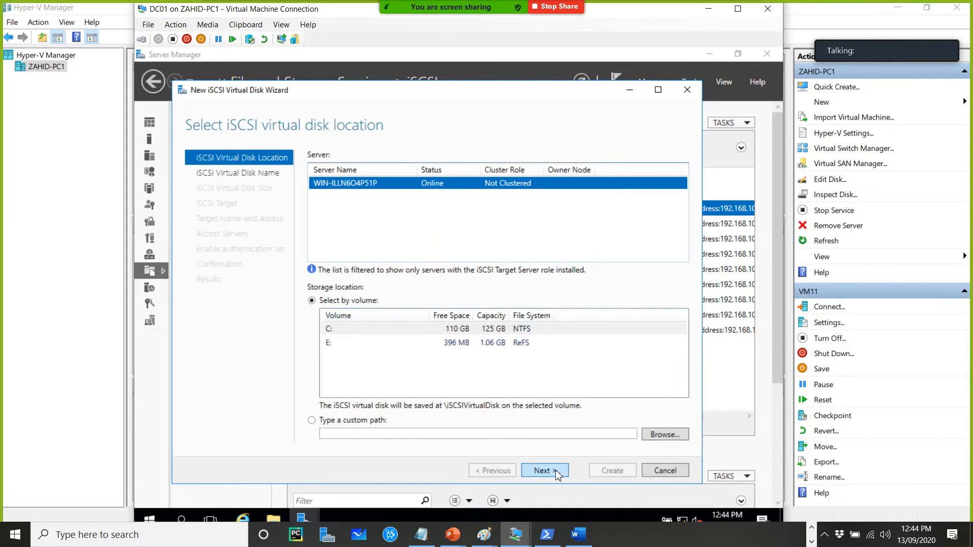
pyautogui.click(556, 474)
pyautogui.write('disk10')
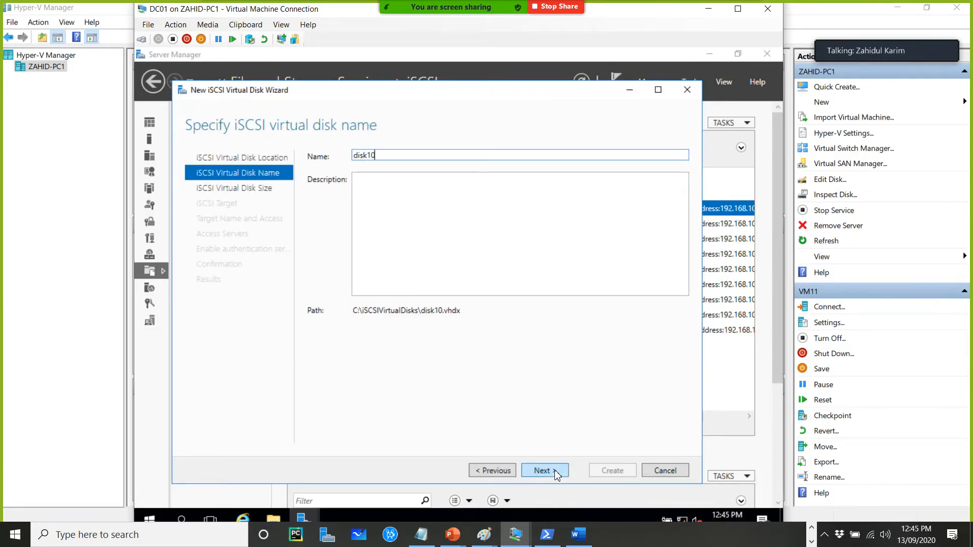
# Set disk10's size to 2 GB as a dynamically expanding disk
pyautogui.click(553, 473)
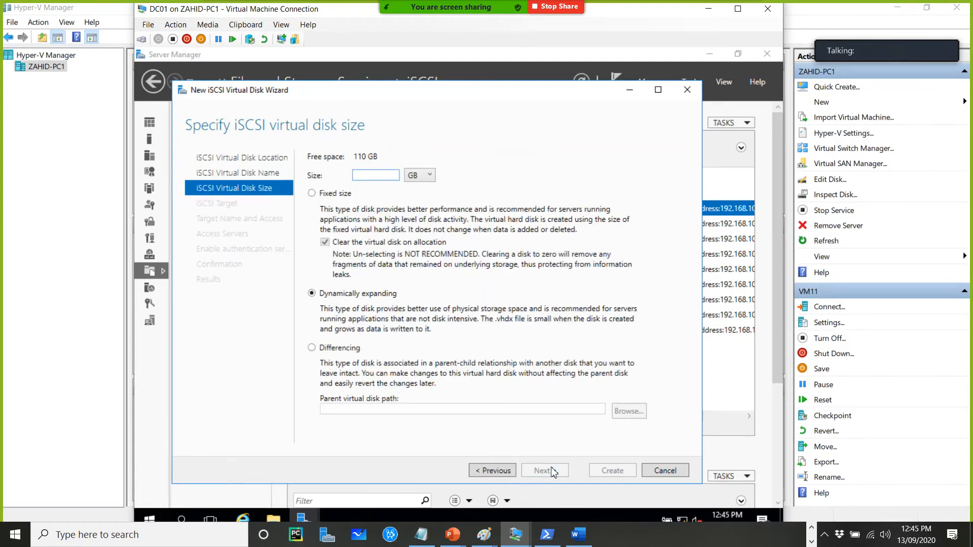
pyautogui.write('2')
pyautogui.click(554, 473)
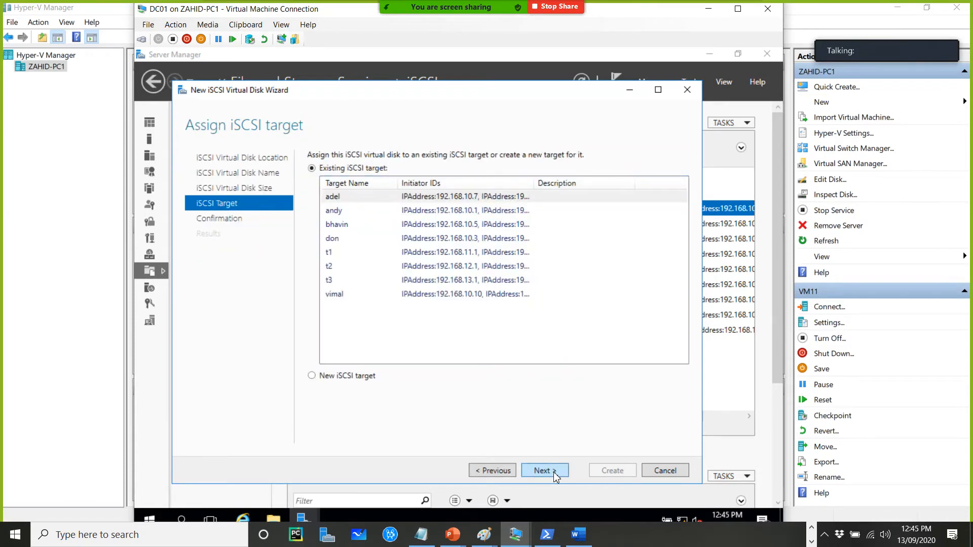
# Assign disk10 to the existing vimal target, create the disk, and close the wizard
pyautogui.click(553, 473)
pyautogui.click(499, 477)
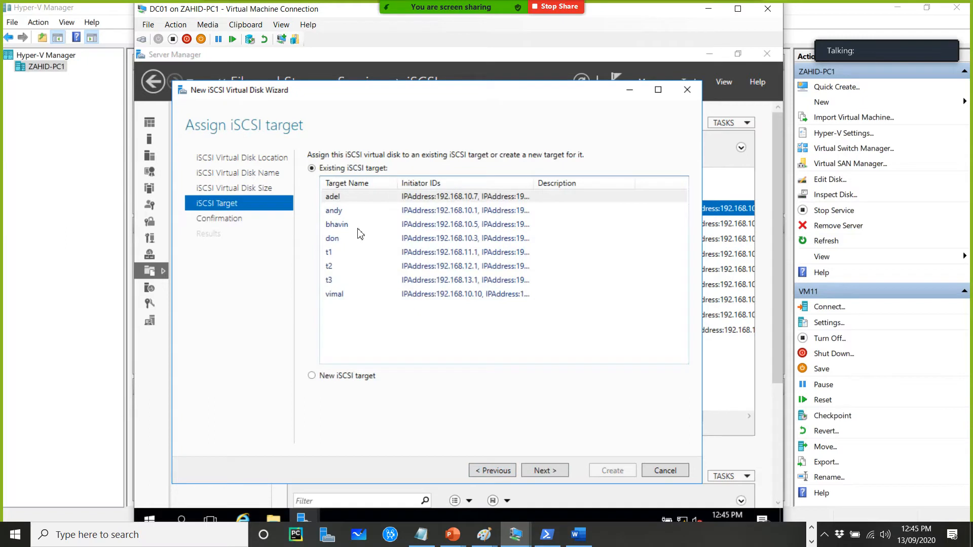
pyautogui.click(336, 295)
pyautogui.click(546, 470)
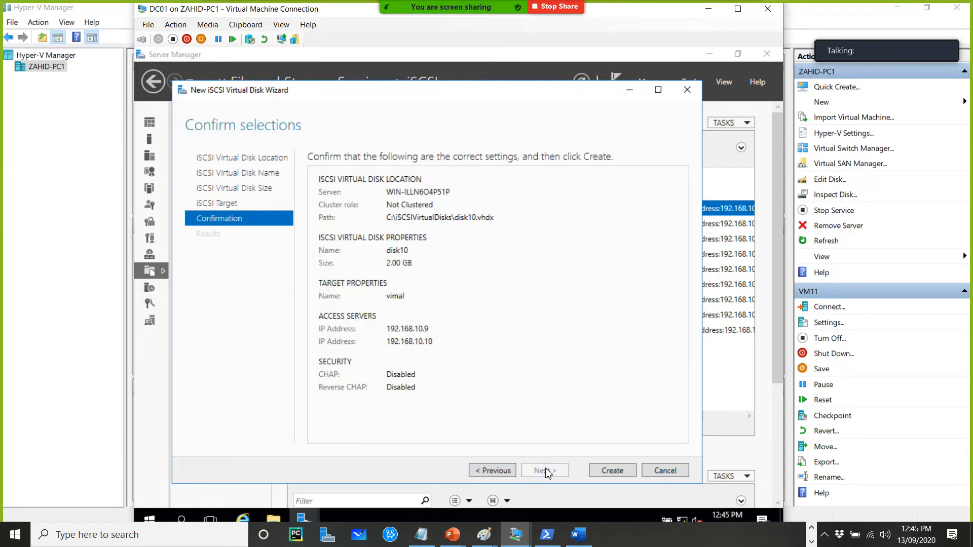
pyautogui.click(611, 471)
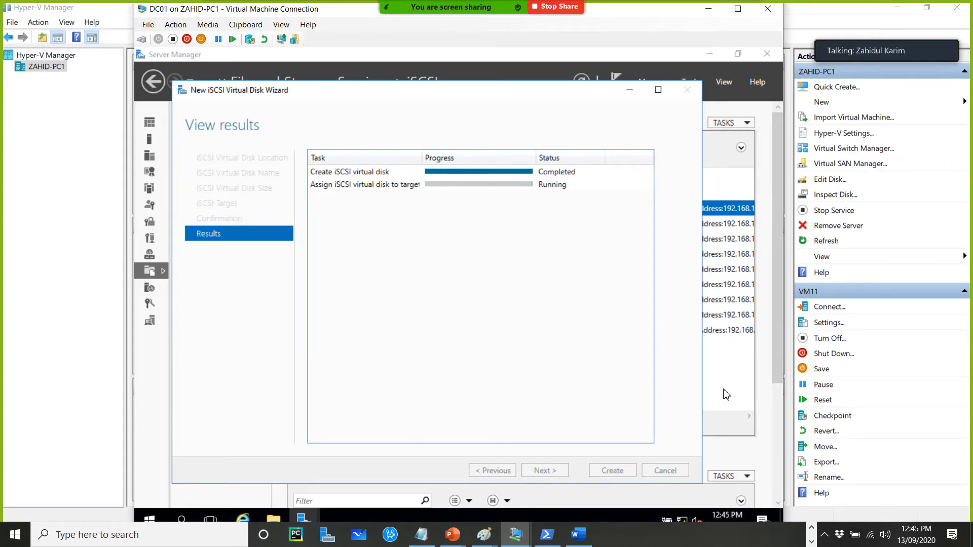
pyautogui.click(614, 471)
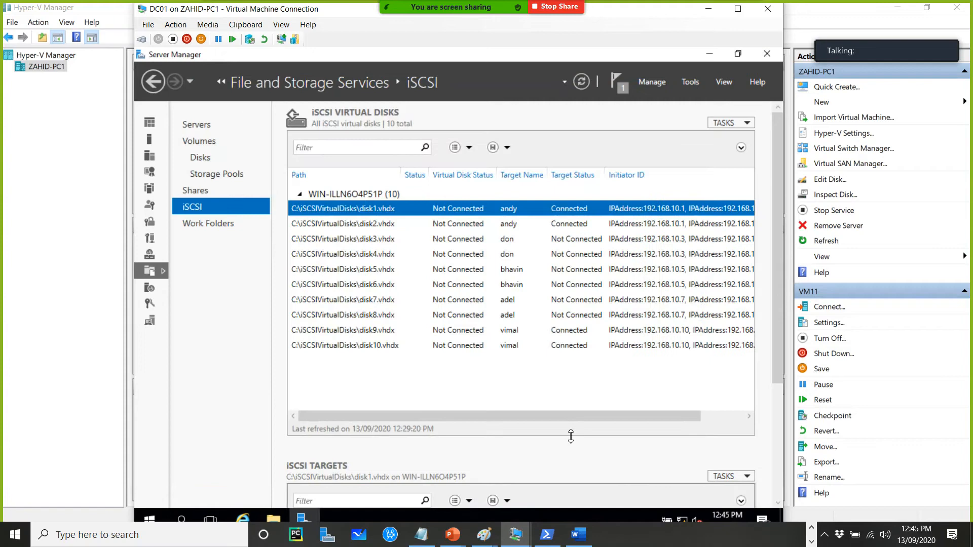
# Start another new iSCSI virtual disk on the C: volume and name it disk11
pyautogui.rightClick(533, 383)
pyautogui.click(555, 387)
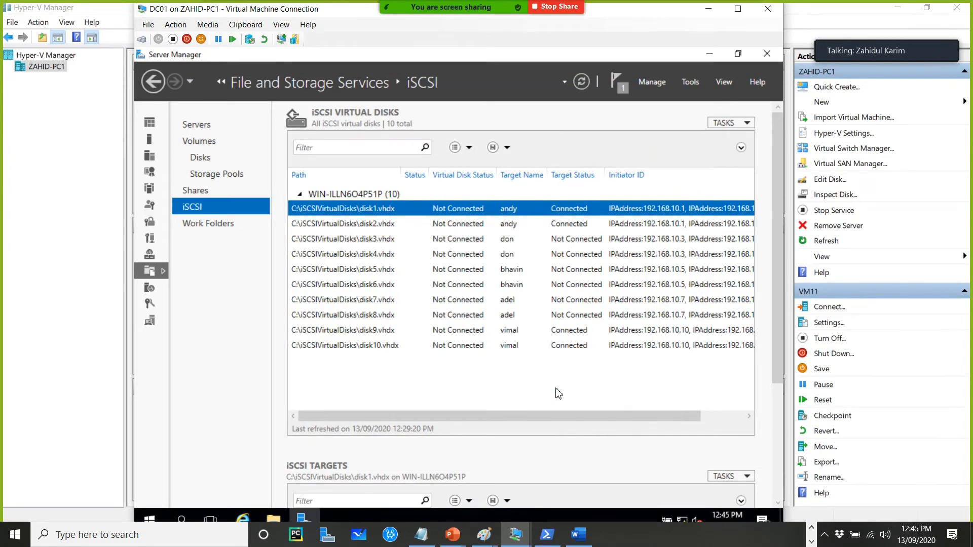
pyautogui.click(571, 488)
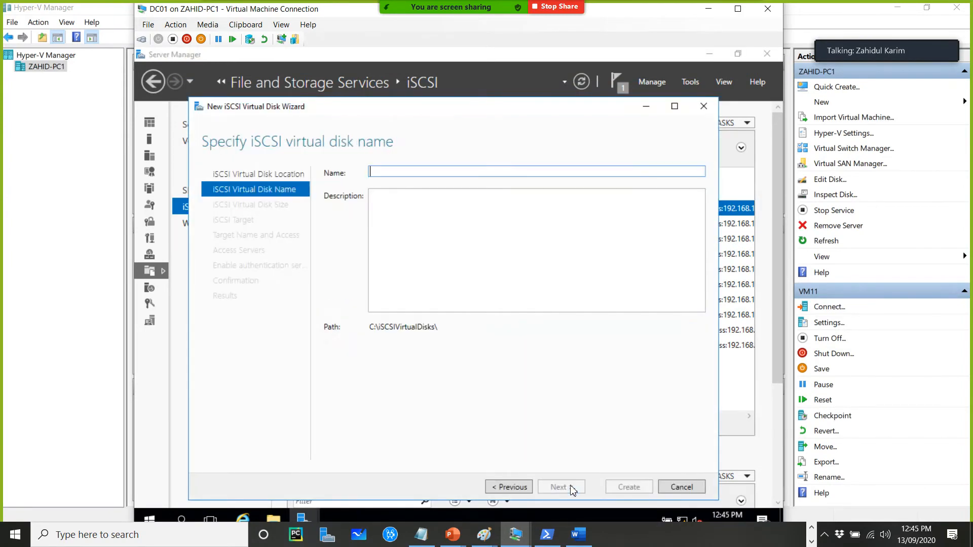
pyautogui.write('disk11')
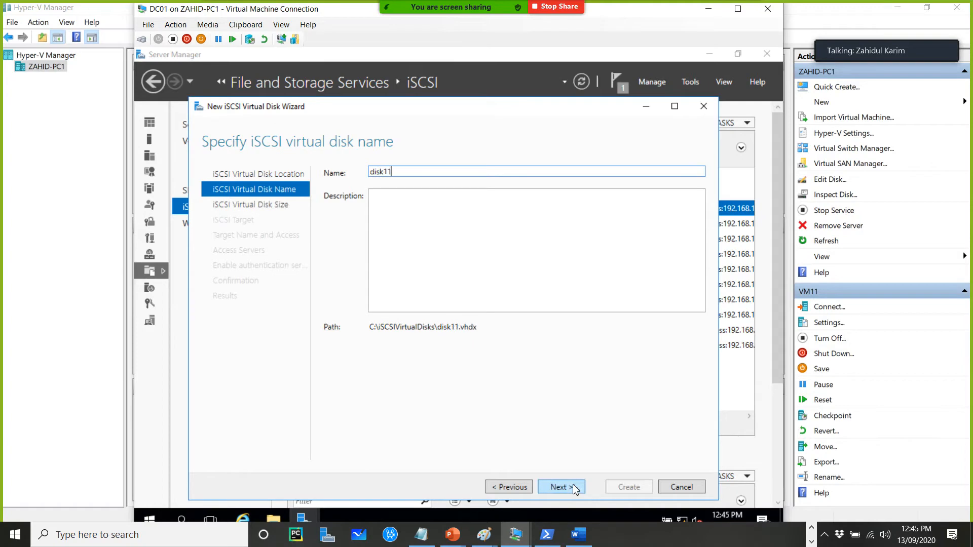
pyautogui.click(575, 488)
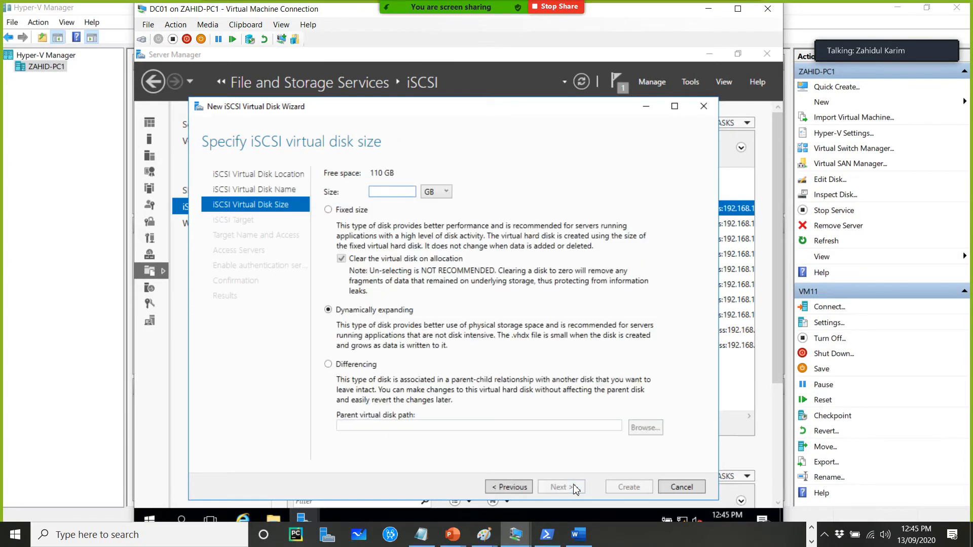
# Set disk11's size to 10 GB and create a new iSCSI target, entering the user's first name as its name
pyautogui.write('10')
pyautogui.click(574, 488)
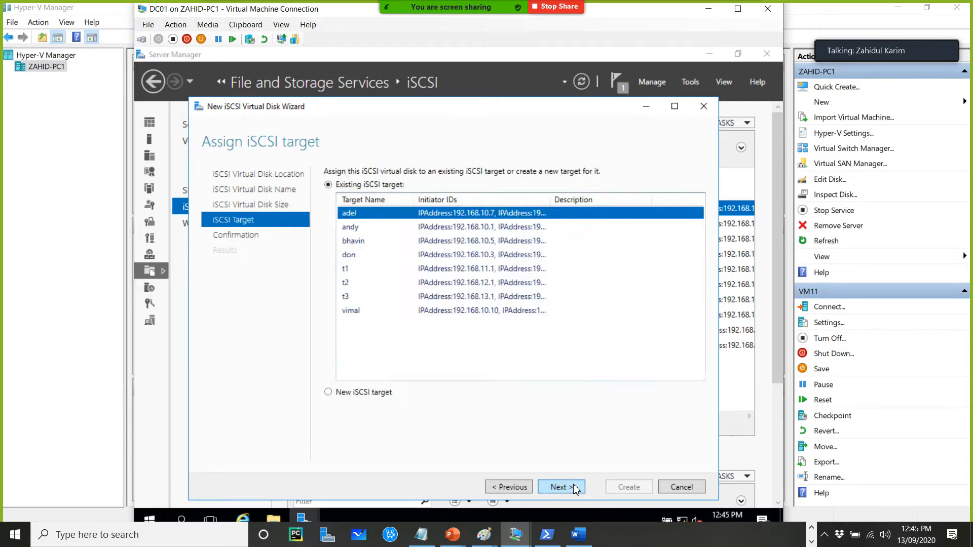
pyautogui.click(362, 394)
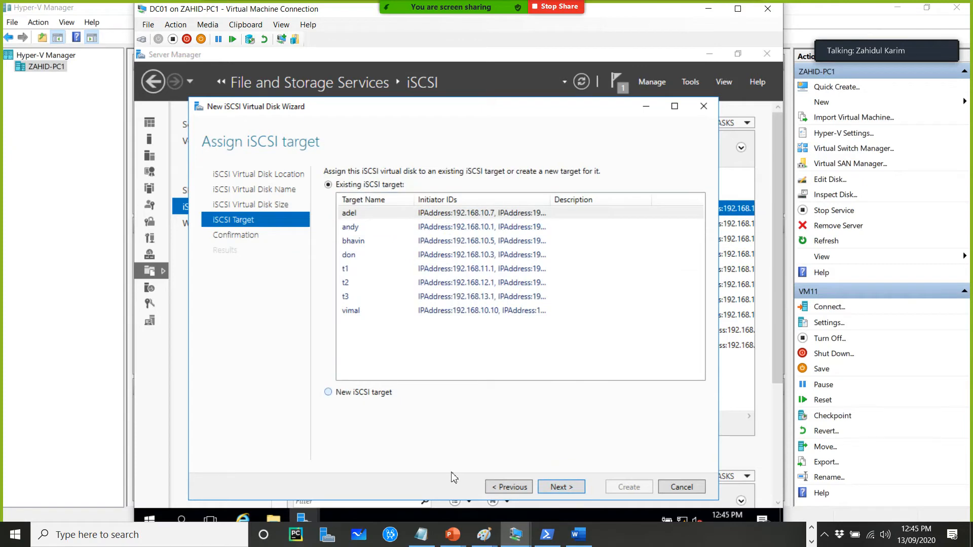
pyautogui.click(558, 487)
pyautogui.write('zahid')
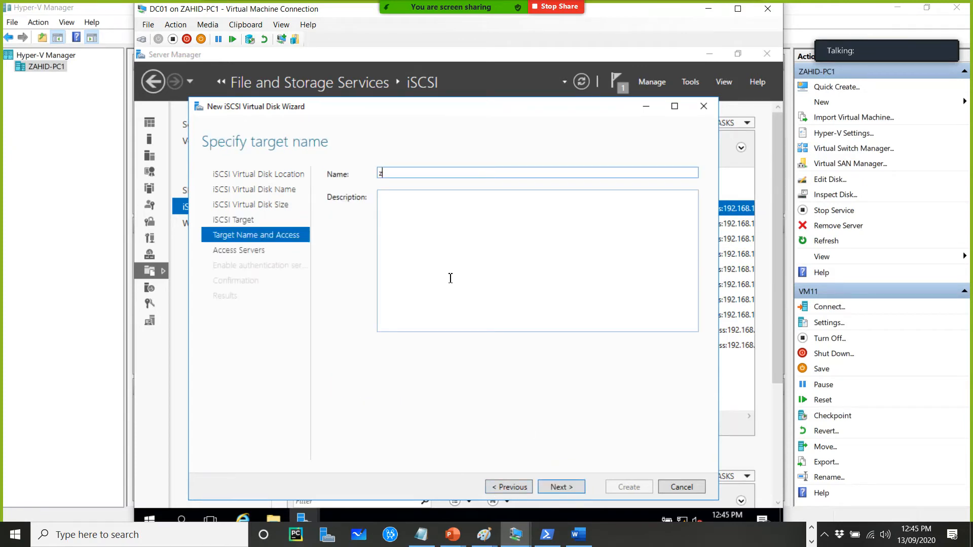
pyautogui.click(559, 486)
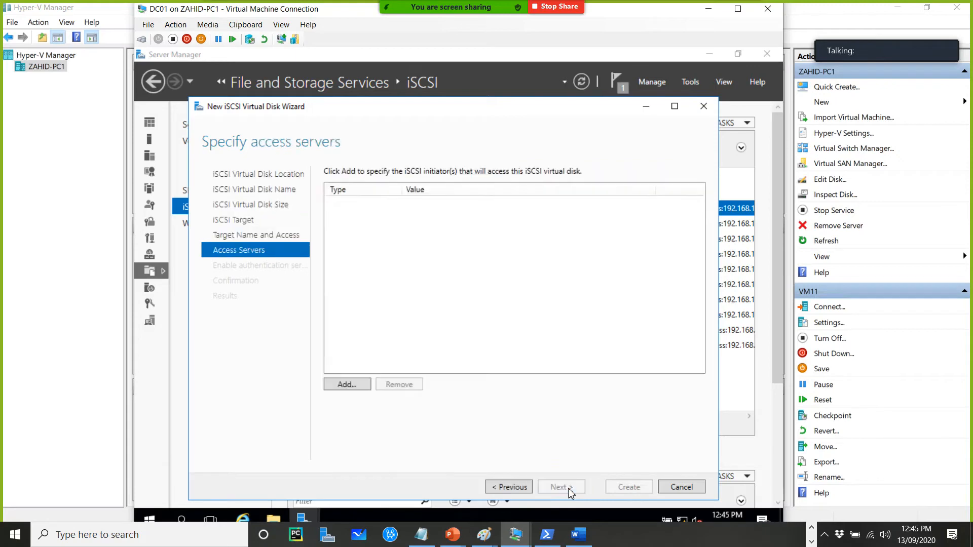
# Add an access server identified by IP address 192.168.10.11
pyautogui.click(358, 385)
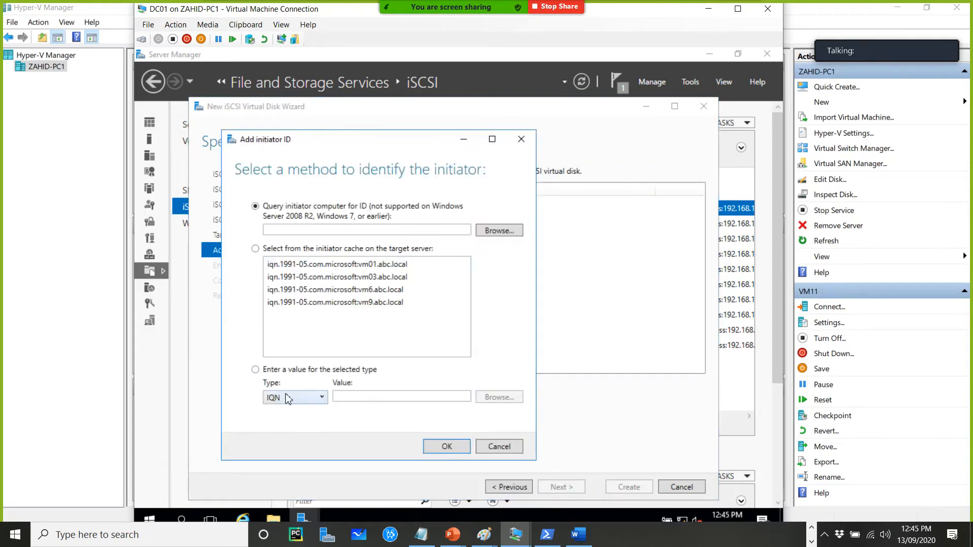
pyautogui.click(289, 398)
pyautogui.click(302, 430)
pyautogui.click(365, 398)
pyautogui.write('192.16')
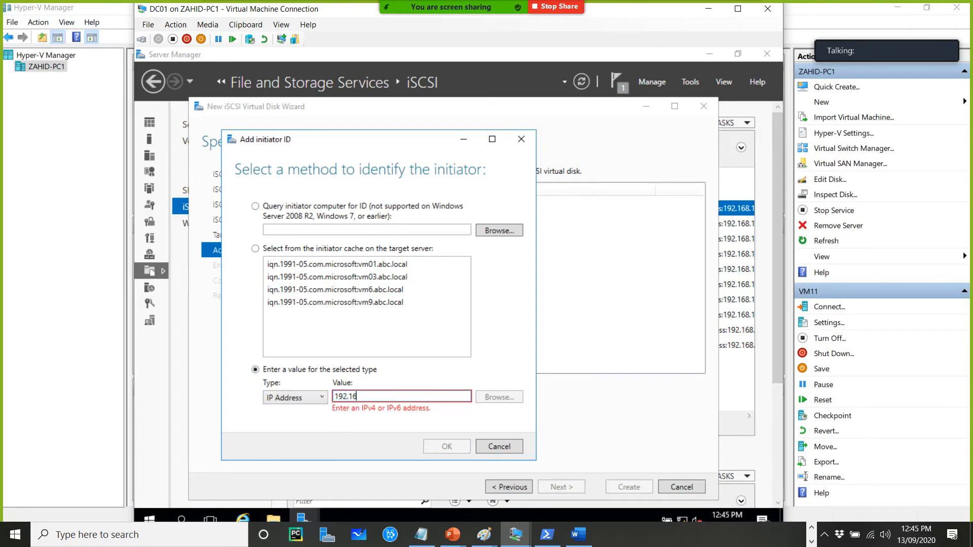
pyautogui.write('8.10.11')
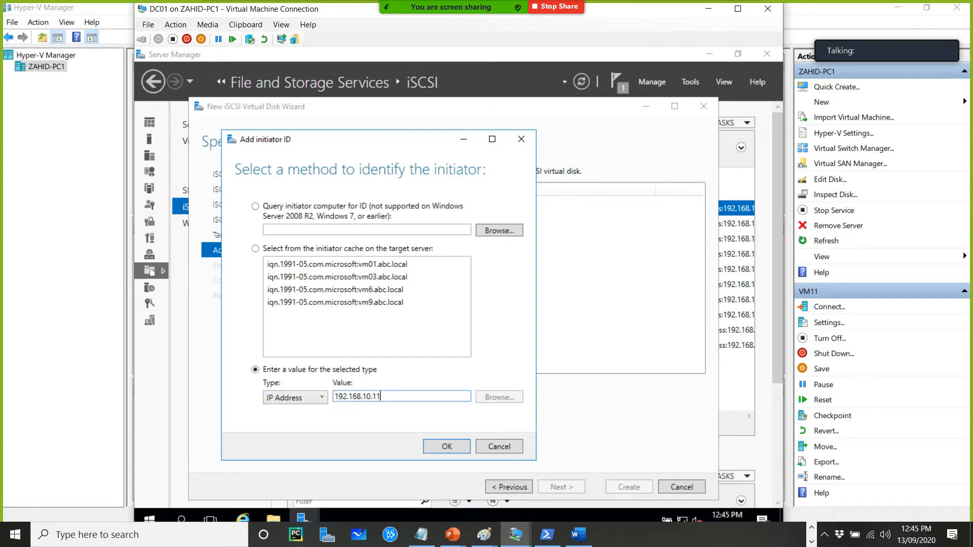
pyautogui.click(432, 449)
# Skip authentication and create disk11 with its new target
pyautogui.click(568, 489)
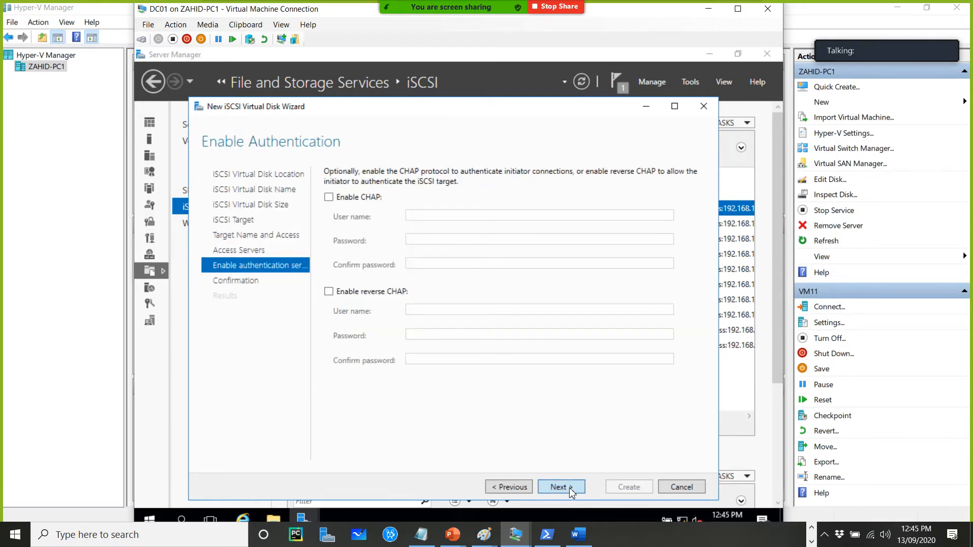
pyautogui.click(567, 487)
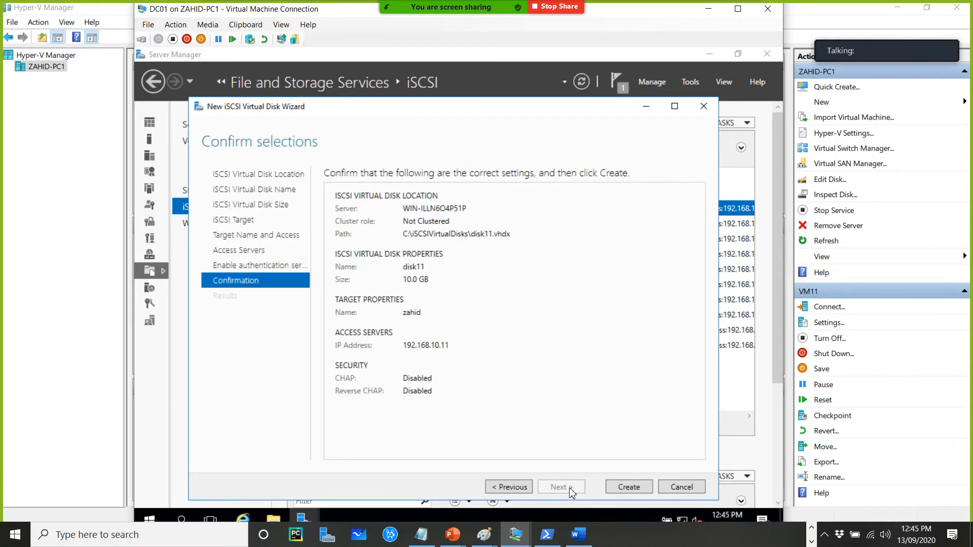
pyautogui.click(636, 489)
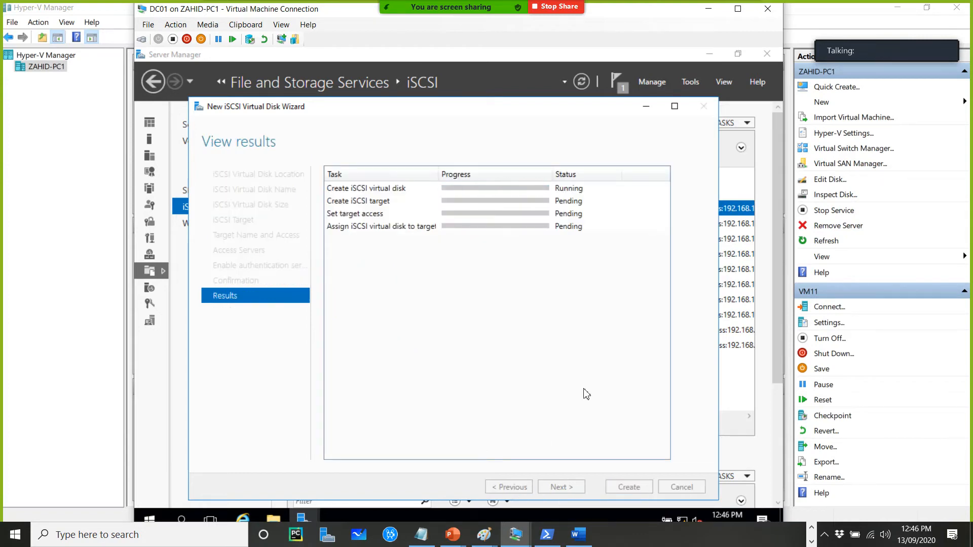
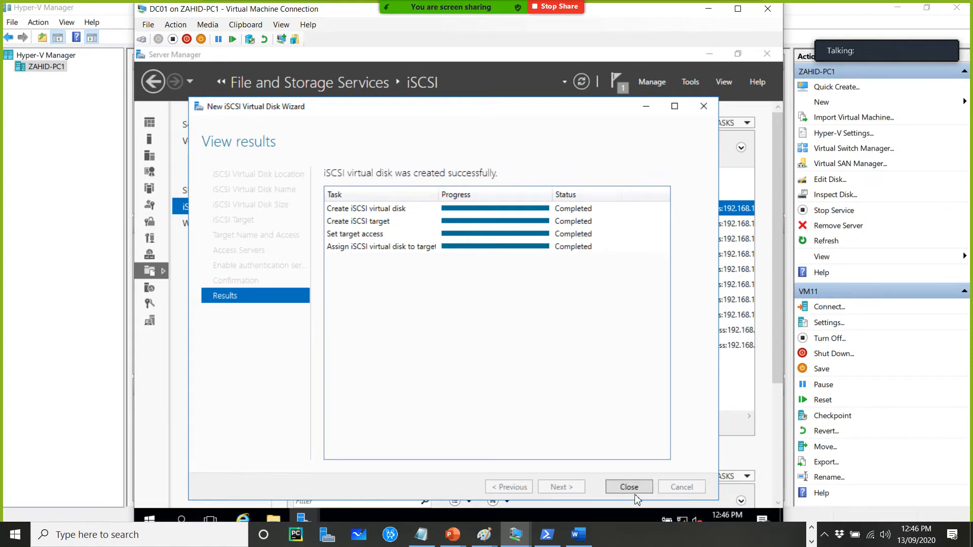
# Close the finished wizard and start another new iSCSI virtual disk on the C: volume
pyautogui.click(636, 487)
pyautogui.rightClick(448, 392)
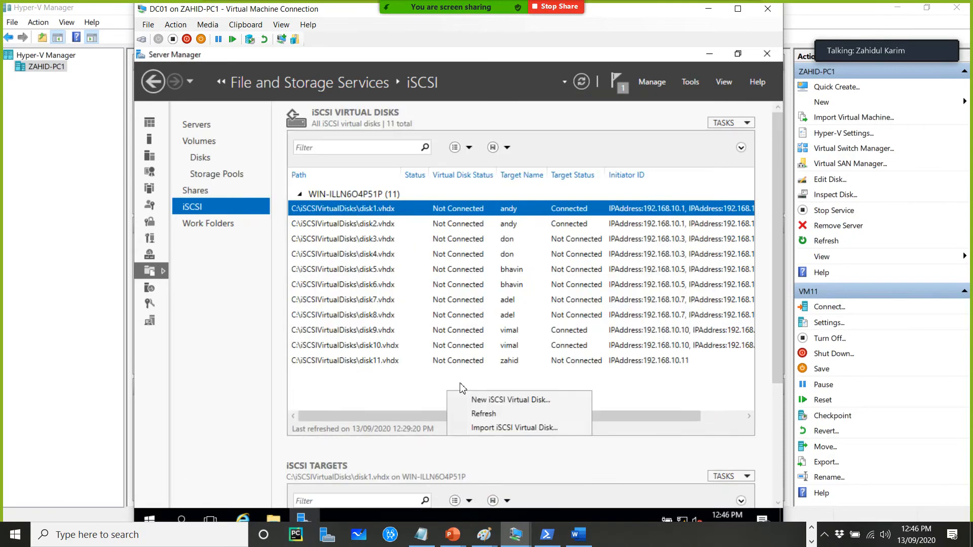
pyautogui.click(483, 404)
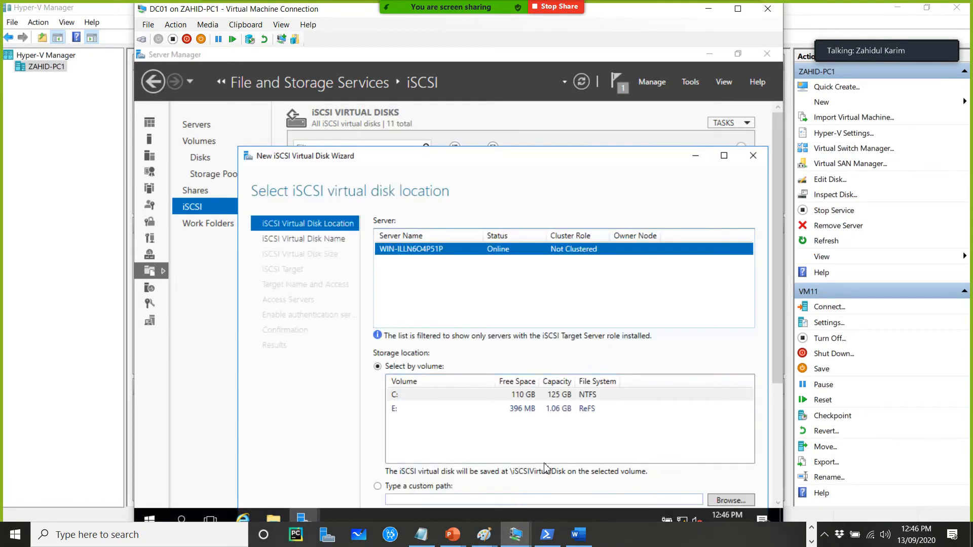
pyautogui.moveTo(504, 162); pyautogui.dragTo(468, 97)
pyautogui.click(573, 470)
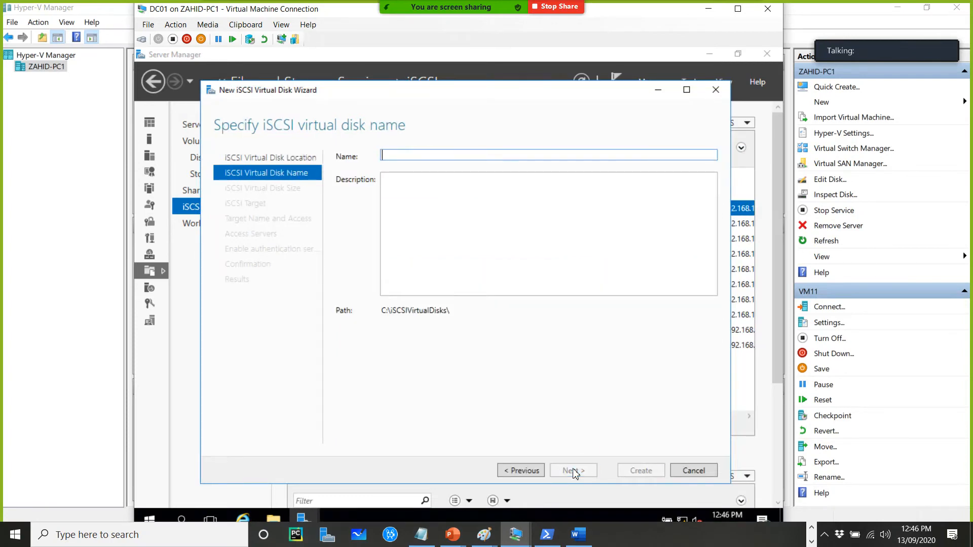
# Name the new iSCSI virtual disk disk12 and set its size to 2 GB
pyautogui.write('disk12')
pyautogui.click(573, 471)
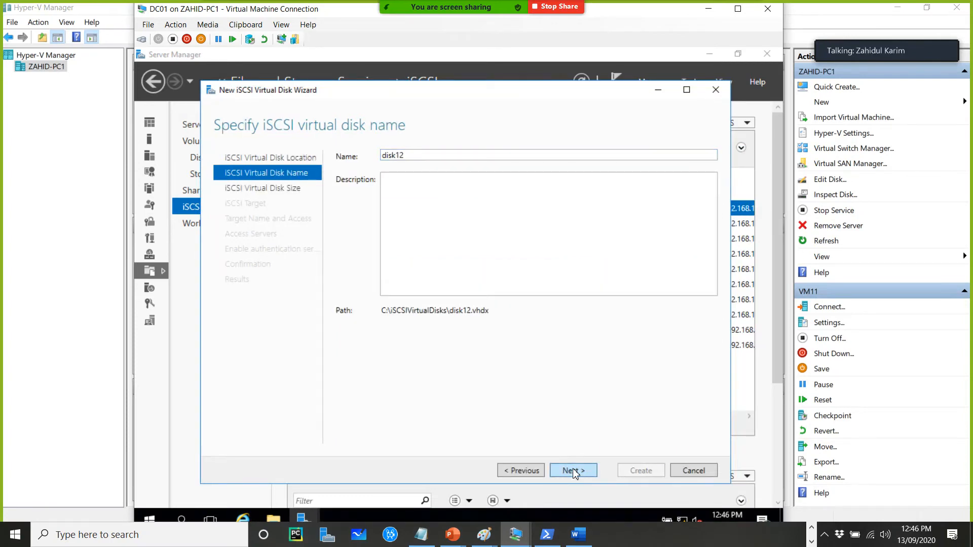
pyautogui.write('2')
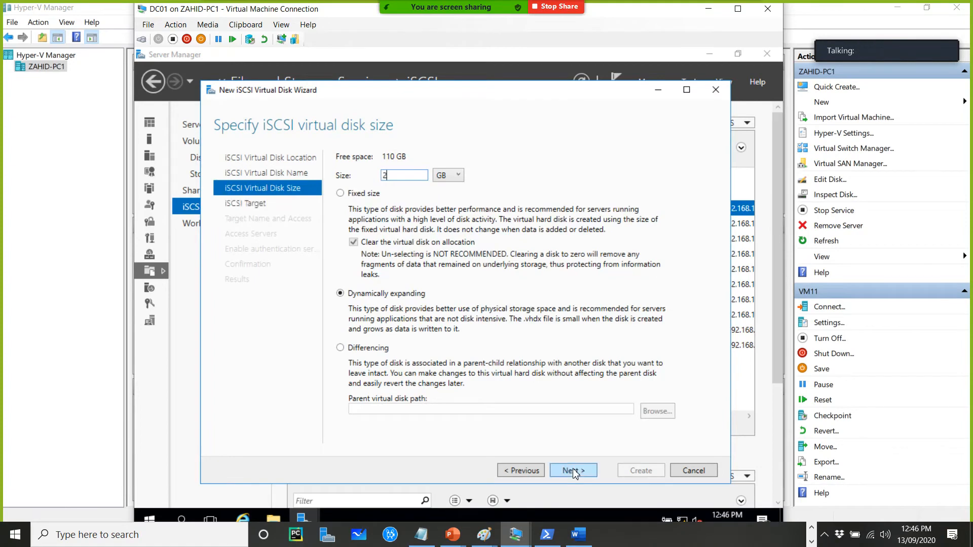
pyautogui.click(573, 471)
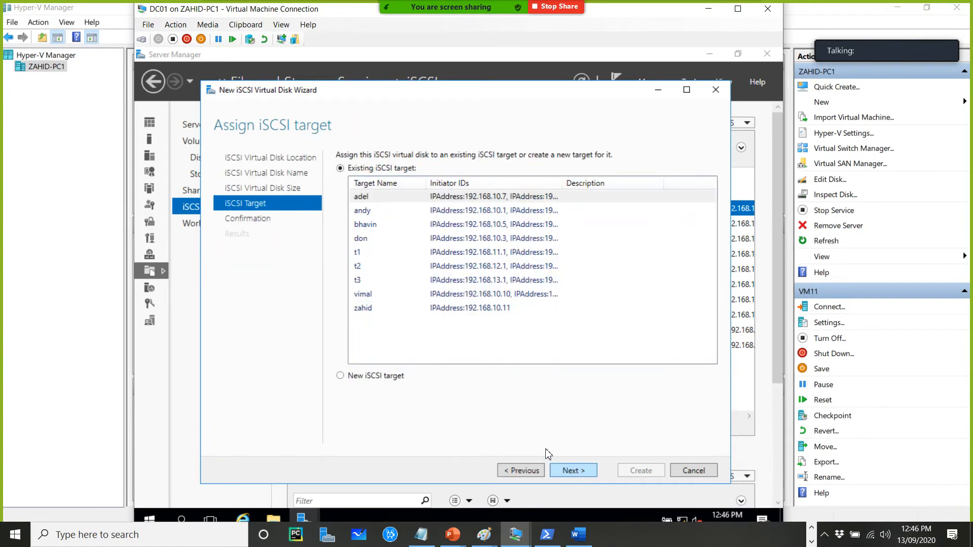
# Assign disk12 to the existing target whose initiator is 192.168.10.11 and create it
pyautogui.click(420, 307)
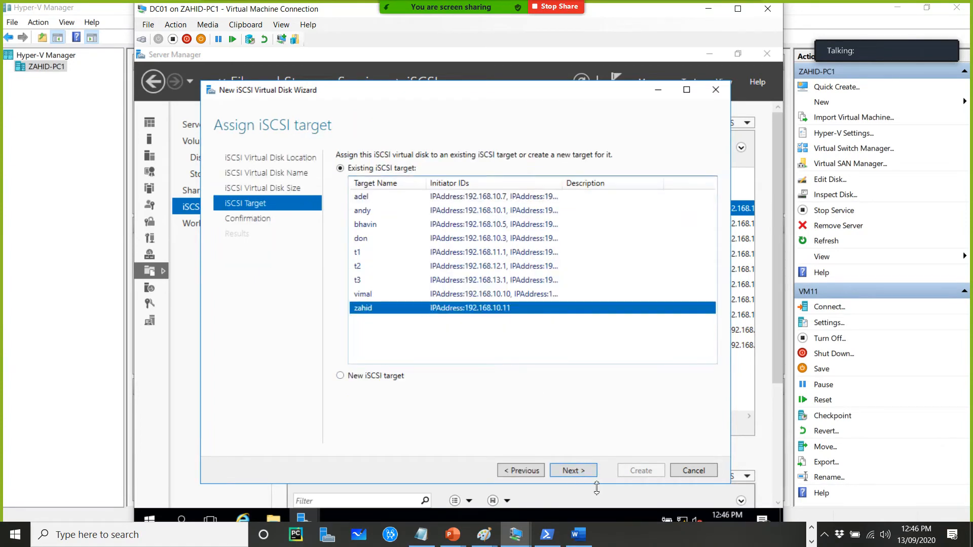
pyautogui.click(582, 471)
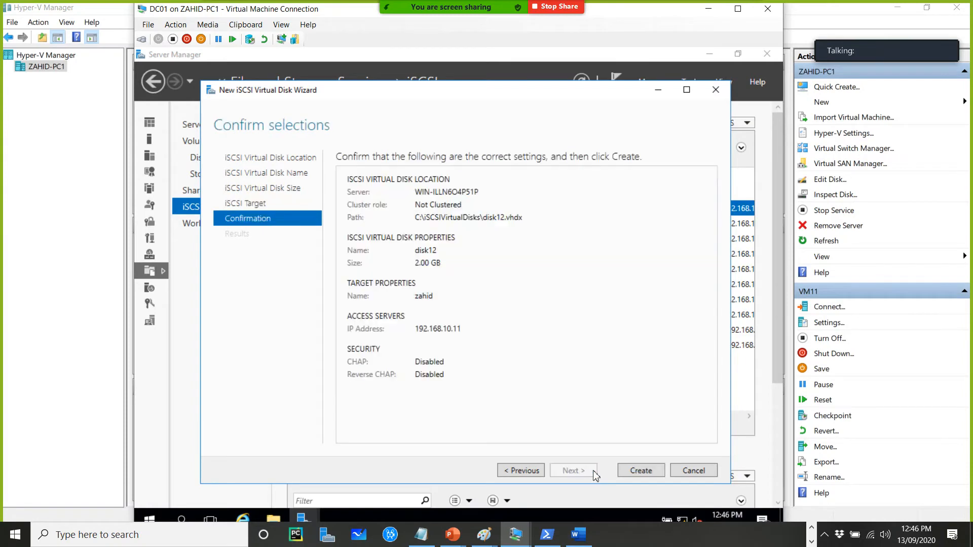
pyautogui.click(640, 471)
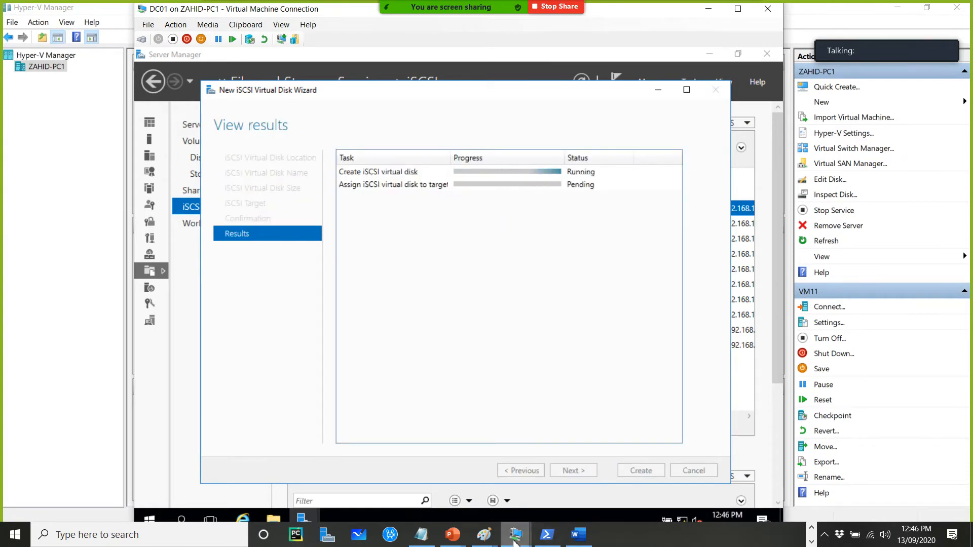
# Switch to the VM11 console and sign in as ABC\administrator with the account password
pyautogui.moveTo(514, 540)
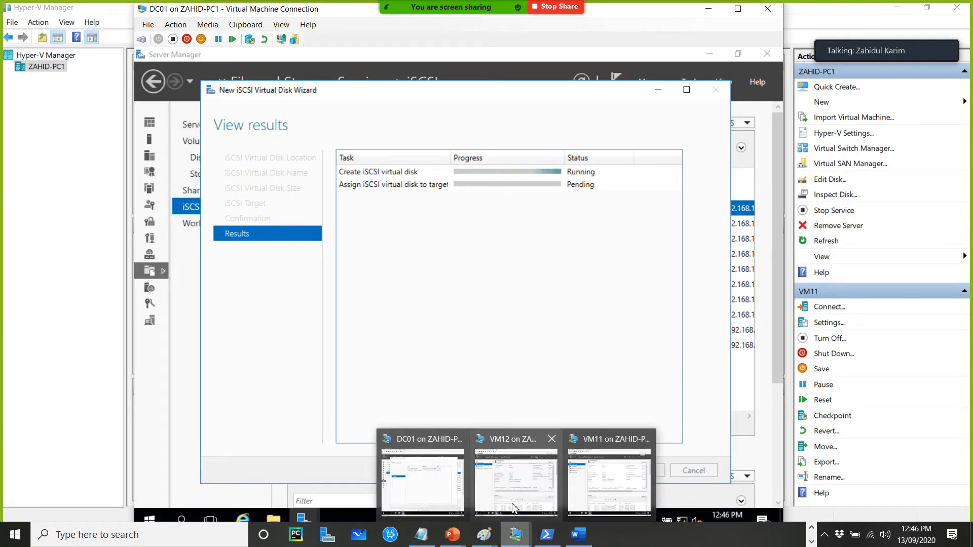
pyautogui.click(611, 486)
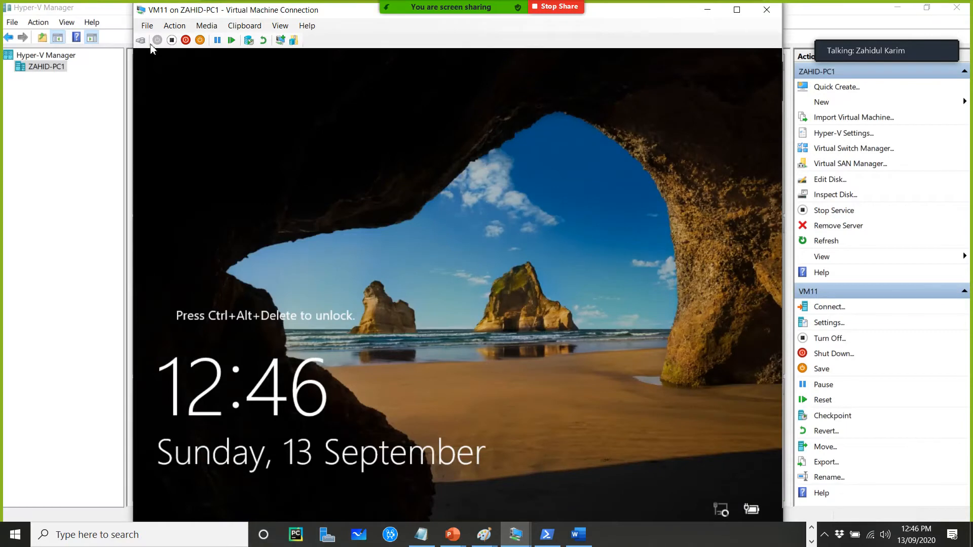
pyautogui.click(141, 41)
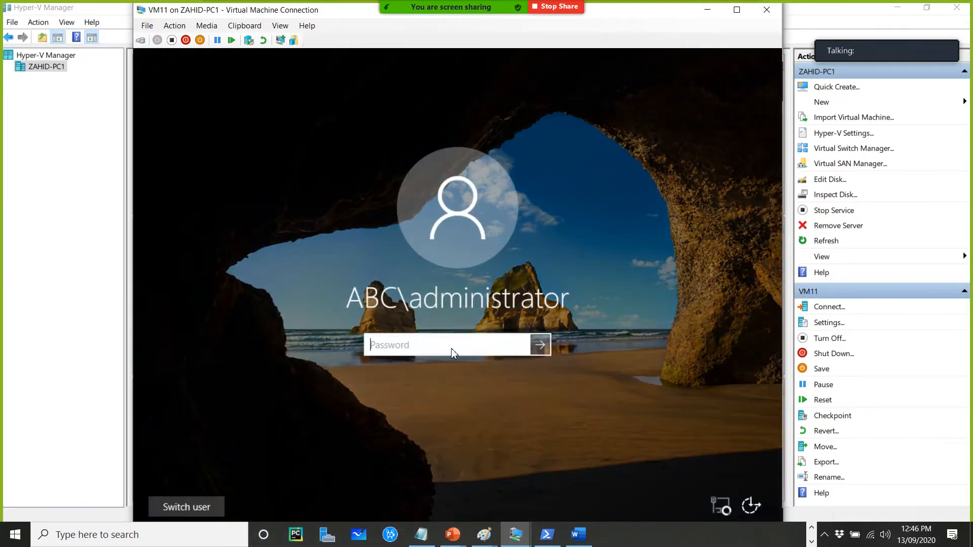
pyautogui.write('•••••••')
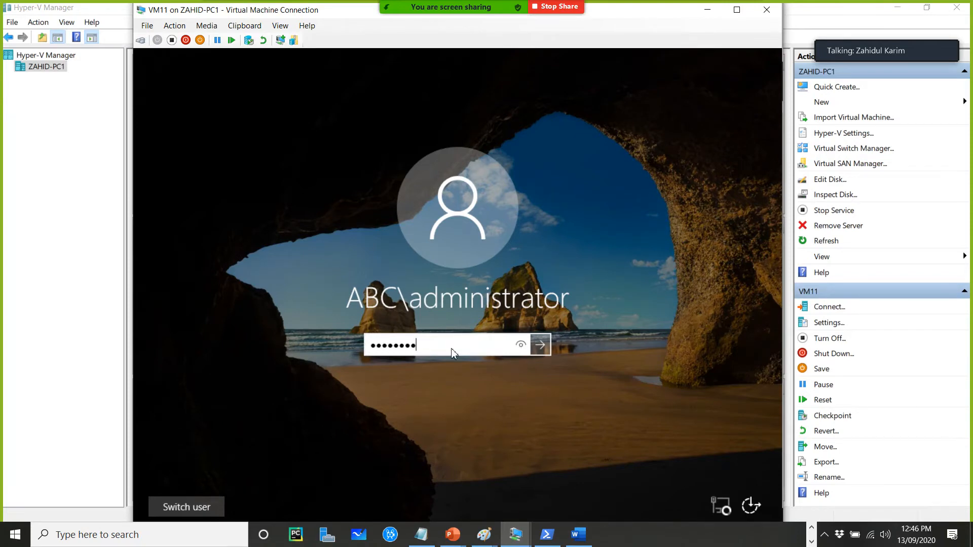
pyautogui.press('Return')
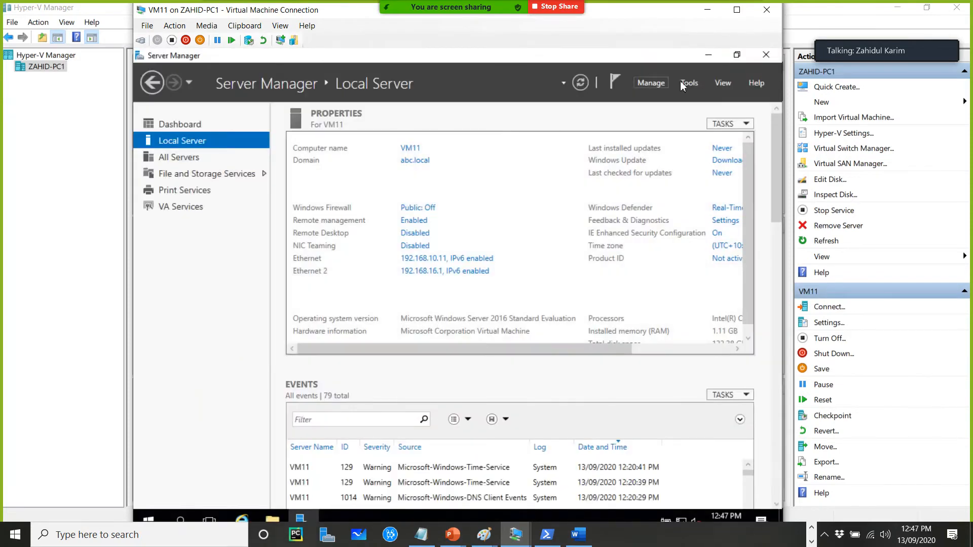
# Open the iSCSI Initiator on VM11
pyautogui.click(690, 85)
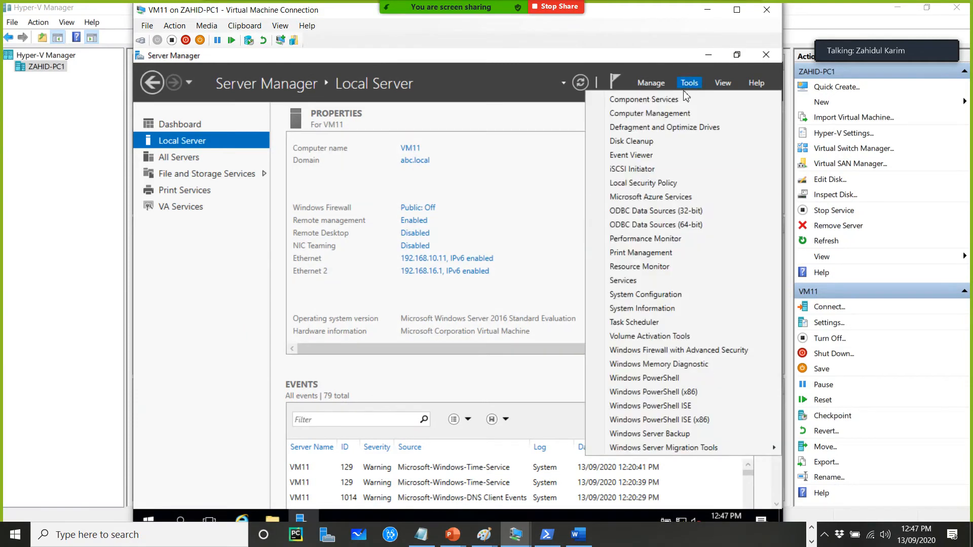
pyautogui.click(636, 171)
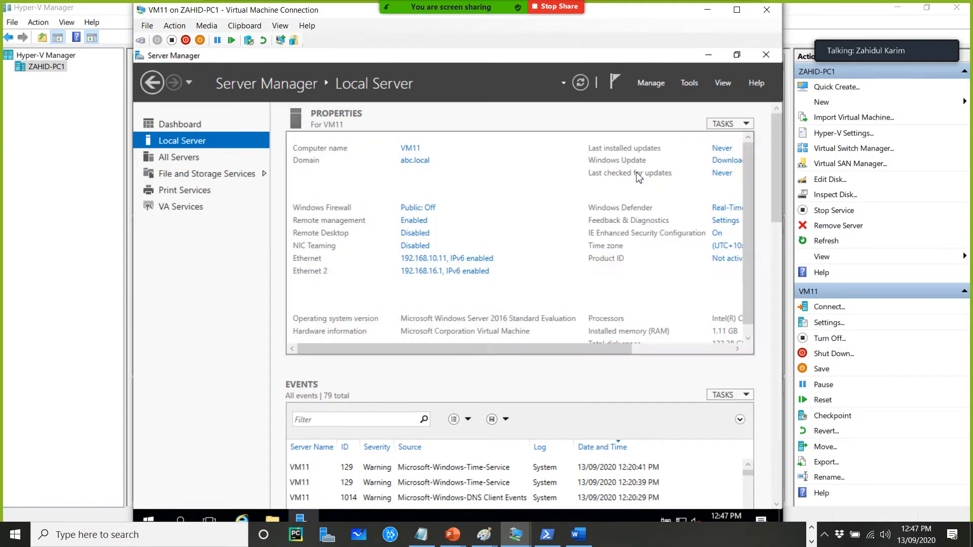
pyautogui.click(506, 337)
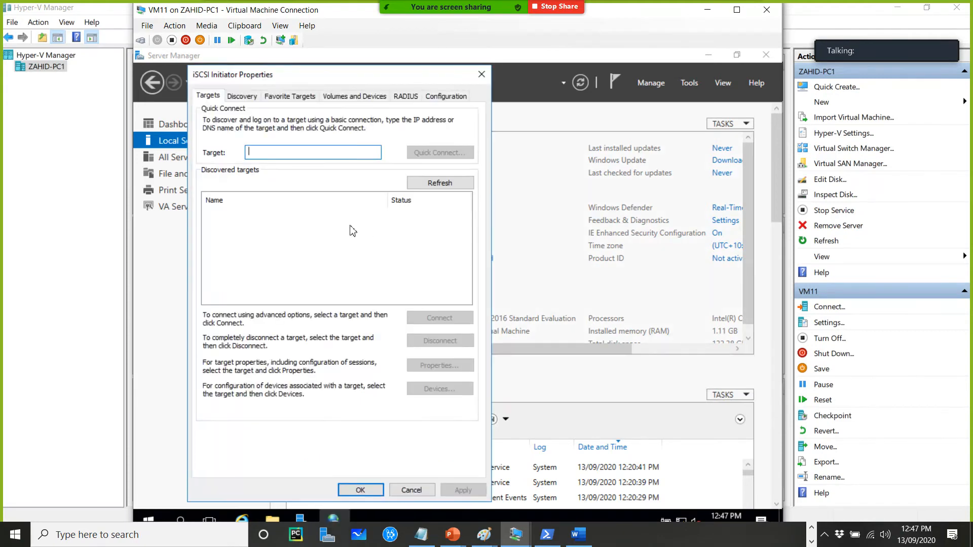
# Quick-connect VM11's initiator to target 192.168.10.100 and close the iSCSI Initiator properties
pyautogui.write('192.168.1')
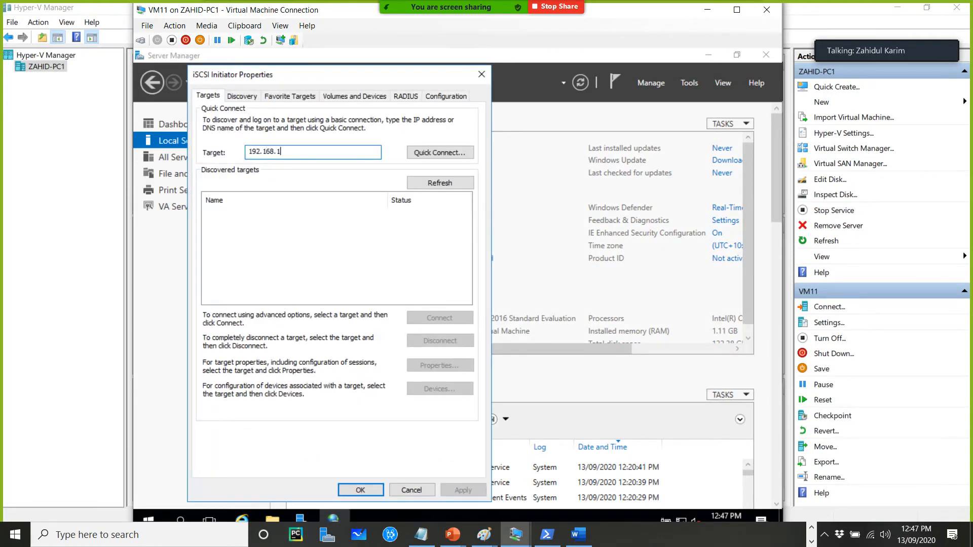
pyautogui.write('0.100')
pyautogui.click(440, 154)
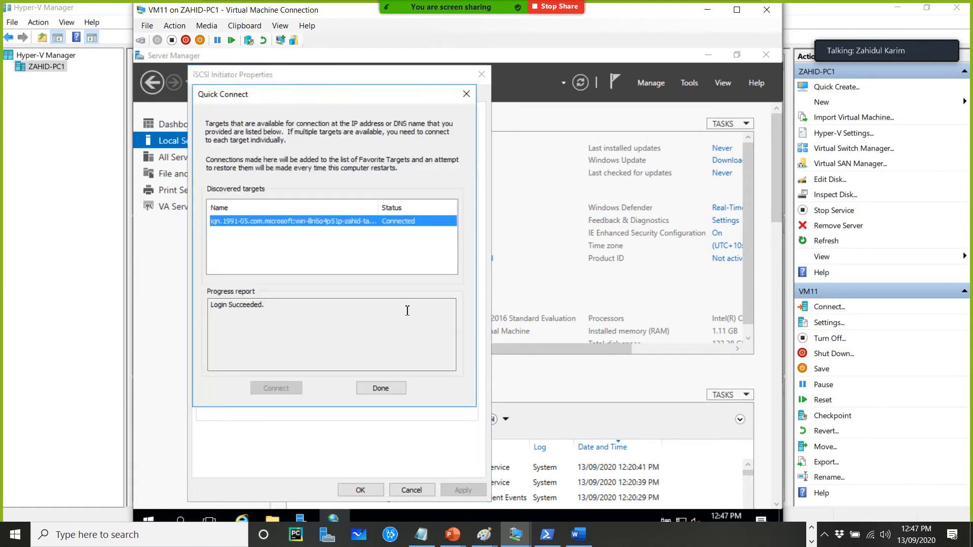
pyautogui.click(381, 389)
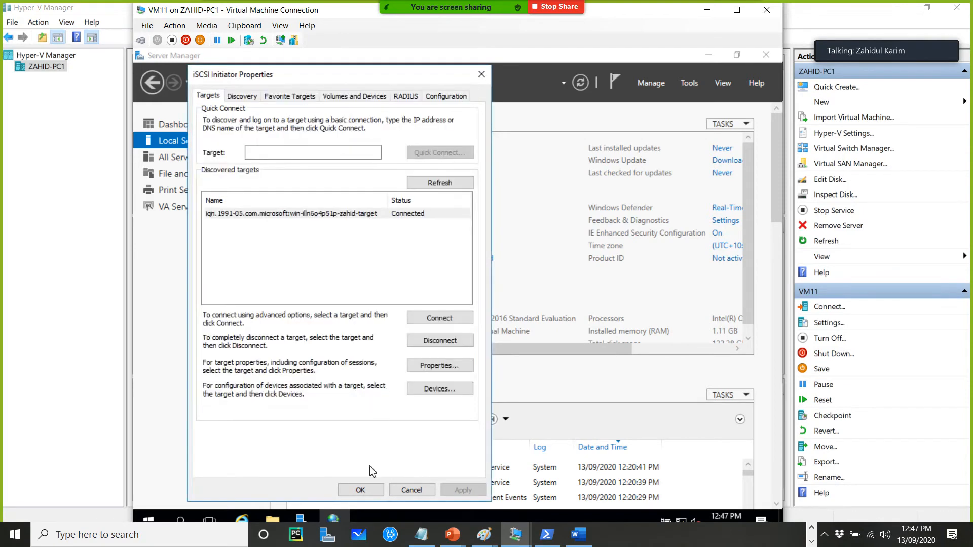
pyautogui.click(360, 491)
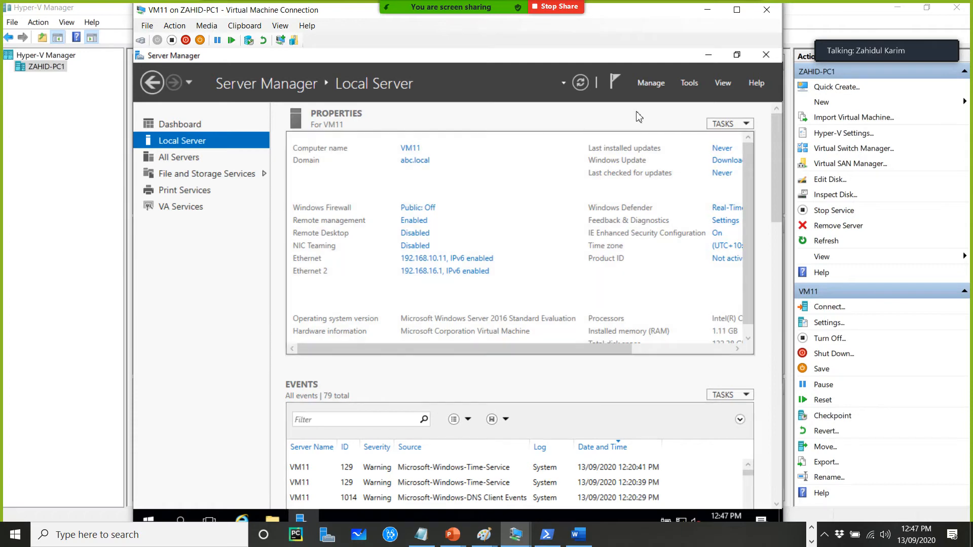
# Close the completed disk12 wizard on DC01 and open VM12's console from Hyper-V Manager
pyautogui.click(708, 13)
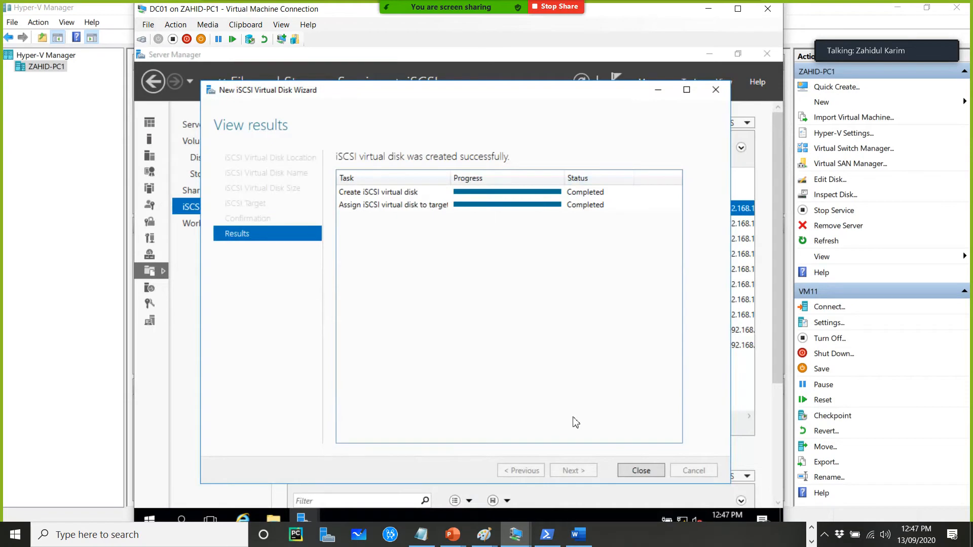
pyautogui.click(639, 469)
pyautogui.click(69, 364)
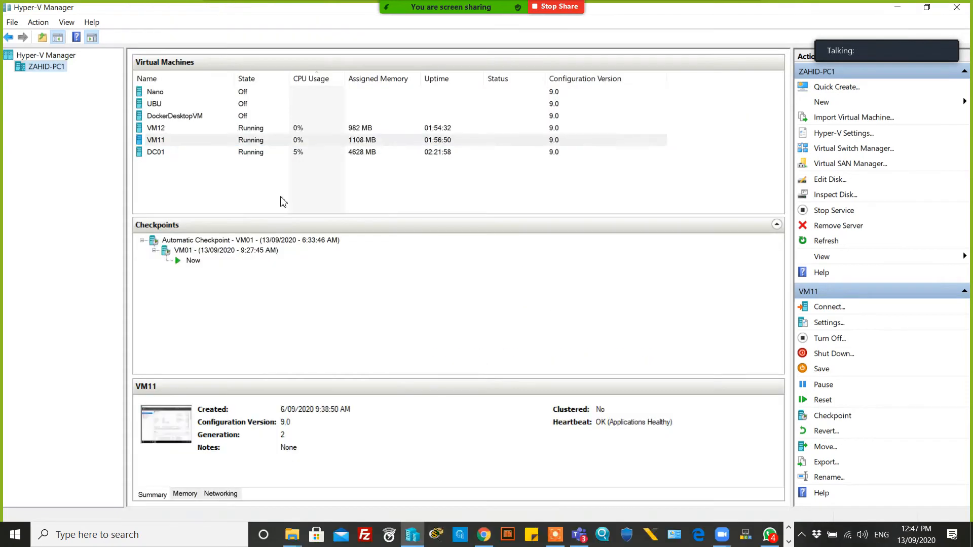
pyautogui.click(224, 148)
pyautogui.doubleClick(254, 128)
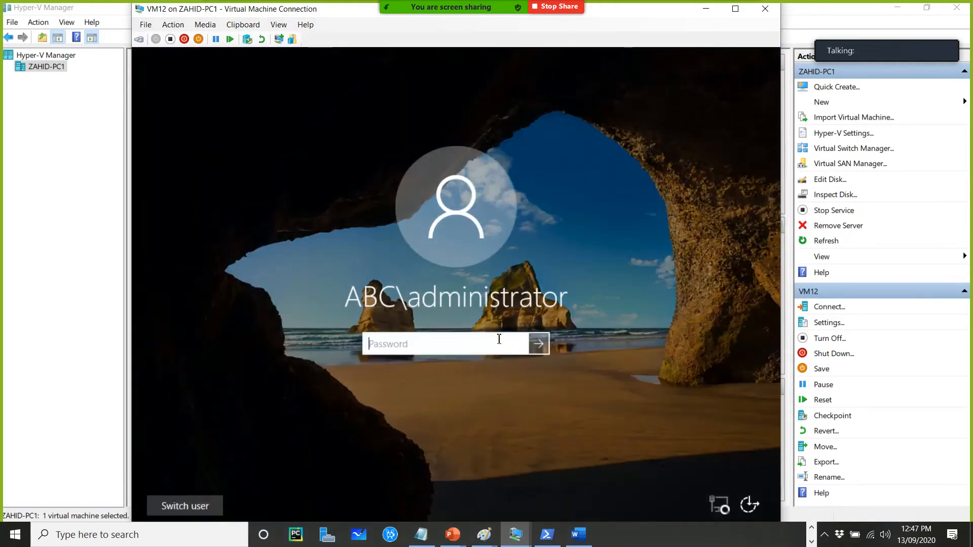
# Enter the administrator account password on VM12's sign-in screen
pyautogui.write('P•••••')
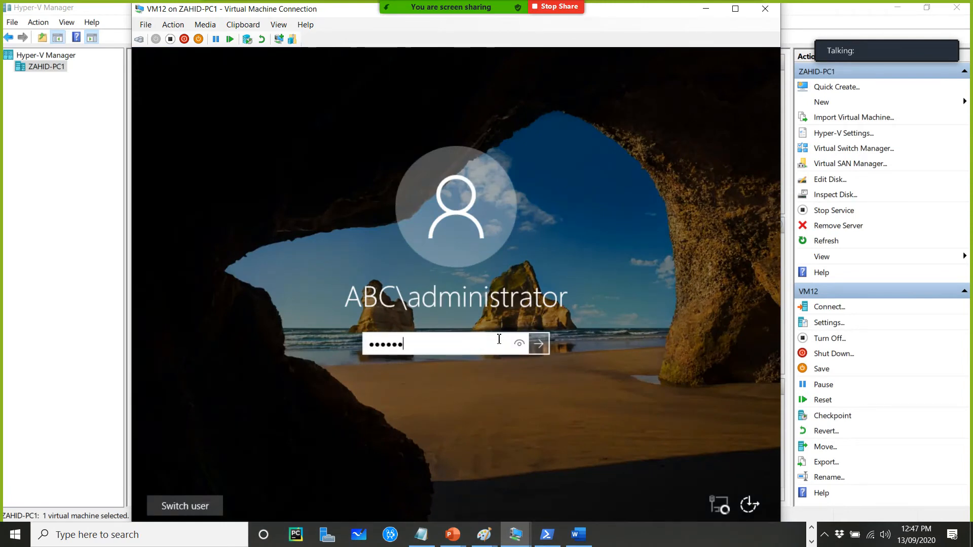
pyautogui.write('••')
pyautogui.press('Return')
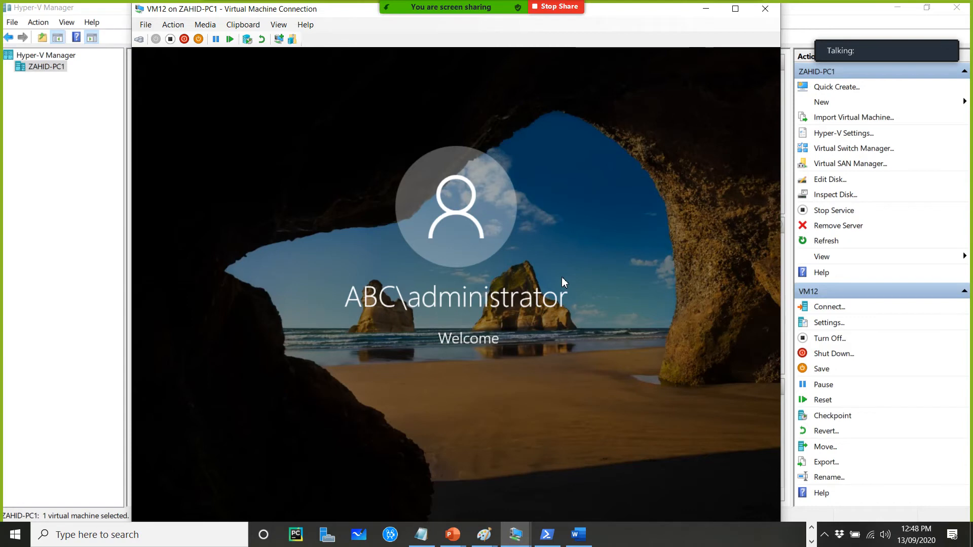
# Re-enter the administrator account password to sign in to VM12
pyautogui.moveTo(319, 10)
pyautogui.mouseDown()
pyautogui.moveTo(324, 26)
pyautogui.moveTo(365, 33)
pyautogui.moveTo(307, 9)
pyautogui.mouseUp()
pyautogui.click(425, 366)
pyautogui.write('••••••••')
pyautogui.press('Return')
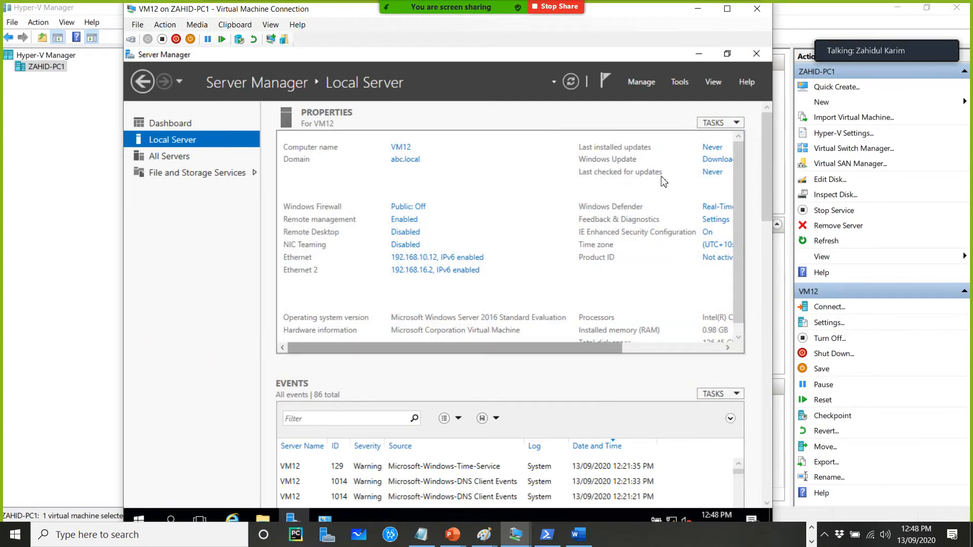
# Open the iSCSI Initiator on VM12 and try quick-connecting to target 192.168.10.100
pyautogui.click(679, 85)
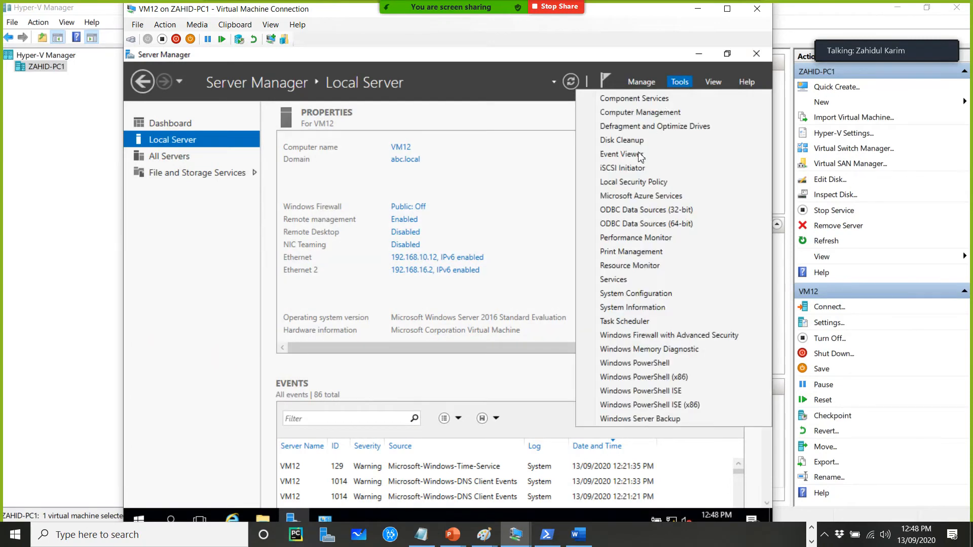
pyautogui.click(623, 171)
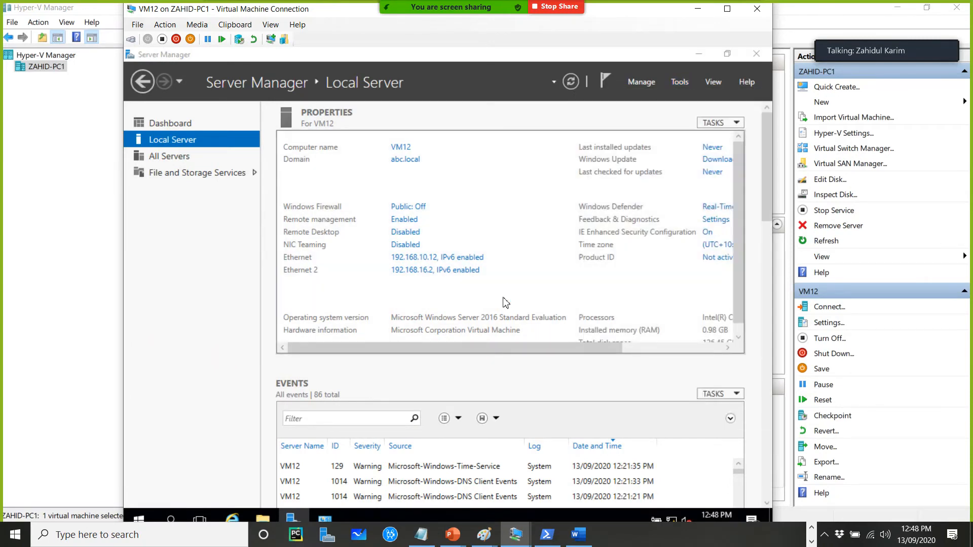
pyautogui.write('192.168.10.100')
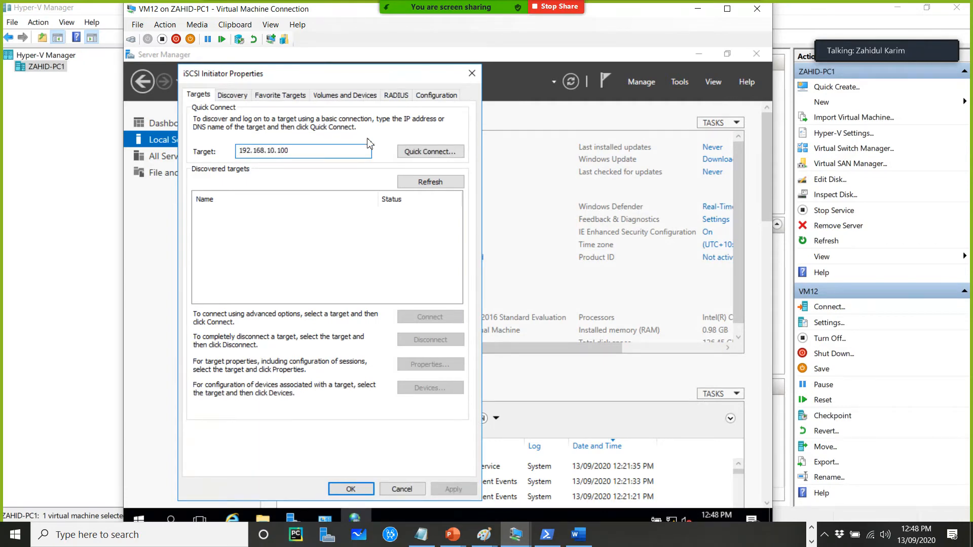
pyautogui.click(422, 152)
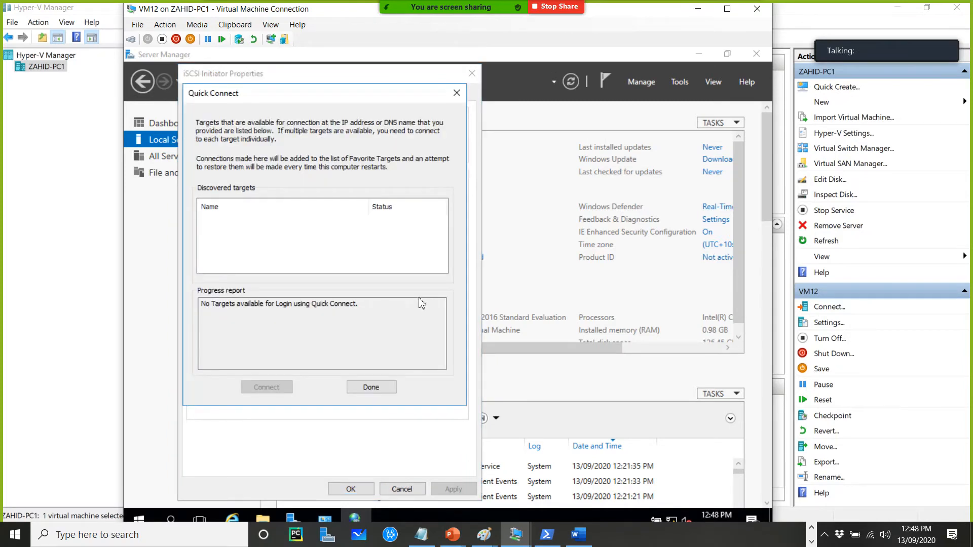
pyautogui.click(379, 387)
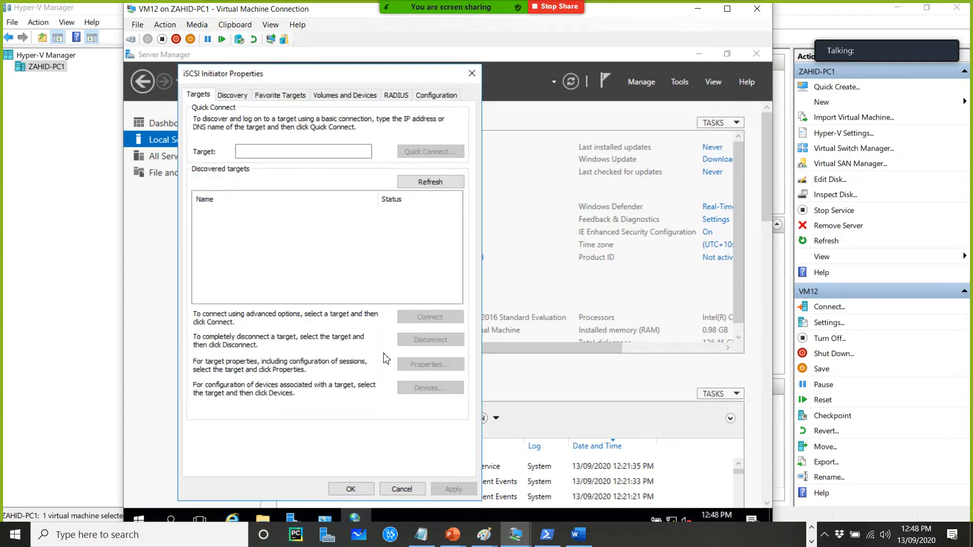
# Retry quick-connecting VM12's initiator to target 192.168.10.100
pyautogui.click(337, 152)
pyautogui.write('192.168.10.100')
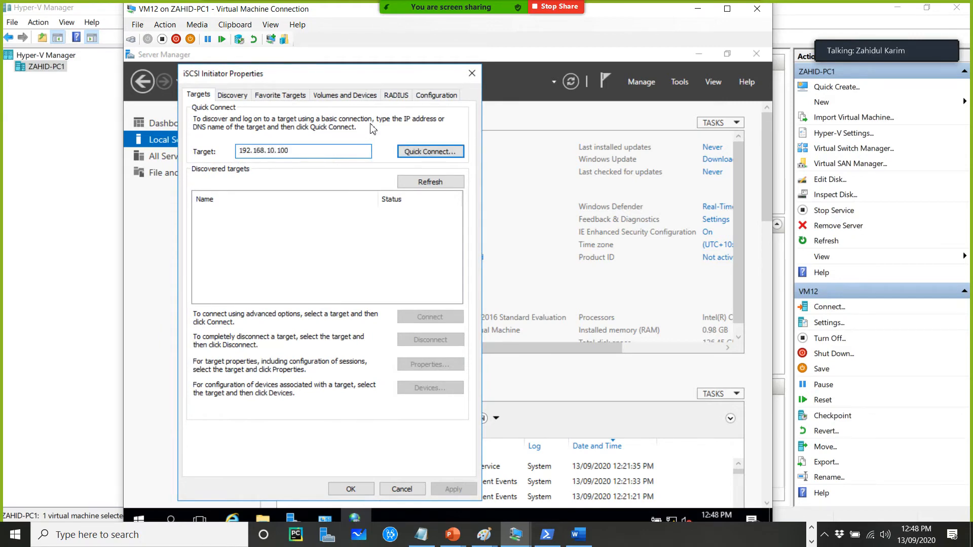
pyautogui.click(426, 151)
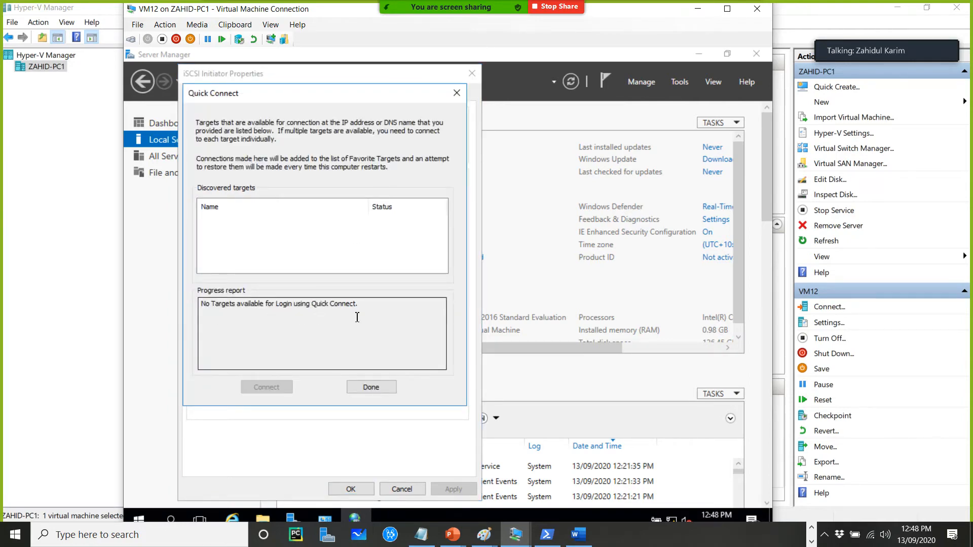
# Reopen VM12's iSCSI Initiator and try quick-connecting again to the 192.168.10 target address
pyautogui.click(371, 386)
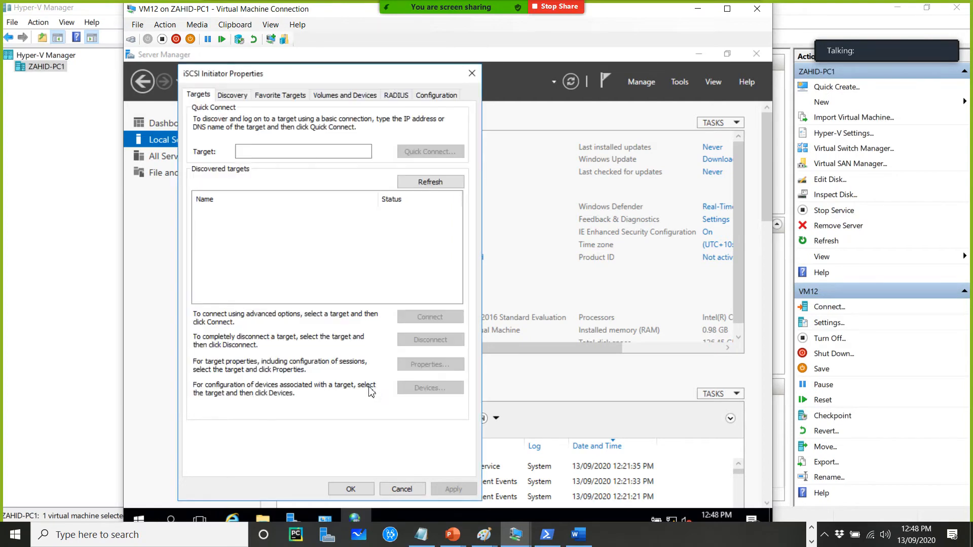
pyautogui.click(471, 74)
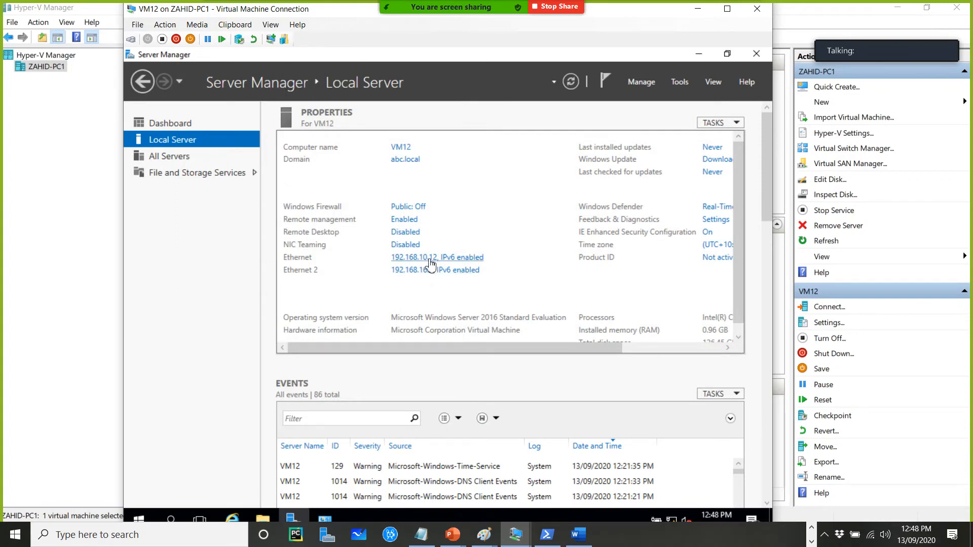
pyautogui.click(679, 83)
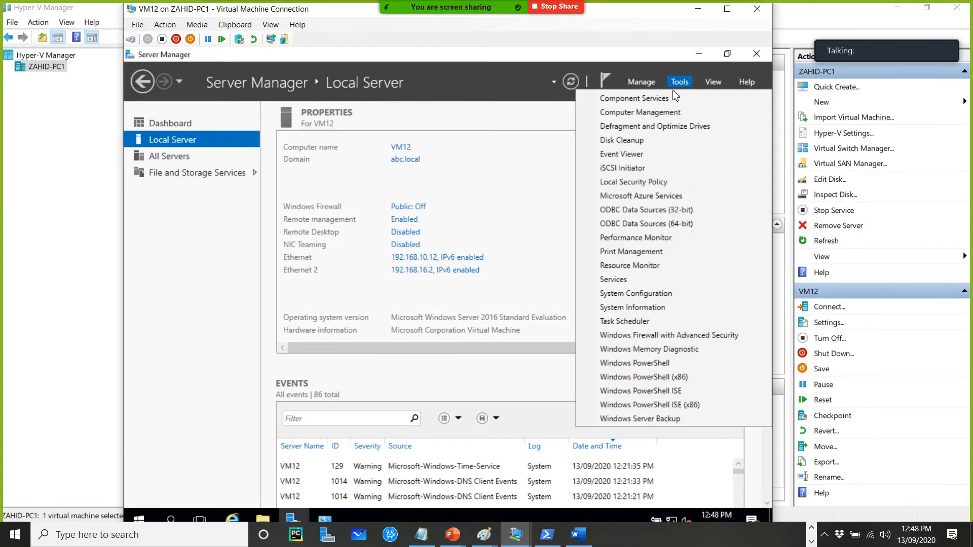
pyautogui.click(518, 201)
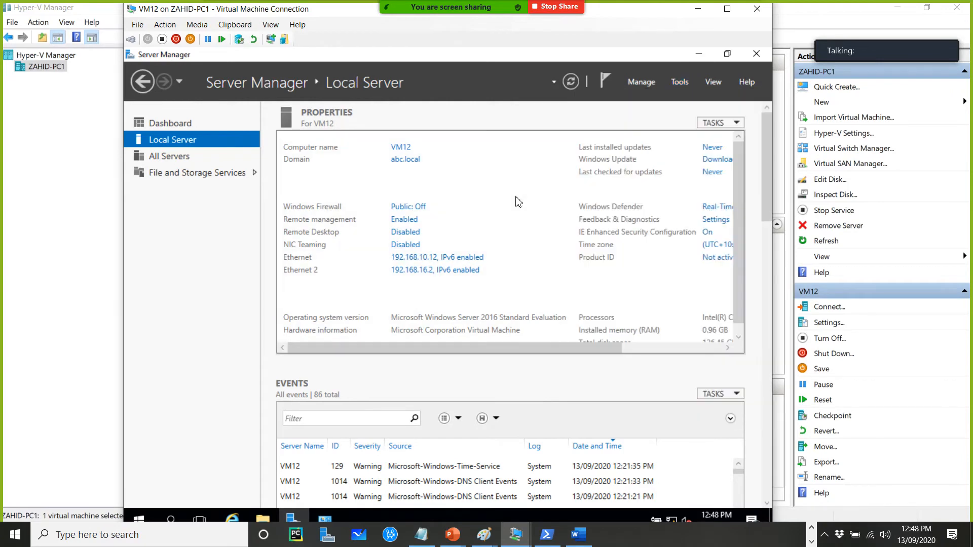
pyautogui.click(679, 83)
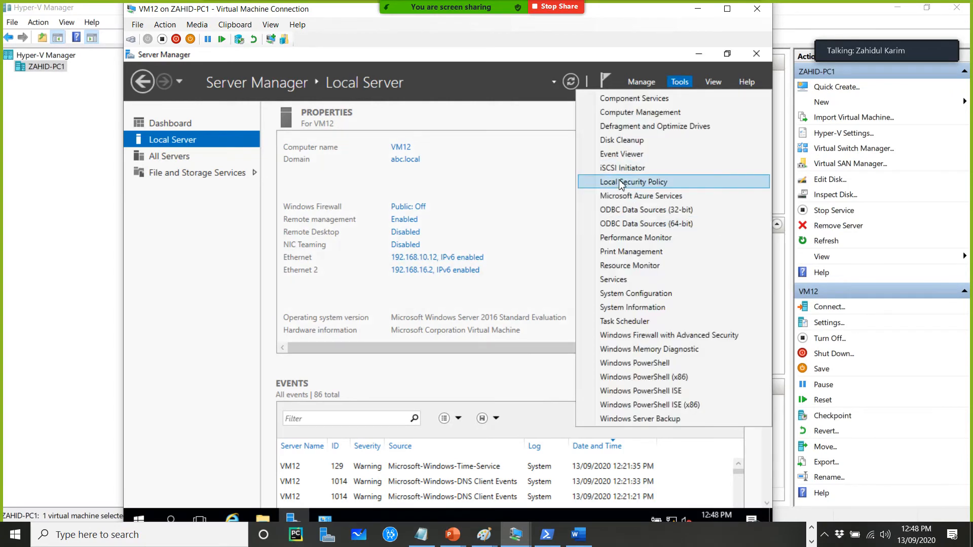
pyautogui.click(624, 169)
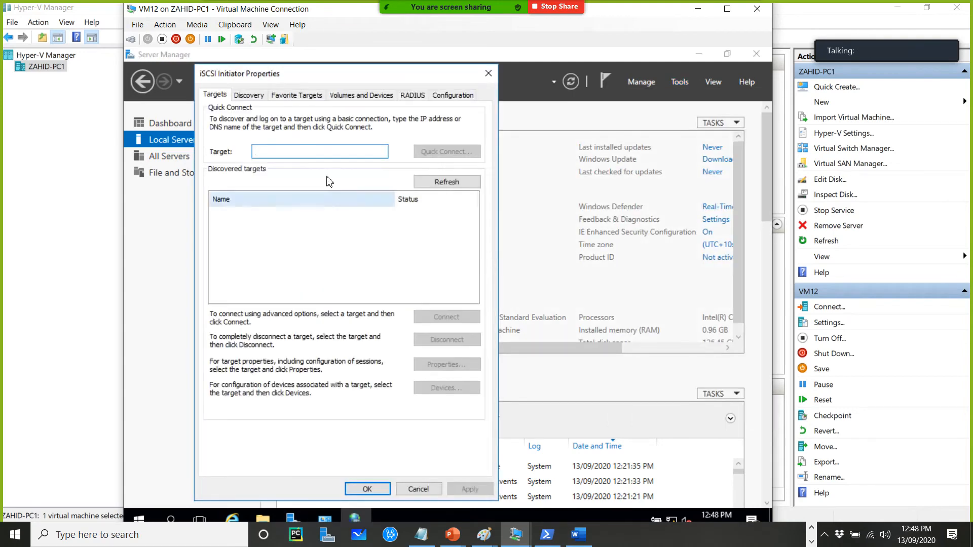
pyautogui.write('192.168.10.')
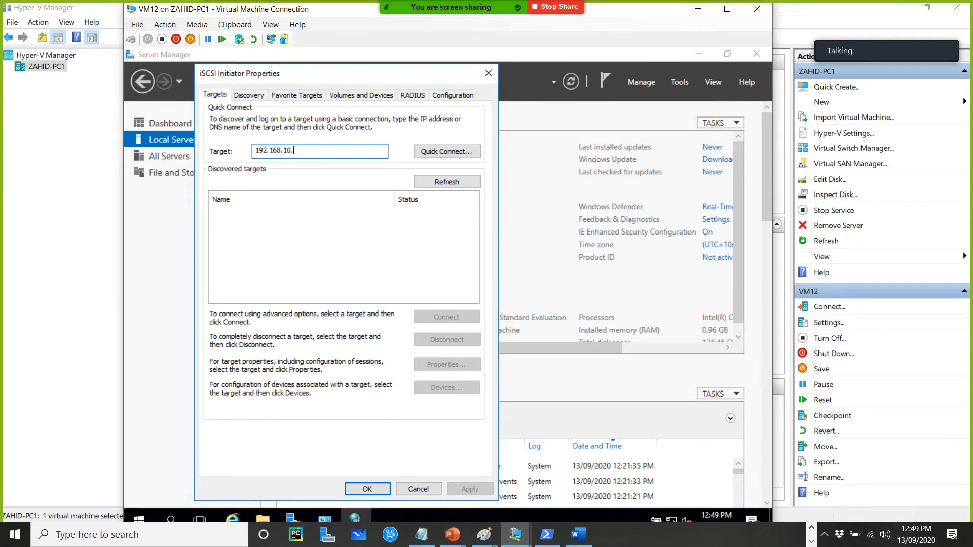
pyautogui.click(460, 154)
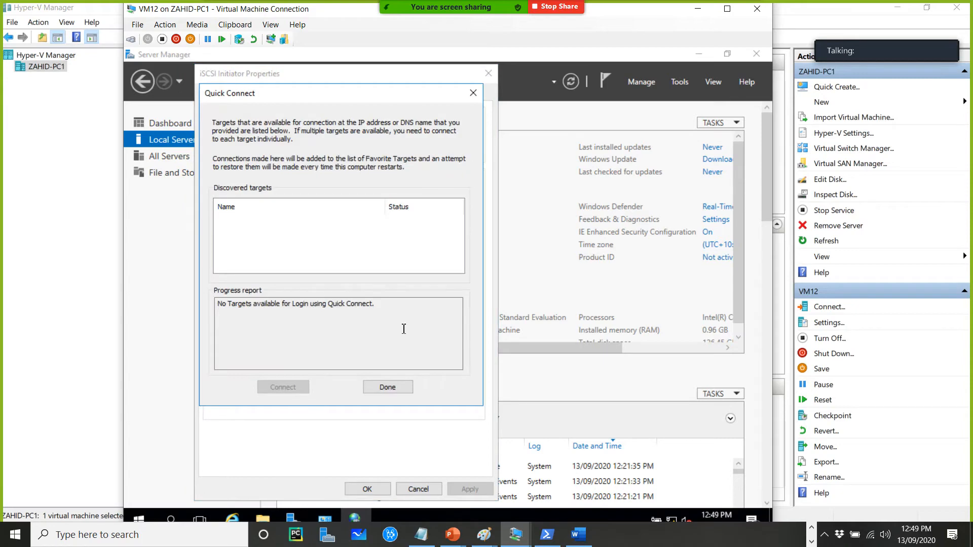
pyautogui.click(388, 387)
pyautogui.click(489, 74)
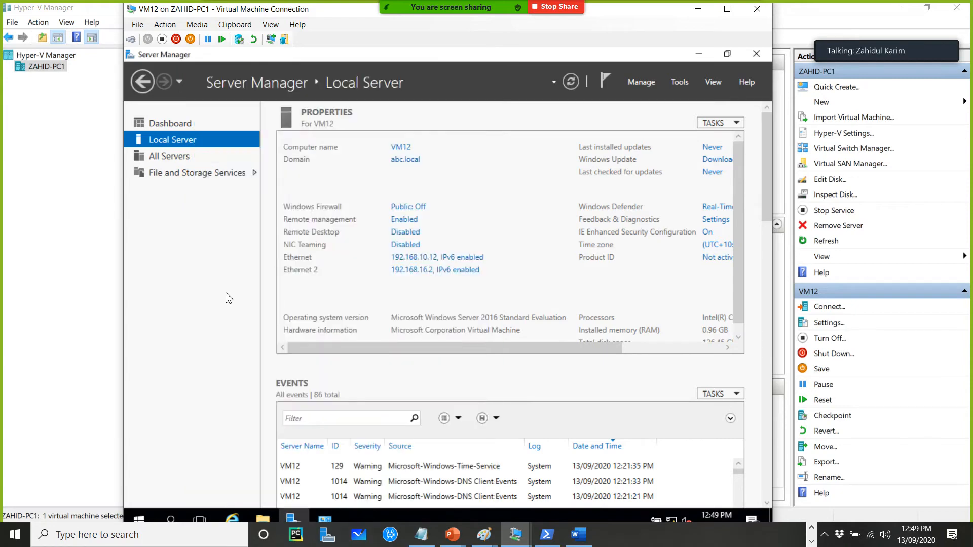
# Switch to DC01's Server Manager and examine the iSCSI virtual disks list, selecting disk11.vhdx
pyautogui.click(57, 253)
pyautogui.click(197, 144)
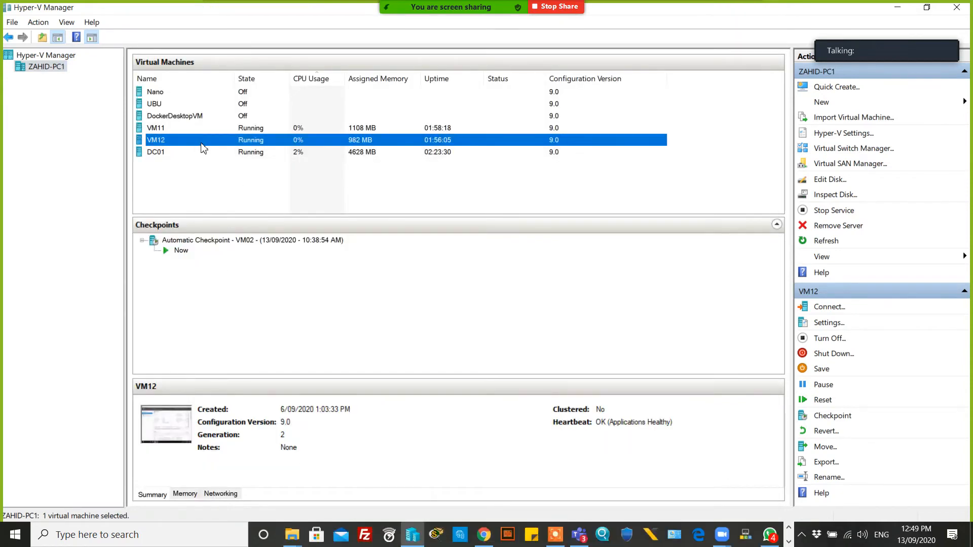
pyautogui.click(193, 153)
pyautogui.doubleClick(226, 156)
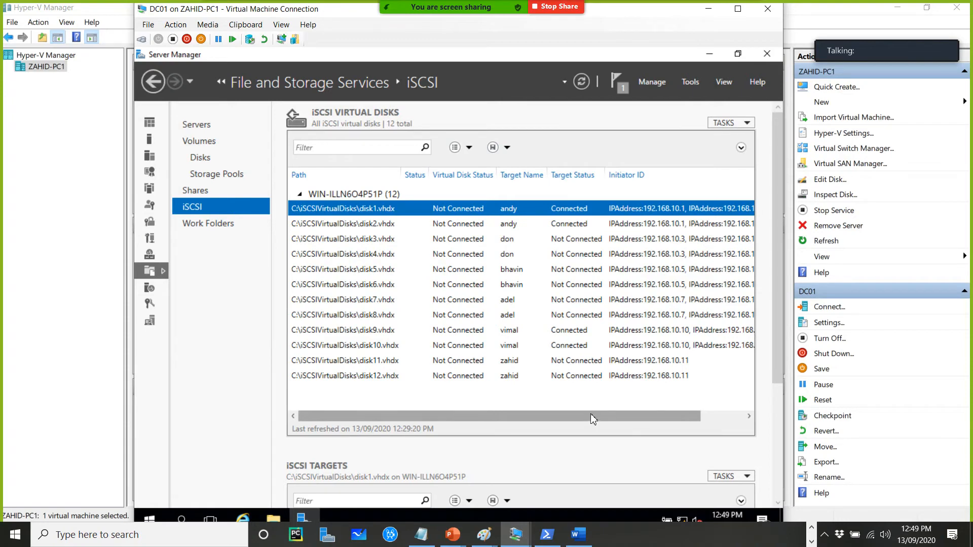
pyautogui.moveTo(583, 423); pyautogui.dragTo(684, 418)
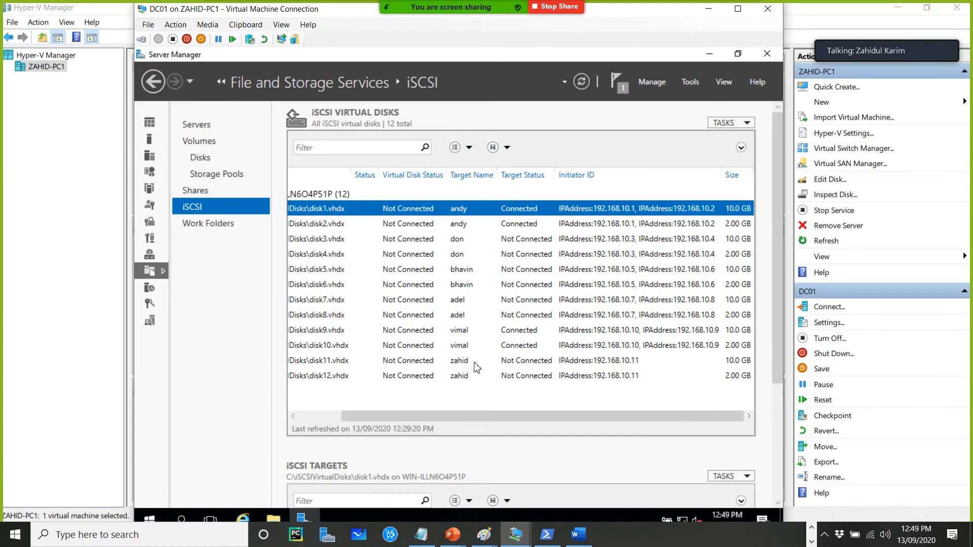
pyautogui.moveTo(422, 415); pyautogui.dragTo(344, 417)
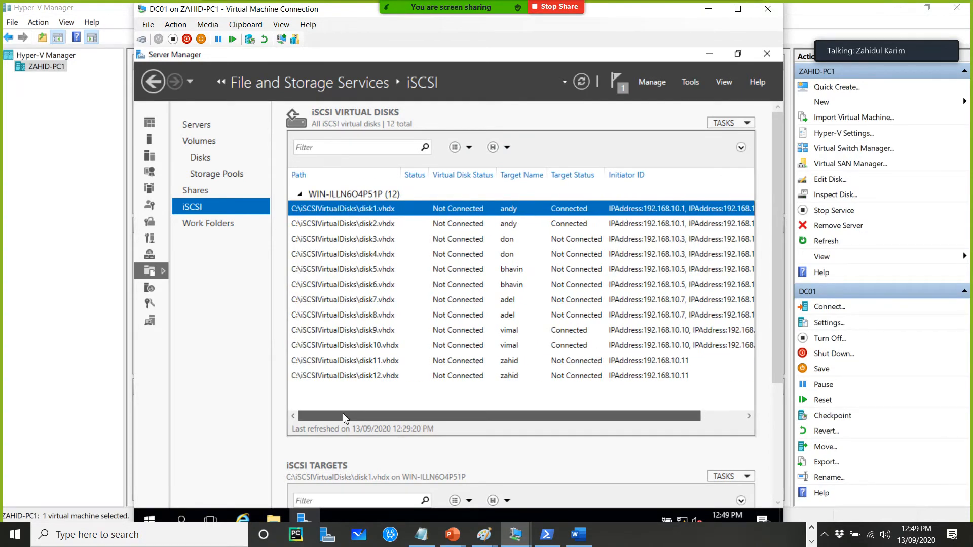
pyautogui.moveTo(776, 316); pyautogui.dragTo(763, 453)
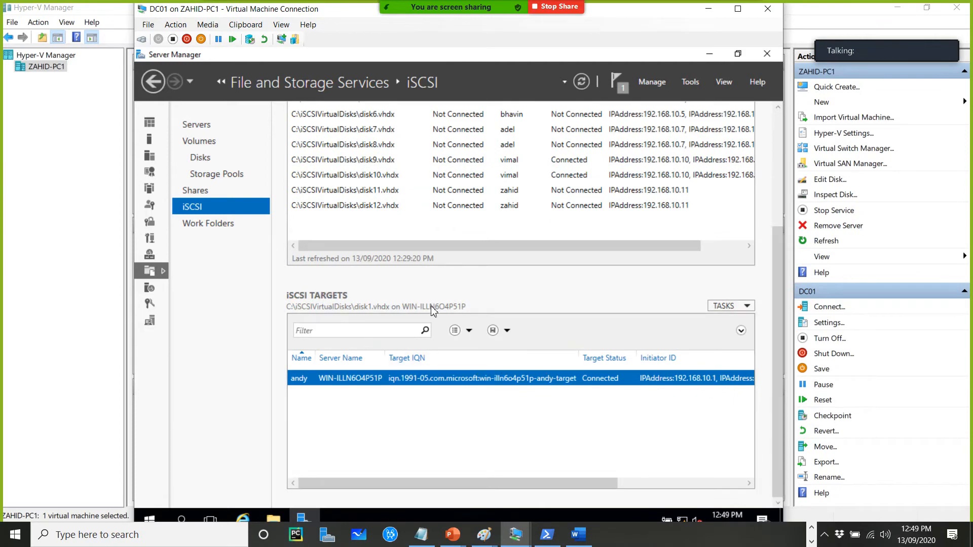
pyautogui.scroll(3, 653, 299)
pyautogui.click(462, 272)
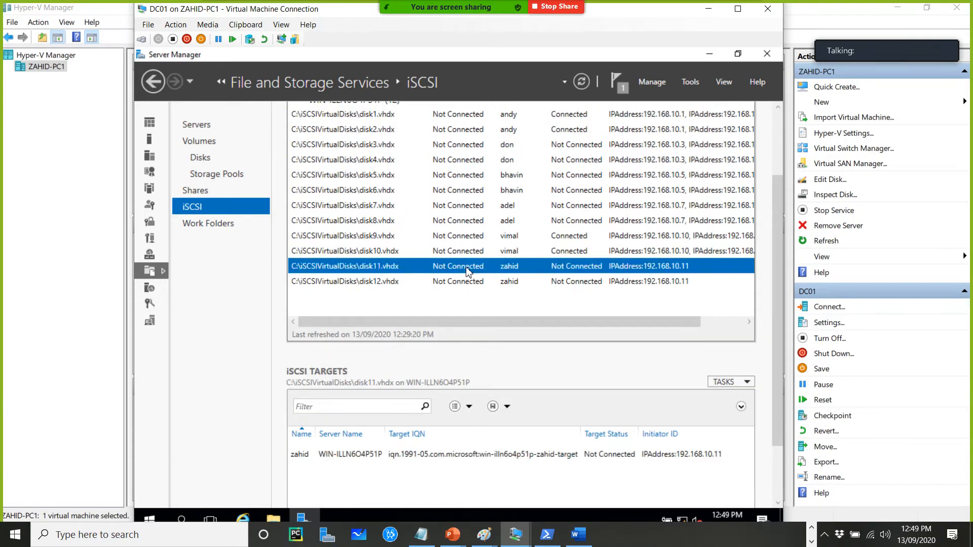
# Inspect disk11.vhdx's properties and its extend options without changing anything
pyautogui.rightClick(466, 271)
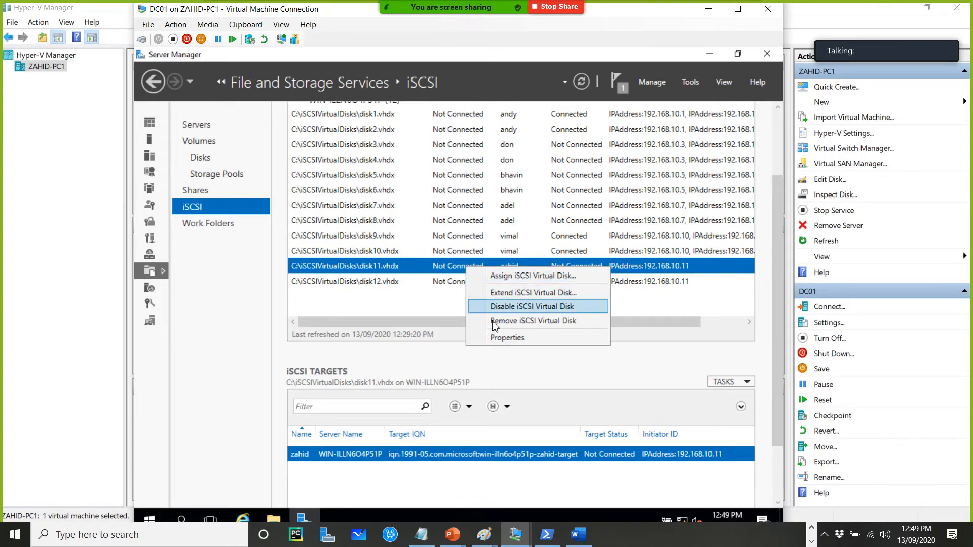
pyautogui.click(504, 339)
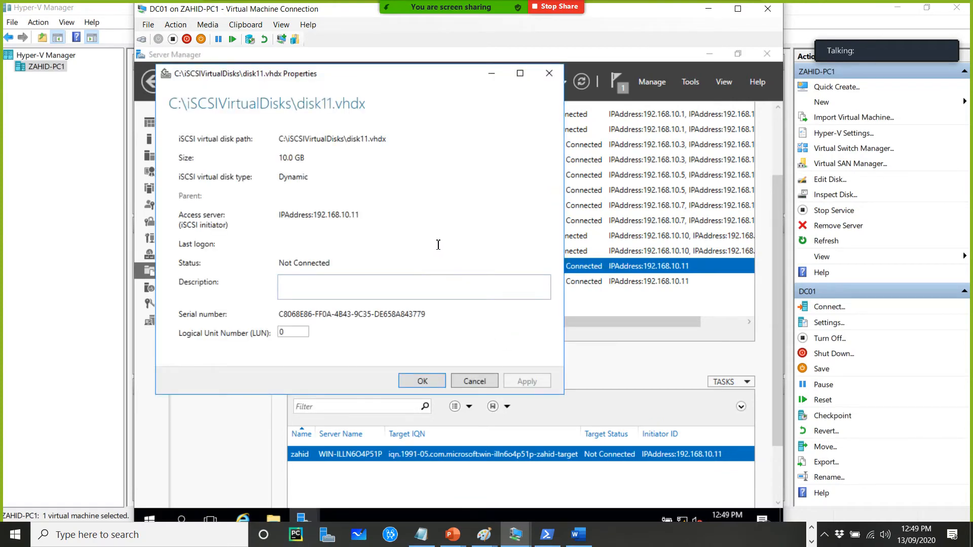
pyautogui.click(549, 73)
pyautogui.rightClick(476, 271)
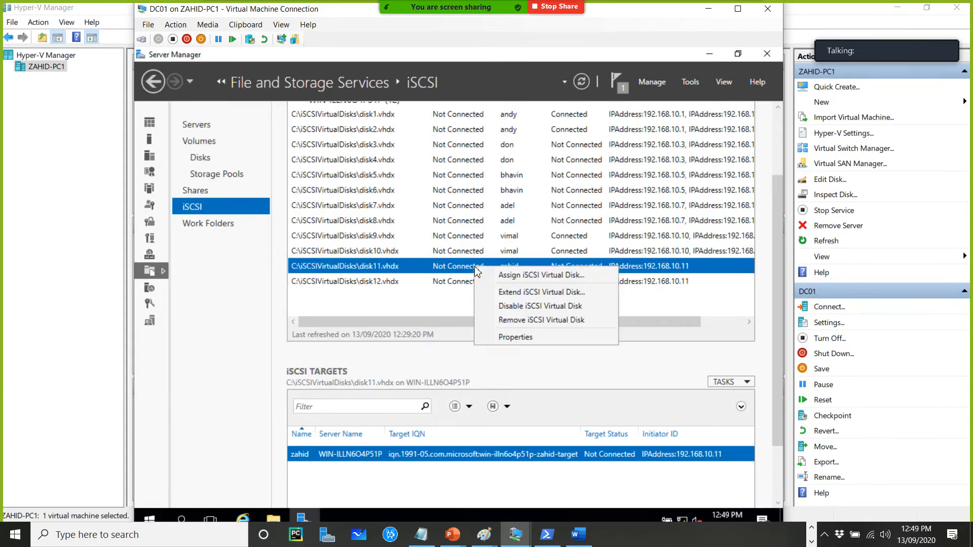
pyautogui.click(528, 293)
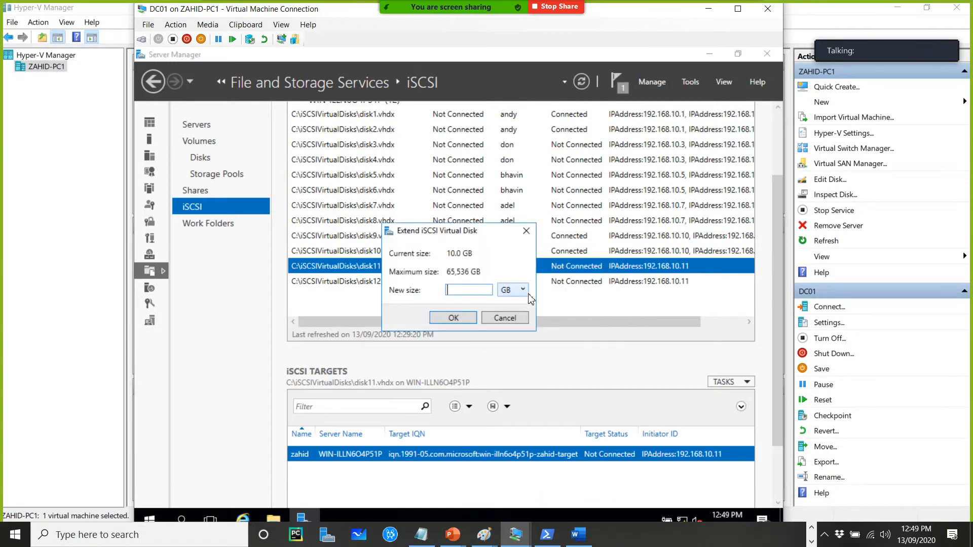
pyautogui.click(525, 232)
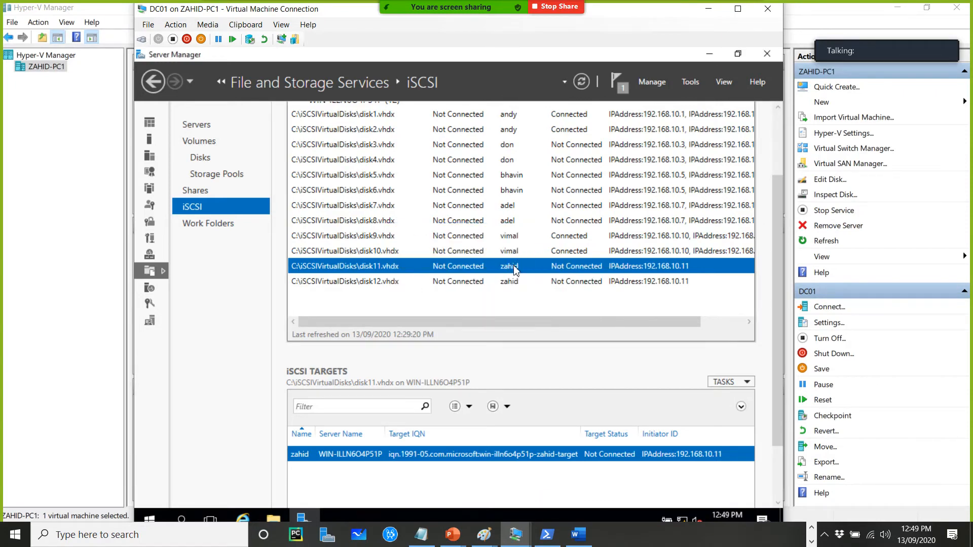
pyautogui.rightClick(514, 267)
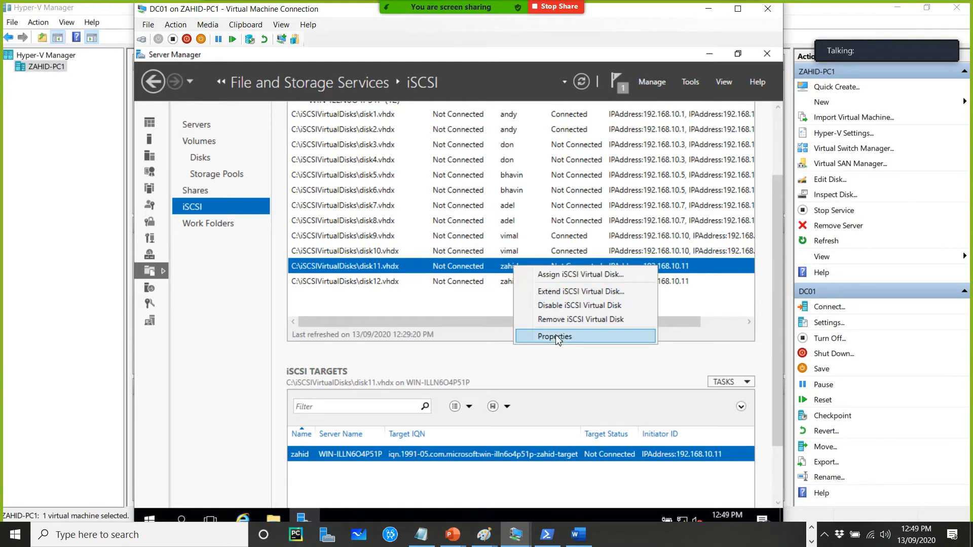
pyautogui.click(566, 276)
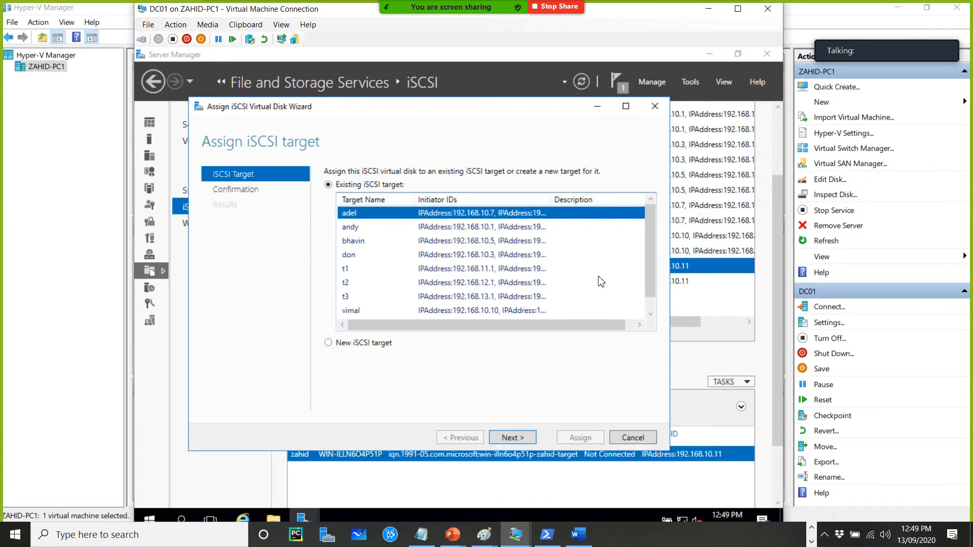
pyautogui.moveTo(653, 263); pyautogui.dragTo(650, 313)
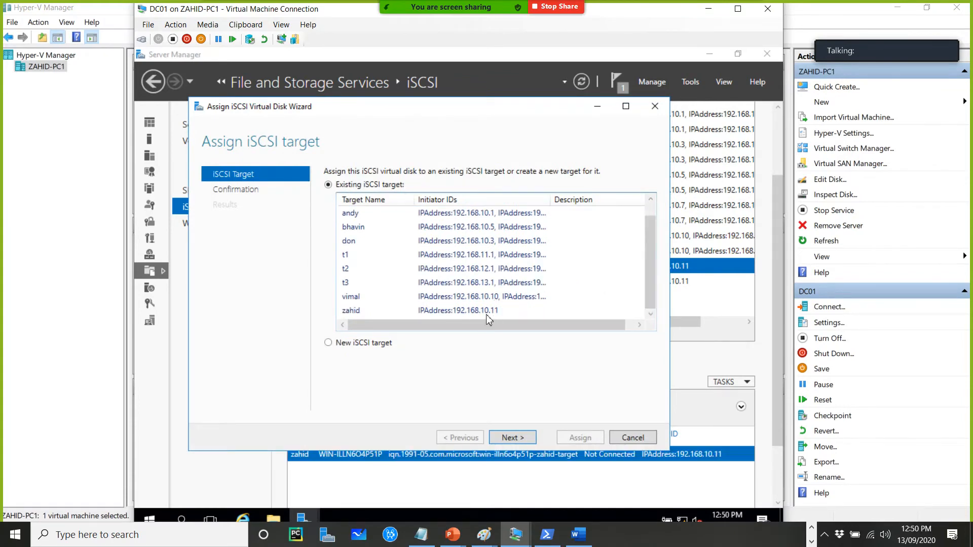
pyautogui.click(488, 316)
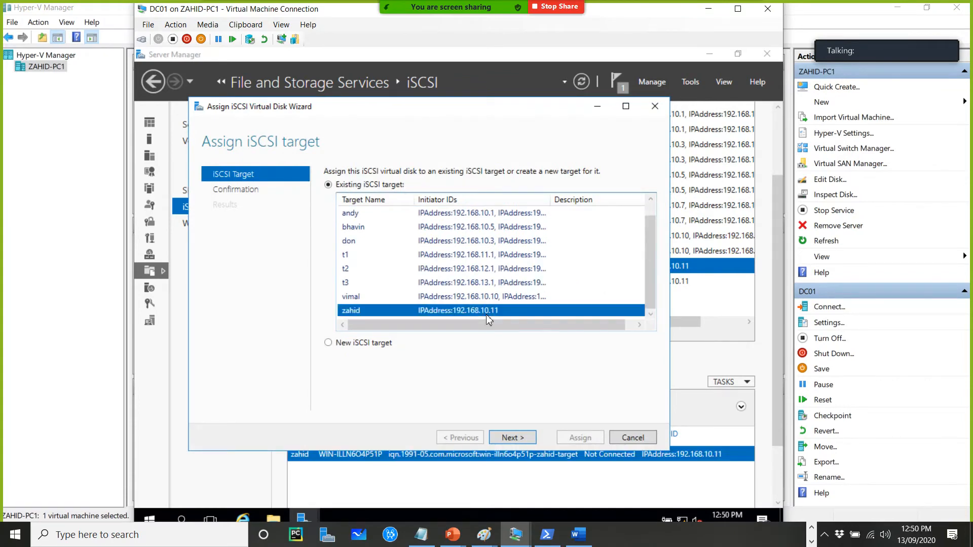
pyautogui.click(513, 438)
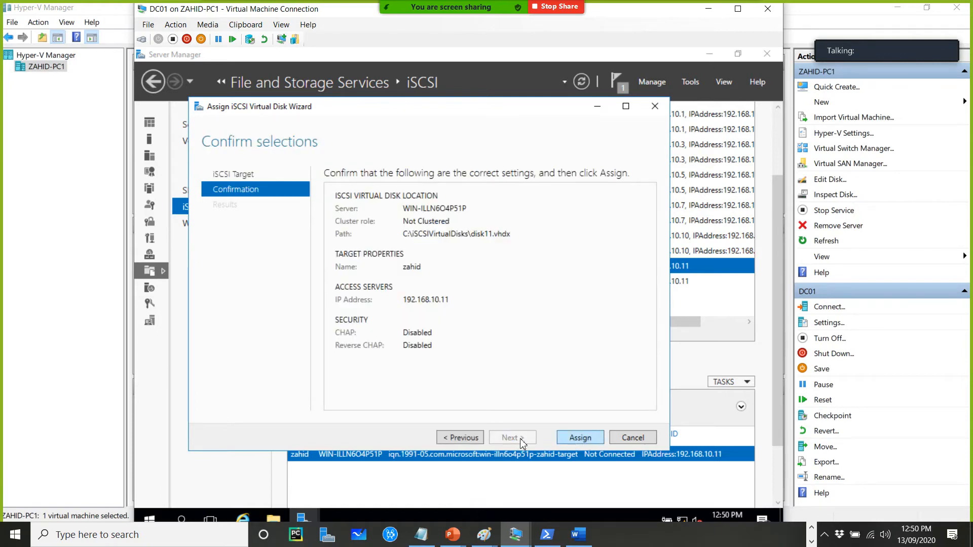
pyautogui.click(461, 439)
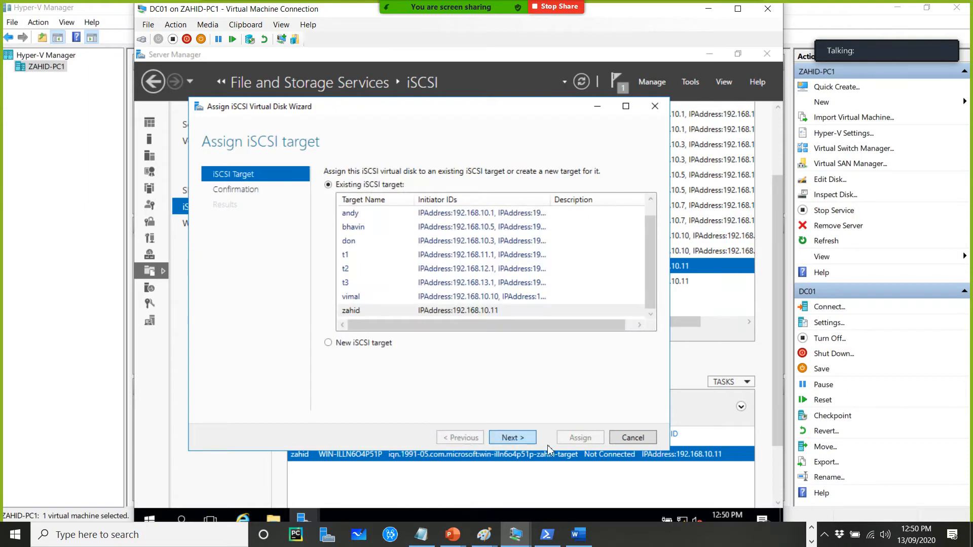
pyautogui.click(641, 440)
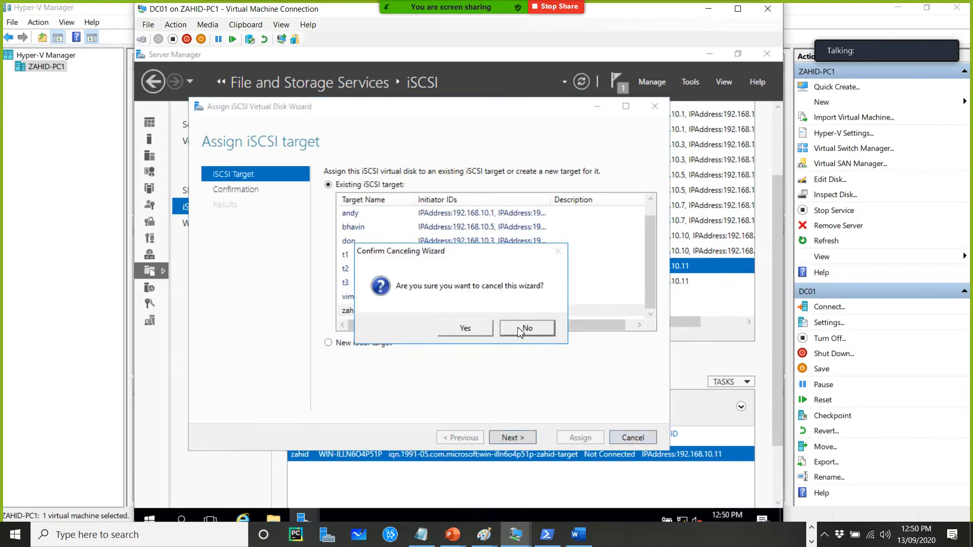
pyautogui.click(474, 331)
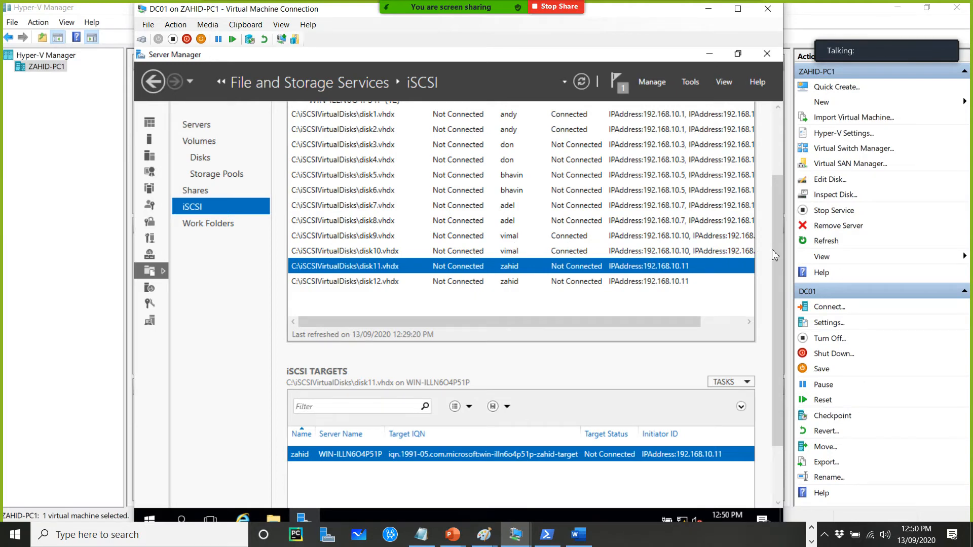
# On DC01, add initiator IP address 192.168.10.12 to the zahid iSCSI target's properties, apply, and refresh the list
pyautogui.moveTo(778, 293); pyautogui.dragTo(777, 387)
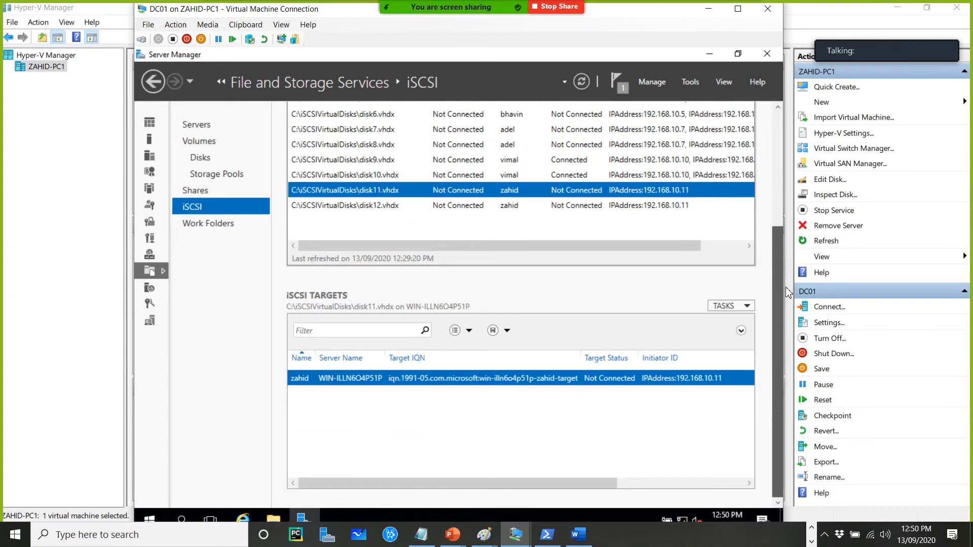
pyautogui.scroll(2, 773, 187)
pyautogui.scroll(2, 773, 186)
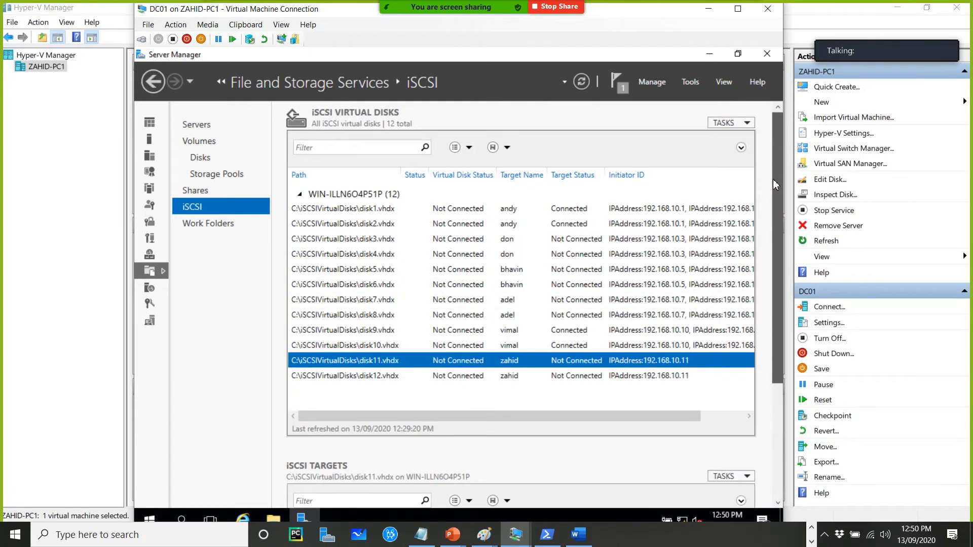
pyautogui.scroll(-4, 778, 334)
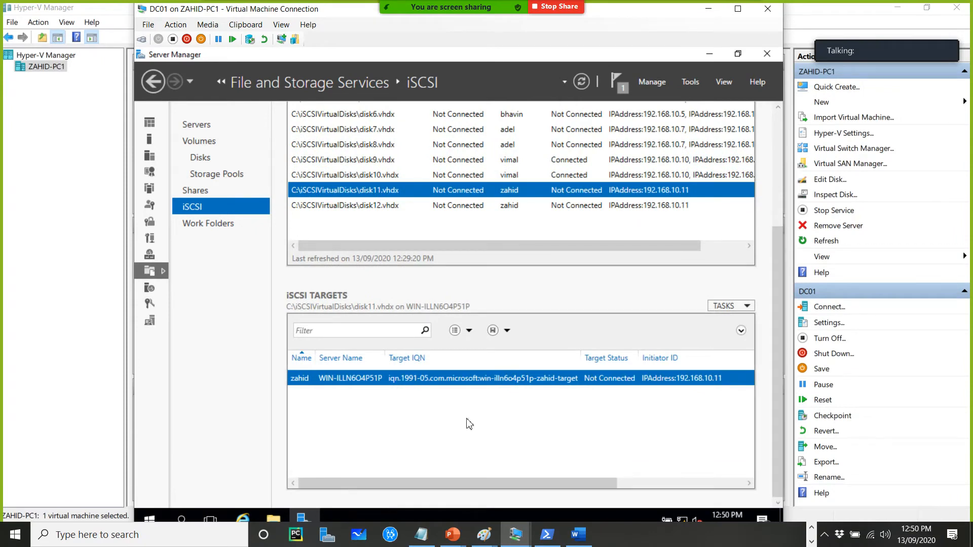
pyautogui.rightClick(408, 380)
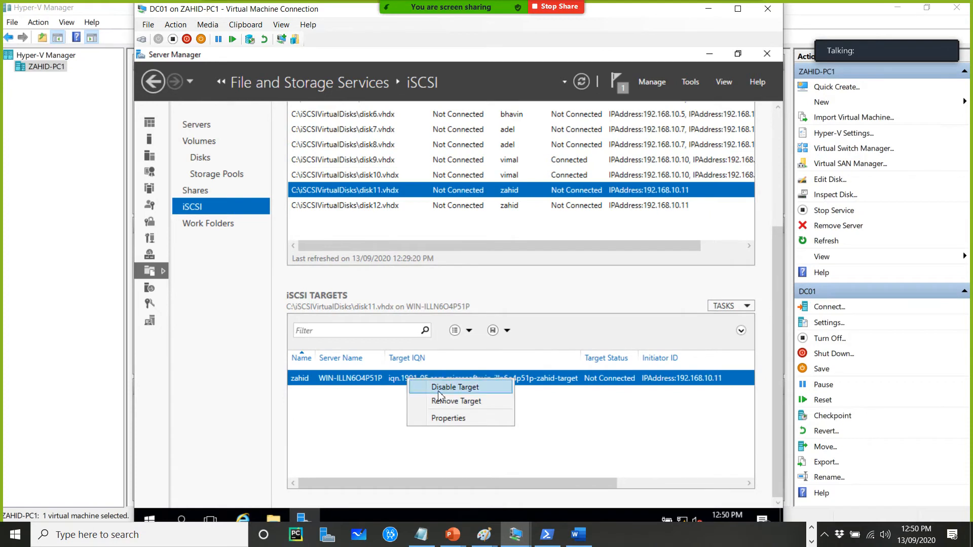
pyautogui.click(448, 418)
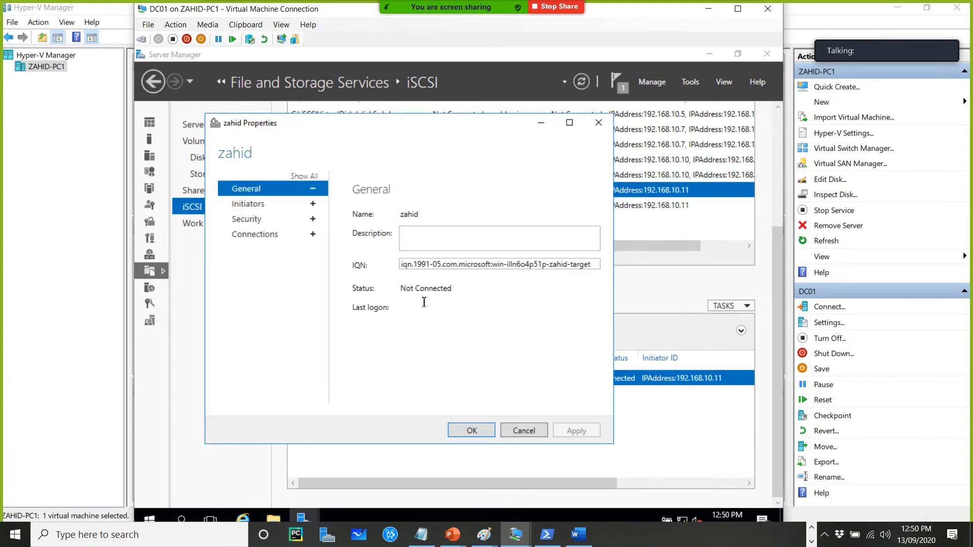
pyautogui.click(251, 205)
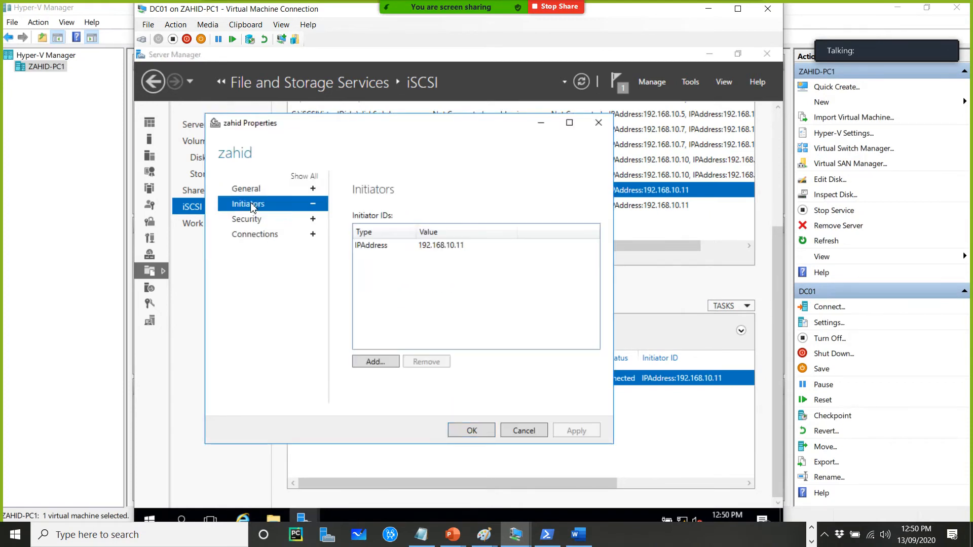
pyautogui.click(378, 364)
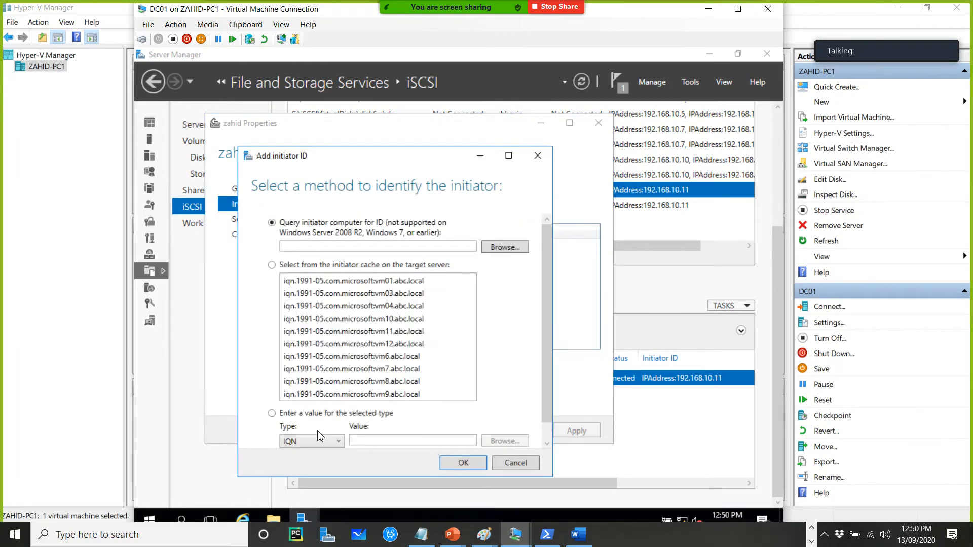
pyautogui.click(325, 441)
pyautogui.click(304, 481)
pyautogui.click(382, 441)
pyautogui.write('192.1')
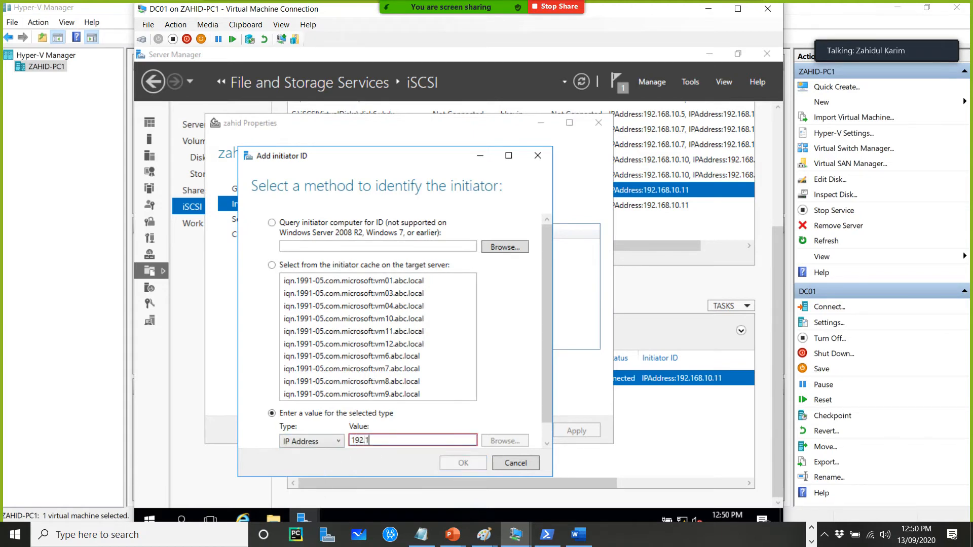
pyautogui.write('68.12.1')
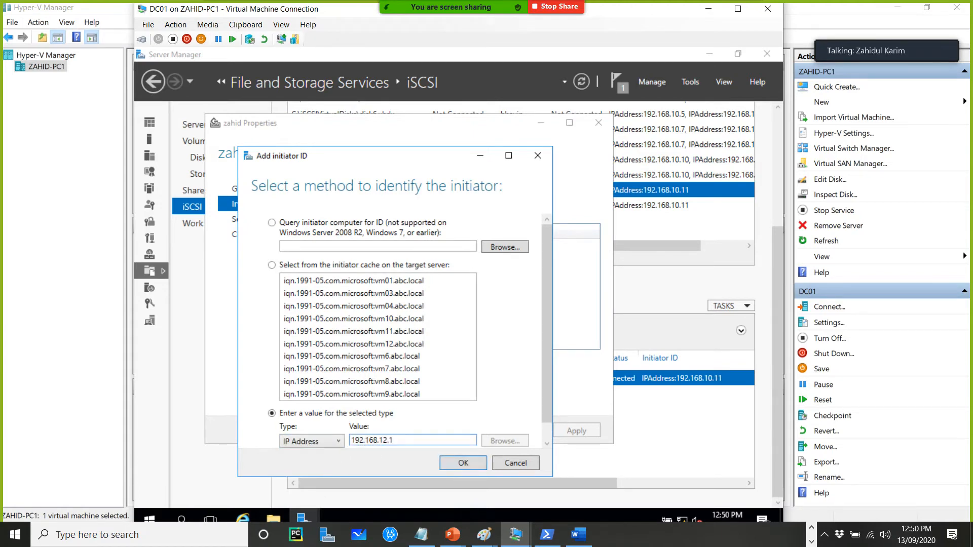
pyautogui.press('BackSpace')
pyautogui.press('BackSpace')
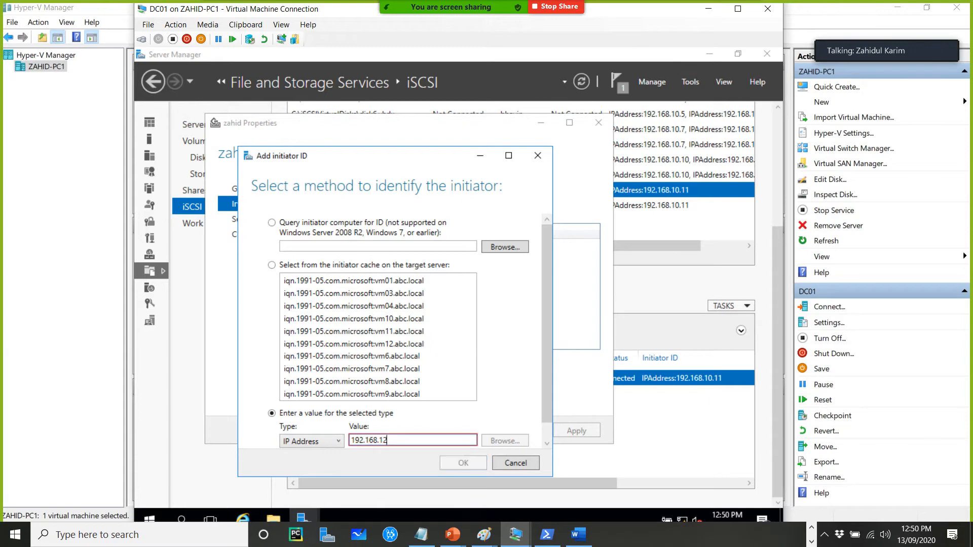
pyautogui.write('.12')
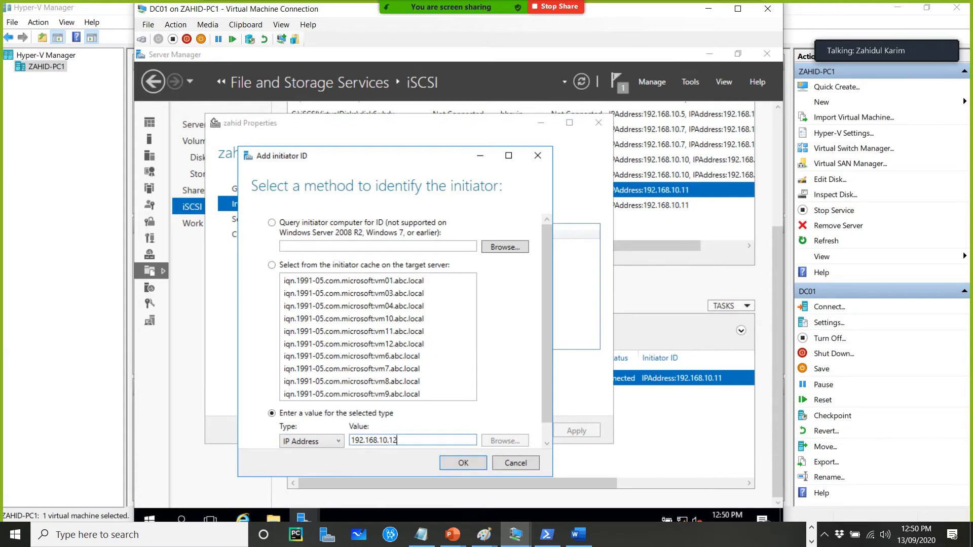
pyautogui.click(467, 463)
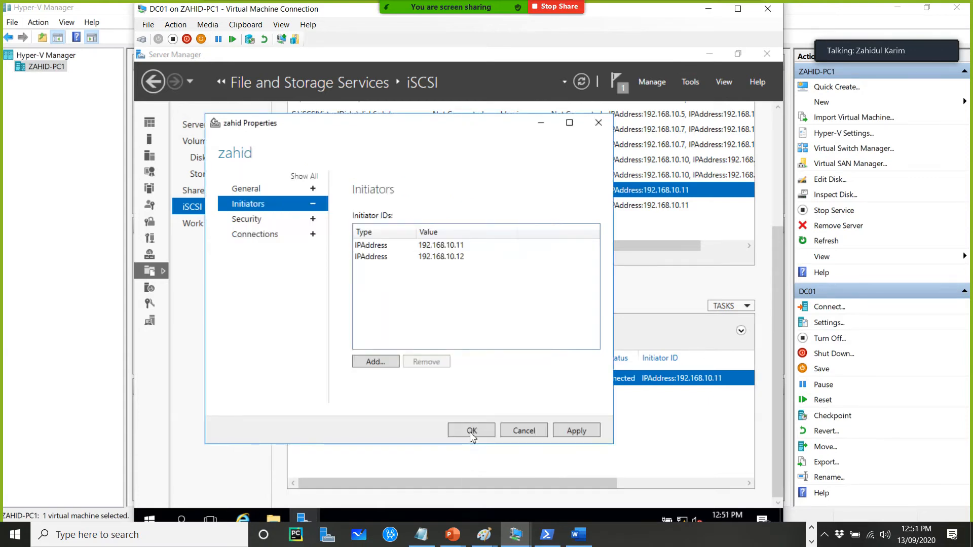
pyautogui.click(562, 434)
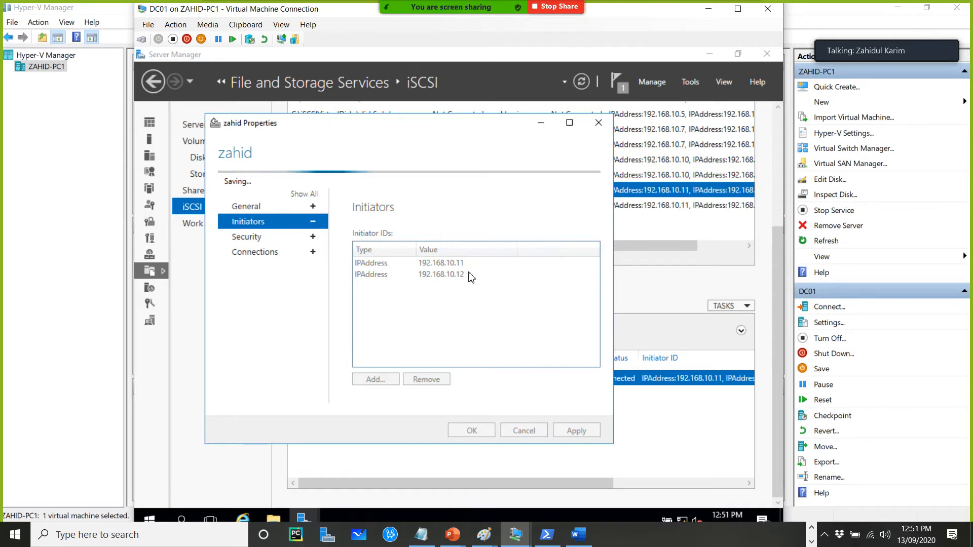
pyautogui.click(471, 430)
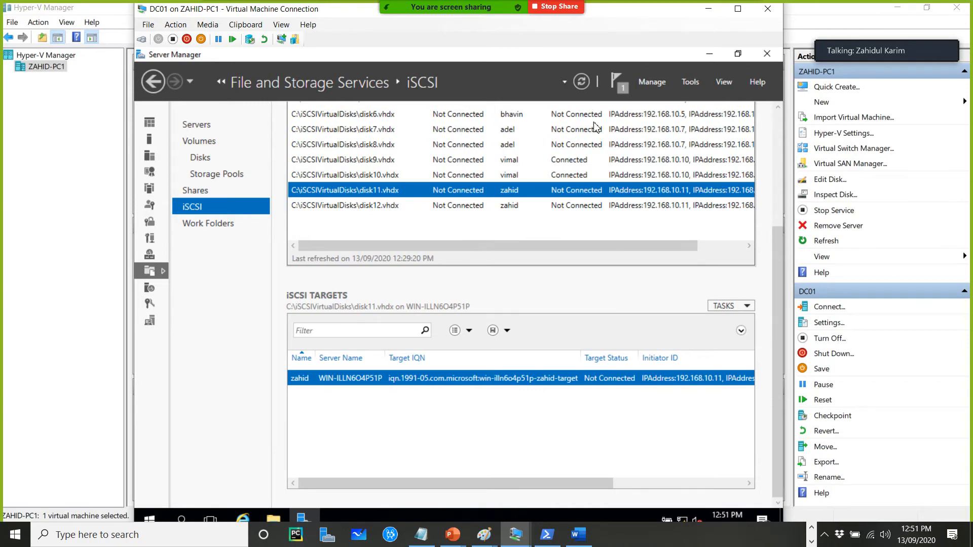
pyautogui.click(581, 82)
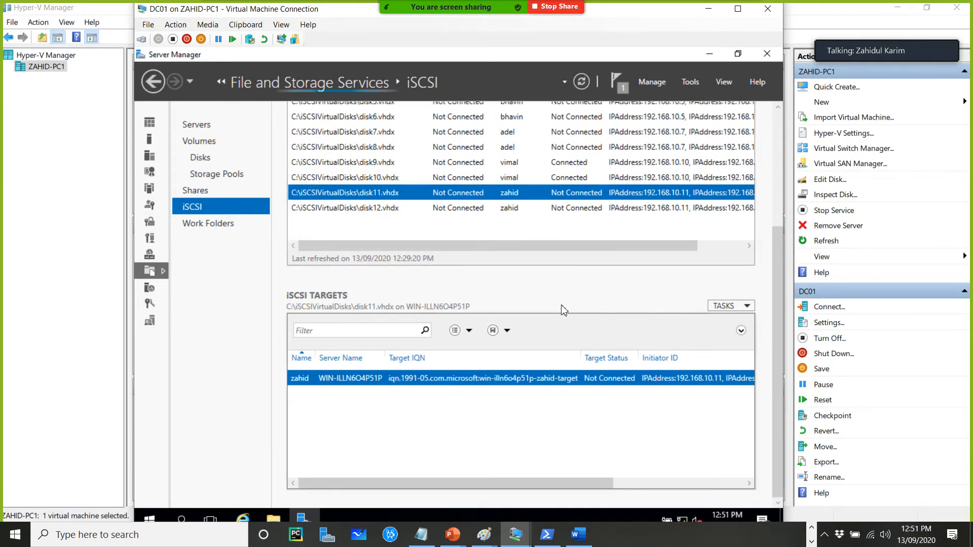
# Switch to VM12's console and open its network connections, then close them
pyautogui.click(524, 542)
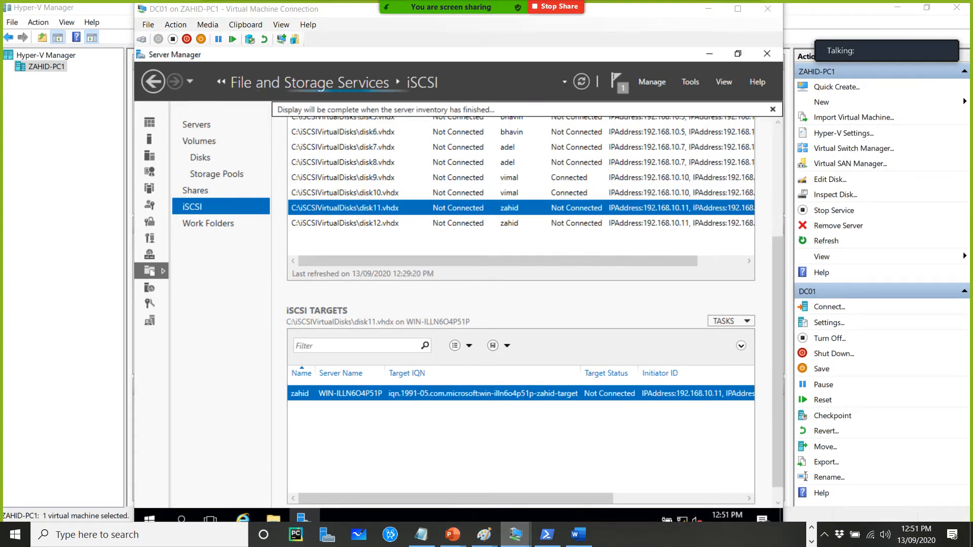
pyautogui.moveTo(515, 534)
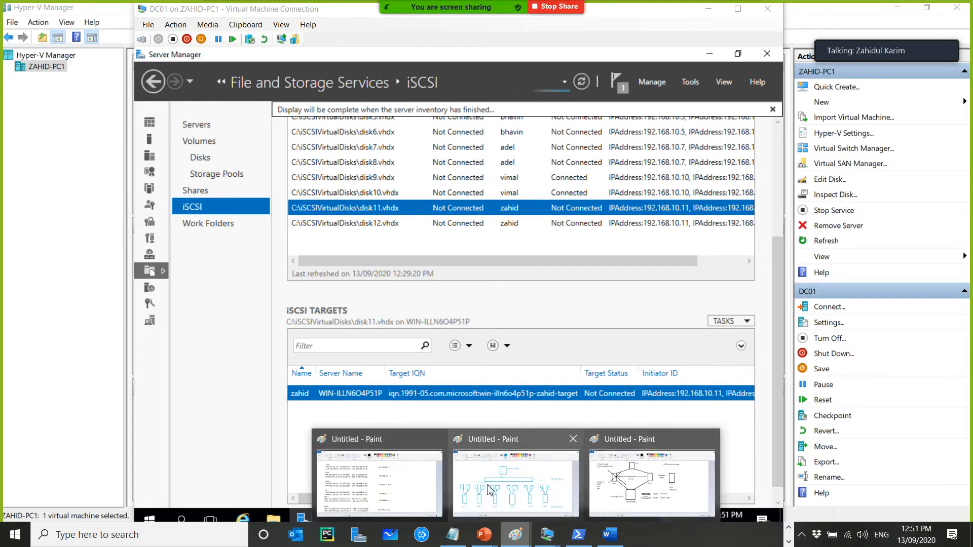
pyautogui.moveTo(547, 537)
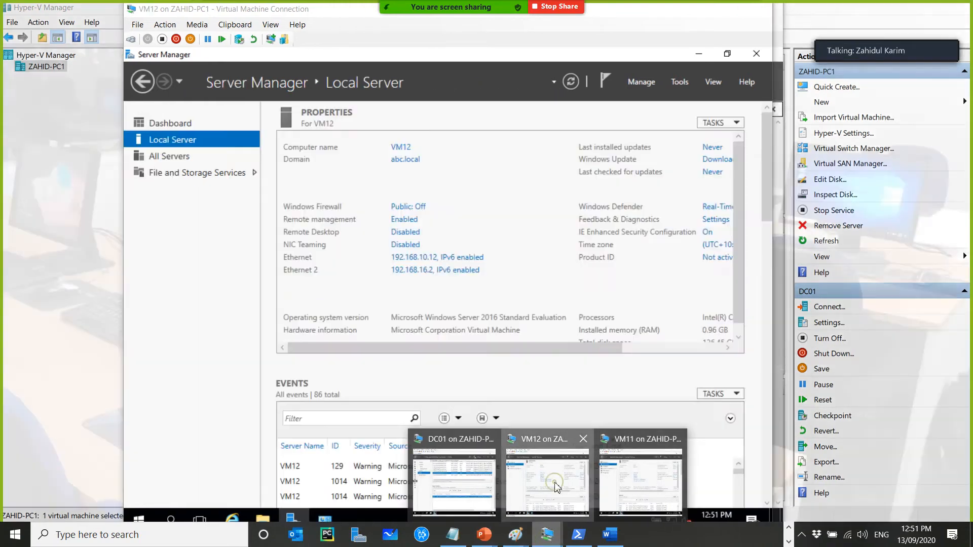
pyautogui.click(552, 482)
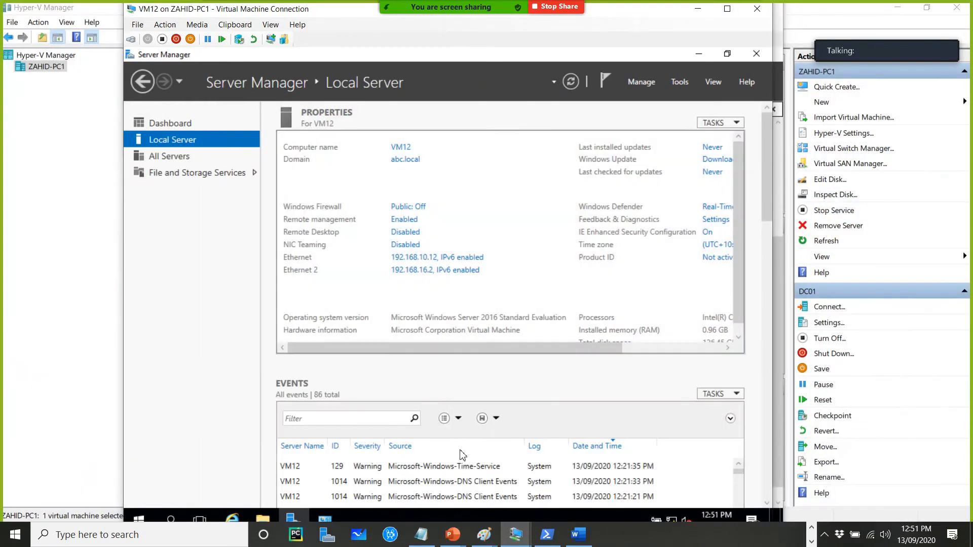
pyautogui.click(327, 521)
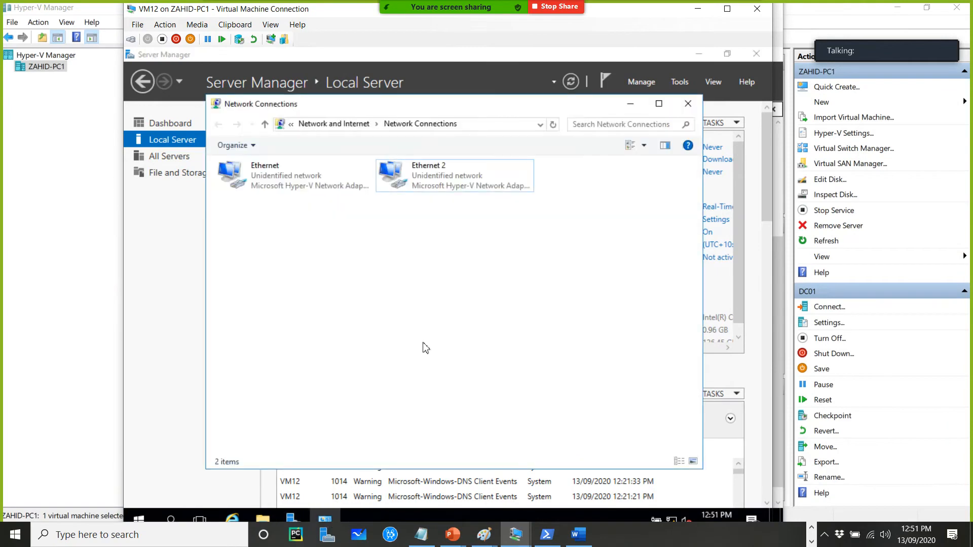
pyautogui.click(686, 96)
# Open VM12's iSCSI Initiator and try quick-connecting to target 192.168.10.12
pyautogui.click(682, 83)
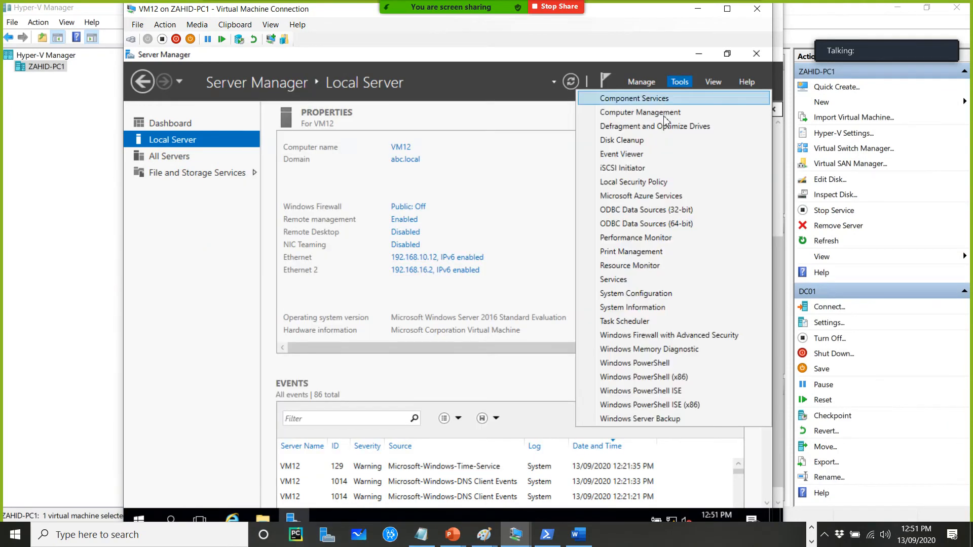
pyautogui.click(627, 170)
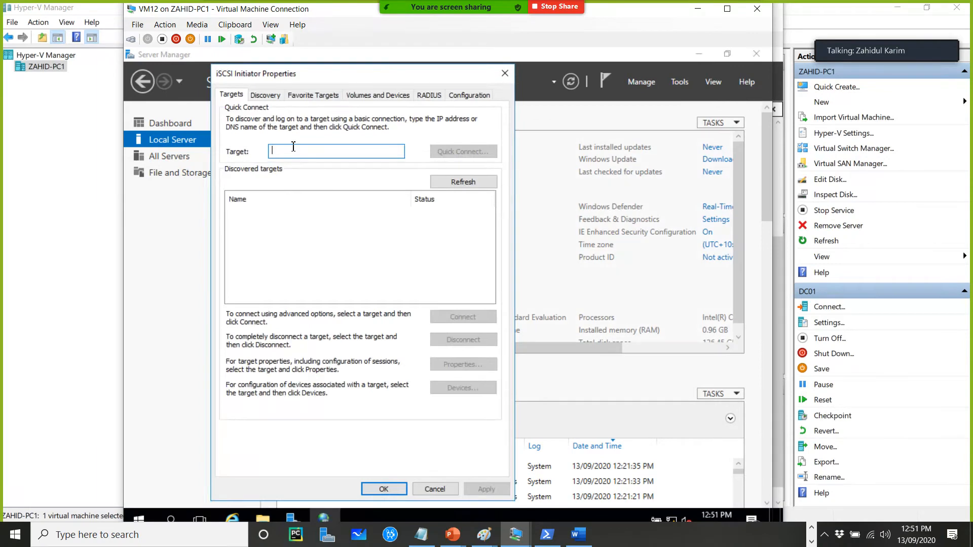
pyautogui.write('192')
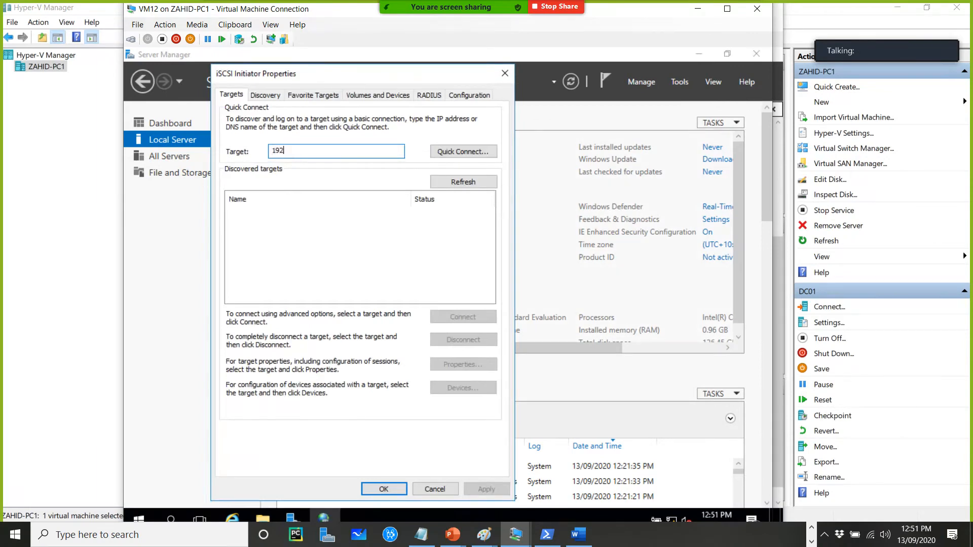
pyautogui.write('.168.10.12')
pyautogui.click(437, 154)
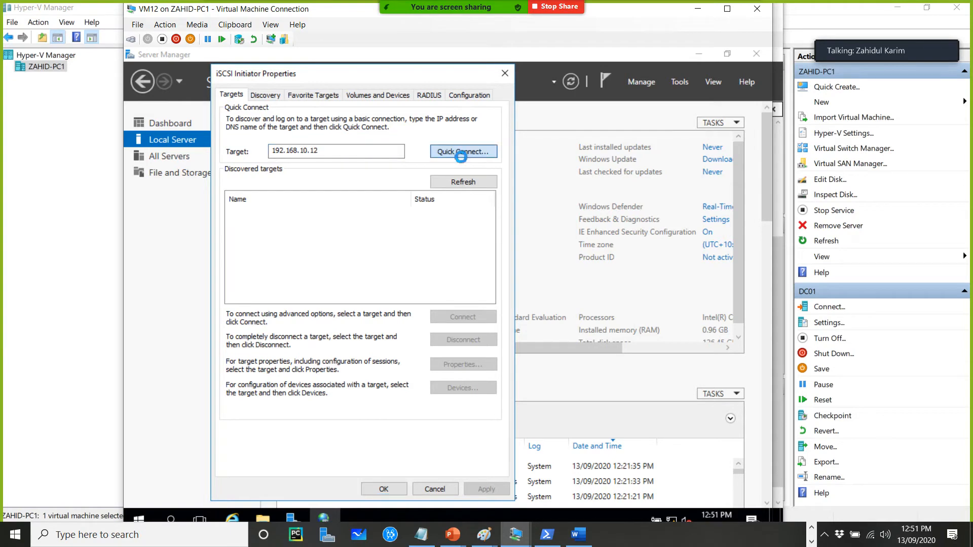
pyautogui.click(407, 391)
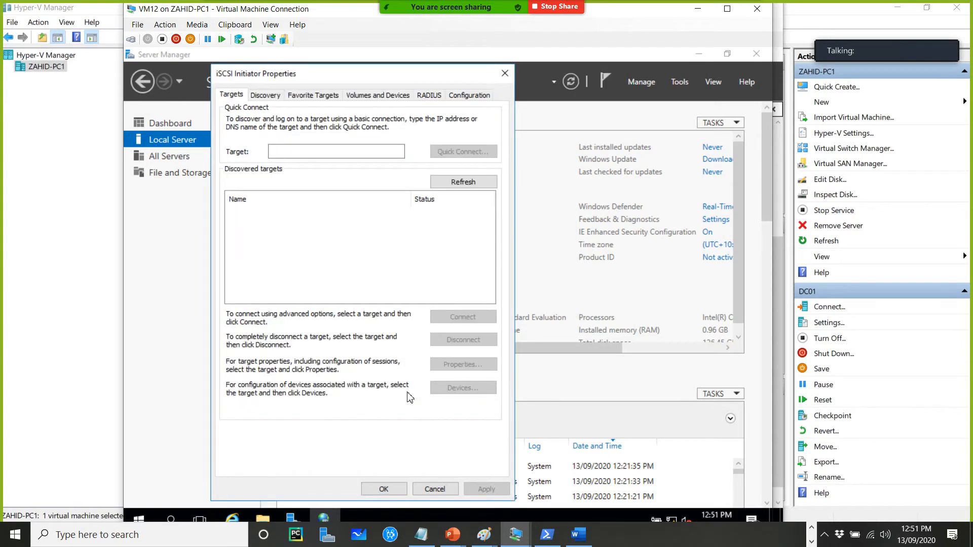
# Quick-connect VM12's initiator to target 192.168.10.100 and close the initiator properties
pyautogui.click(333, 155)
pyautogui.write('192.168.10.100')
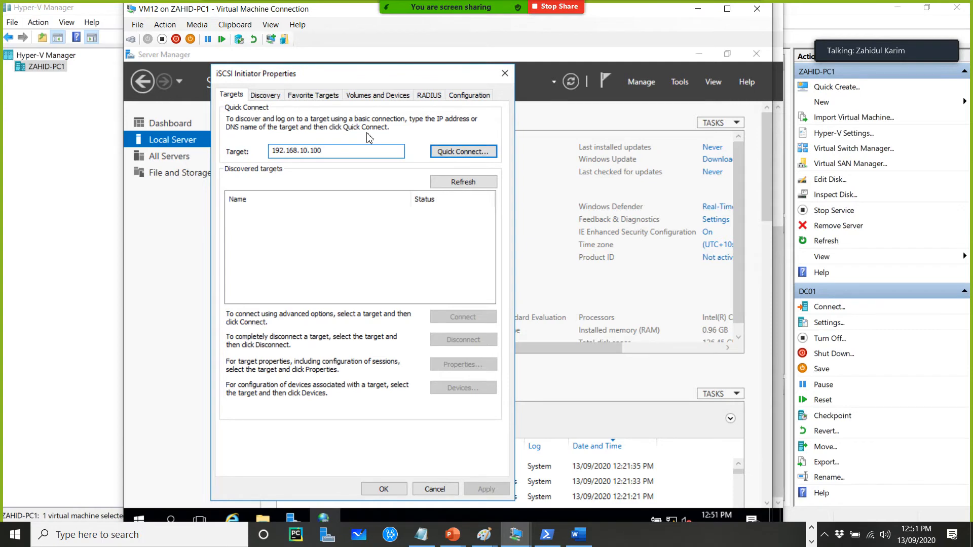
pyautogui.click(451, 153)
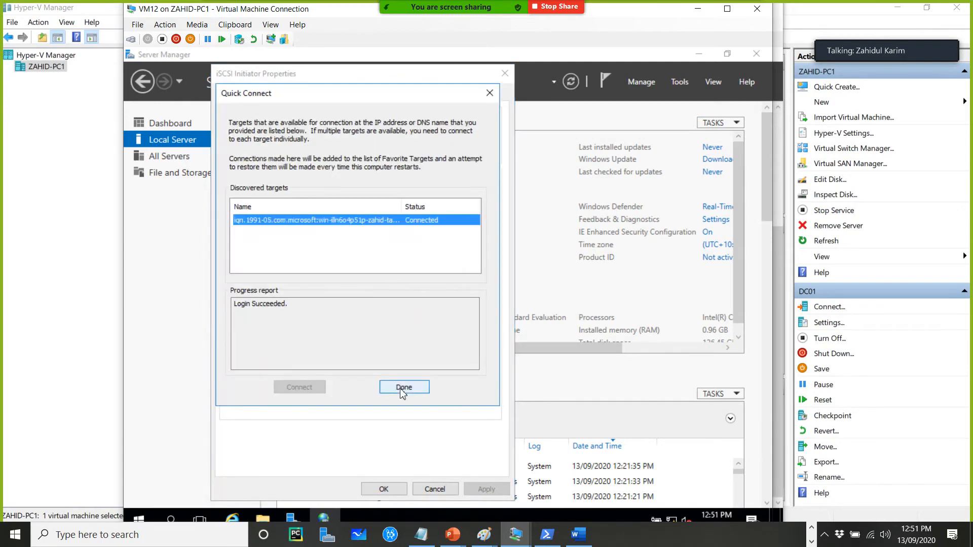
pyautogui.click(404, 387)
pyautogui.click(387, 489)
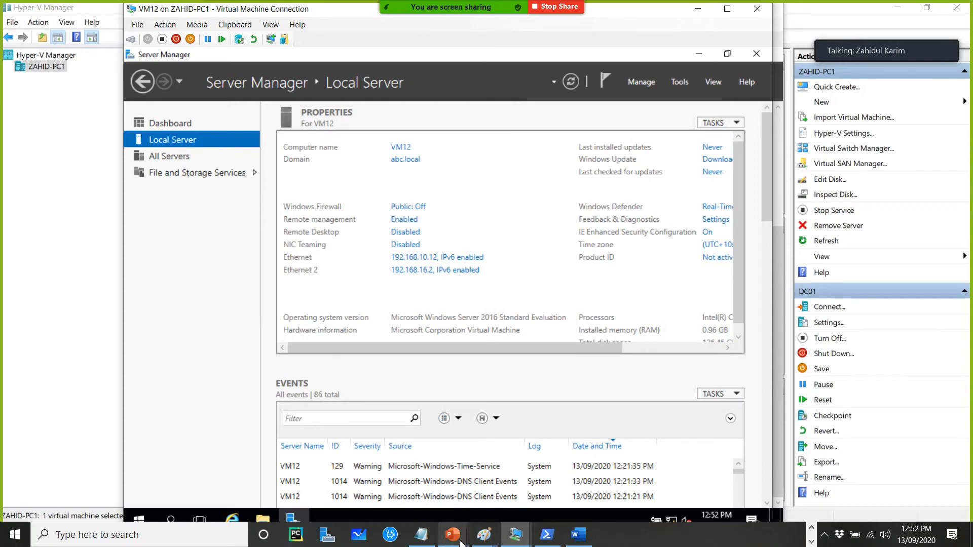
# Switch to DC01 and review the connection status of the iSCSI virtual disks, then minimize Server Manager
pyautogui.click(546, 534)
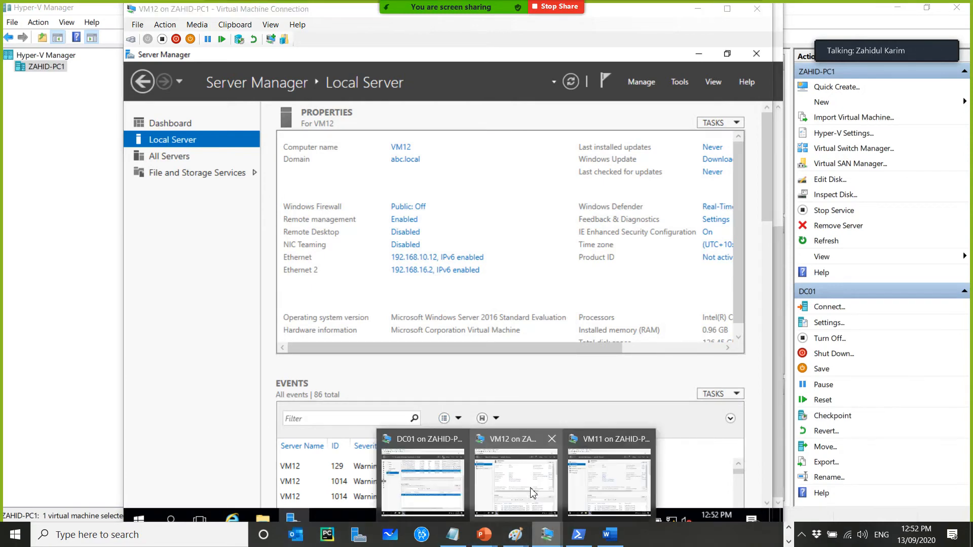
pyautogui.click(430, 487)
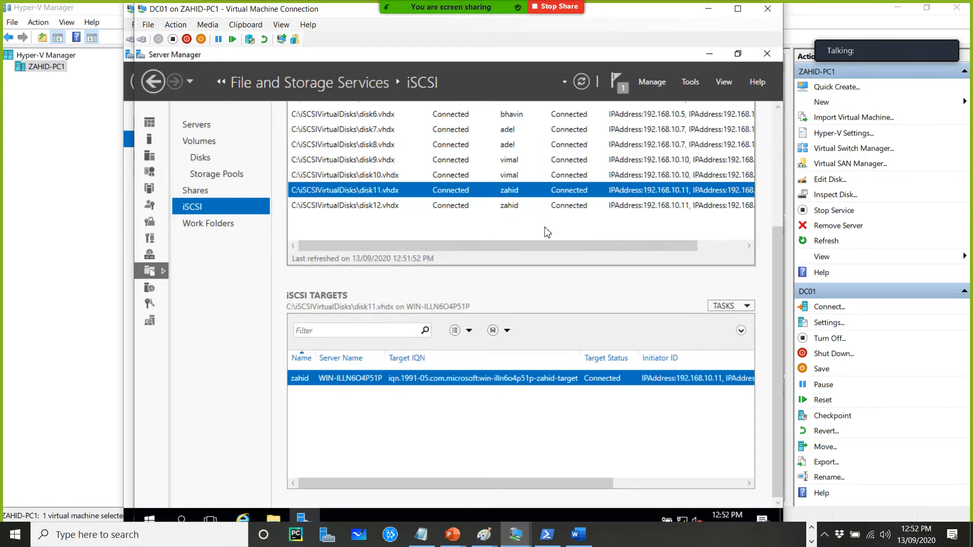
pyautogui.moveTo(774, 258); pyautogui.dragTo(768, 180)
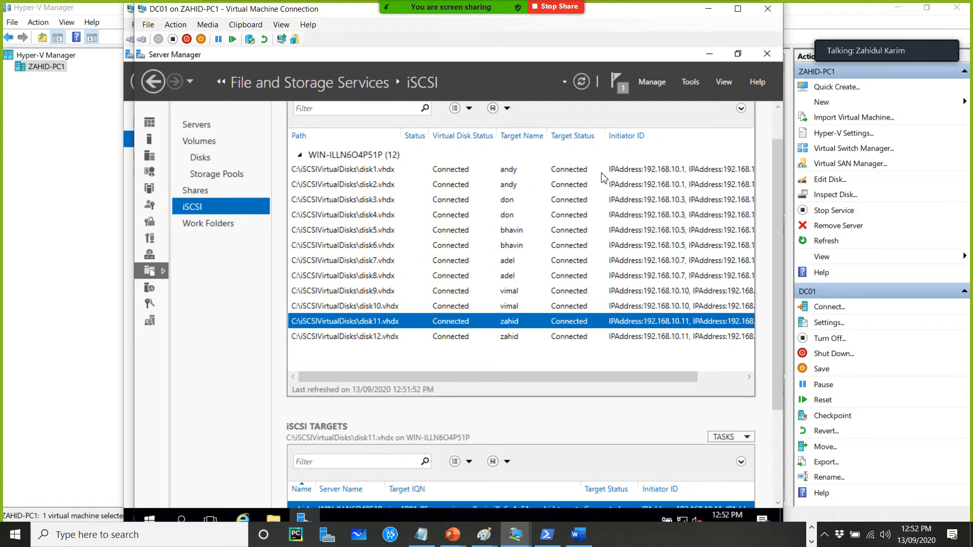
pyautogui.click(711, 54)
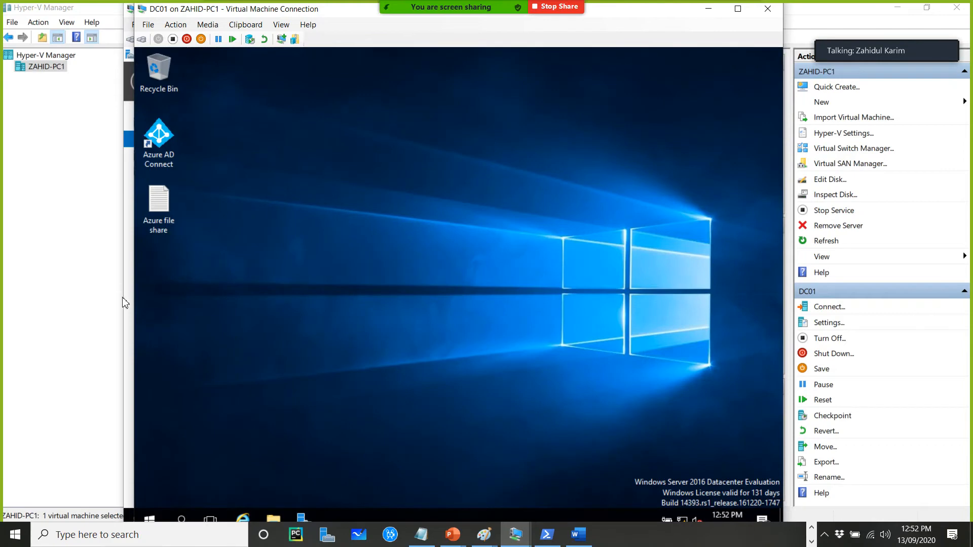
# Return to Hyper-V Manager and open a connection window to VM11
pyautogui.click(99, 301)
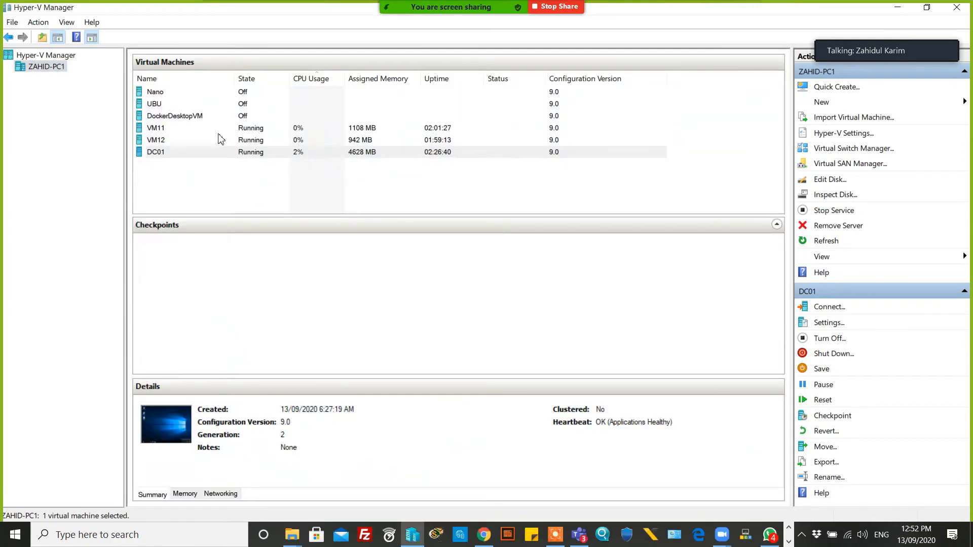
pyautogui.click(268, 130)
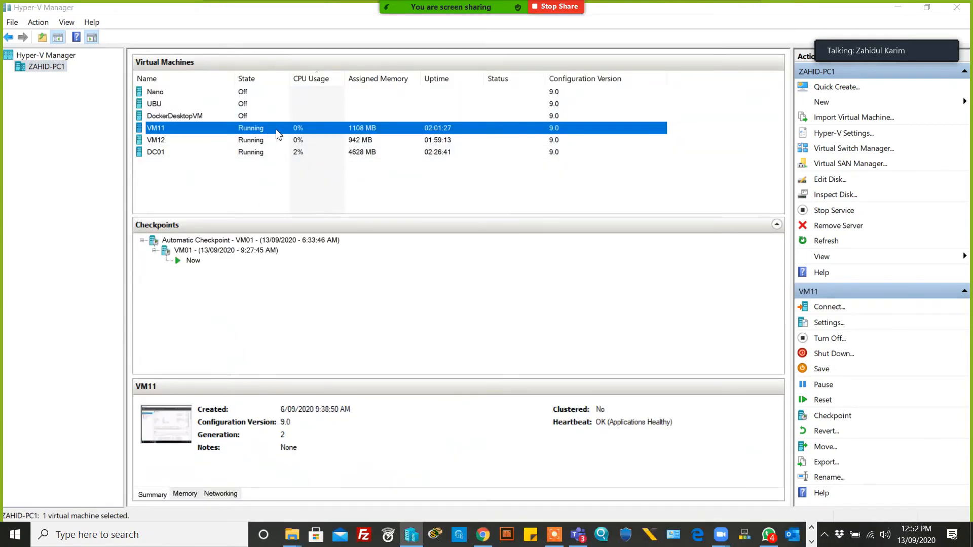
pyautogui.doubleClick(278, 135)
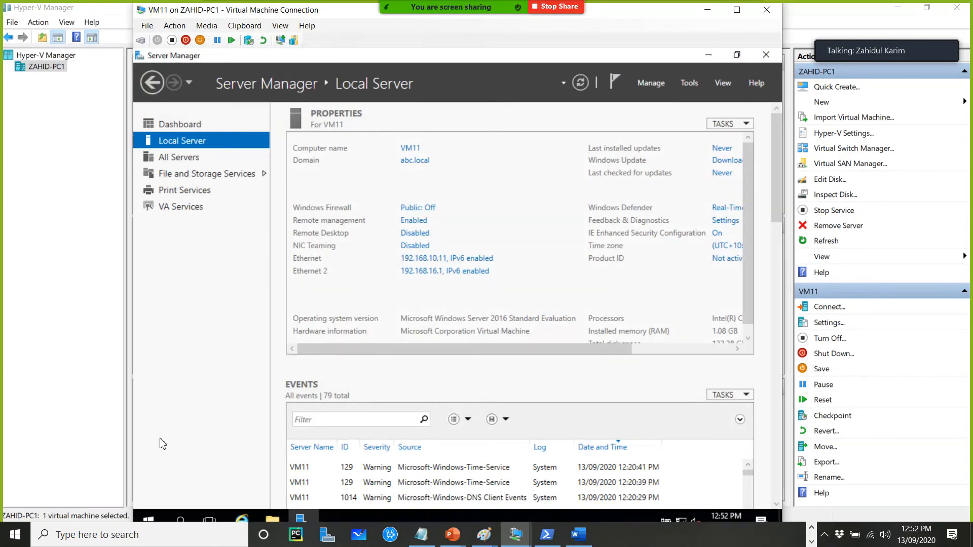
# Open Disk Management on VM11 and bring the offline Disk 7 and Disk 8 online
pyautogui.rightClick(150, 521)
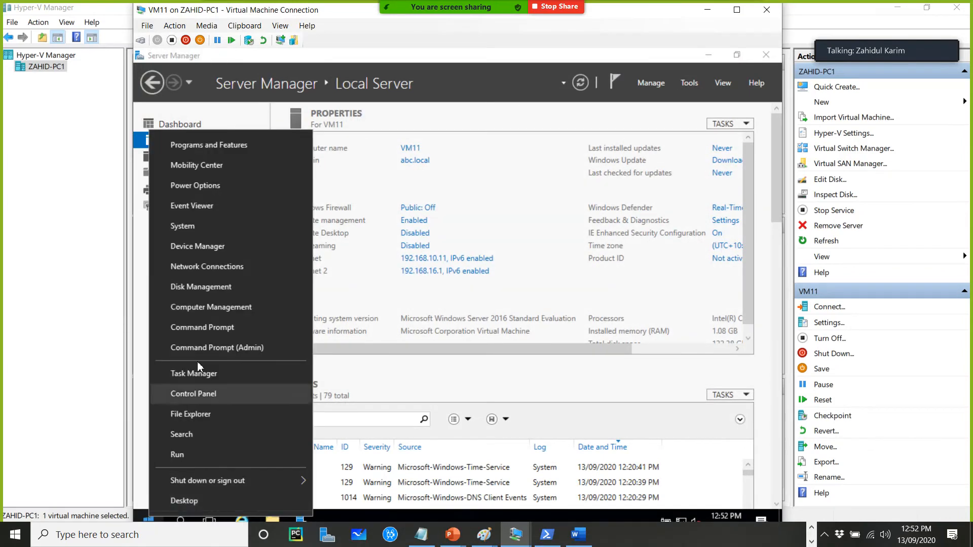
pyautogui.click(202, 286)
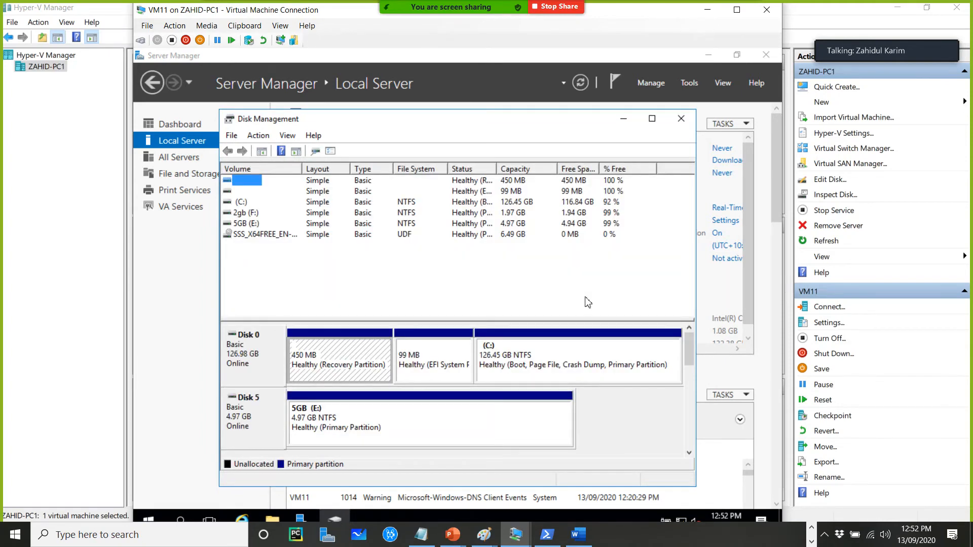
pyautogui.click(652, 119)
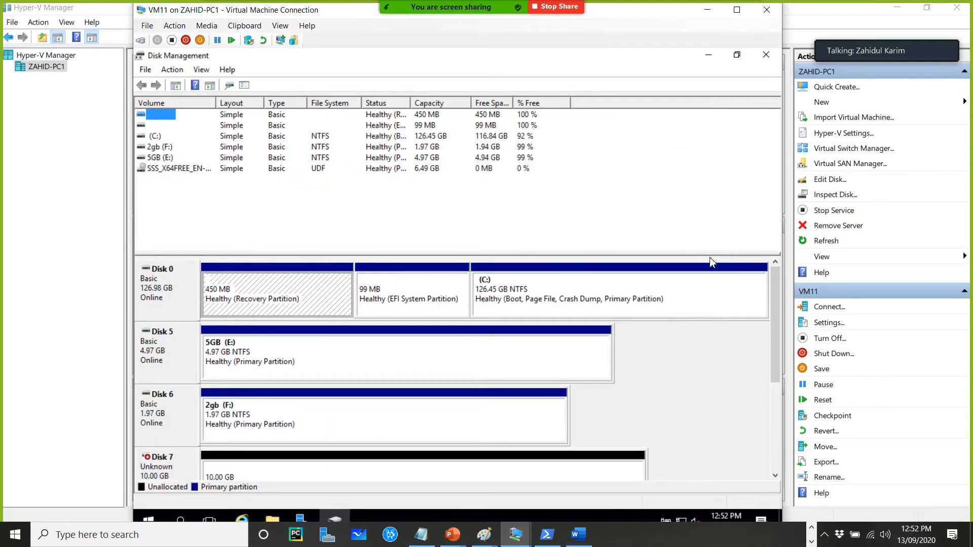
pyautogui.moveTo(711, 253); pyautogui.dragTo(711, 187)
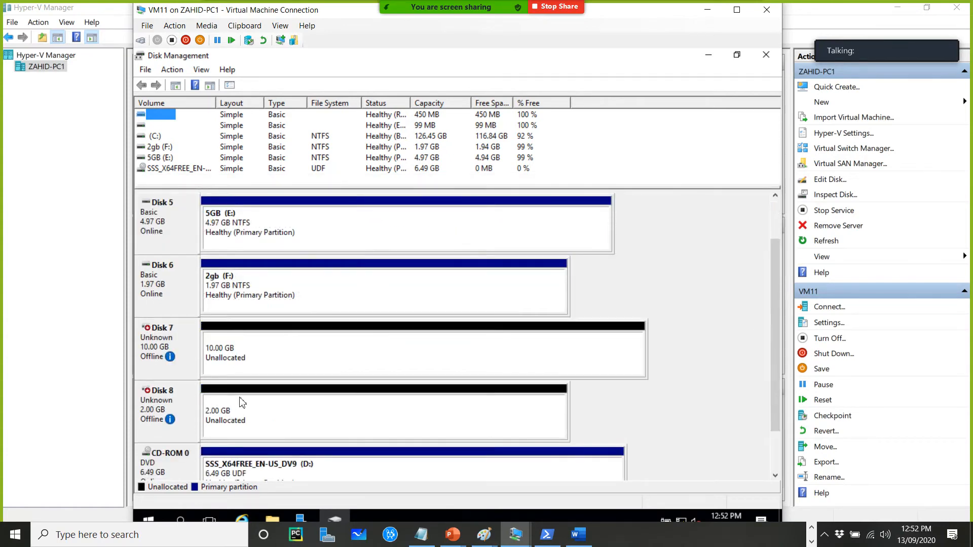
pyautogui.moveTo(161, 363)
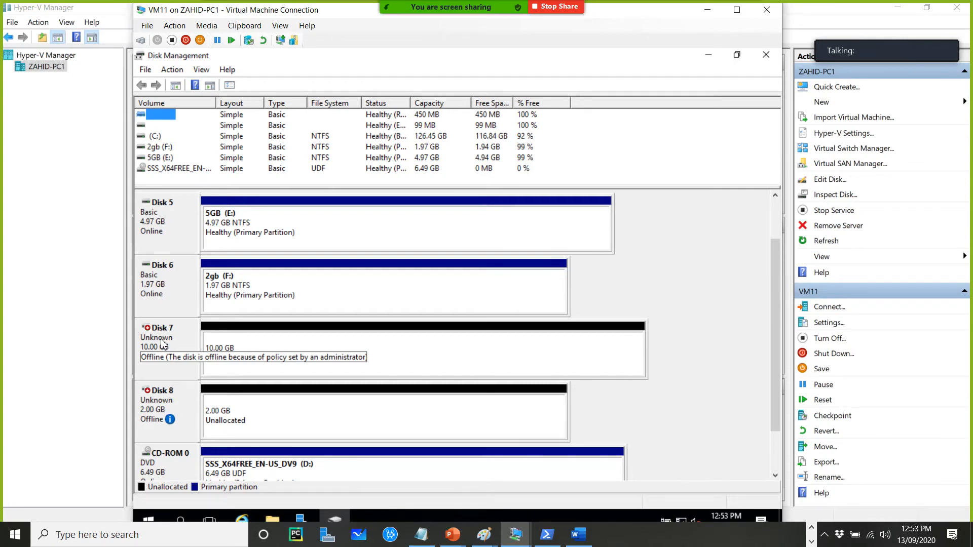
pyautogui.rightClick(161, 340)
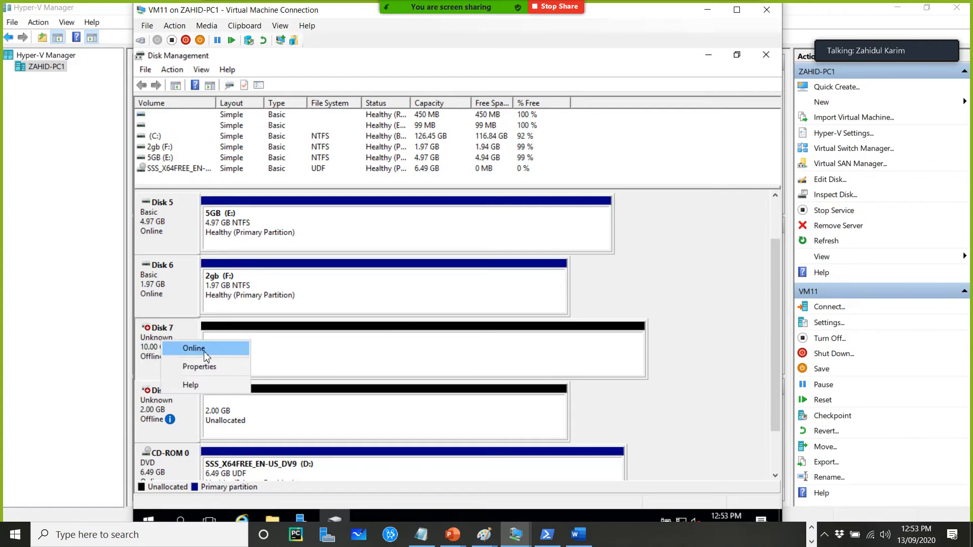
pyautogui.click(203, 348)
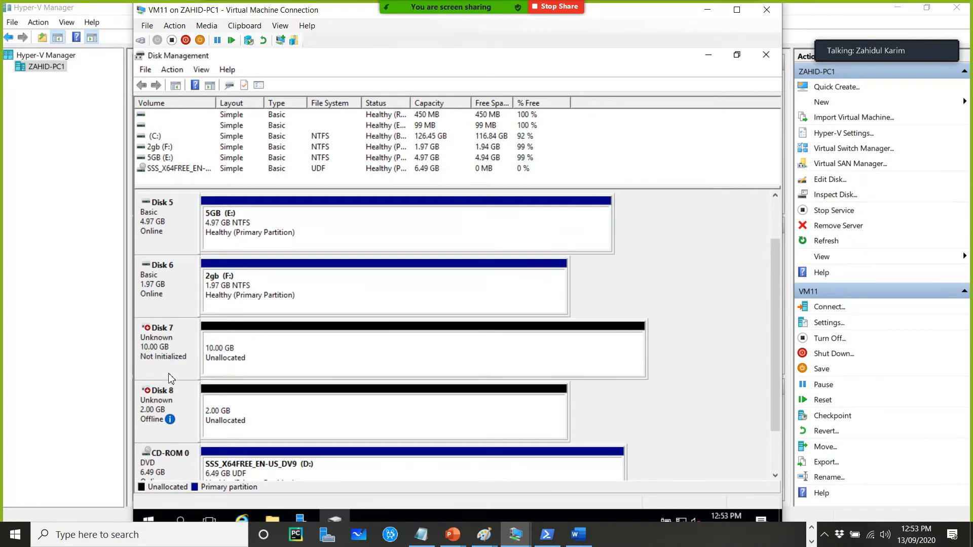
pyautogui.rightClick(170, 399)
pyautogui.click(198, 403)
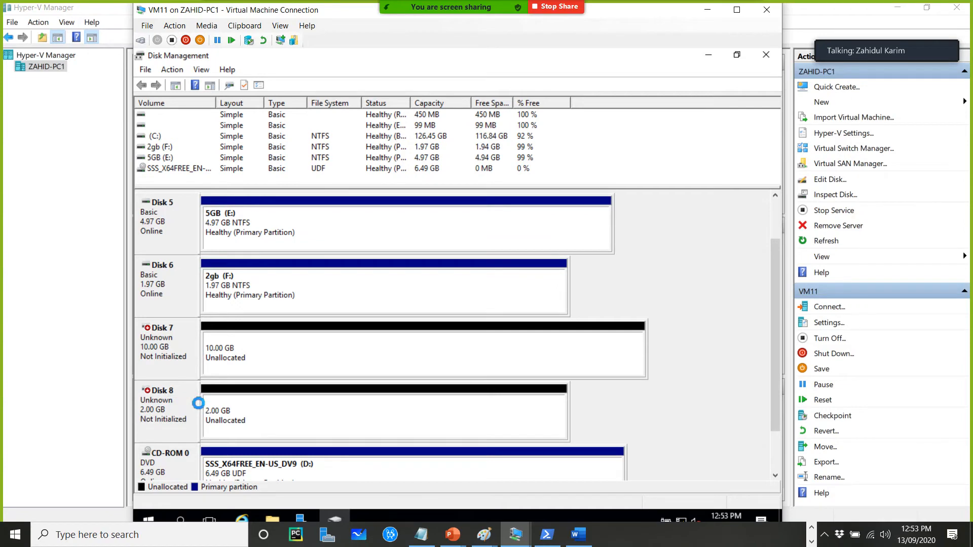
# Initialize Disk 7 and Disk 8 with the GPT partition style
pyautogui.rightClick(169, 342)
pyautogui.click(184, 355)
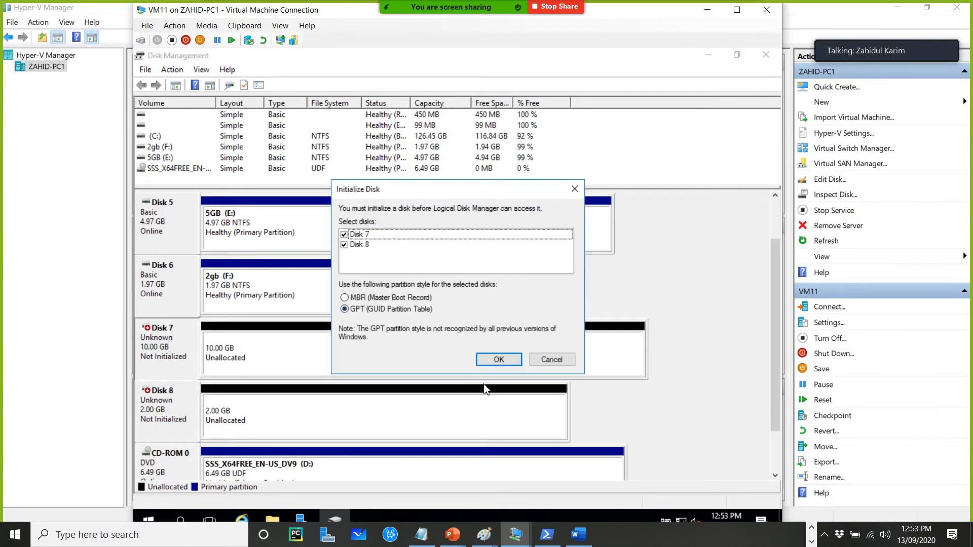
pyautogui.click(501, 360)
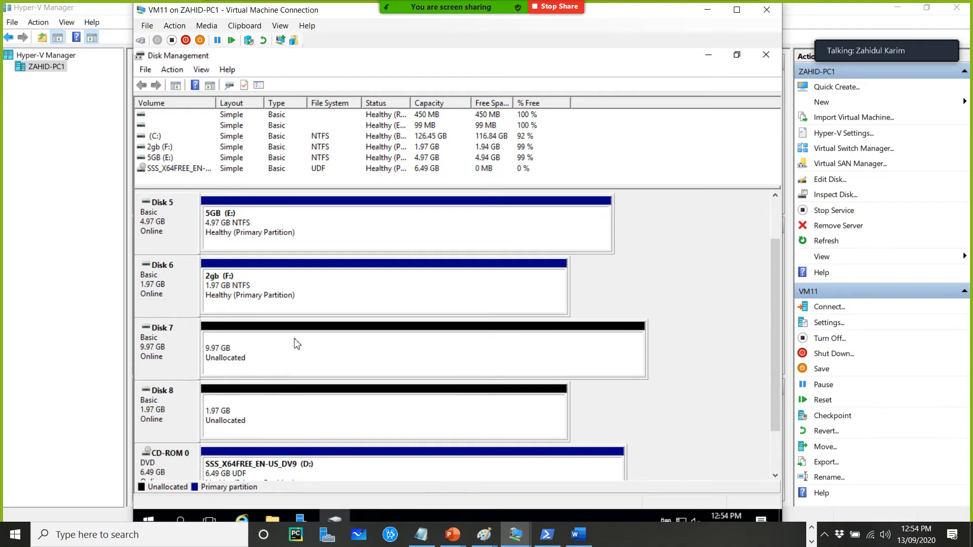
# Create a full-size NTFS simple volume on Disk 7 with drive letter G, labelled Shared Disk
pyautogui.rightClick(423, 351)
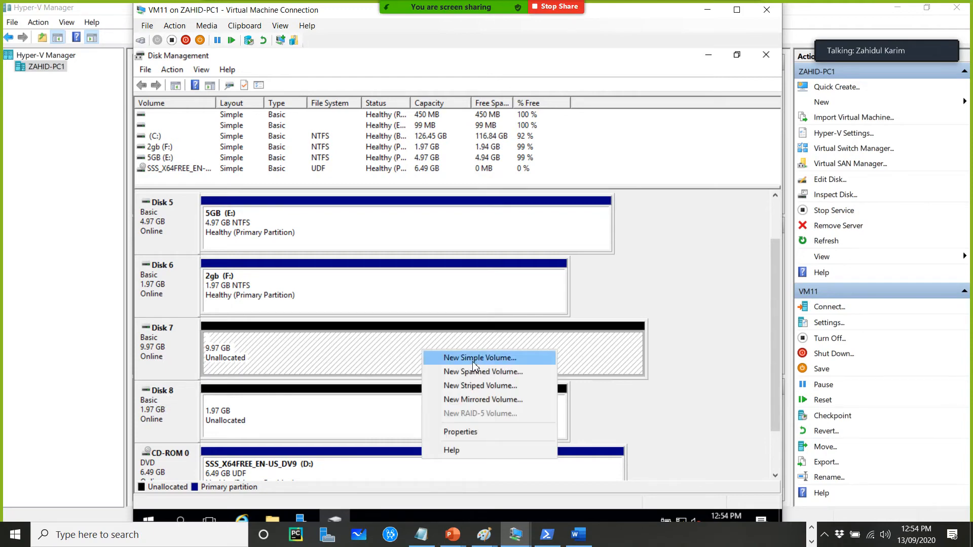
pyautogui.click(473, 361)
pyautogui.click(378, 342)
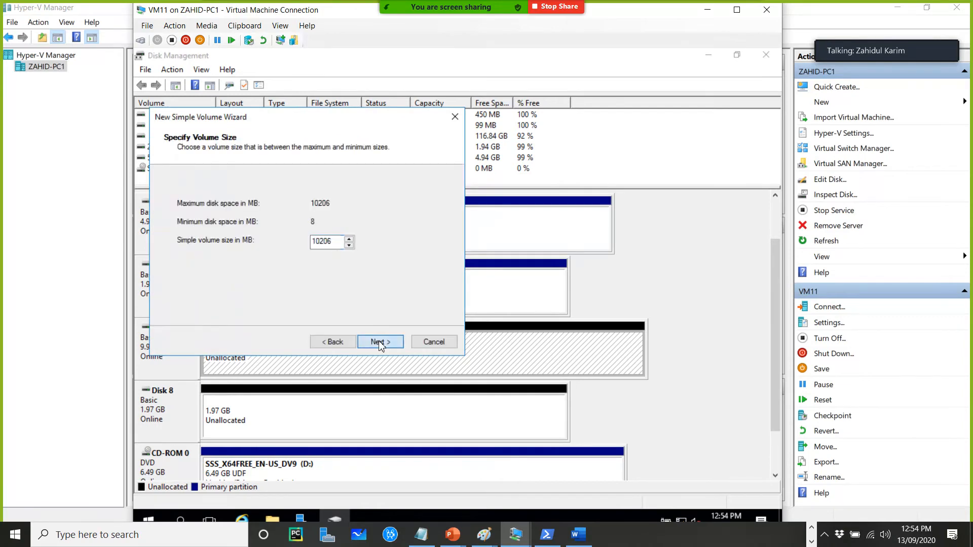
pyautogui.click(380, 343)
pyautogui.click(380, 343)
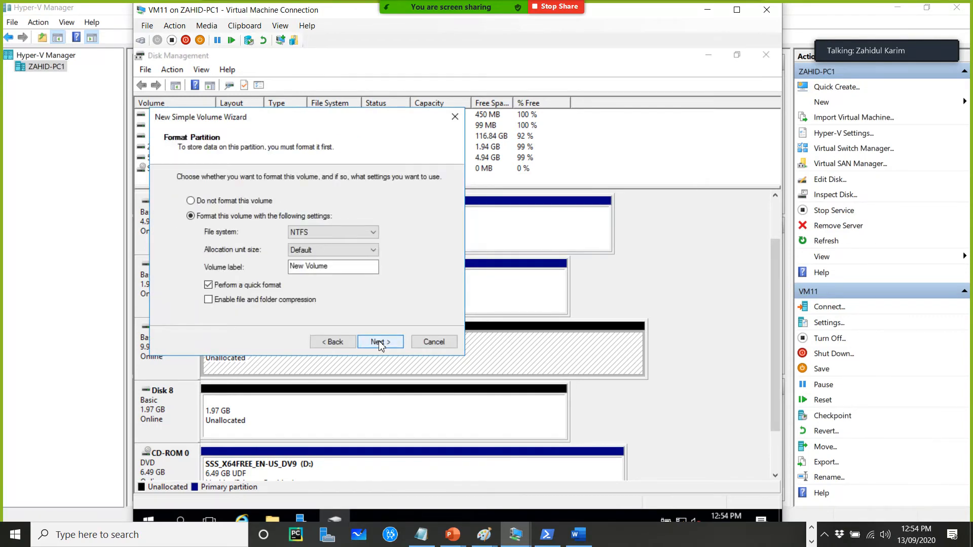
pyautogui.moveTo(331, 267); pyautogui.dragTo(270, 266)
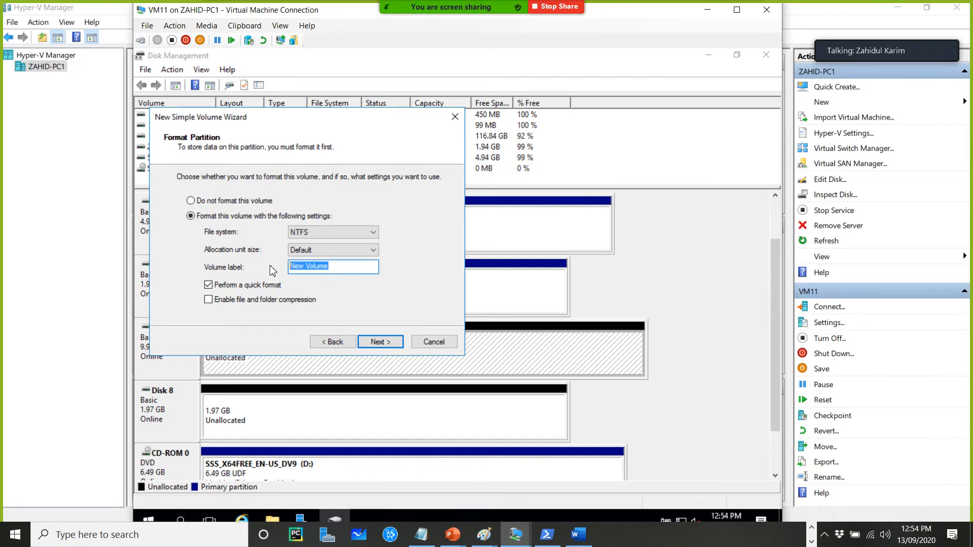
pyautogui.write('Sahred')
pyautogui.press('BackSpace')
pyautogui.press('BackSpace')
pyautogui.press('BackSpace')
pyautogui.press('BackSpace')
pyautogui.press('BackSpace')
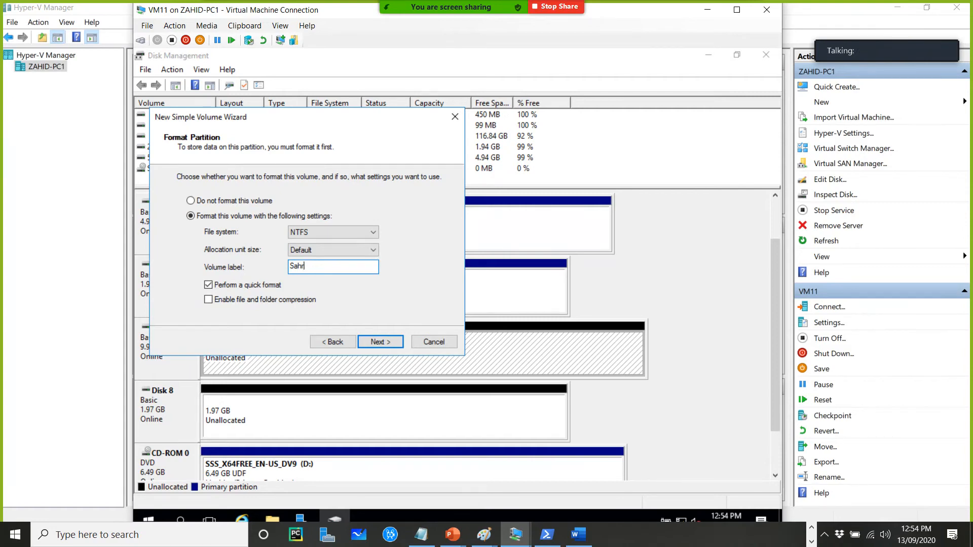
pyautogui.write('hared Disk')
pyautogui.click(385, 343)
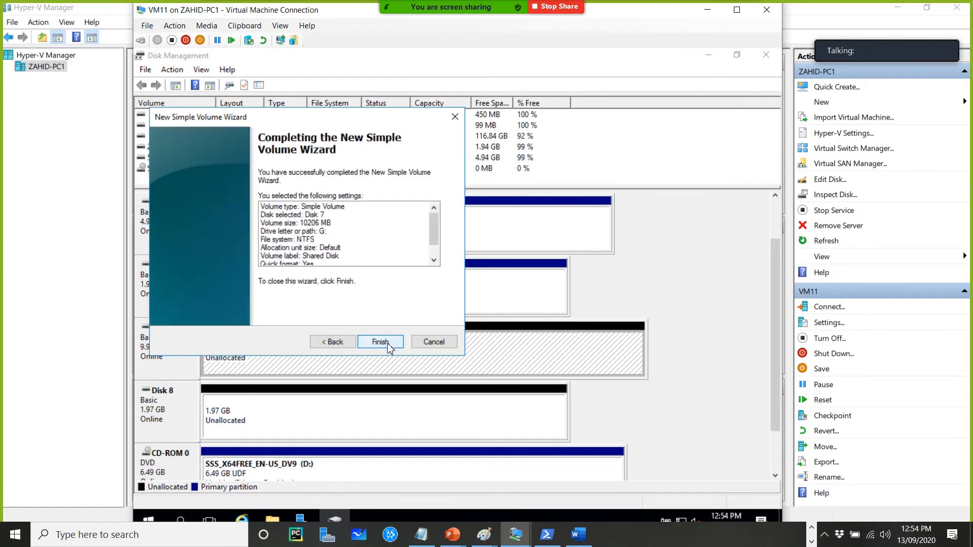
pyautogui.click(384, 343)
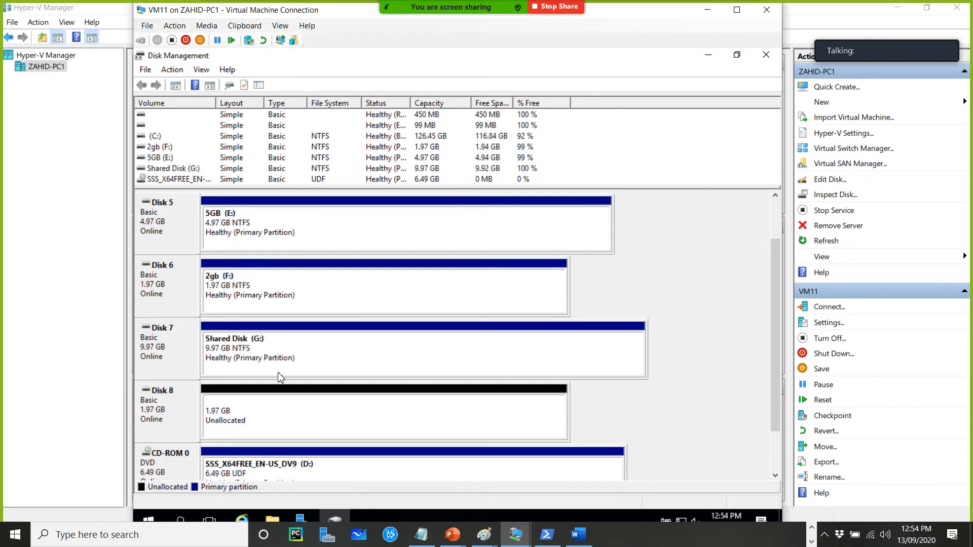
# Create a full-size NTFS simple volume on Disk 8 labelled Quorum Disk
pyautogui.rightClick(270, 417)
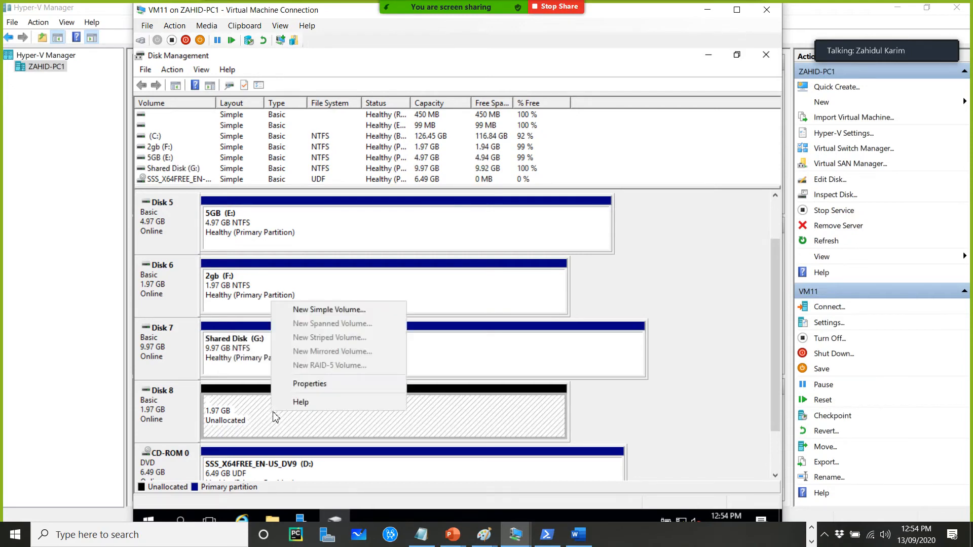
pyautogui.click(330, 313)
pyautogui.click(388, 345)
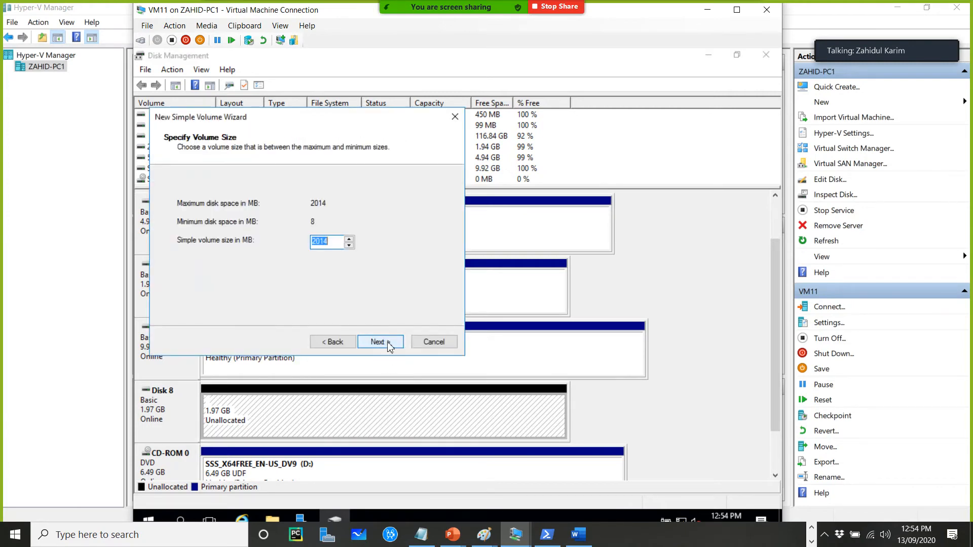
pyautogui.click(388, 345)
pyautogui.click(388, 345)
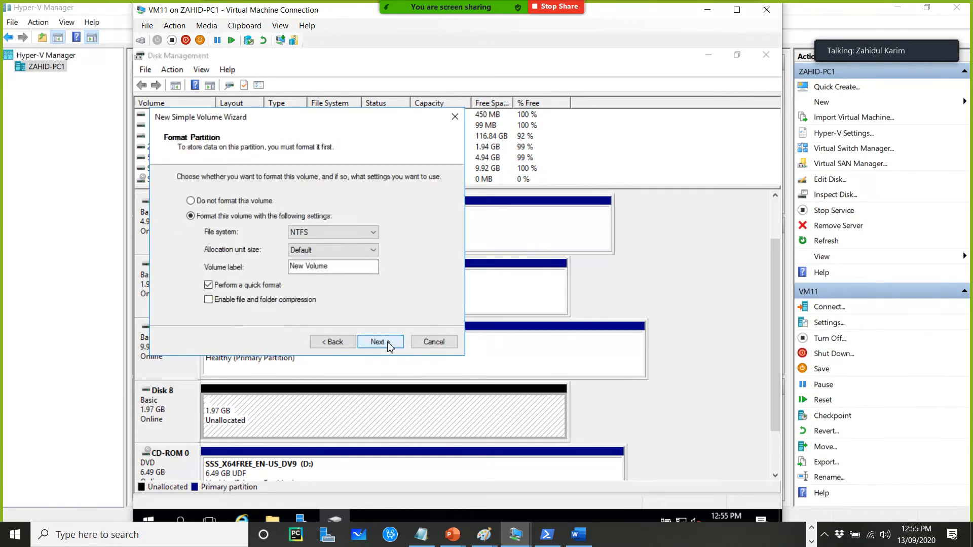
pyautogui.moveTo(344, 273); pyautogui.dragTo(255, 269)
pyautogui.write('Quoru')
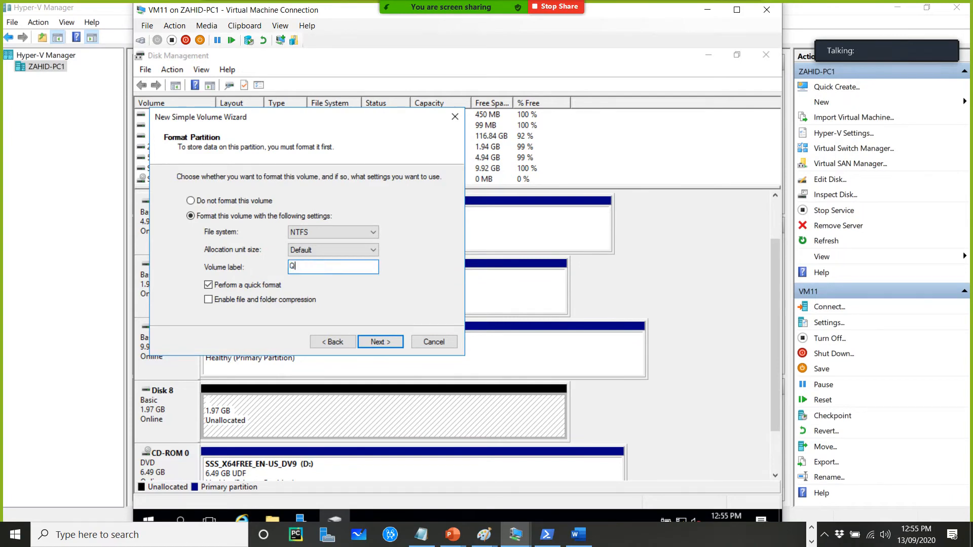
pyautogui.write('m Disk')
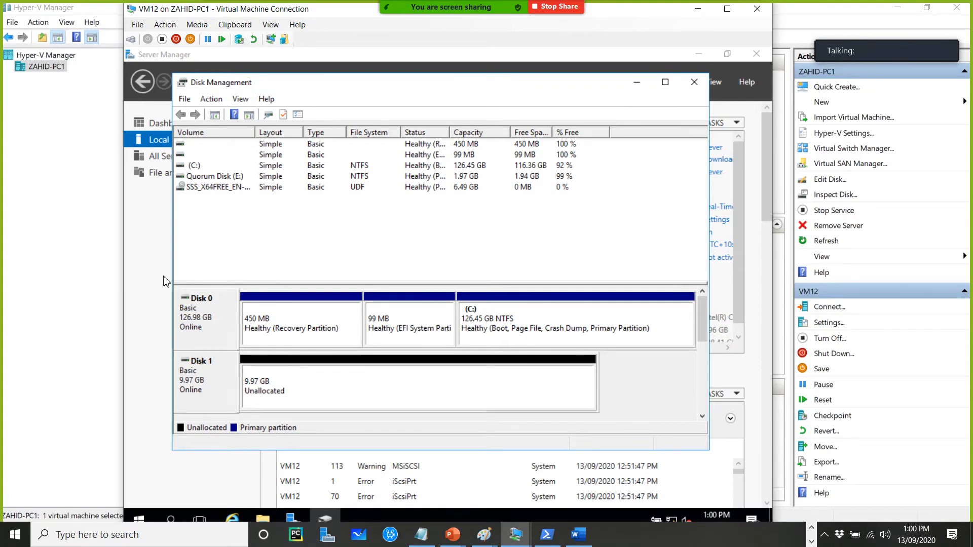
# On VM12, start the Add Roles and Features wizard for VM12 and select the File Server role under File and iSCSI Services
pyautogui.click(164, 277)
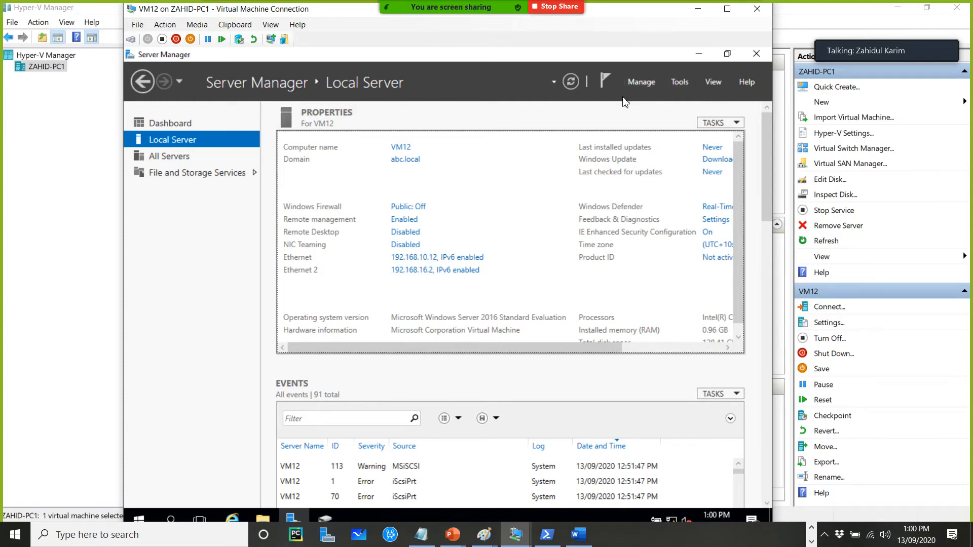
pyautogui.click(640, 82)
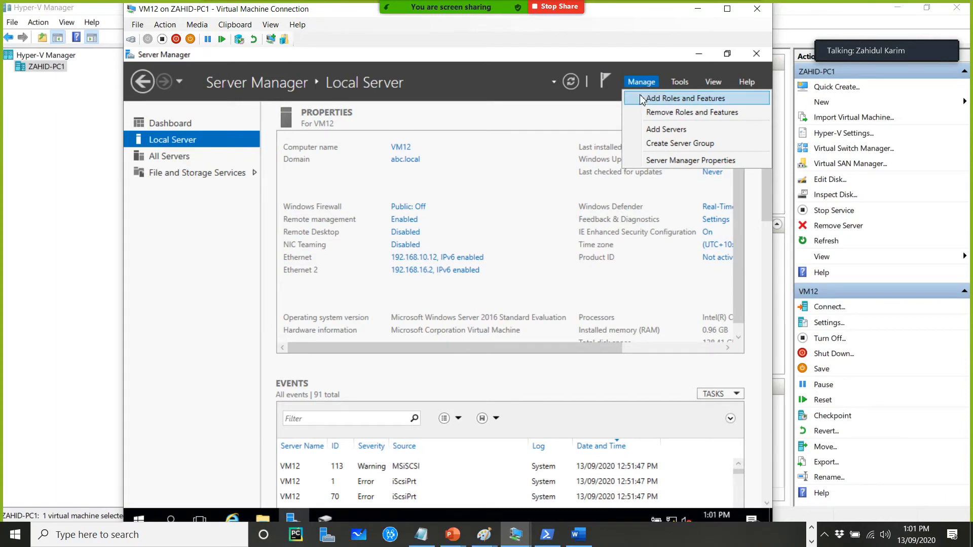
pyautogui.click(654, 101)
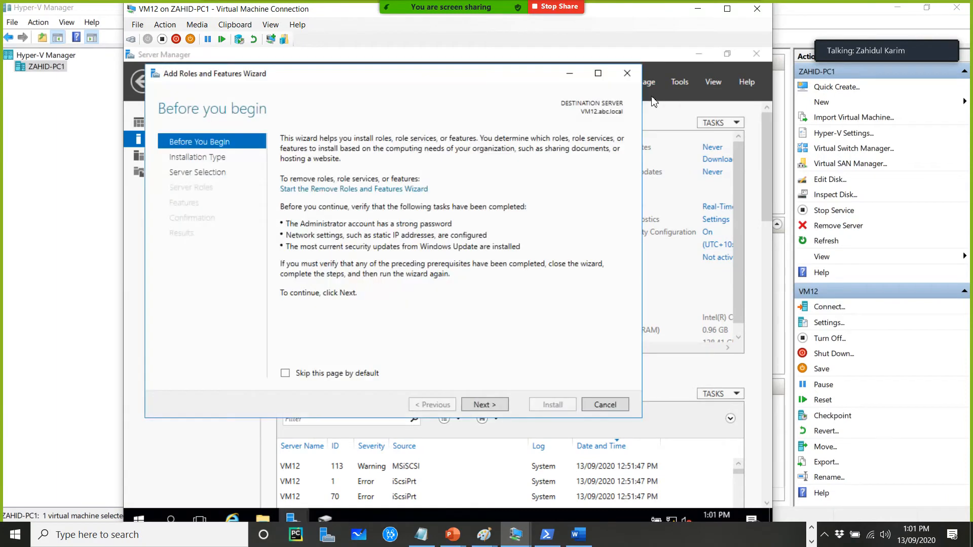
pyautogui.click(484, 405)
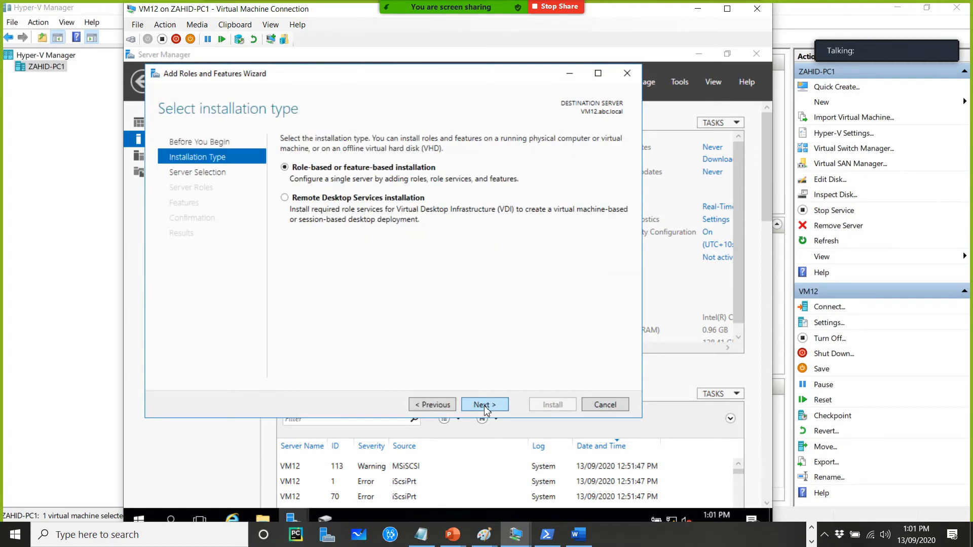
pyautogui.click(484, 404)
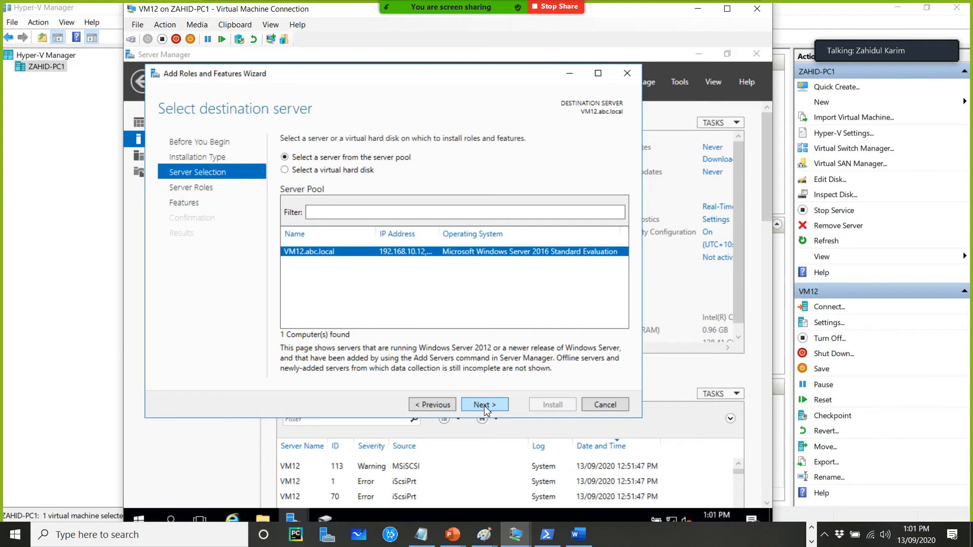
pyautogui.click(485, 405)
pyautogui.moveTo(459, 77); pyautogui.dragTo(528, 111)
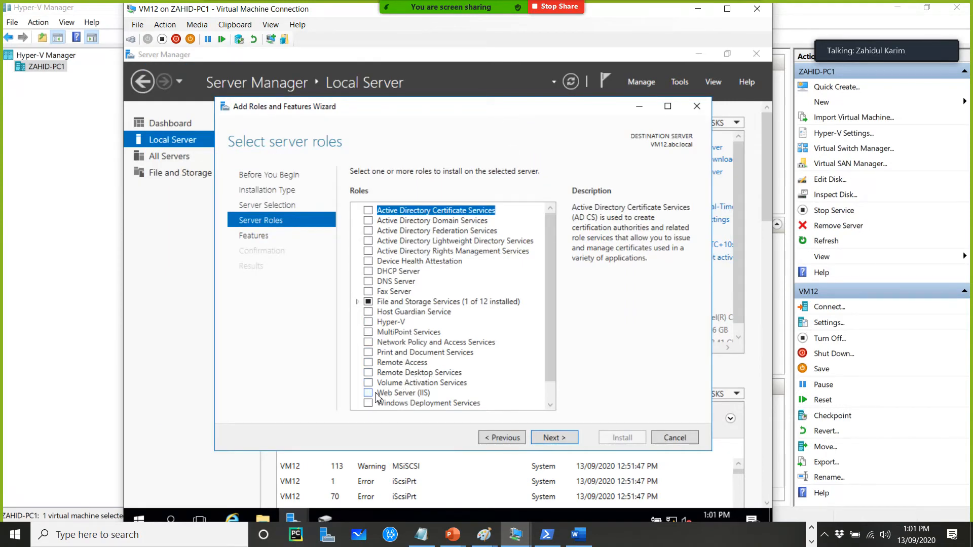
pyautogui.scroll(-2, 546, 367)
pyautogui.moveTo(546, 369); pyautogui.dragTo(546, 281)
pyautogui.click(357, 302)
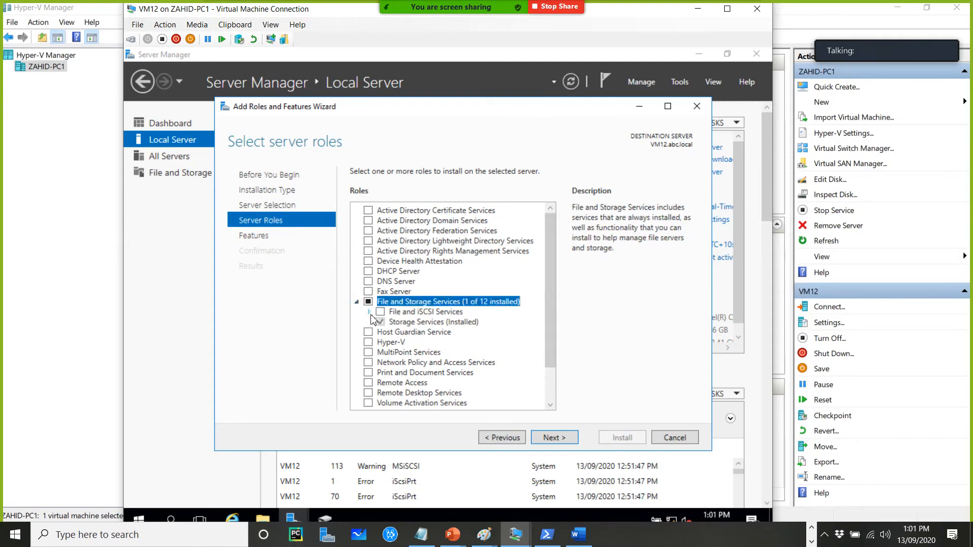
pyautogui.click(370, 313)
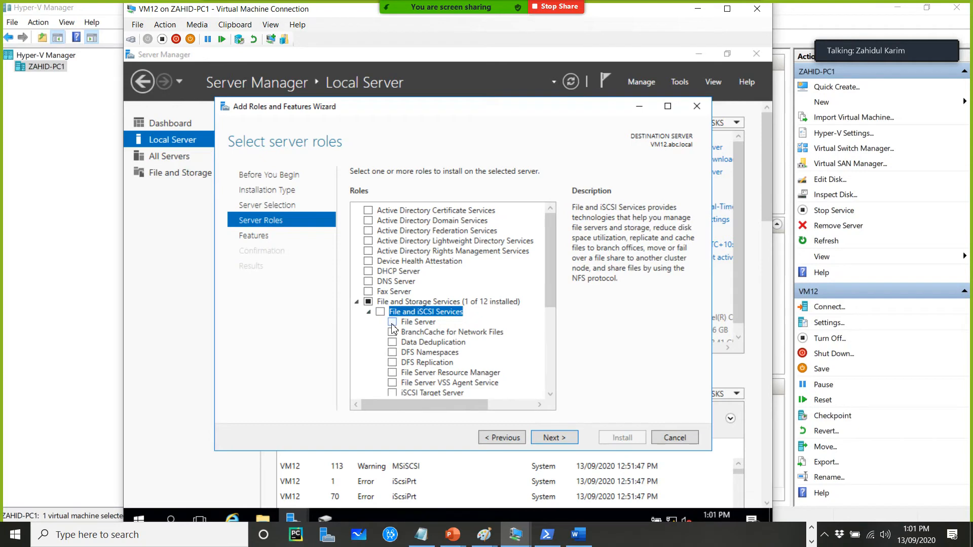
pyautogui.click(392, 323)
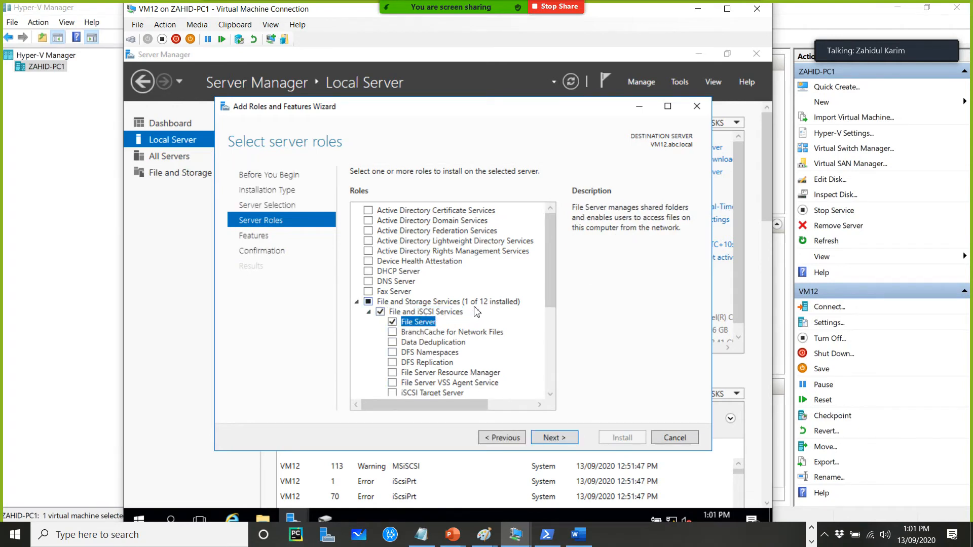
# Select the Failover Clustering feature, including its required management tools
pyautogui.click(557, 439)
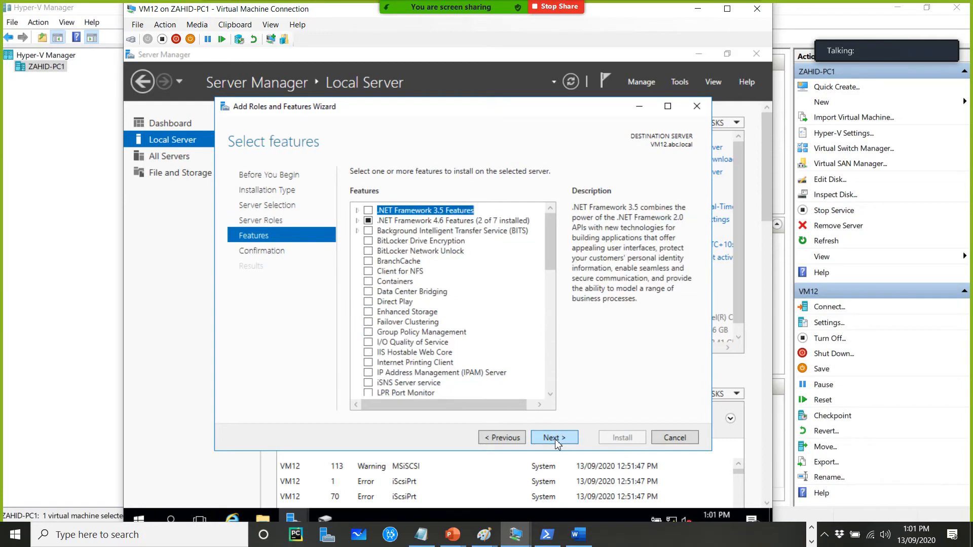
pyautogui.click(378, 323)
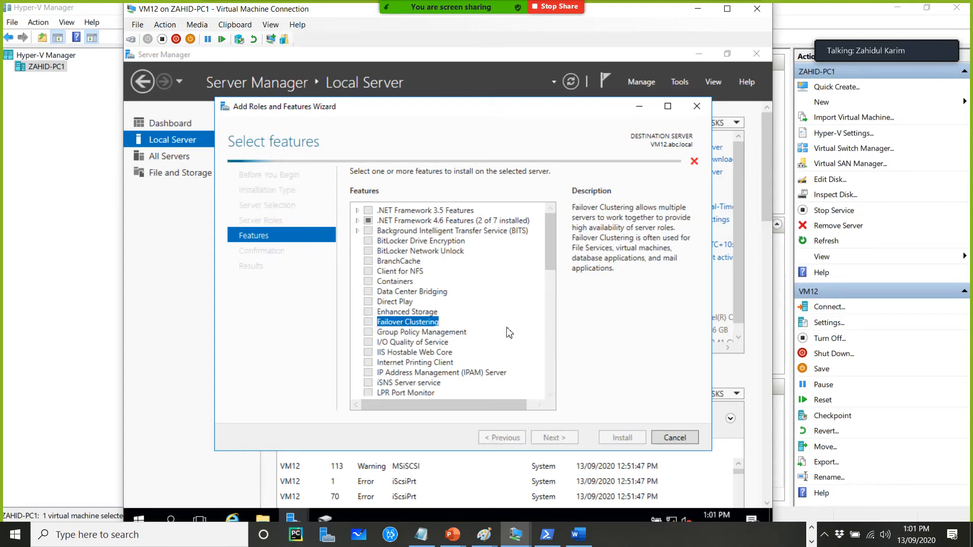
pyautogui.press('space')
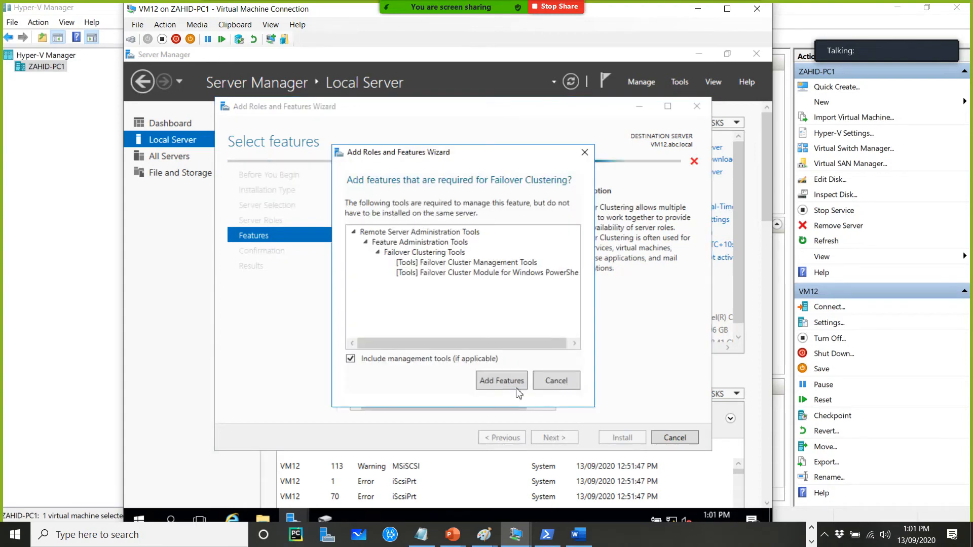
pyautogui.click(502, 381)
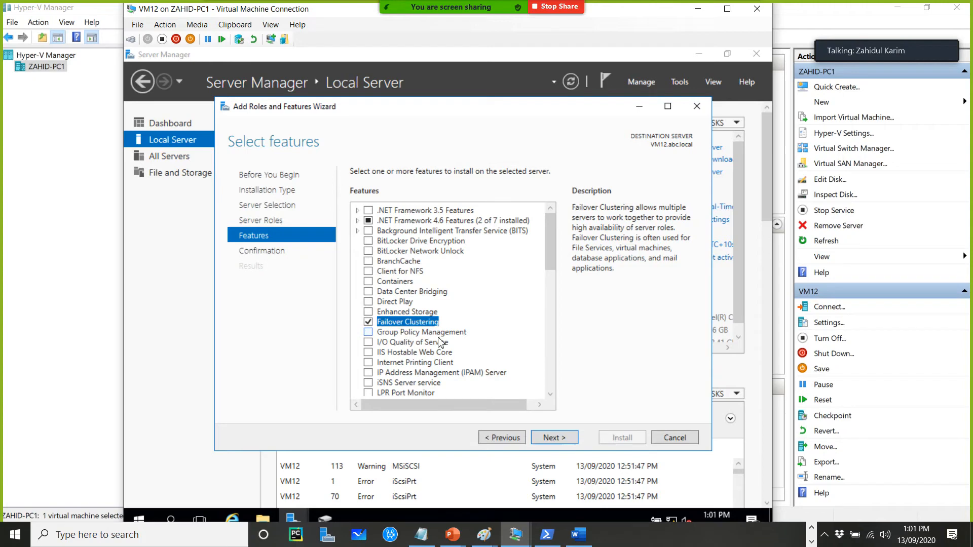
# Install the selected File Server role and Failover Clustering features on VM12, then minimize its connection window
pyautogui.click(554, 437)
pyautogui.click(622, 439)
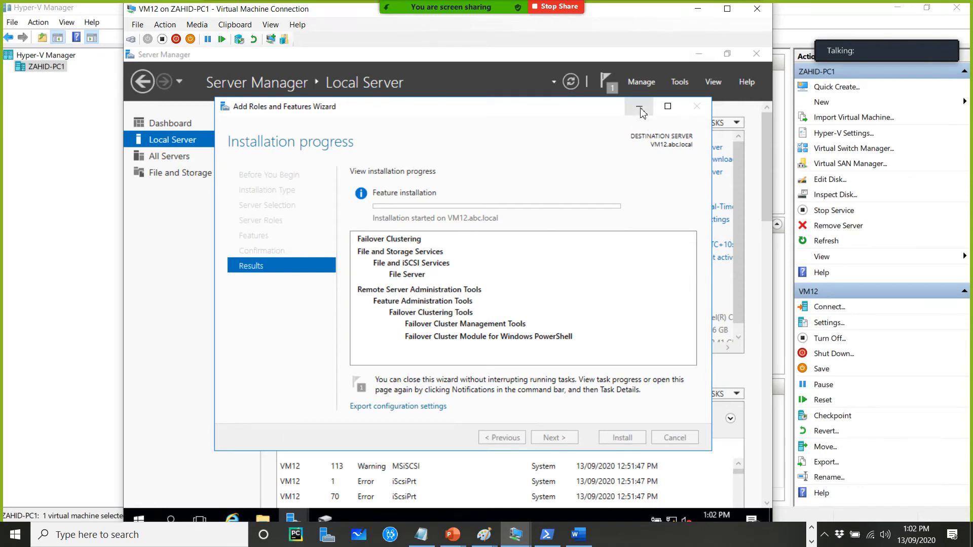
pyautogui.click(697, 11)
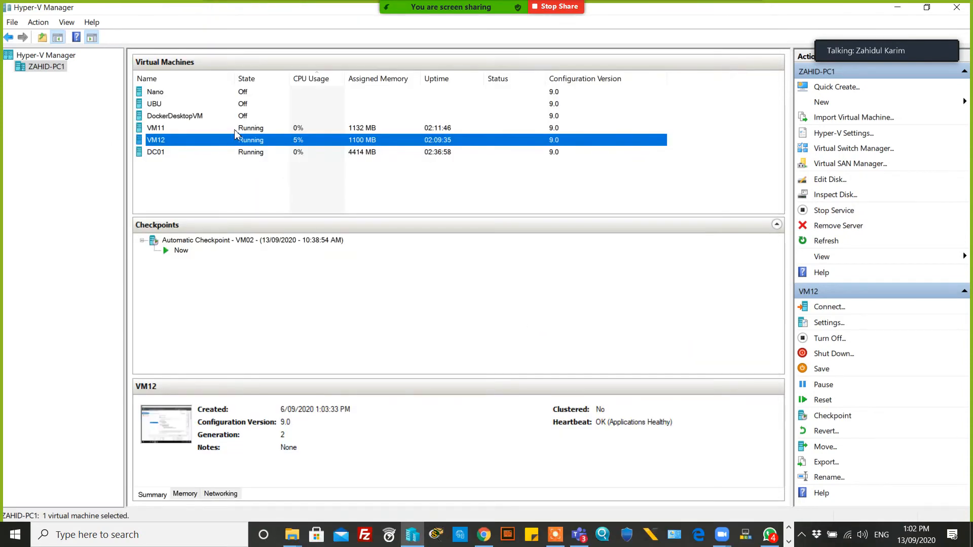
# Switch to VM11, close Disk Management, and start the Add Roles and Features wizard for role-based installation on VM11
pyautogui.click(254, 129)
pyautogui.doubleClick(264, 133)
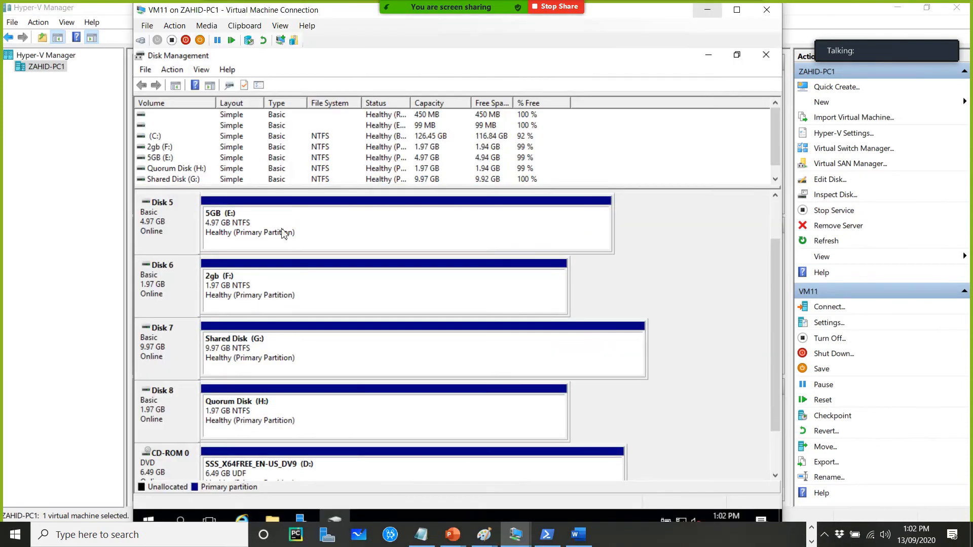
pyautogui.click(764, 57)
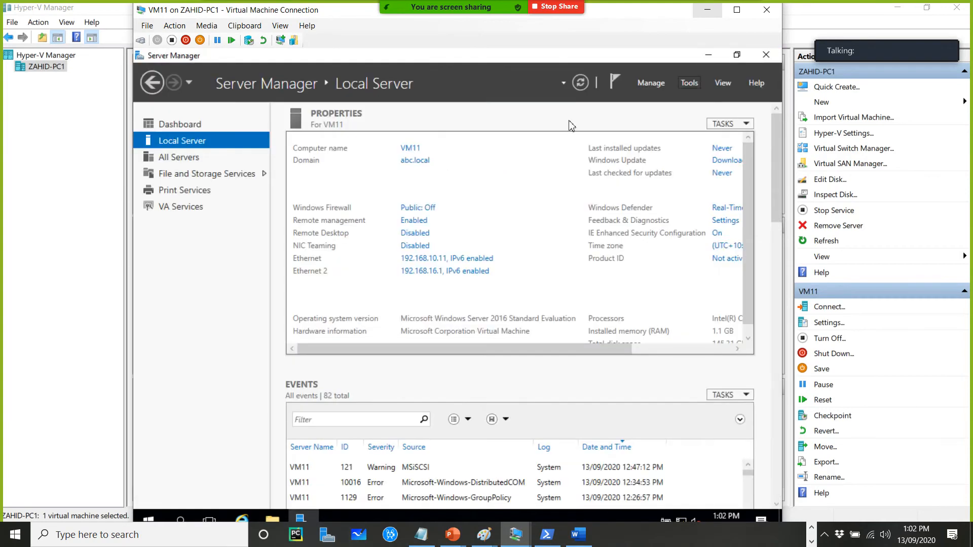
pyautogui.click(650, 82)
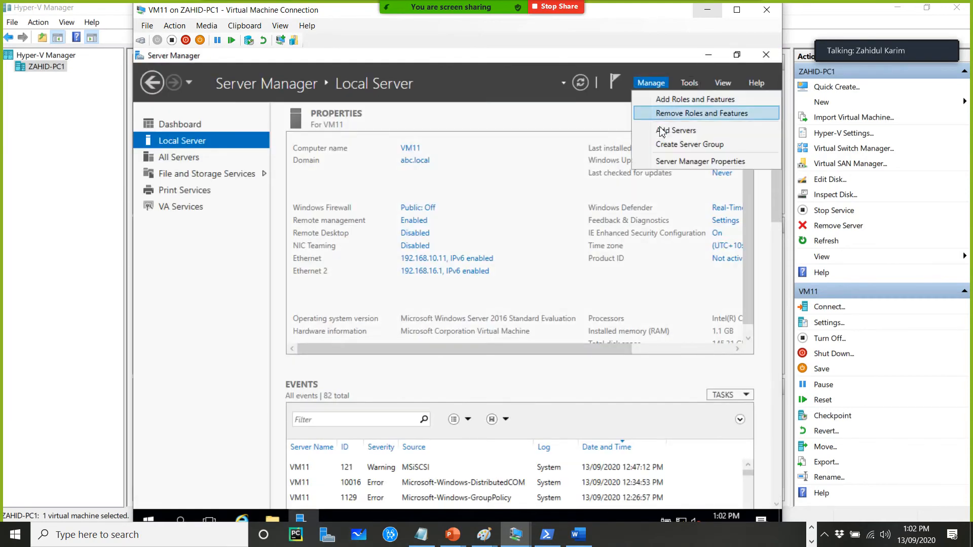
pyautogui.click(664, 102)
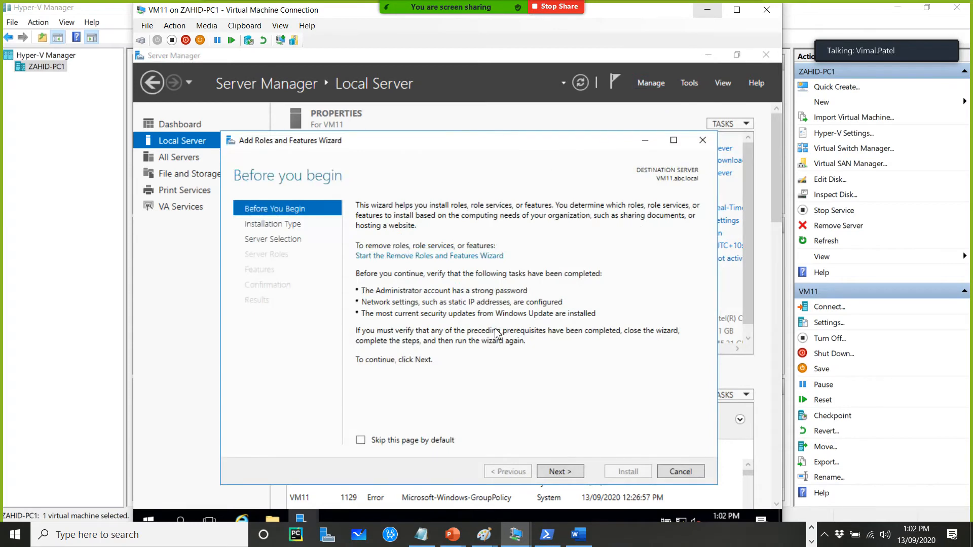
pyautogui.click(568, 474)
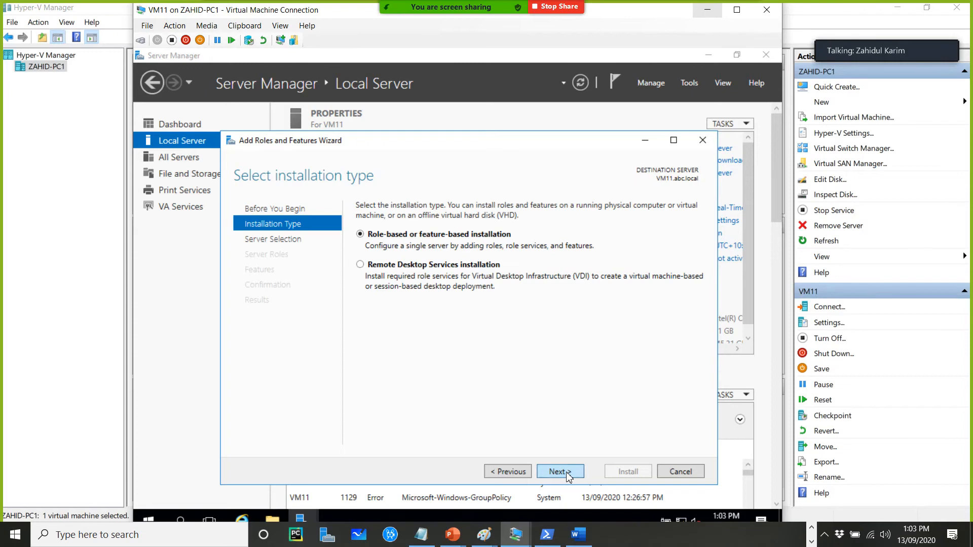
pyautogui.click(568, 474)
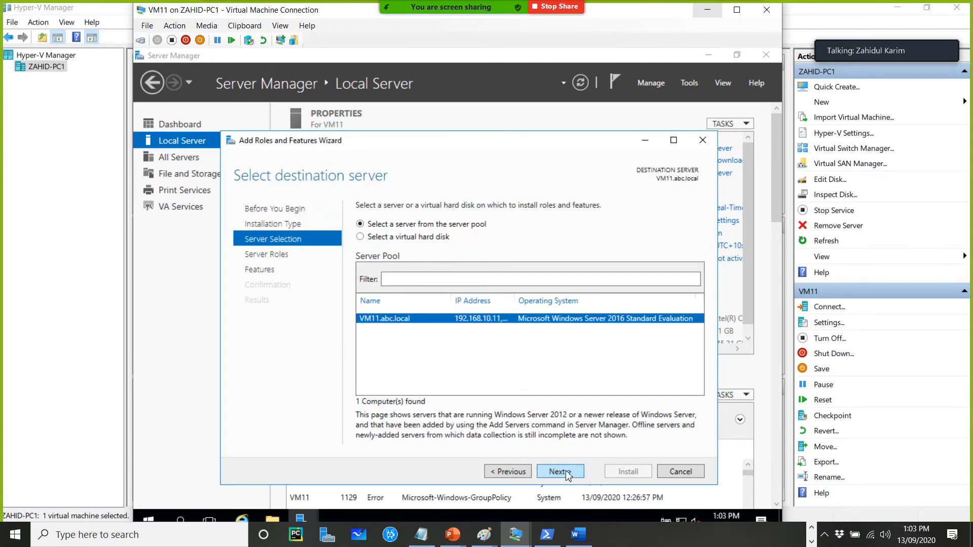
pyautogui.click(567, 472)
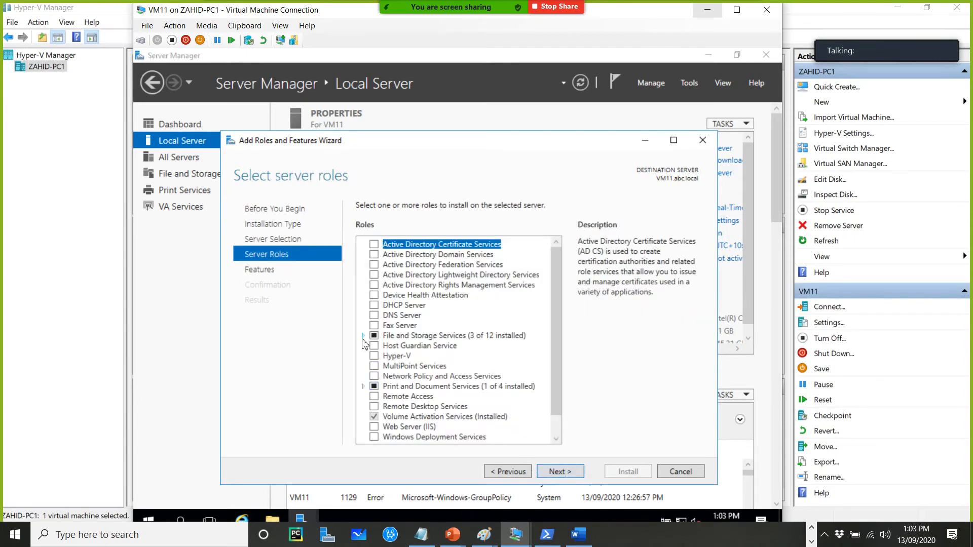
# Expand File and iSCSI Services in the roles list, then select the Failover Clustering feature including its management tools
pyautogui.click(363, 336)
pyautogui.click(375, 346)
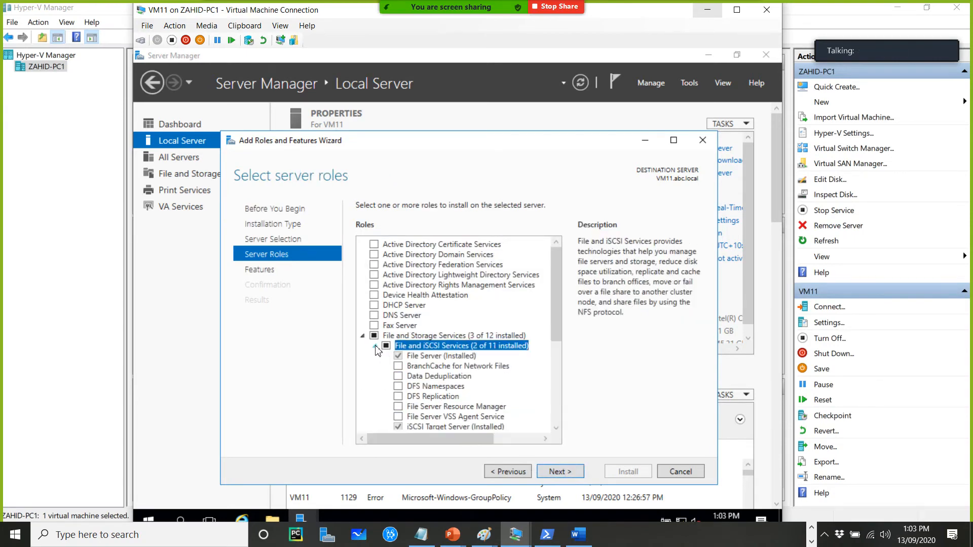
pyautogui.click(566, 476)
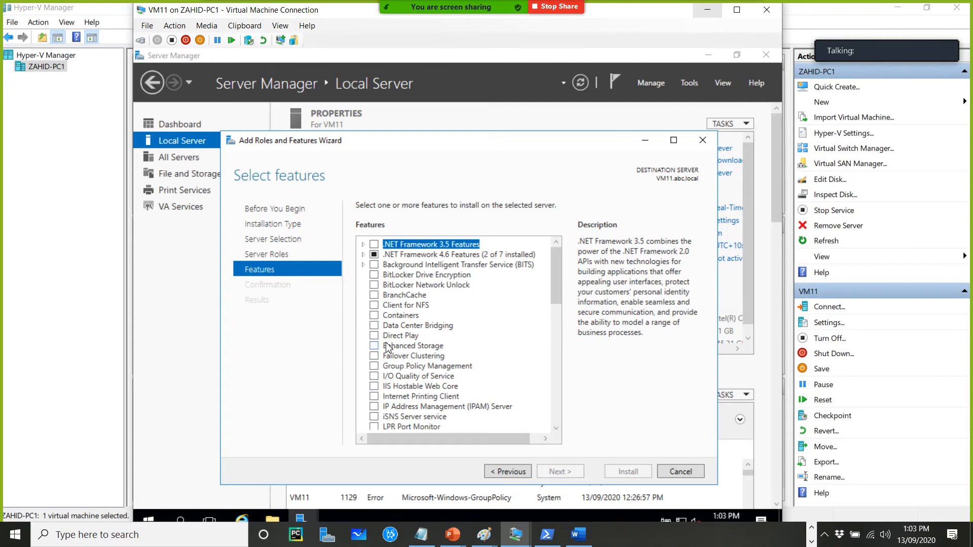
pyautogui.click(374, 357)
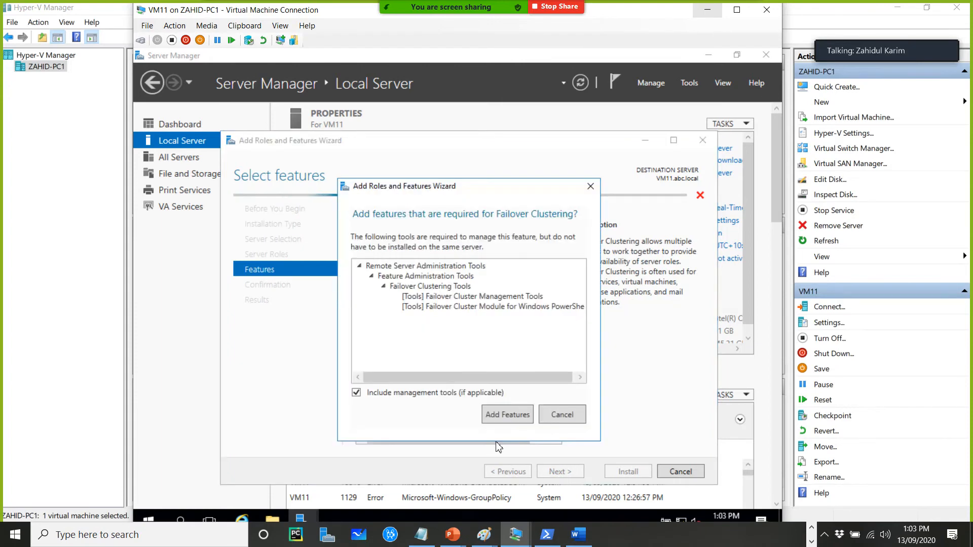
pyautogui.click(516, 420)
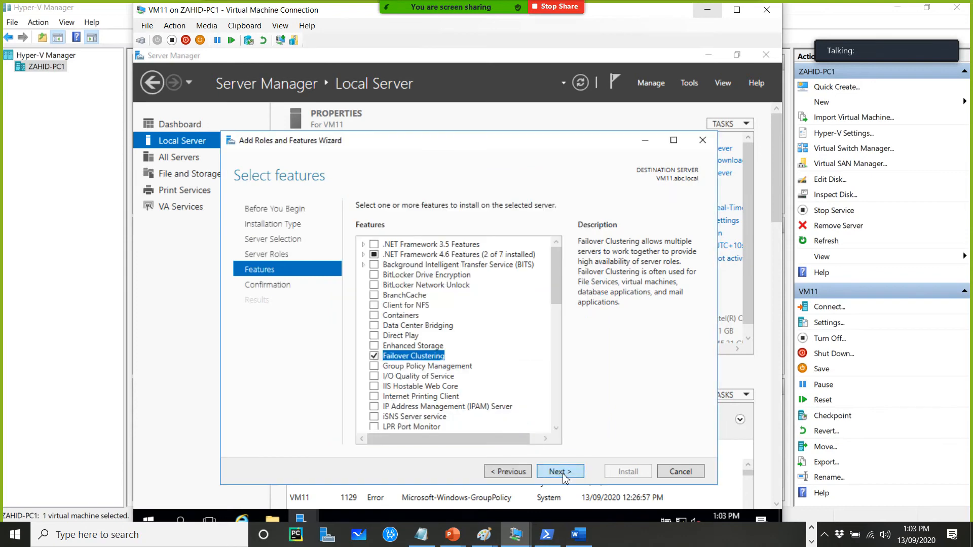
# Install Failover Clustering on VM11, close the wizard and minimize the VM11 connection
pyautogui.click(560, 471)
pyautogui.click(626, 472)
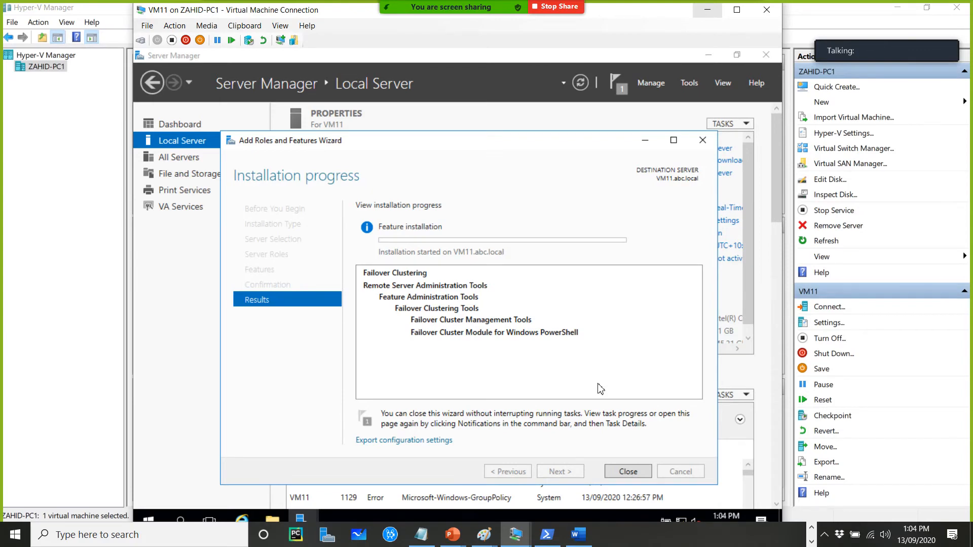
pyautogui.click(632, 472)
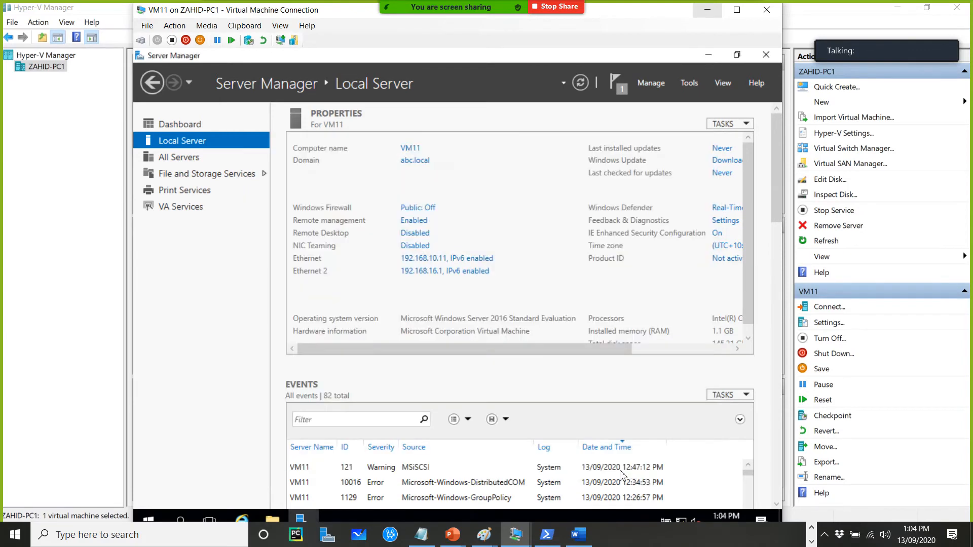
pyautogui.click(706, 12)
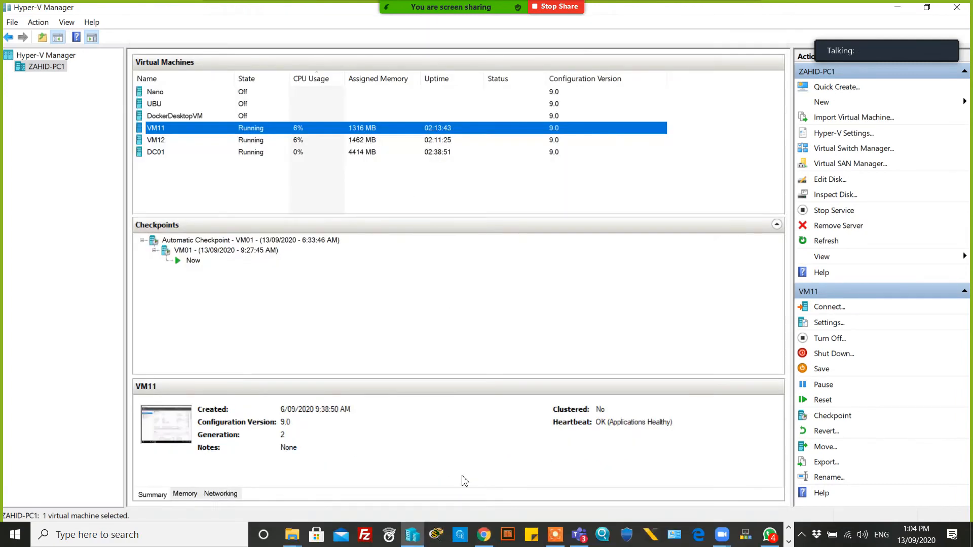
# Connect to DC01 and sign in as ABC\administrator with the account password
pyautogui.doubleClick(196, 152)
pyautogui.click(141, 39)
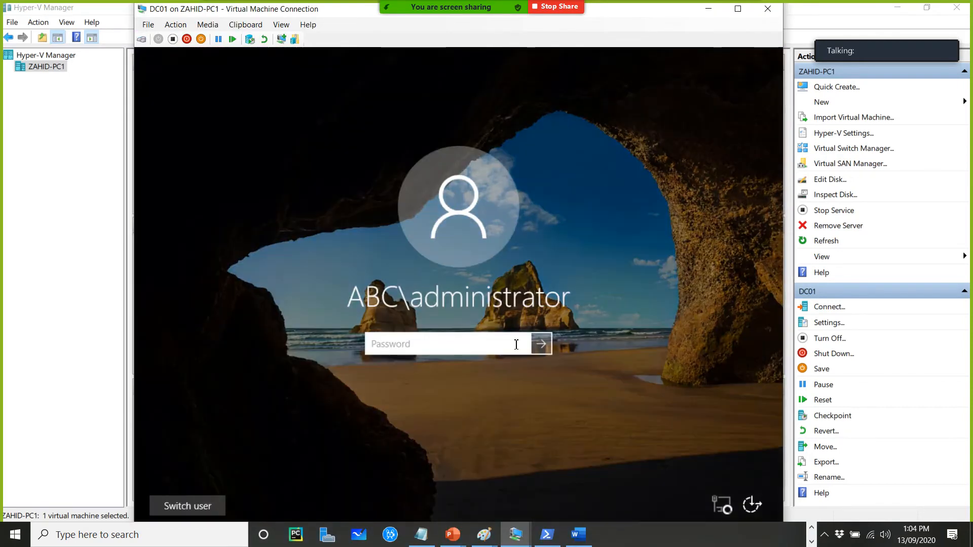
pyautogui.write('Pa$$w0rd')
pyautogui.press('Return')
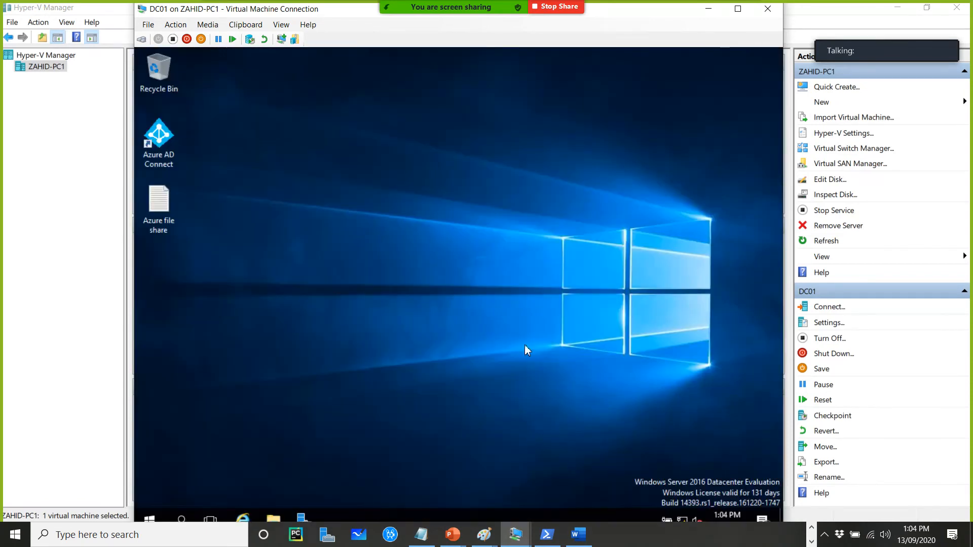
# On DC01, examine the iSCSI virtual disks list with their target names, initiators and sizes in Server Manager
pyautogui.doubleClick(655, 11)
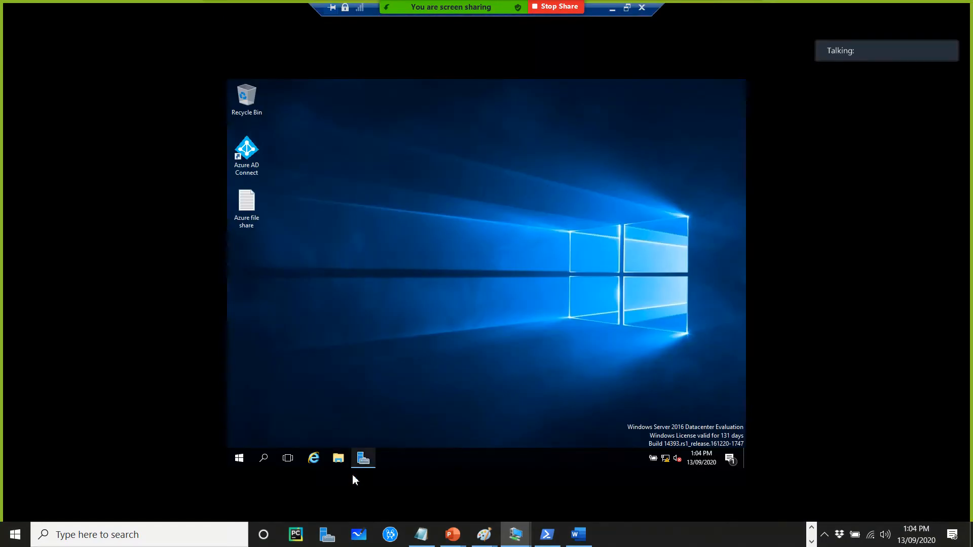
pyautogui.click(363, 459)
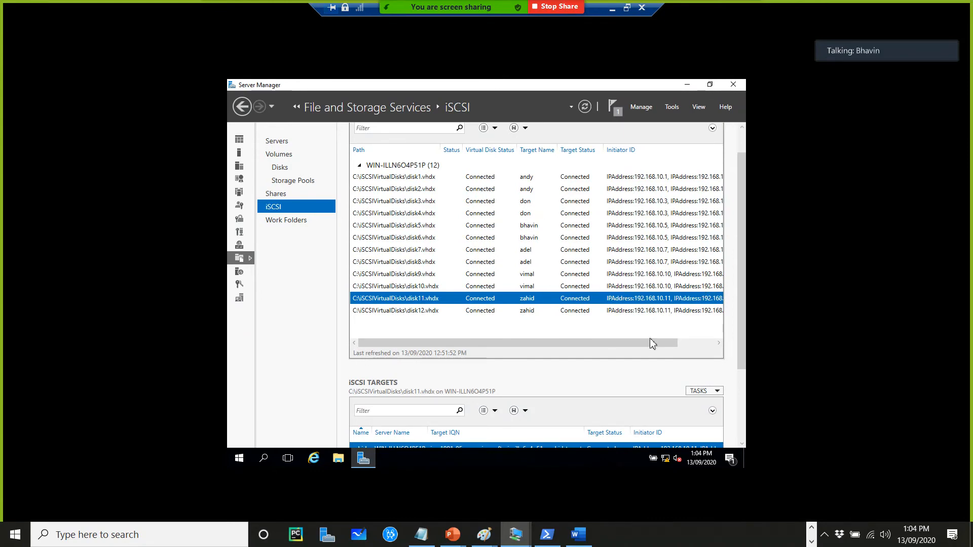
pyautogui.moveTo(633, 340); pyautogui.dragTo(682, 341)
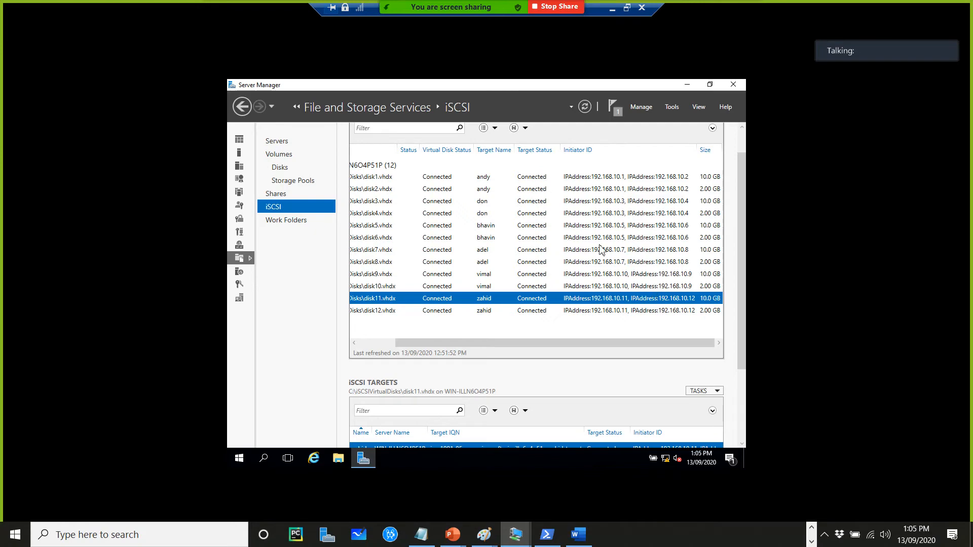
pyautogui.click(687, 84)
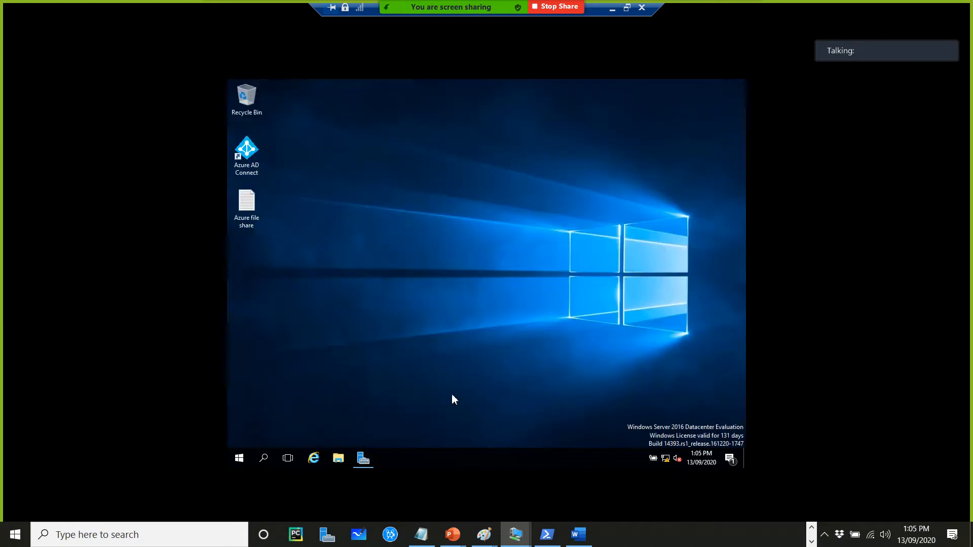
pyautogui.click(612, 8)
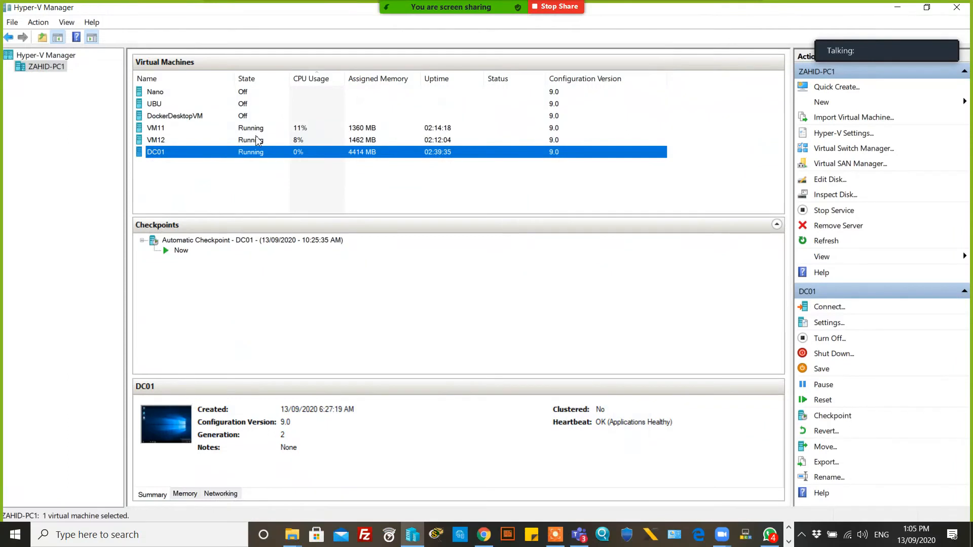
# Connect to VM11 and open Failover Cluster Manager from Server Manager's tools
pyautogui.click(310, 129)
pyautogui.doubleClick(318, 131)
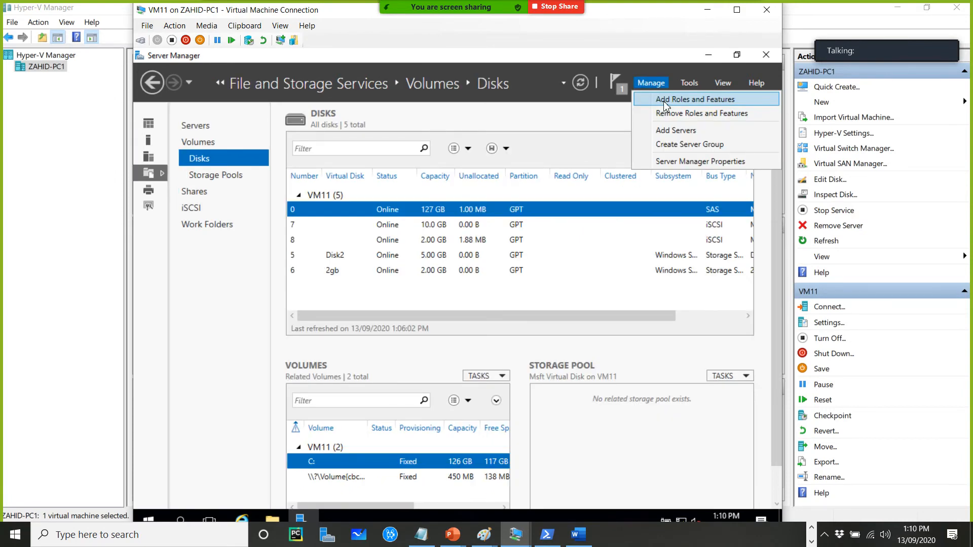
pyautogui.click(691, 85)
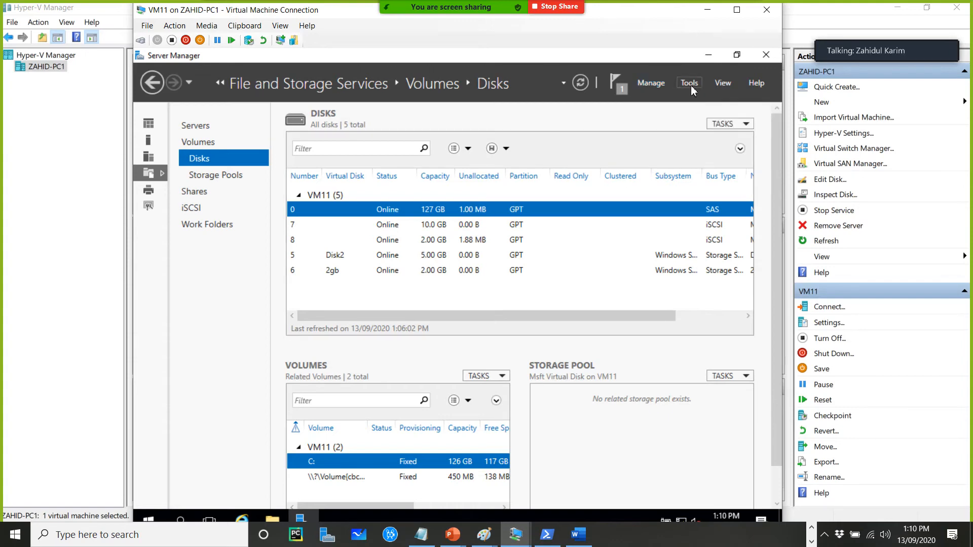
pyautogui.click(691, 85)
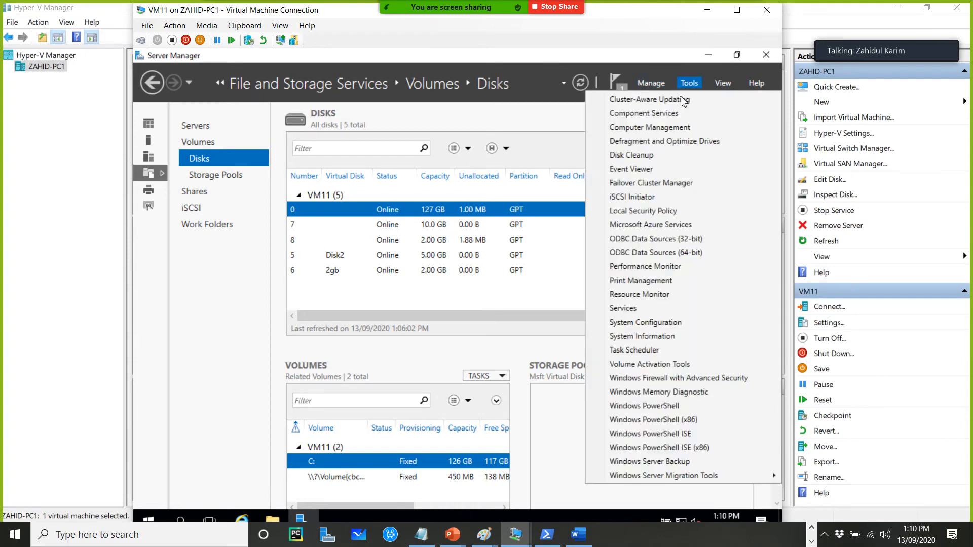
pyautogui.click(664, 188)
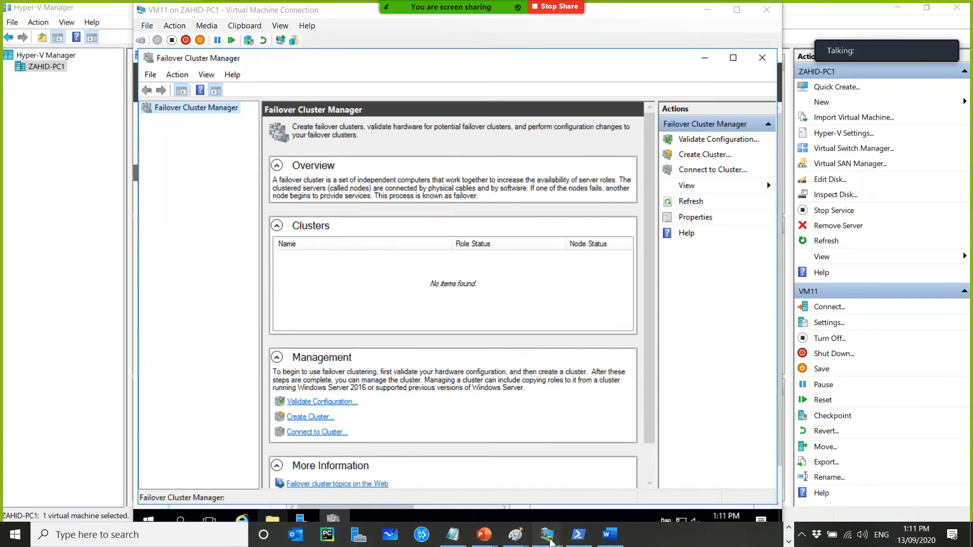
# On DC01, browse This PC in File Explorer to check the available drives
pyautogui.moveTo(547, 535)
pyautogui.click(471, 495)
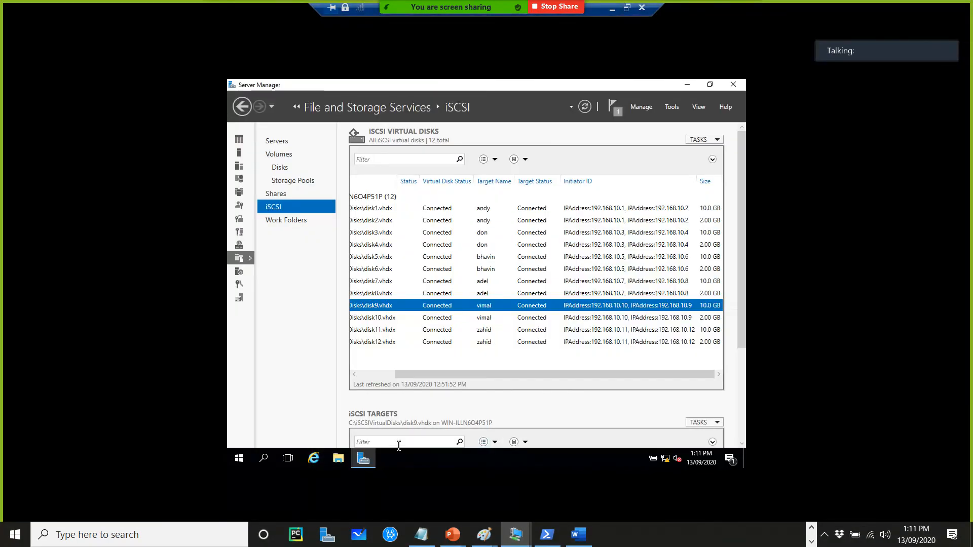
pyautogui.click(339, 461)
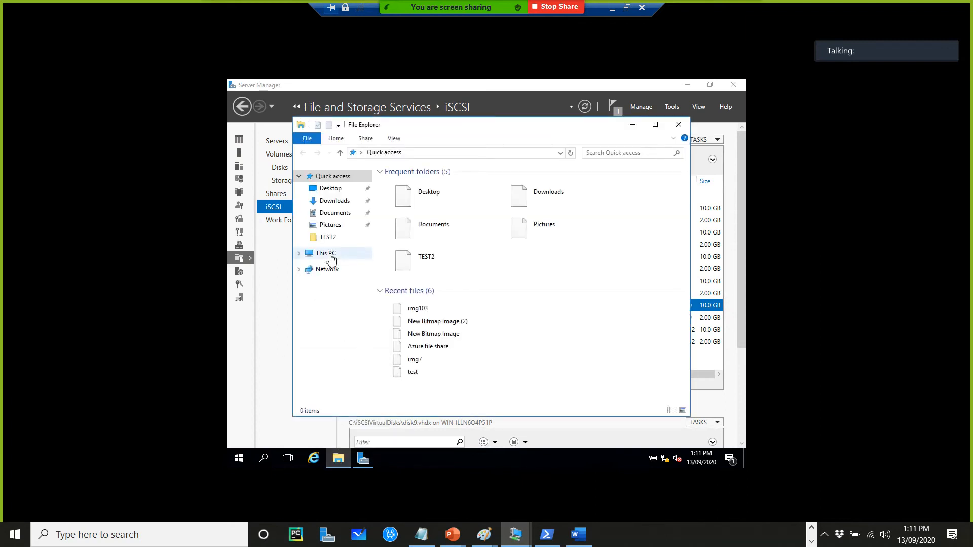
pyautogui.click(323, 253)
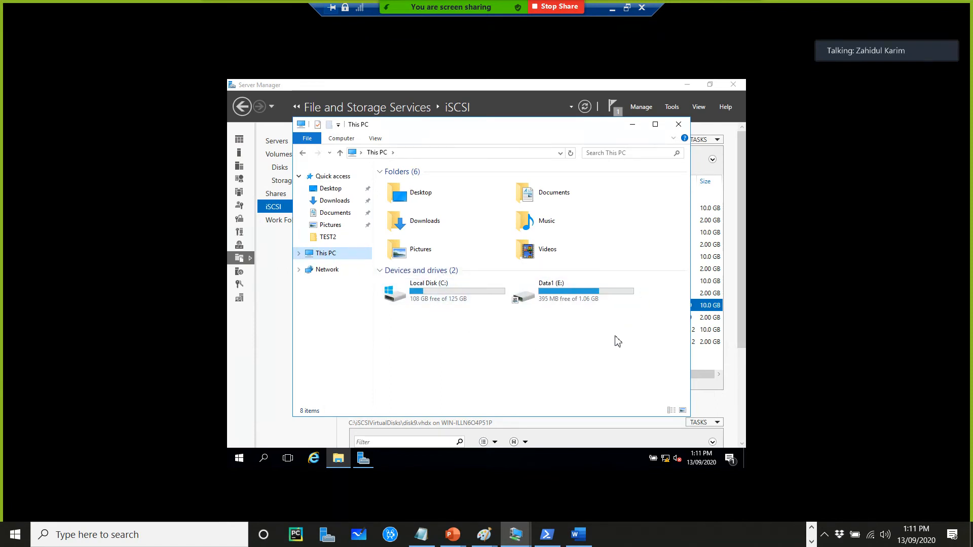
pyautogui.click(678, 124)
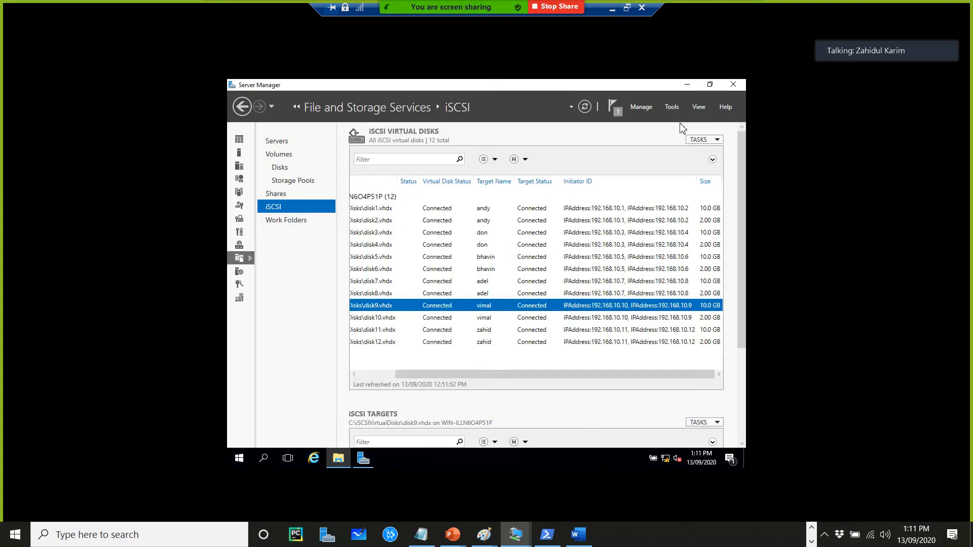
pyautogui.click(612, 10)
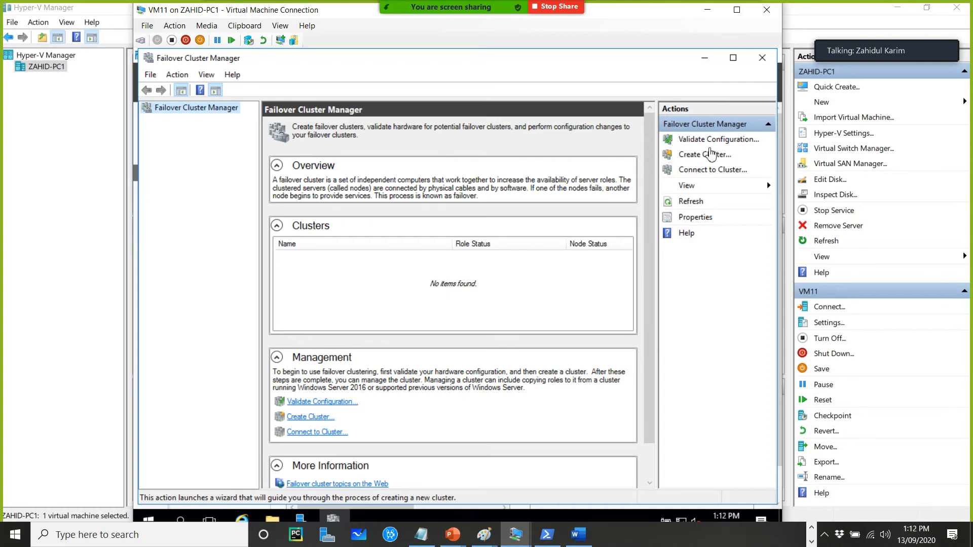
# Start the Validate a Configuration wizard and add the server 192.168.10.11 to the selected servers
pyautogui.click(713, 140)
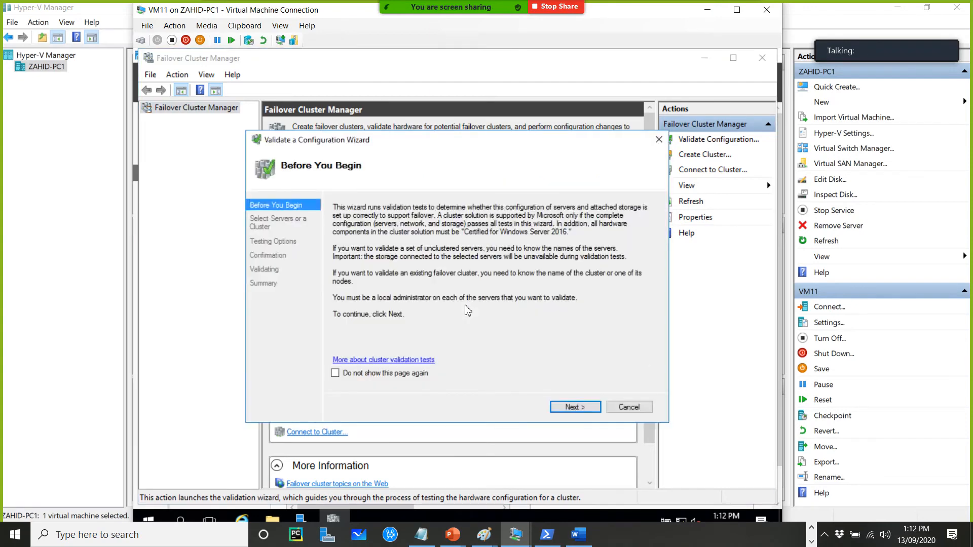
pyautogui.click(578, 409)
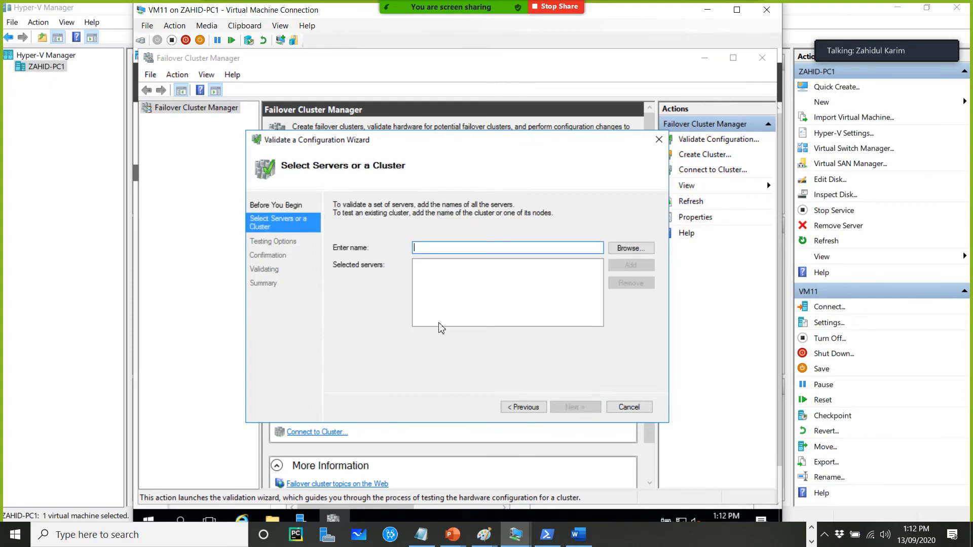
pyautogui.write('192.1')
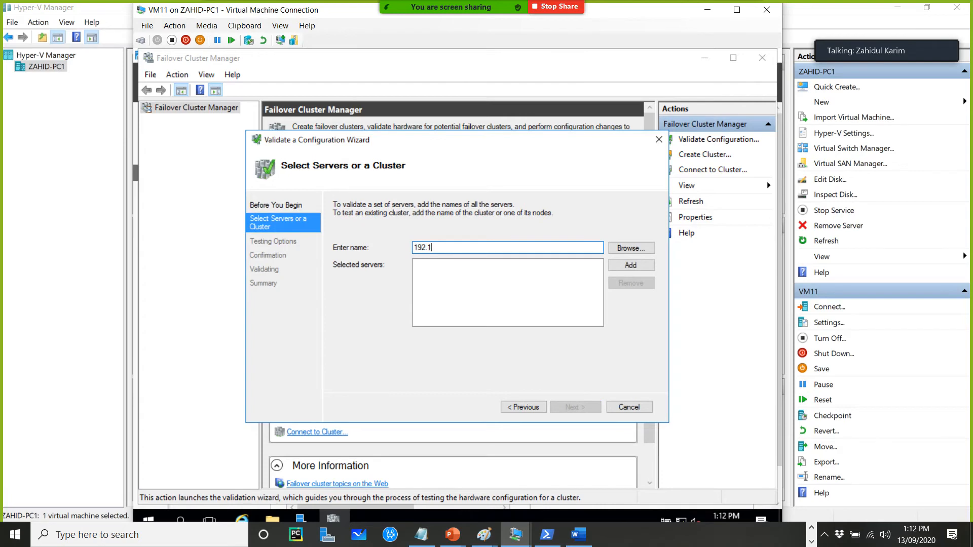
pyautogui.write('68.10.11')
pyautogui.click(643, 266)
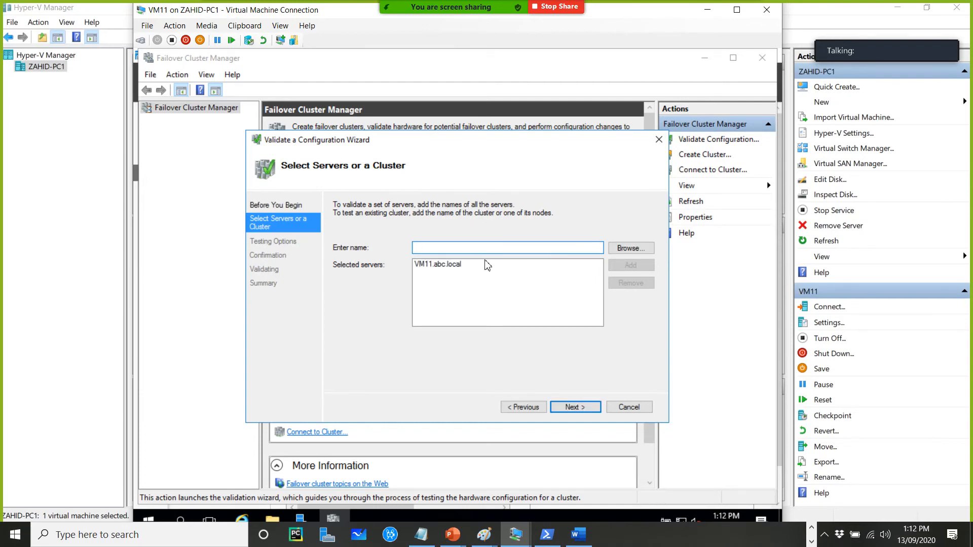
# Try to add the server 192.168.10.12 to the validation server list
pyautogui.write('192.16')
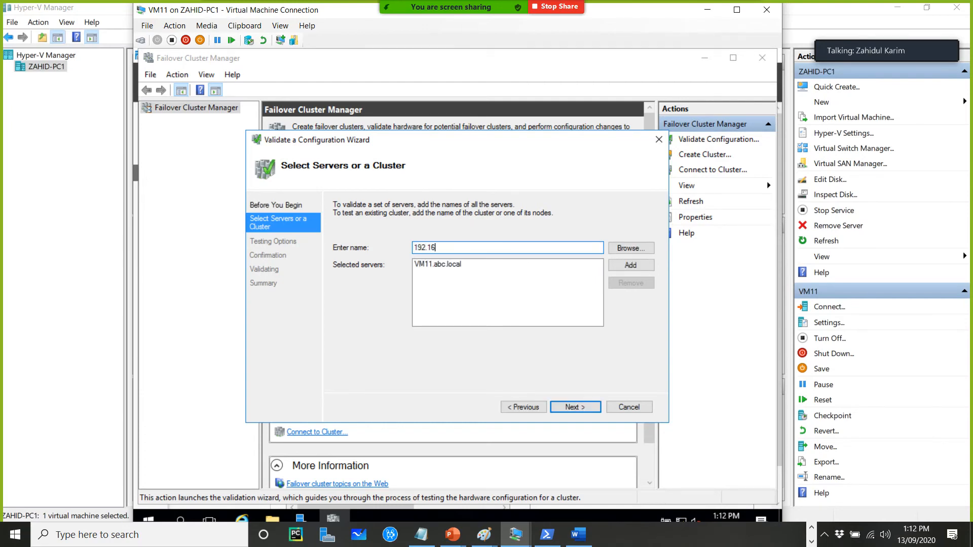
pyautogui.write('8.10.12')
pyautogui.click(629, 265)
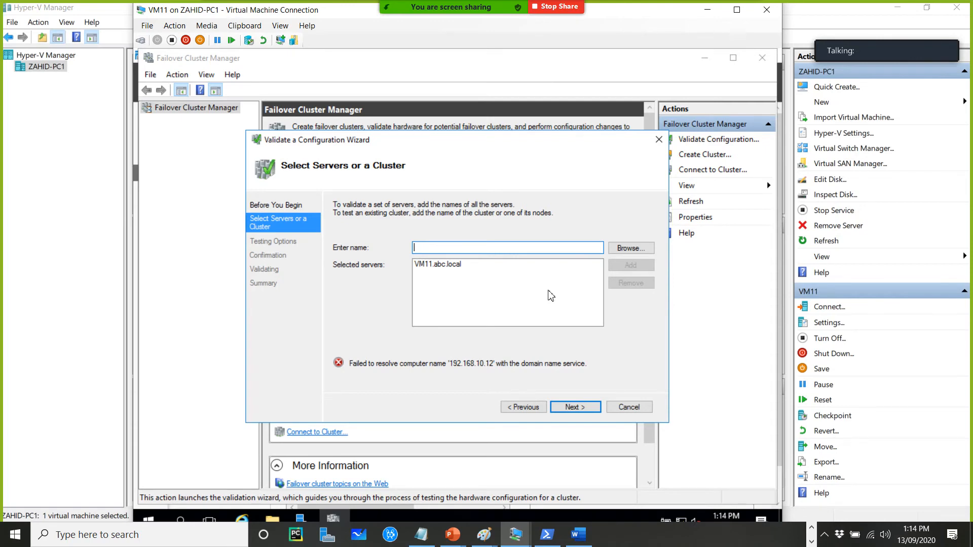
pyautogui.write('19')
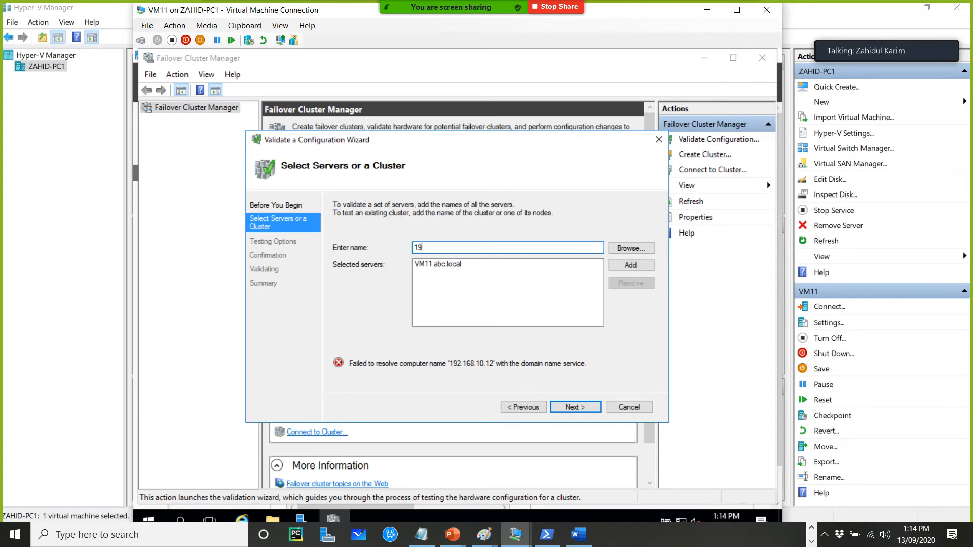
pyautogui.write('2.168.10.12')
pyautogui.click(630, 266)
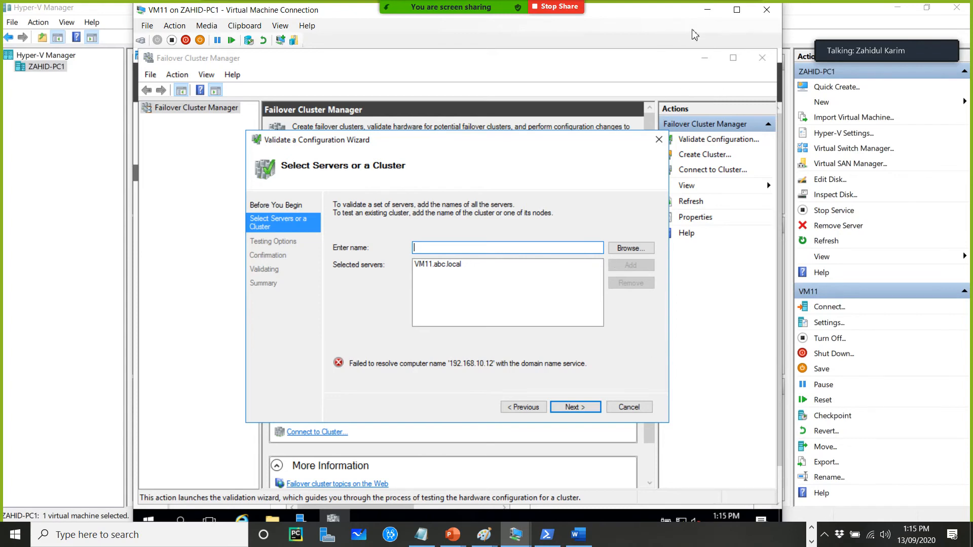
# Cancel the validation wizard and close Failover Cluster Manager on VM11
pyautogui.moveTo(644, 10); pyautogui.dragTo(687, 24)
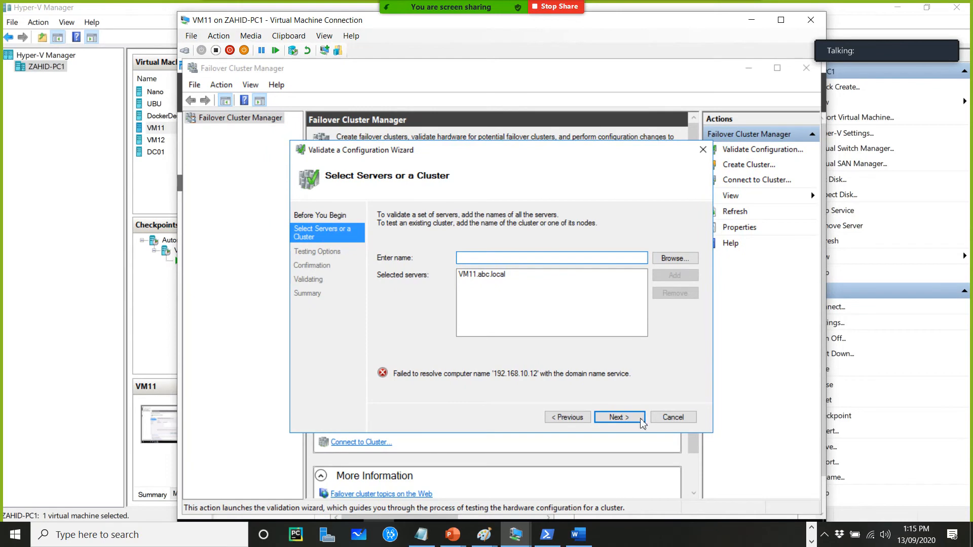
pyautogui.click(679, 418)
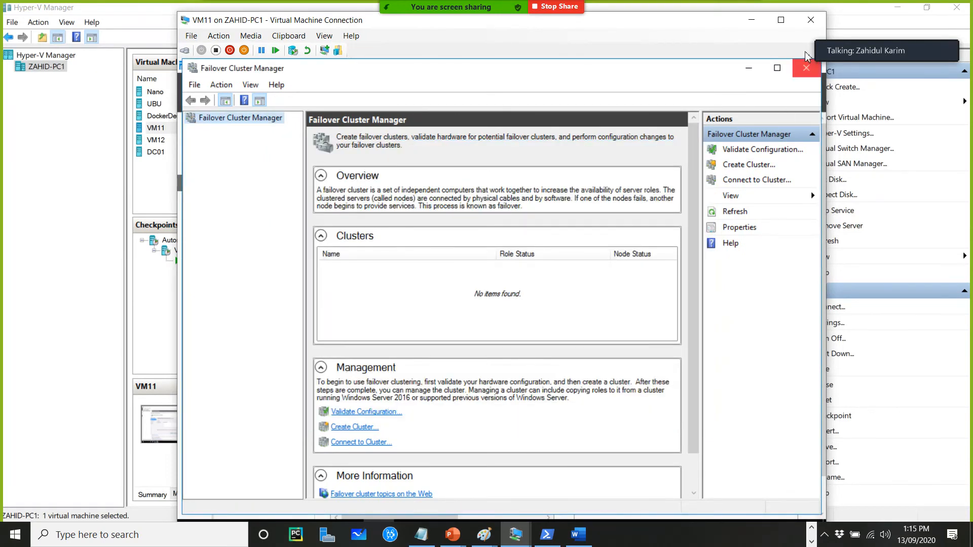
pyautogui.click(806, 68)
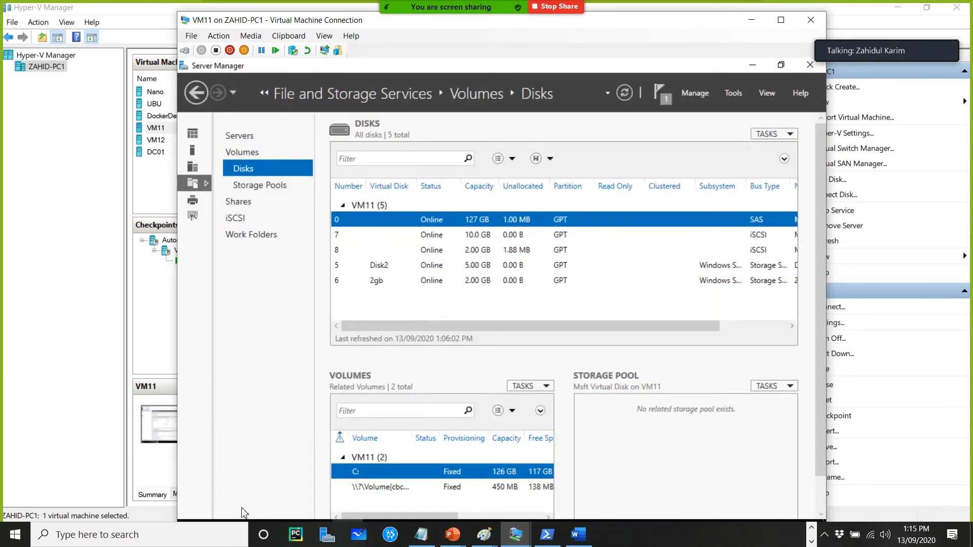
# Restart VM11 with the shutdown reason Other (Planned)
pyautogui.moveTo(330, 19); pyautogui.dragTo(328, 1)
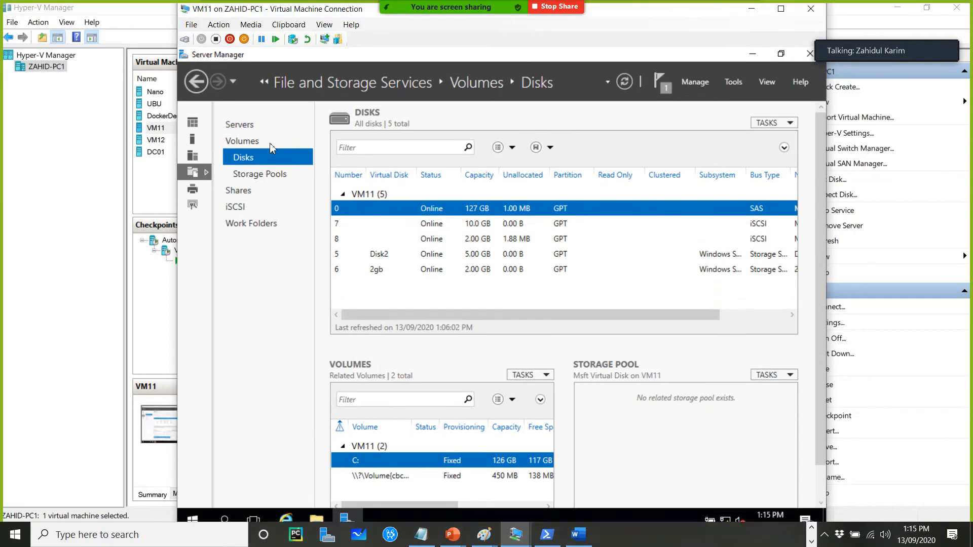
pyautogui.rightClick(193, 522)
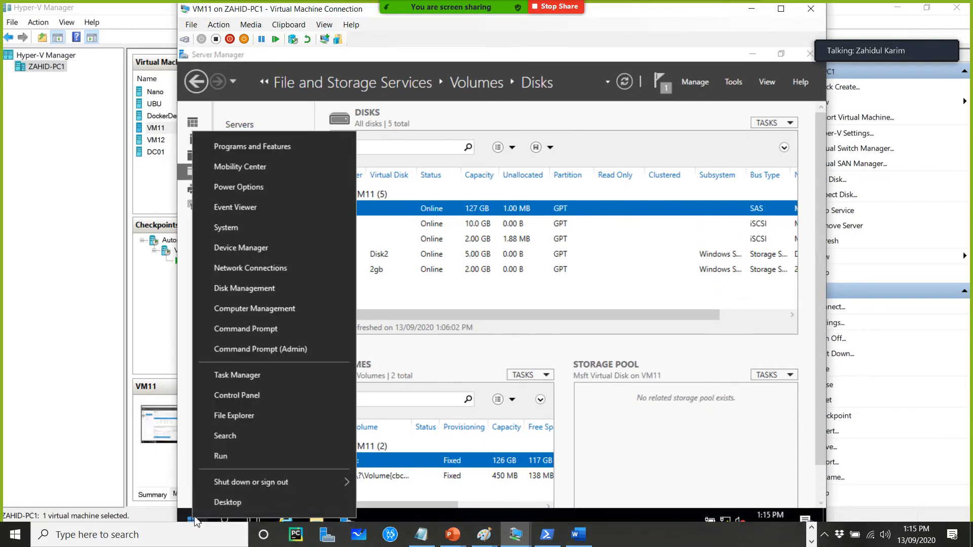
pyautogui.moveTo(329, 483)
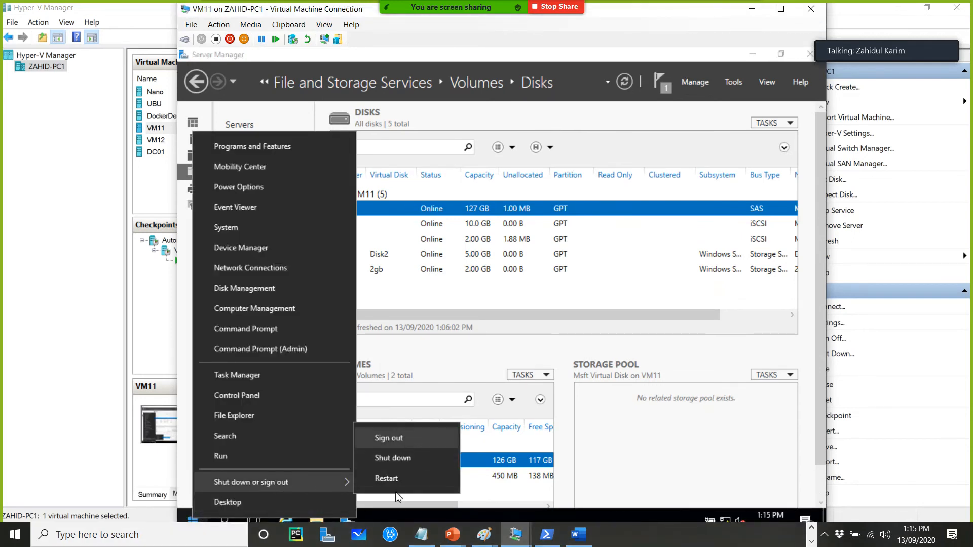
pyautogui.click(399, 476)
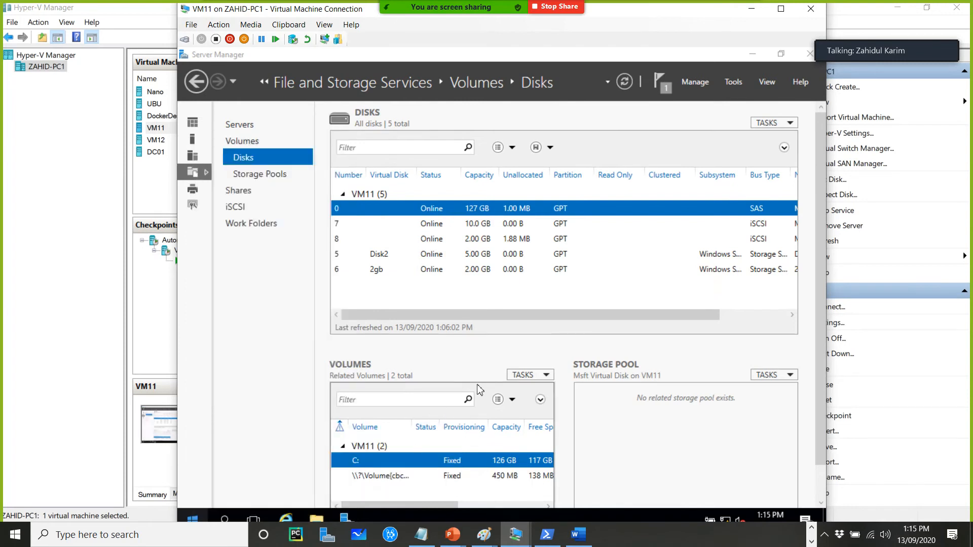
pyautogui.click(362, 469)
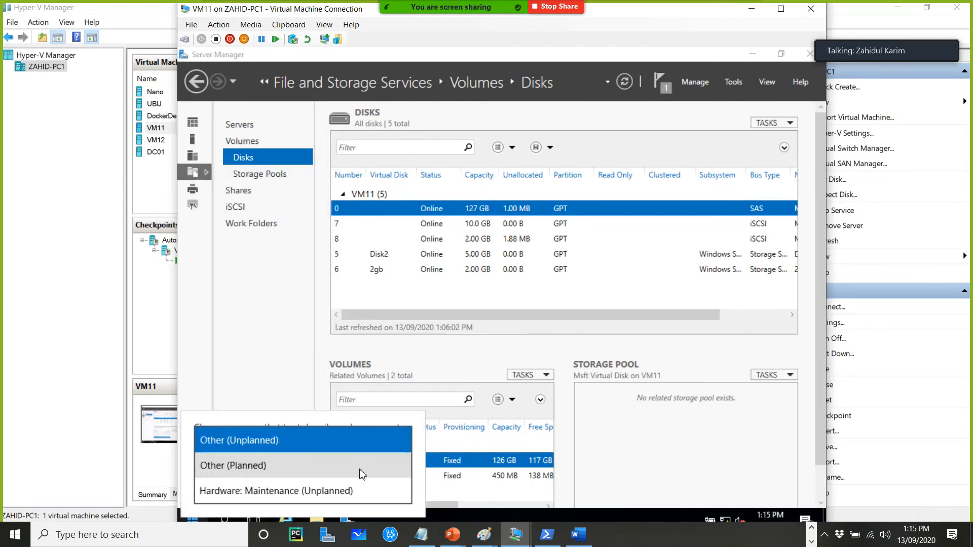
pyautogui.click(264, 466)
pyautogui.click(384, 497)
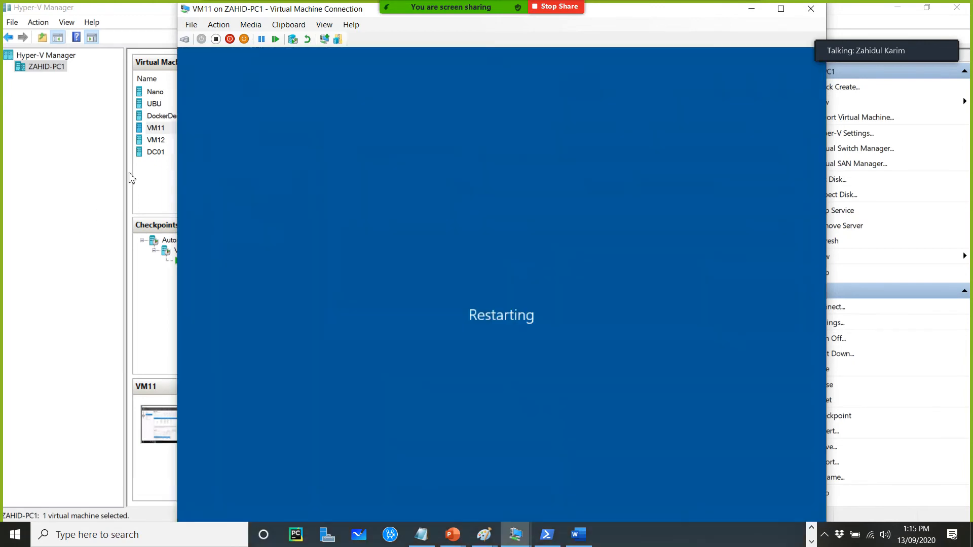
# Connect to VM12 and sign in as ABC\administrator with the account password
pyautogui.click(171, 149)
pyautogui.click(185, 141)
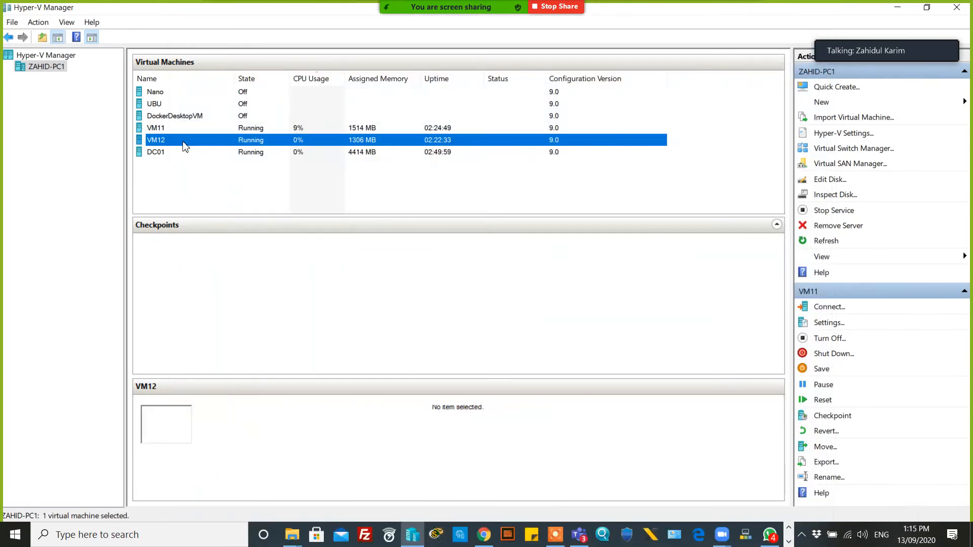
pyautogui.doubleClick(205, 142)
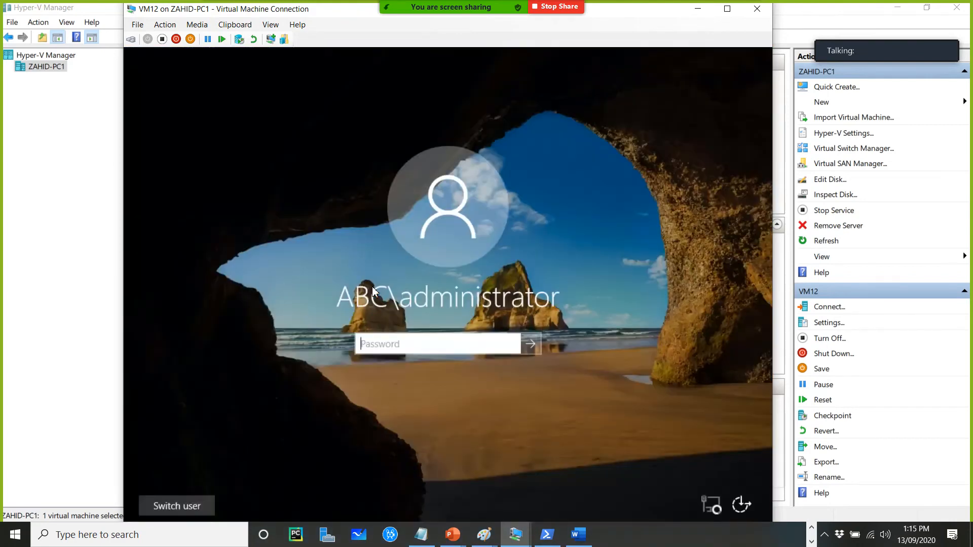
pyautogui.write('P@ssw0rd')
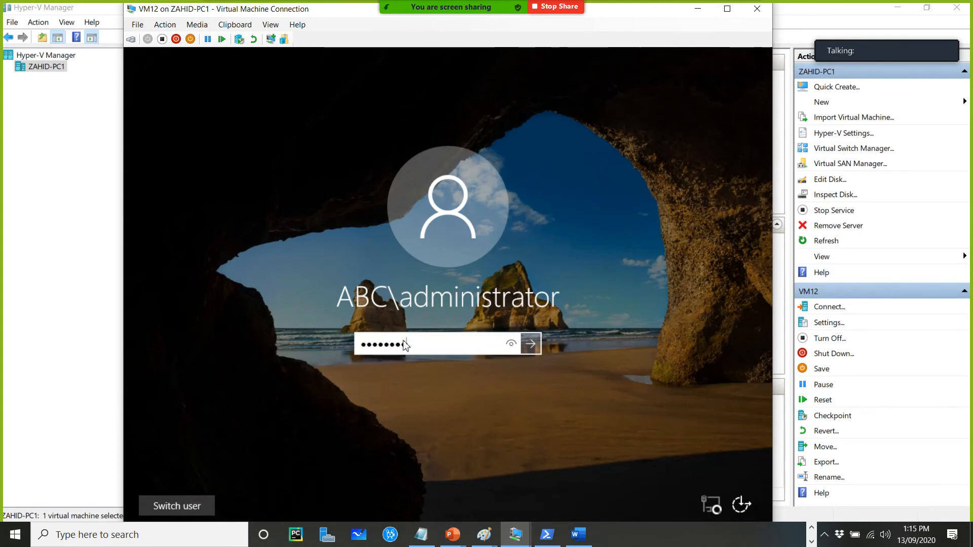
pyautogui.press('Return')
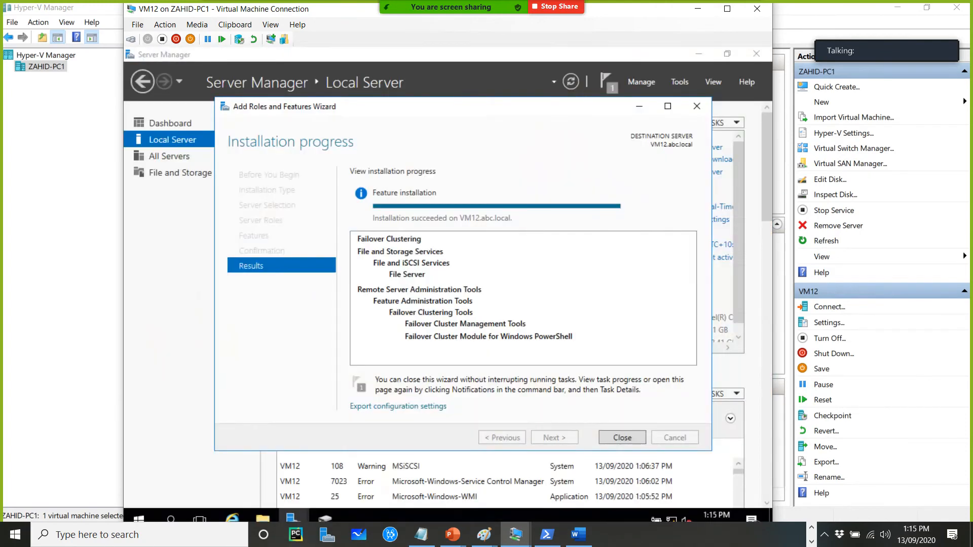
# Close the finished feature installation wizard and create a new simple volume with default settings on VM12's unallocated Disk 1
pyautogui.click(613, 445)
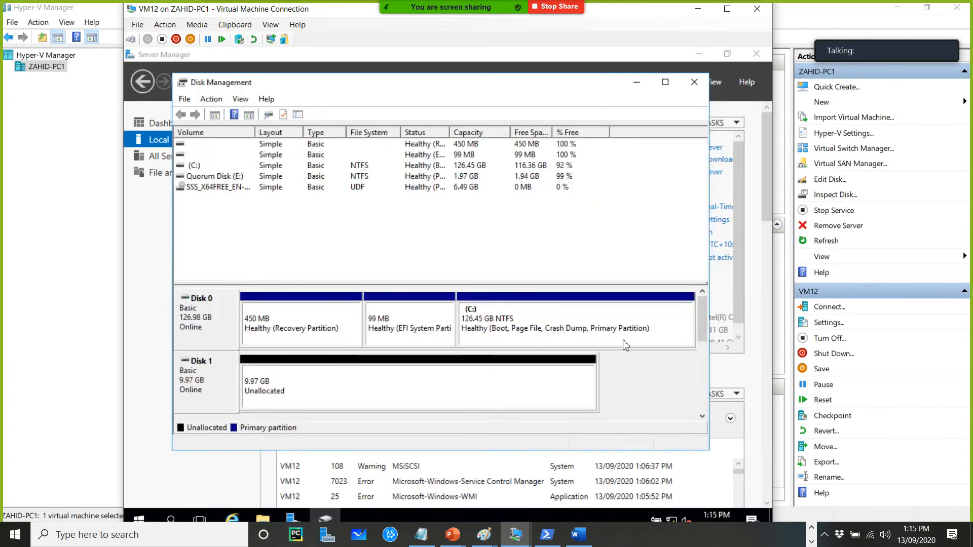
pyautogui.click(702, 348)
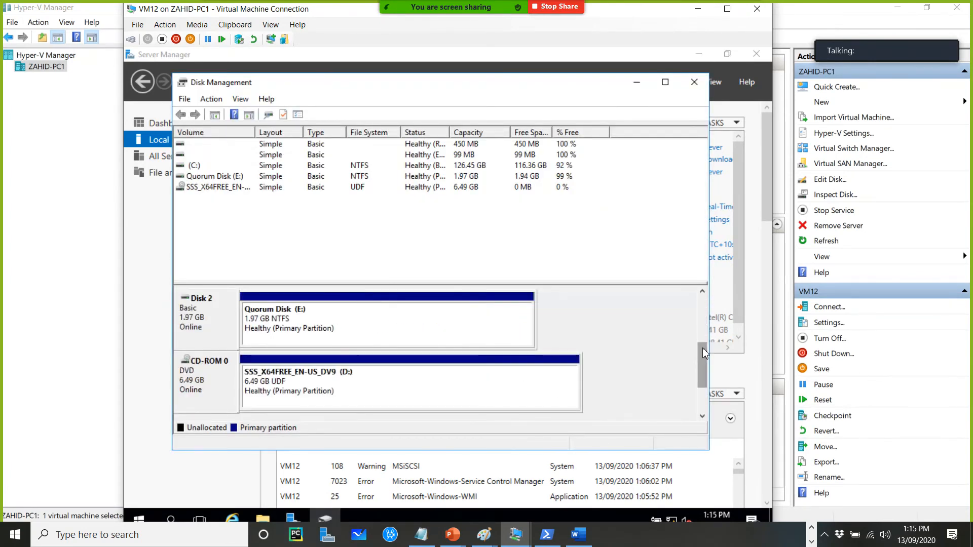
pyautogui.scroll(3, 702, 355)
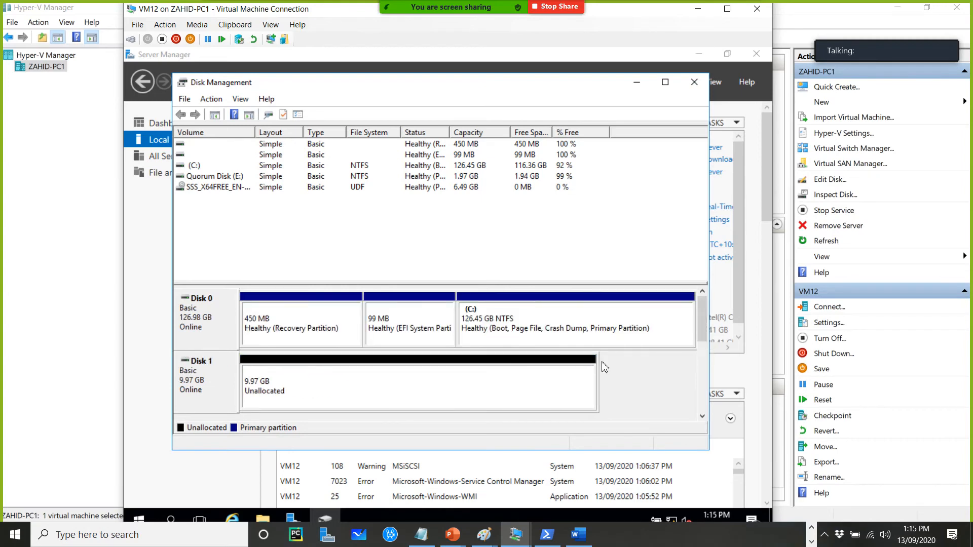
pyautogui.rightClick(561, 383)
pyautogui.click(593, 385)
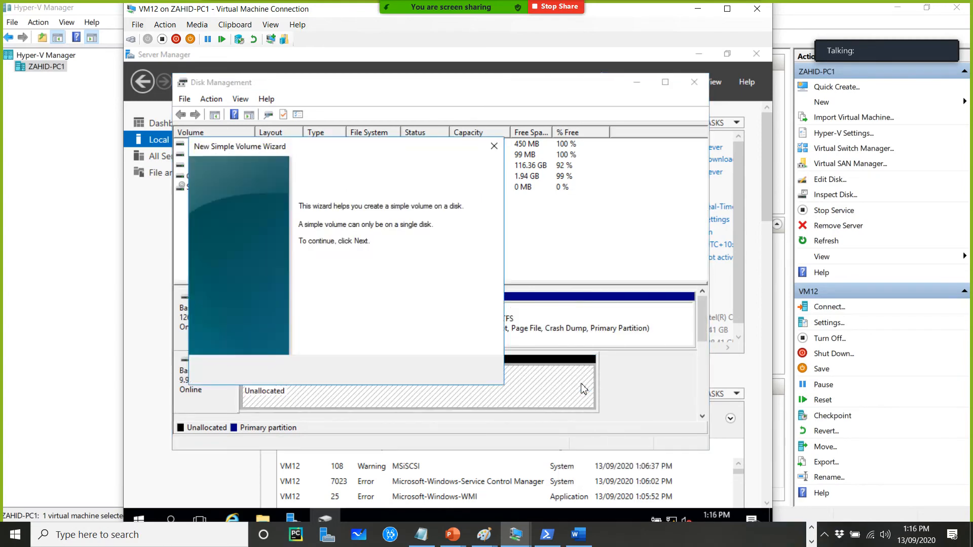
pyautogui.click(424, 374)
pyautogui.click(423, 374)
pyautogui.click(424, 374)
pyautogui.click(425, 375)
pyautogui.click(424, 374)
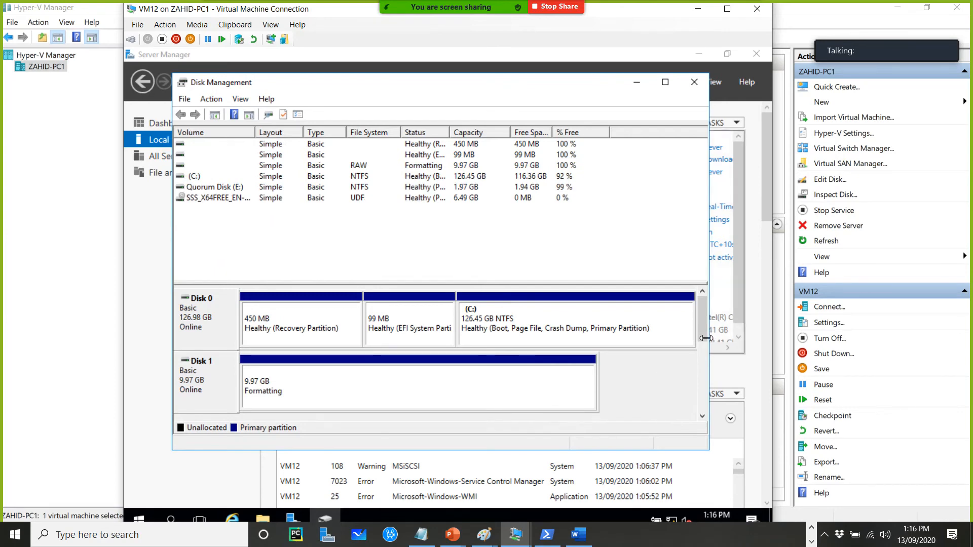
pyautogui.moveTo(701, 329)
pyautogui.mouseDown()
pyautogui.moveTo(699, 357)
pyautogui.moveTo(695, 330)
pyautogui.mouseUp()
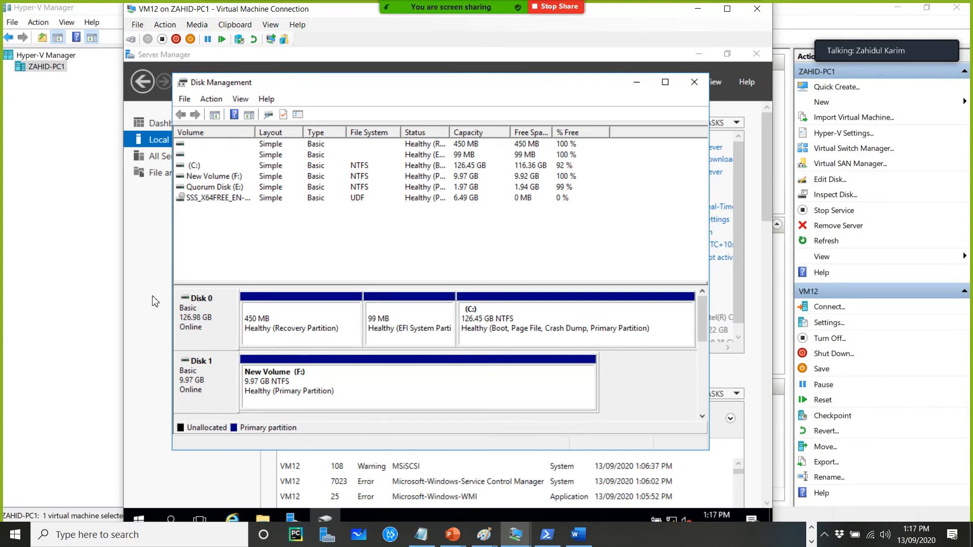
# Close Disk Management, connect to the restarted VM11 and sign in with the administrator password
pyautogui.click(694, 87)
pyautogui.click(100, 248)
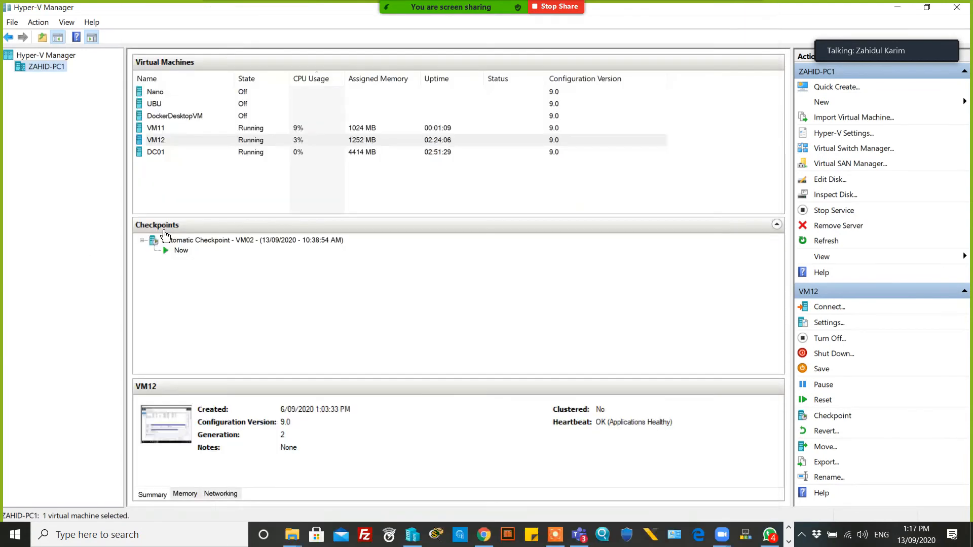
pyautogui.click(270, 137)
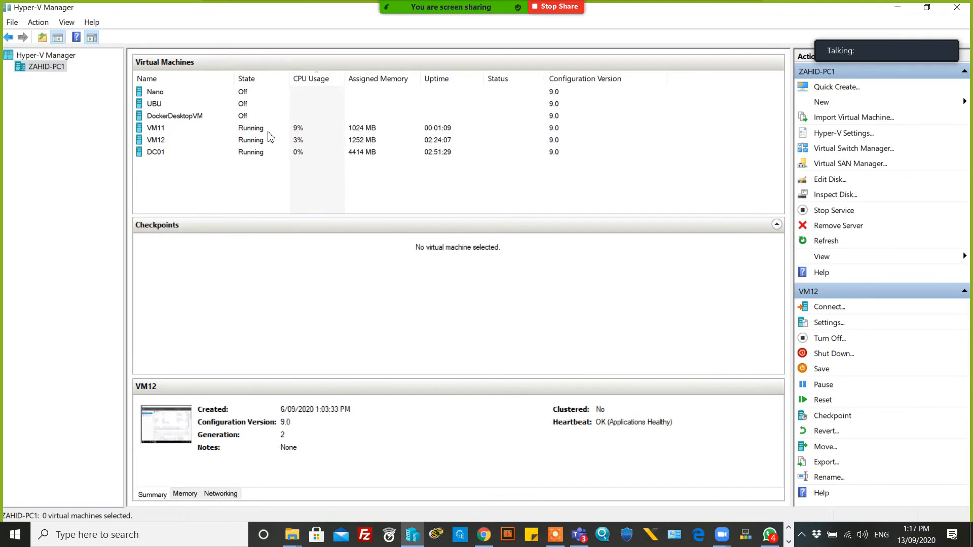
pyautogui.doubleClick(273, 127)
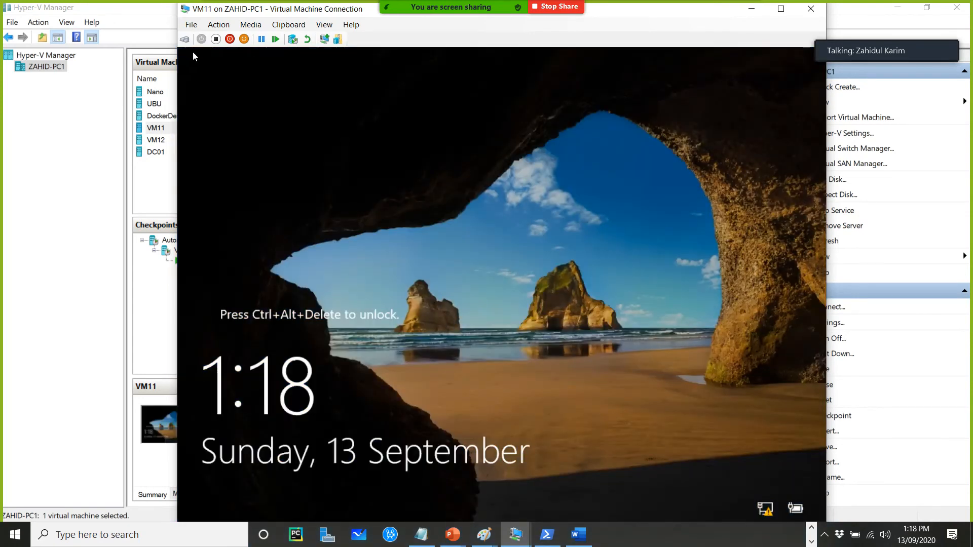
pyautogui.click(185, 40)
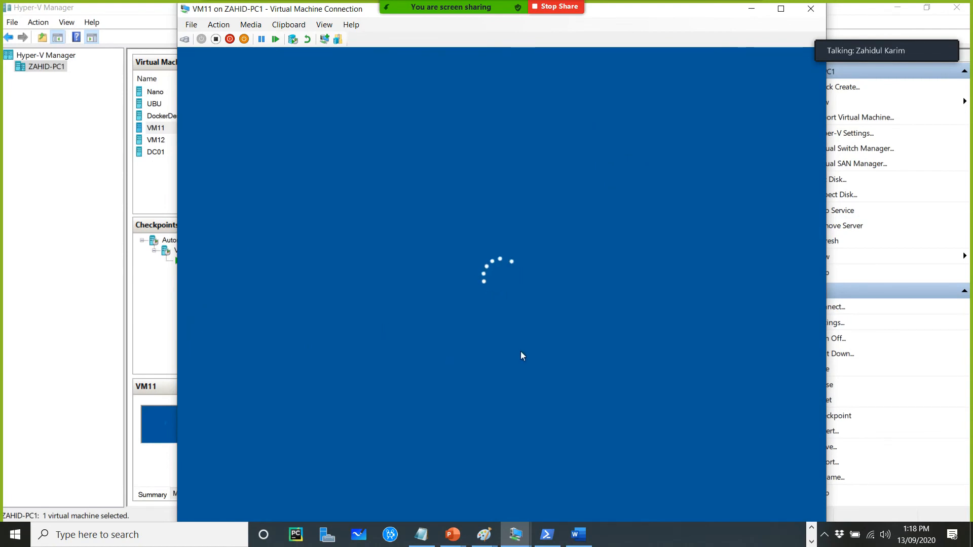
pyautogui.write('••••••••')
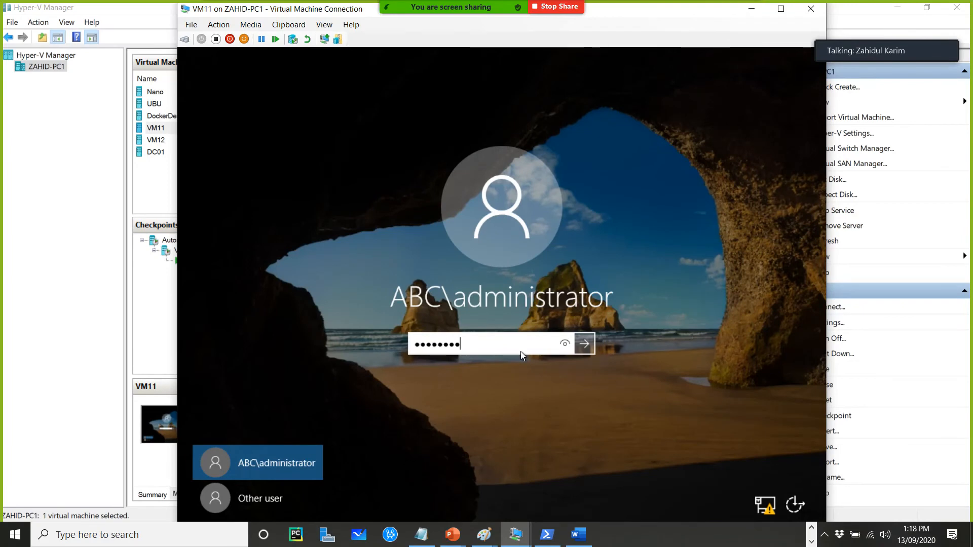
pyautogui.press('Return')
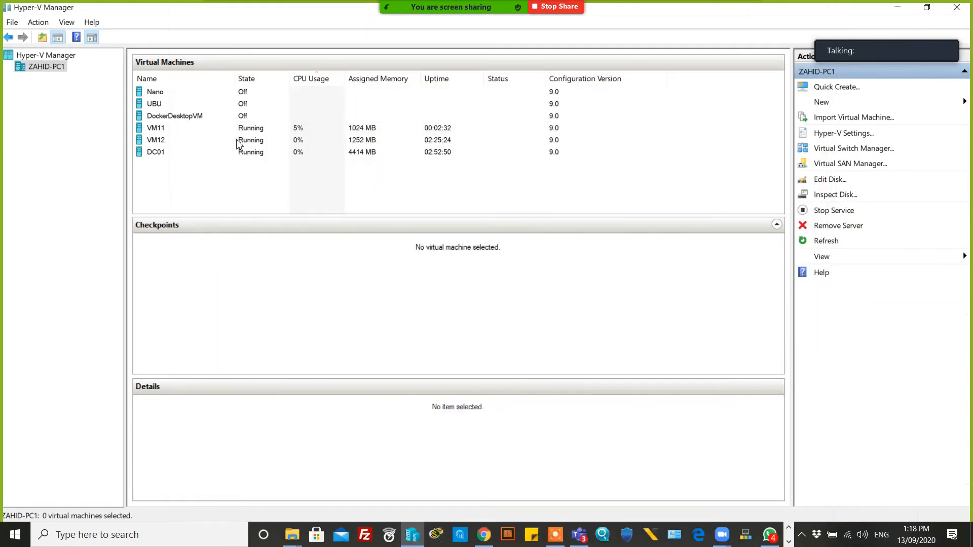
# Reopen the VM12 connection window
pyautogui.click(247, 142)
pyautogui.doubleClick(247, 143)
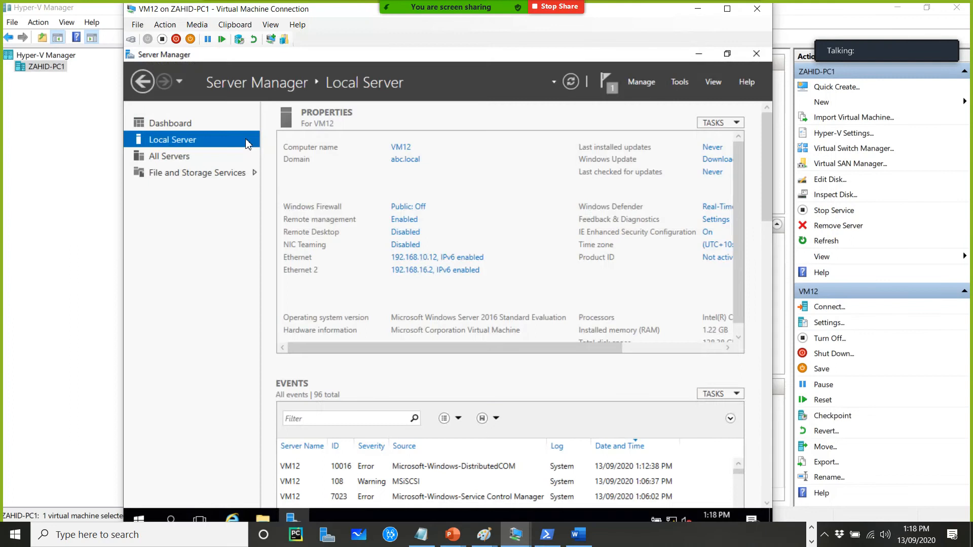
# Open Failover Cluster Manager on VM12 from Server Manager's tools
pyautogui.click(680, 81)
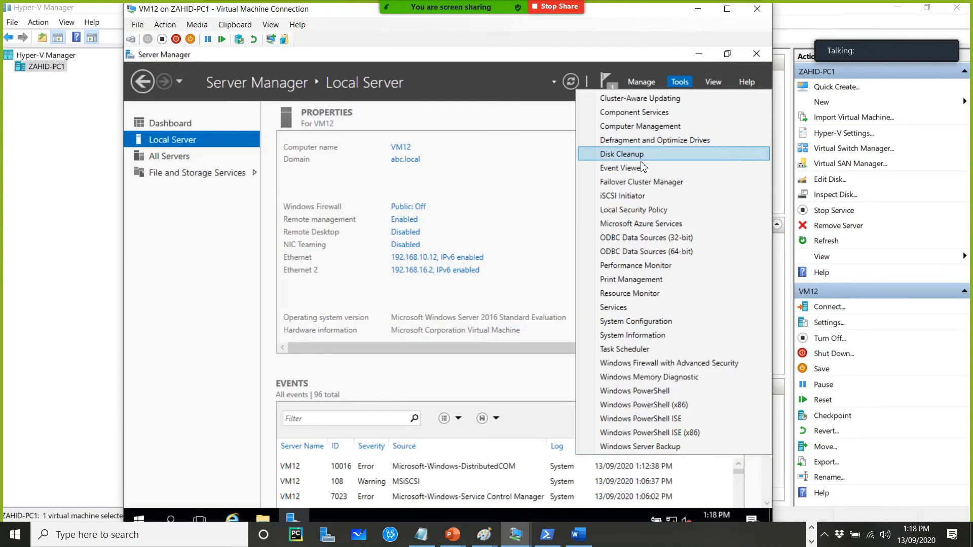
pyautogui.click(641, 183)
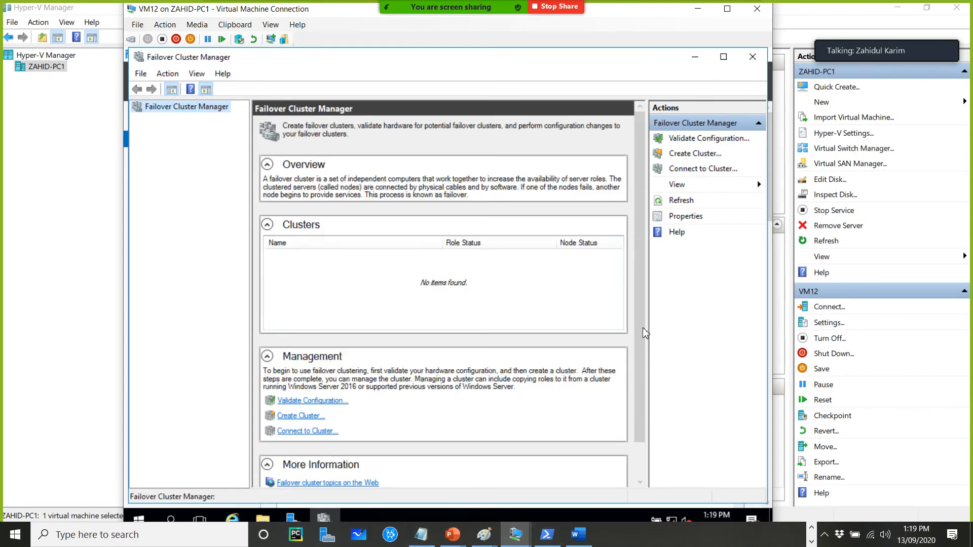
# Switch to the DC01 connection and examine its iSCSI virtual disks and iSCSI targets list
pyautogui.click(811, 530)
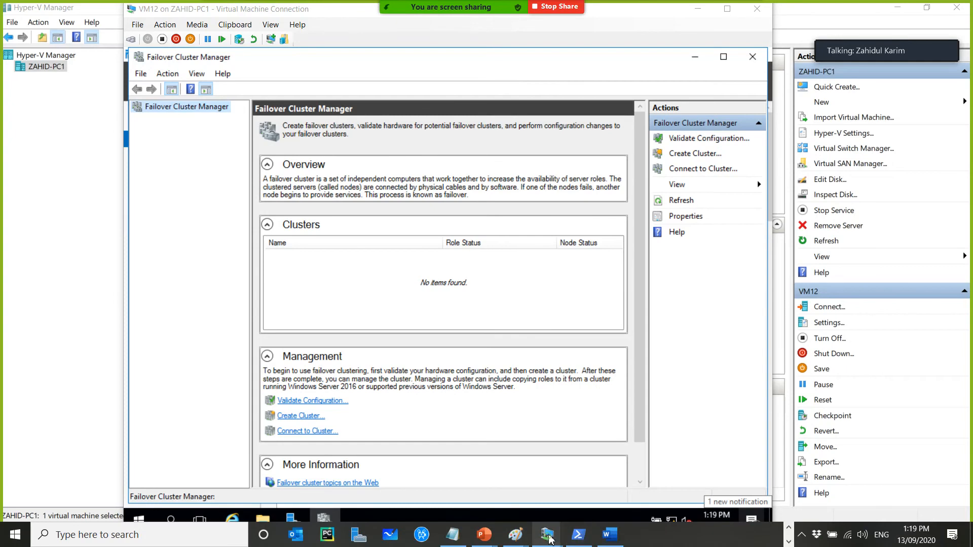
pyautogui.moveTo(547, 534)
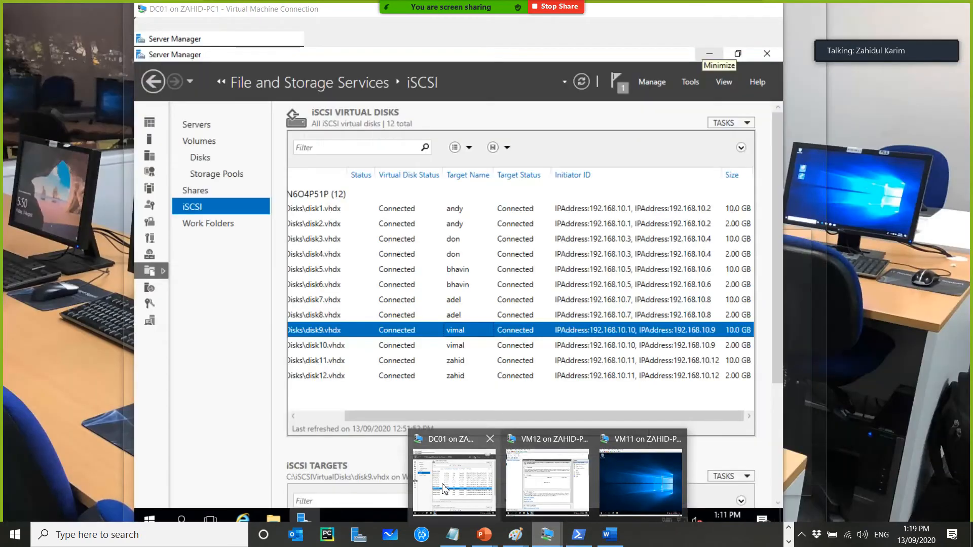
pyautogui.click(454, 481)
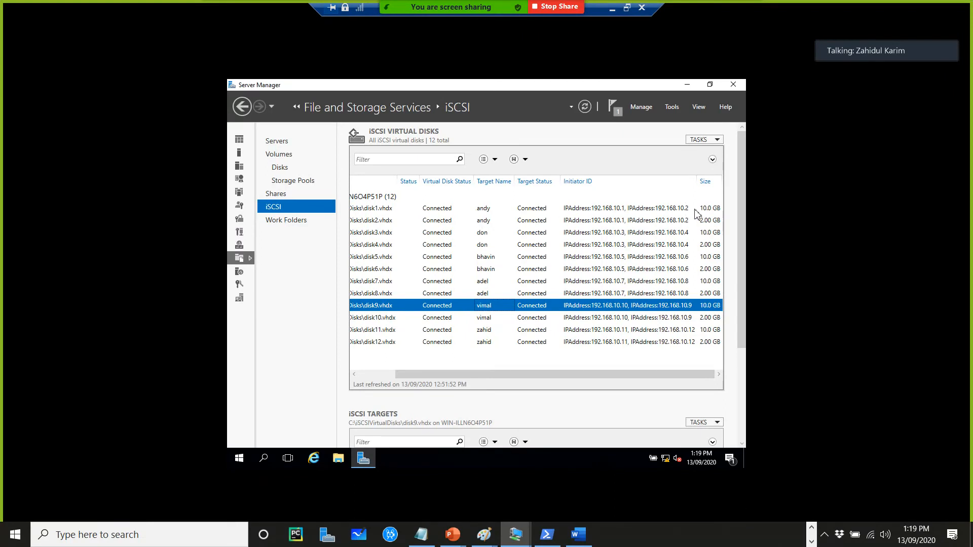
pyautogui.click(430, 210)
pyautogui.moveTo(741, 323); pyautogui.dragTo(741, 394)
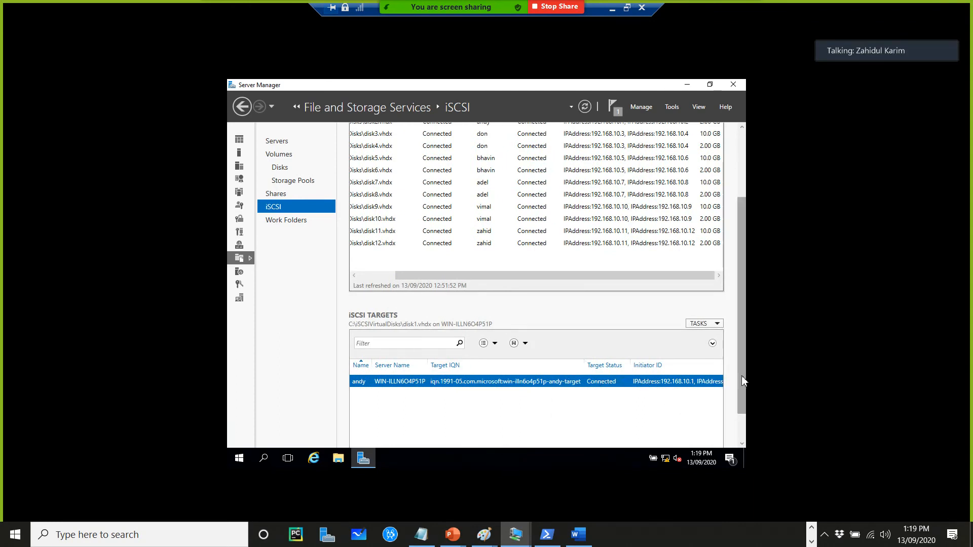
pyautogui.scroll(-1, 634, 420)
pyautogui.moveTo(573, 434); pyautogui.dragTo(434, 435)
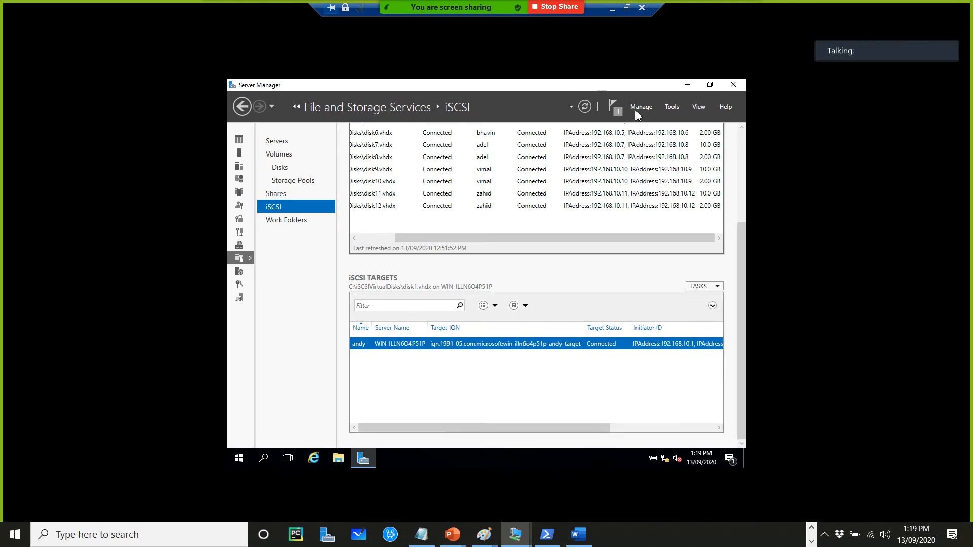
pyautogui.click(626, 8)
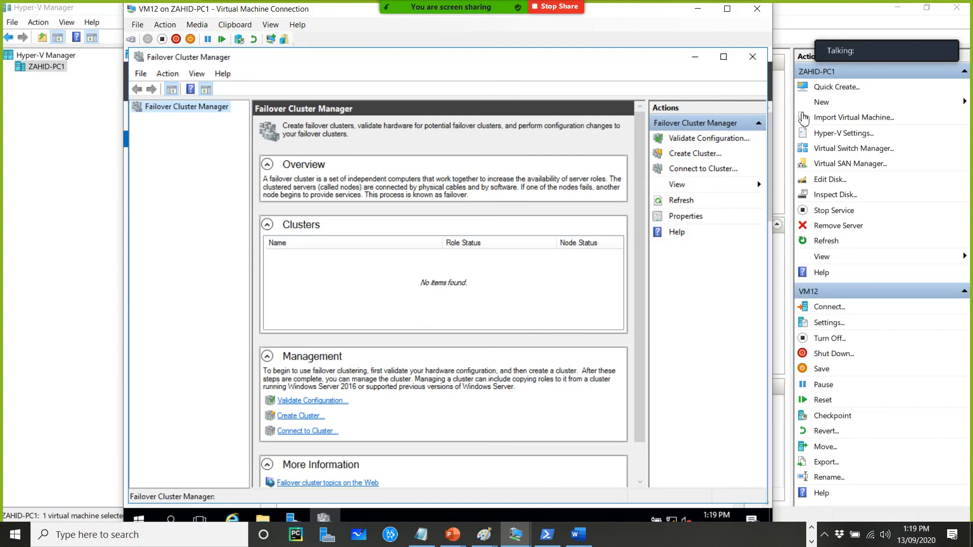
# Start the Validate a Configuration wizard and add vm11 and vm12 as servers to validate
pyautogui.click(703, 142)
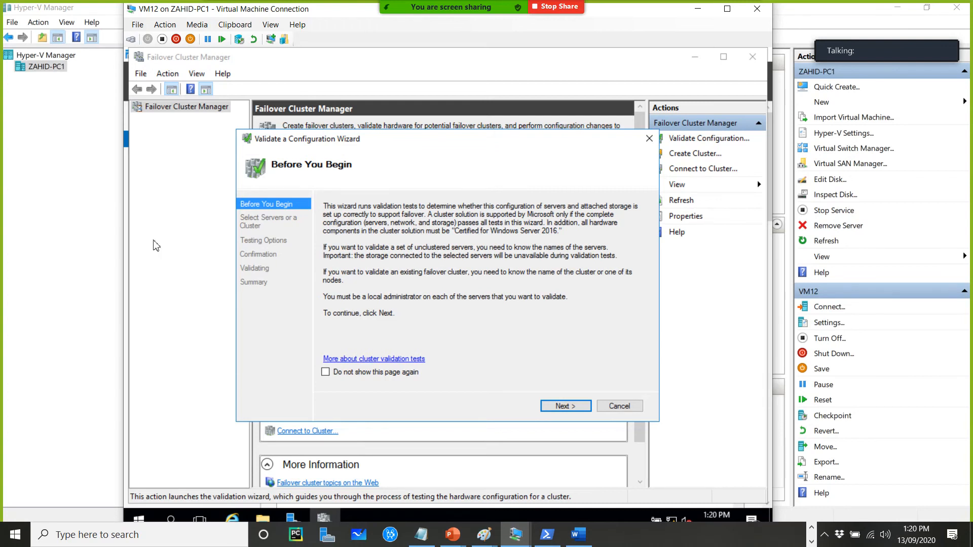
pyautogui.click(565, 406)
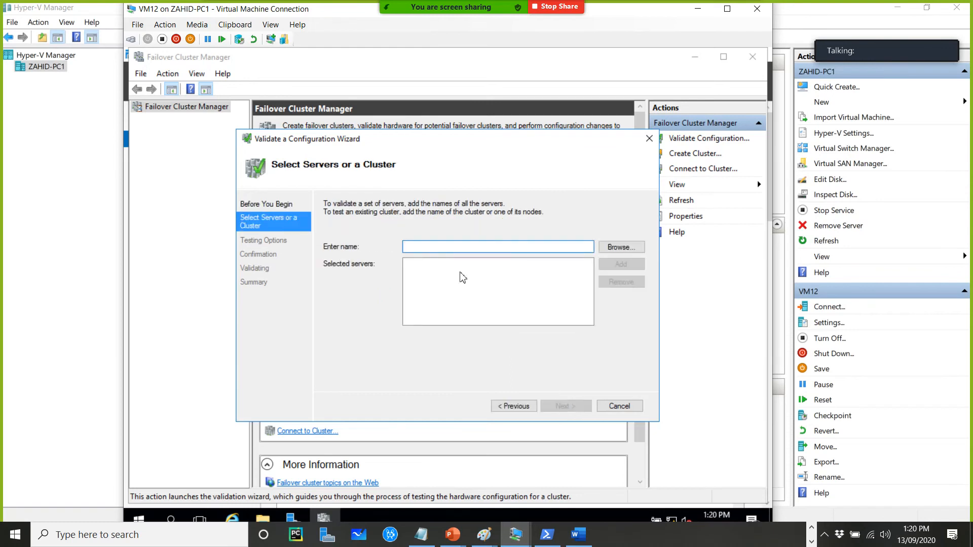
pyautogui.write('vm11')
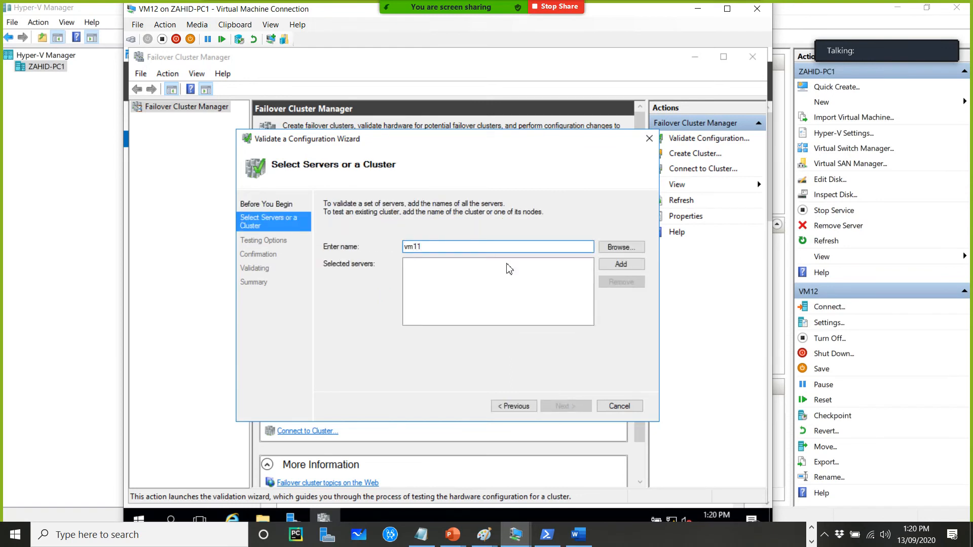
pyautogui.click(613, 264)
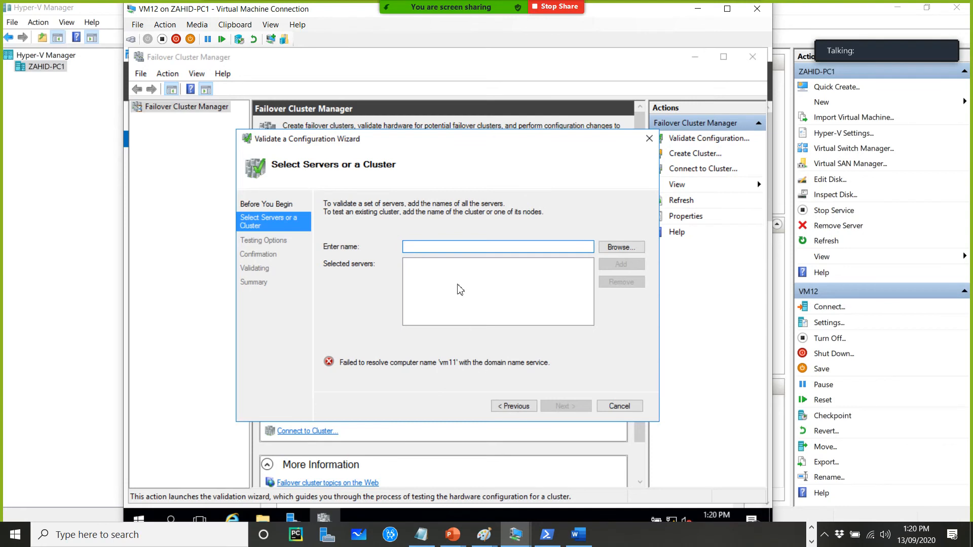
pyautogui.write('vm12')
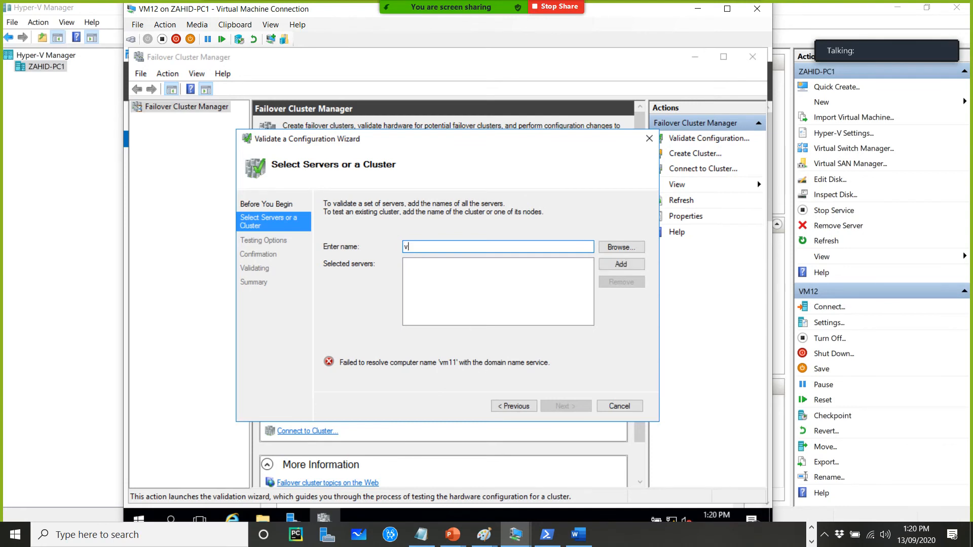
pyautogui.click(628, 268)
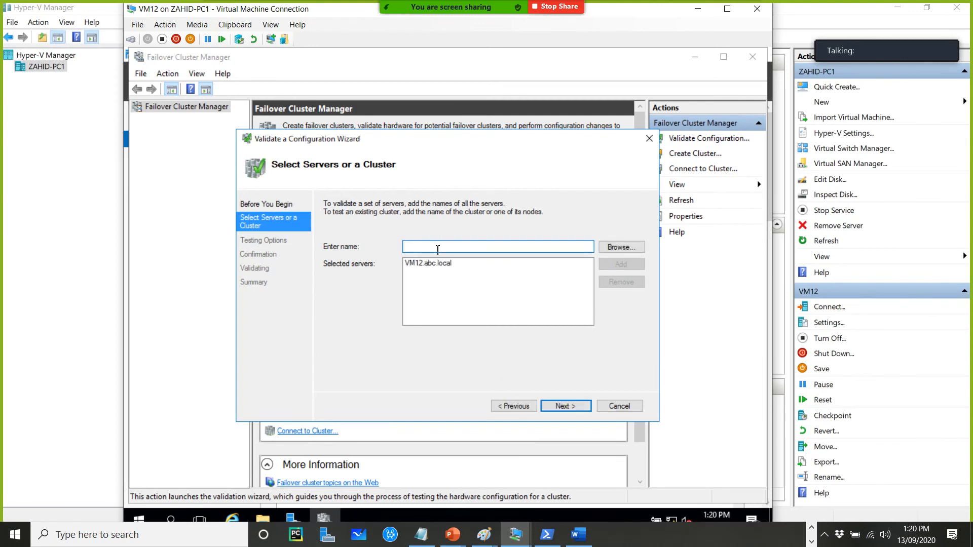
# Try adding 192.168.10.11 as a server, then cancel the validation wizard
pyautogui.write('192')
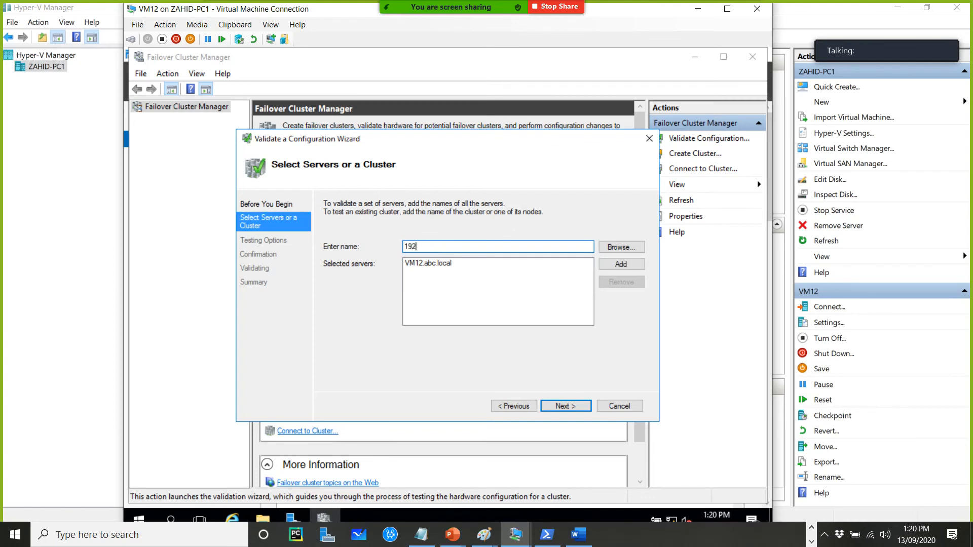
pyautogui.write('.168.10.11')
pyautogui.click(614, 268)
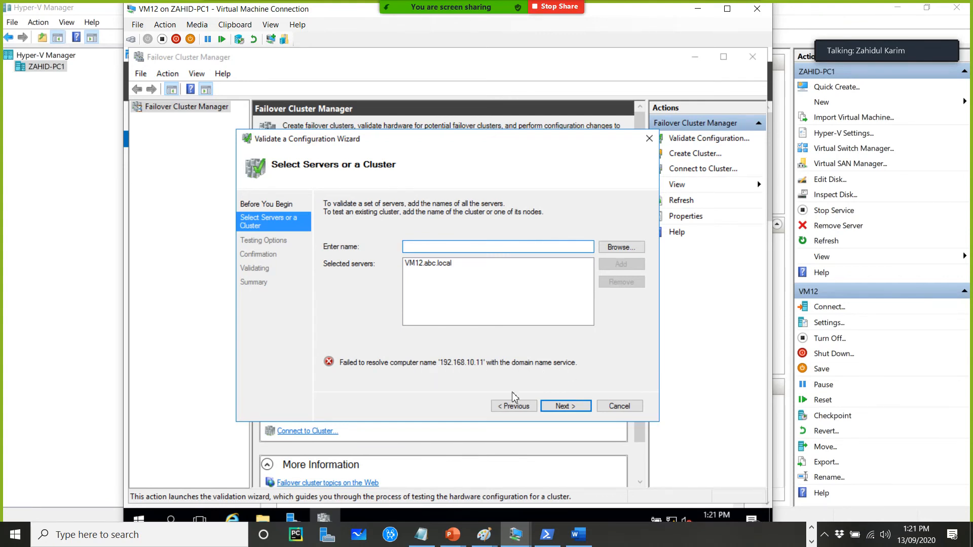
pyautogui.click(214, 443)
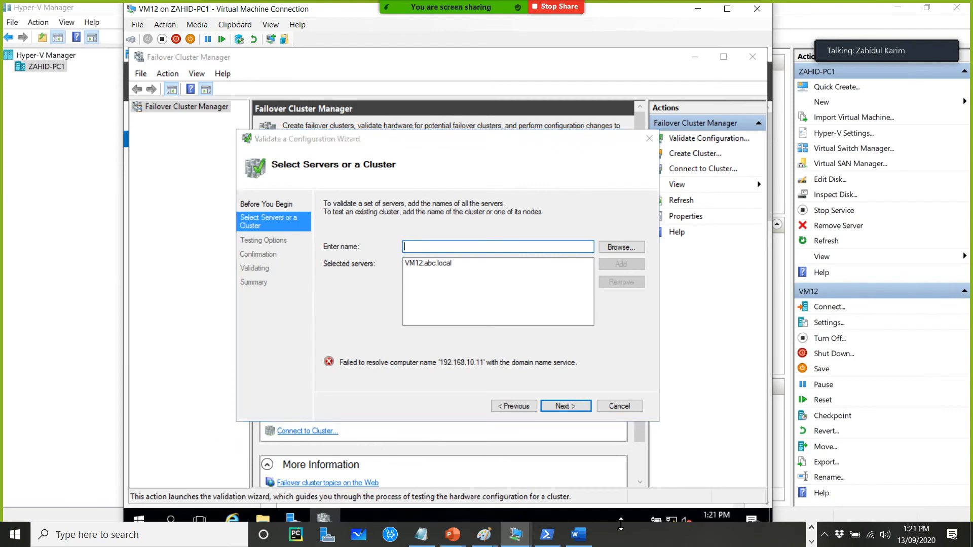
pyautogui.click(619, 406)
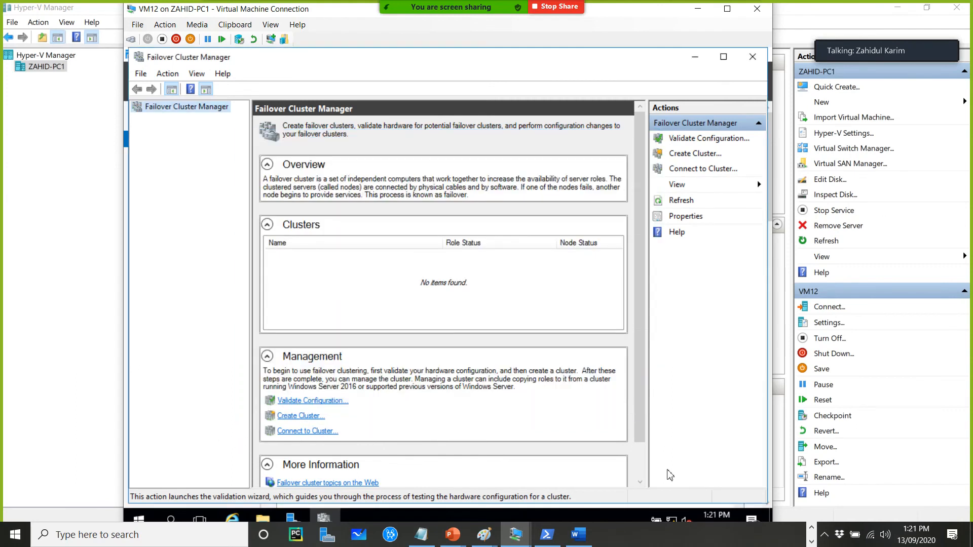
# Connect by Remote Desktop to 192.168.8.157, entering the account password and accepting the certificate warning
pyautogui.rightClick(675, 519)
pyautogui.click(674, 512)
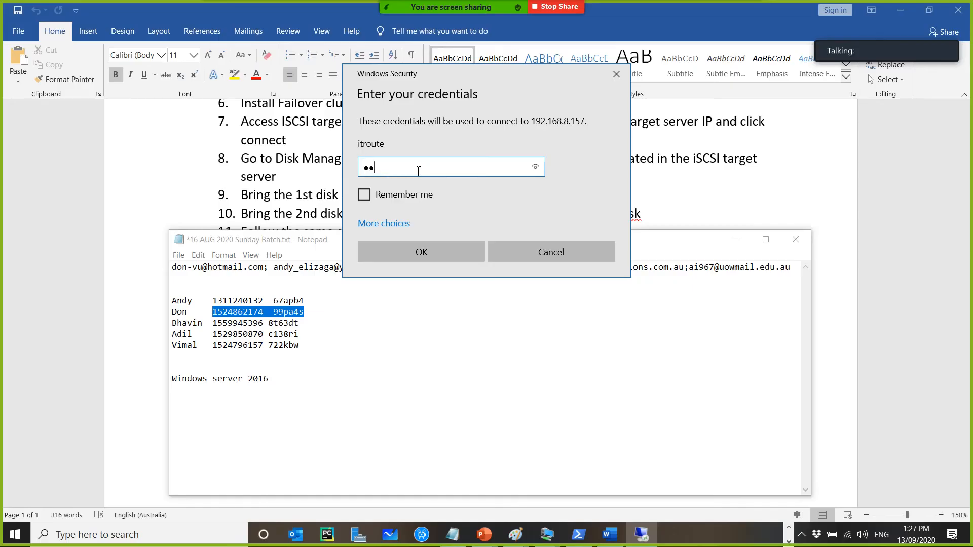
pyautogui.write('••••••')
pyautogui.press('Return')
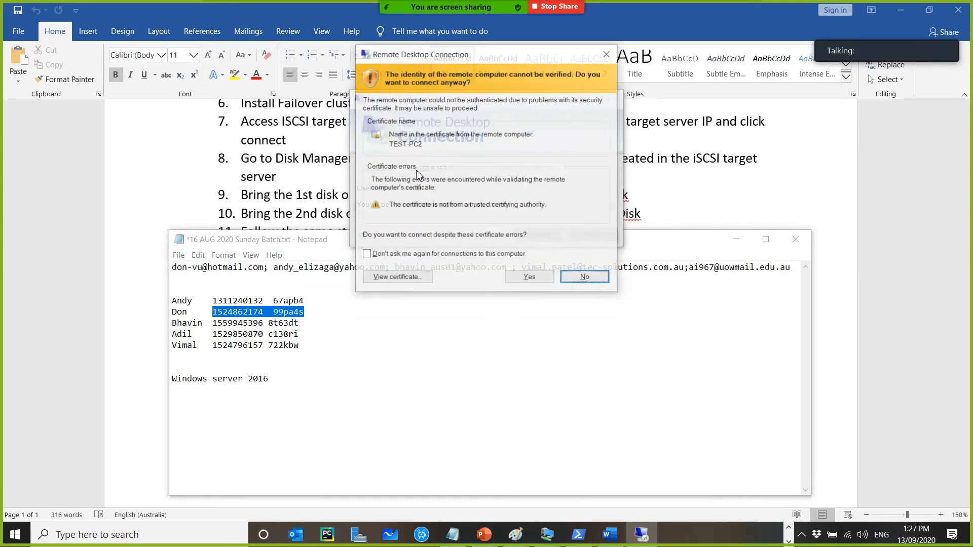
pyautogui.click(528, 279)
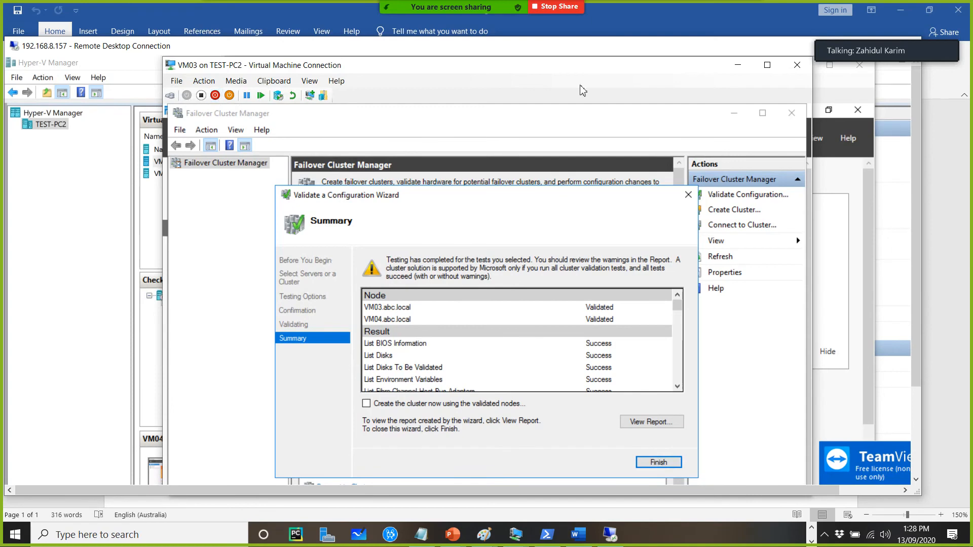
# Review the validation summary results for VM03 and VM04 and finish the Validate a Configuration wizard
pyautogui.click(769, 68)
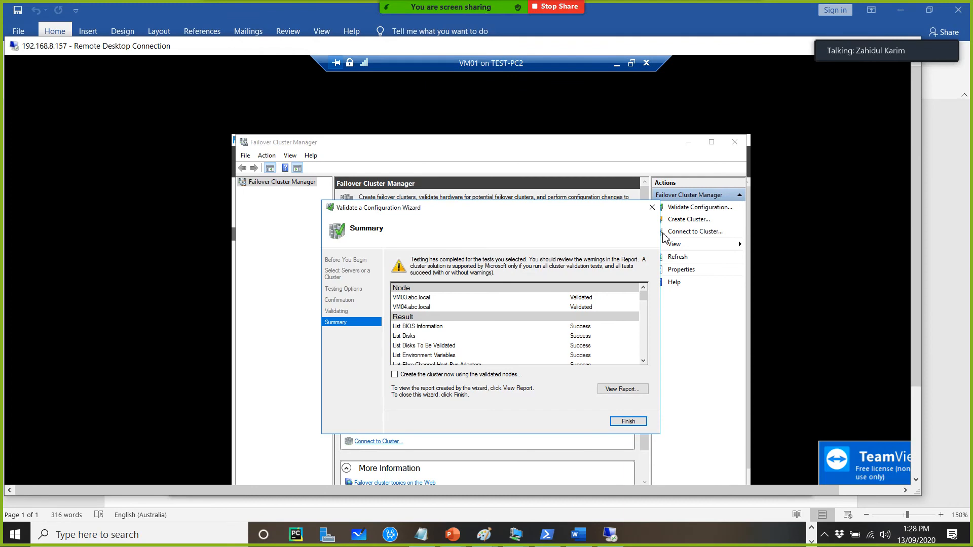
pyautogui.click(630, 63)
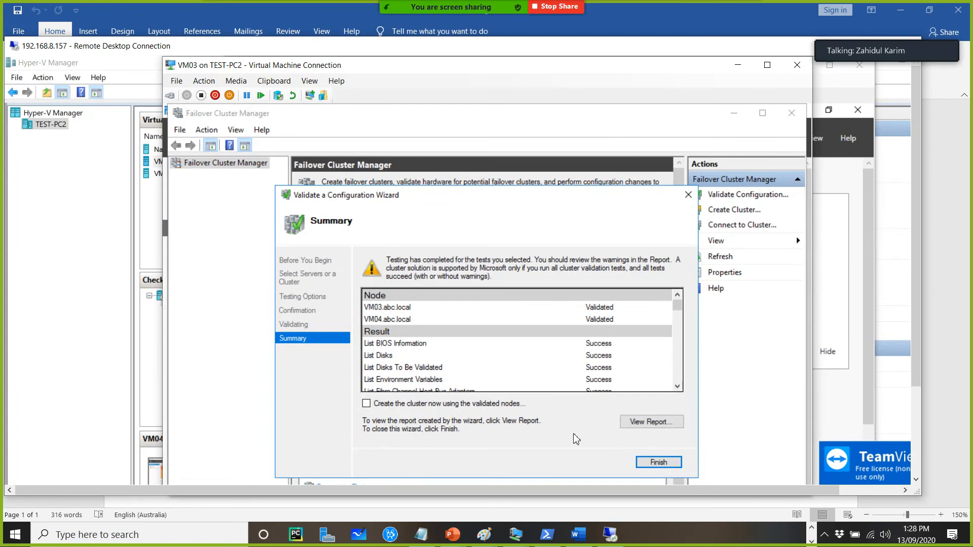
pyautogui.click(767, 66)
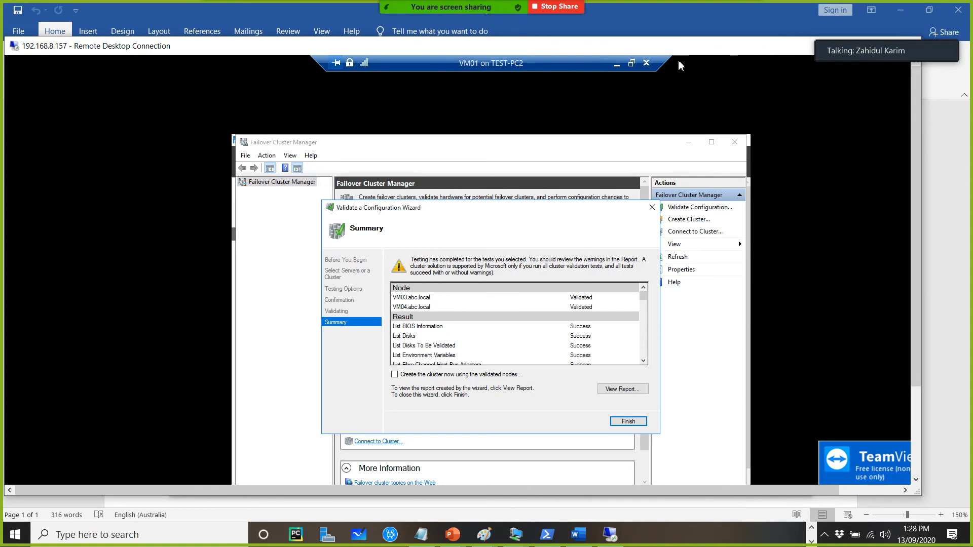
pyautogui.doubleClick(742, 49)
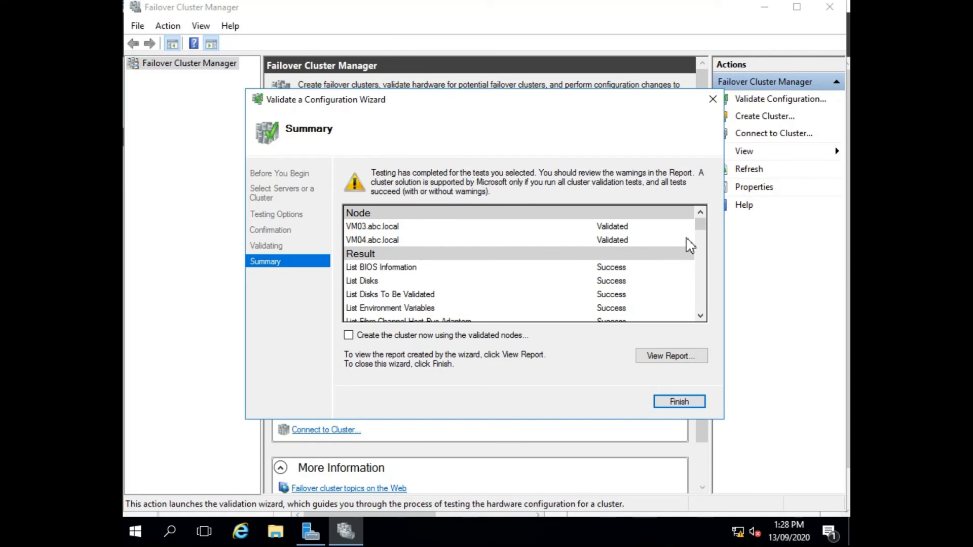
pyautogui.moveTo(700, 226); pyautogui.dragTo(701, 347)
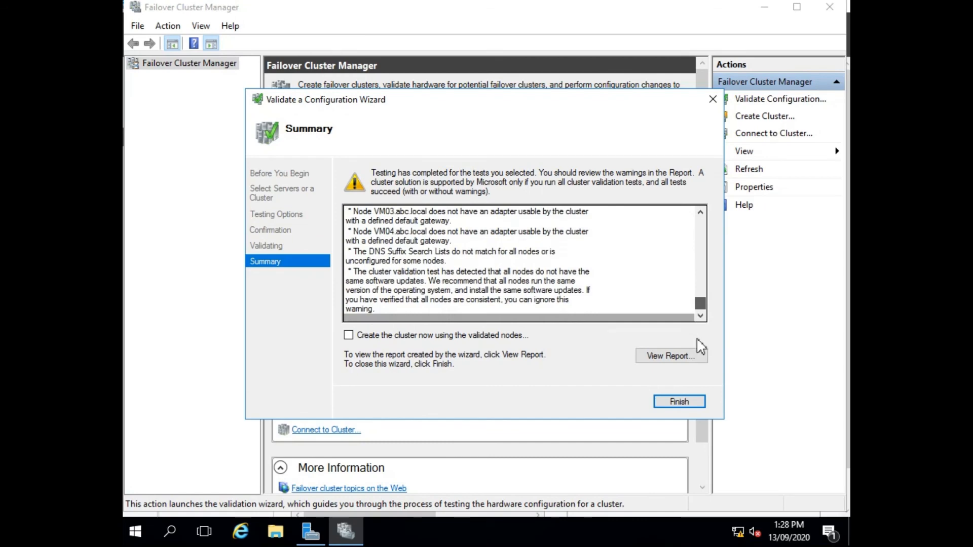
pyautogui.click(674, 404)
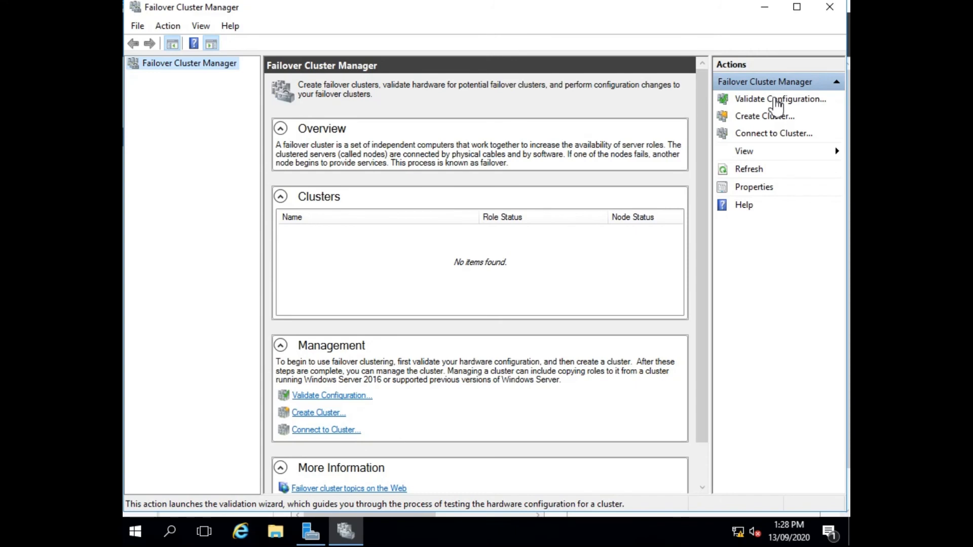
# Start the Create Cluster wizard, add servers 192.168.10.3 and vm04, and continue to the access point page
pyautogui.click(755, 116)
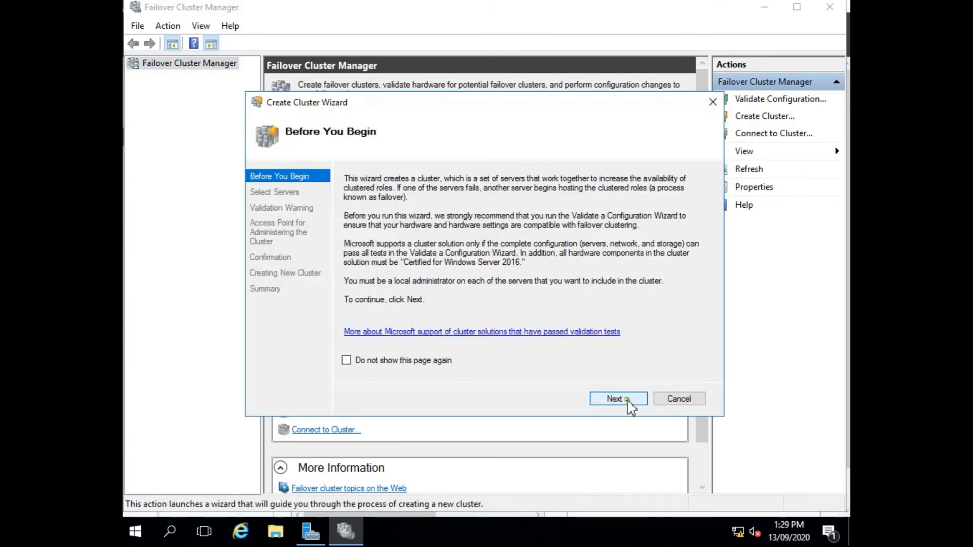
pyautogui.click(614, 399)
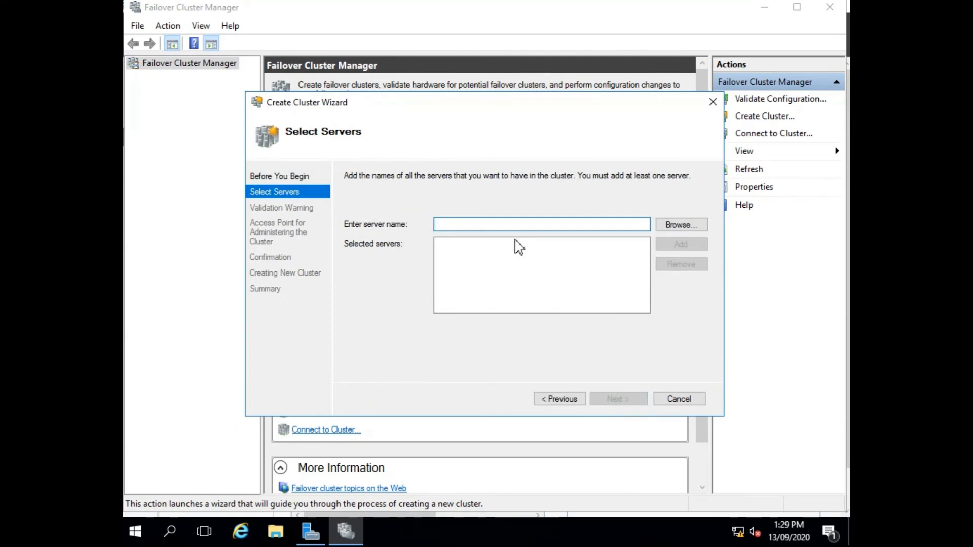
pyautogui.write('192.168.10.')
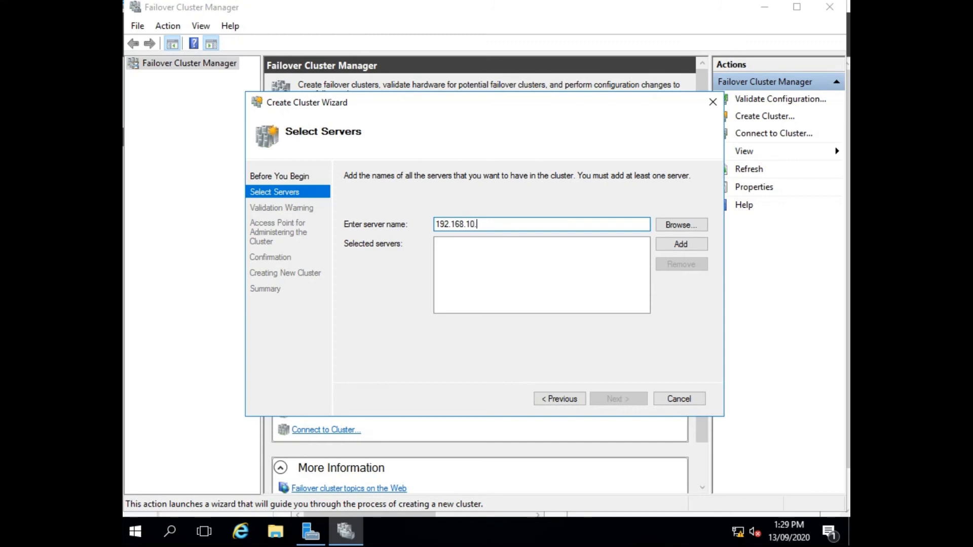
pyautogui.write('3')
pyautogui.click(696, 248)
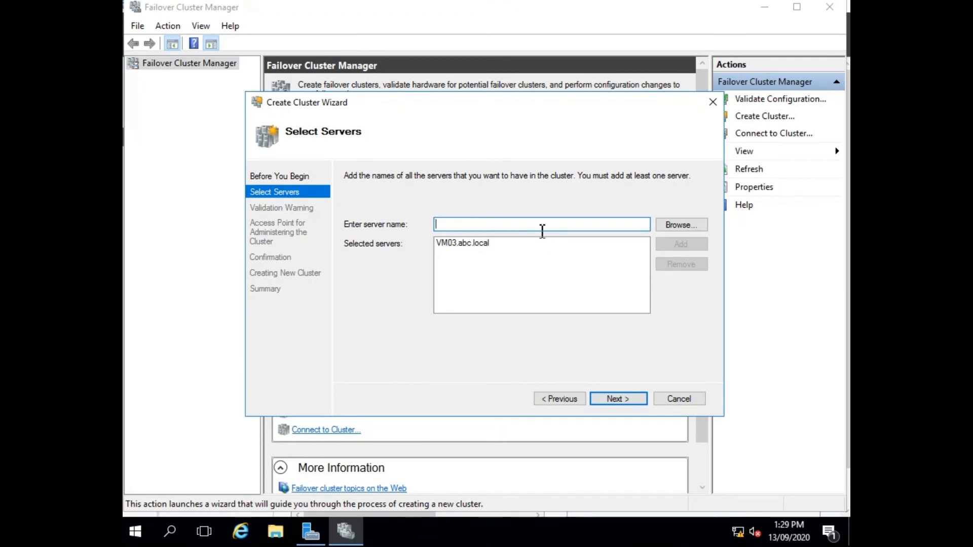
pyautogui.write('vm04')
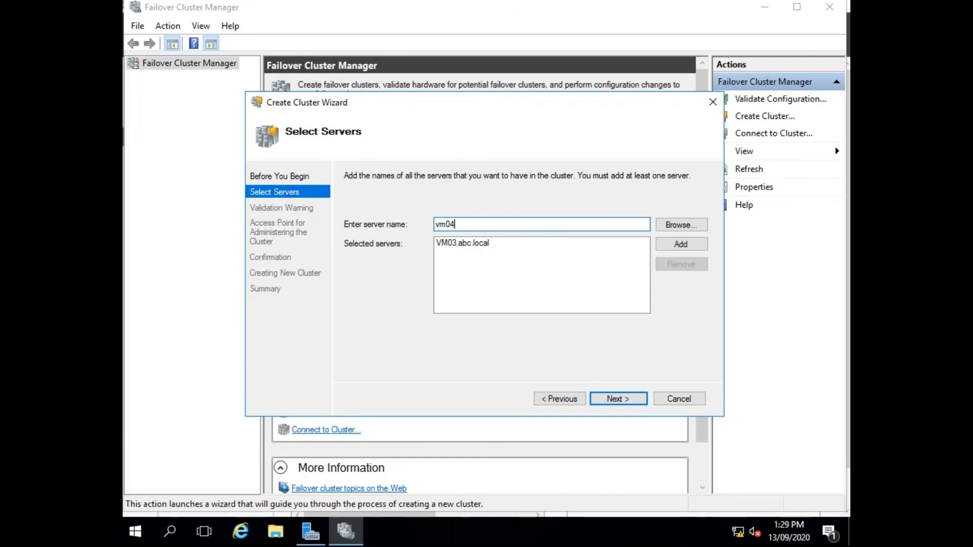
pyautogui.click(675, 247)
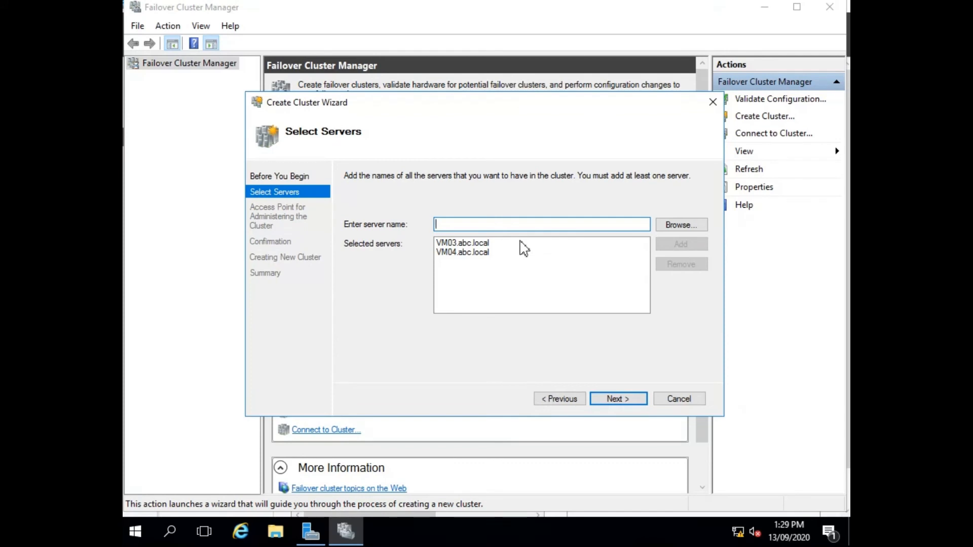
pyautogui.click(624, 401)
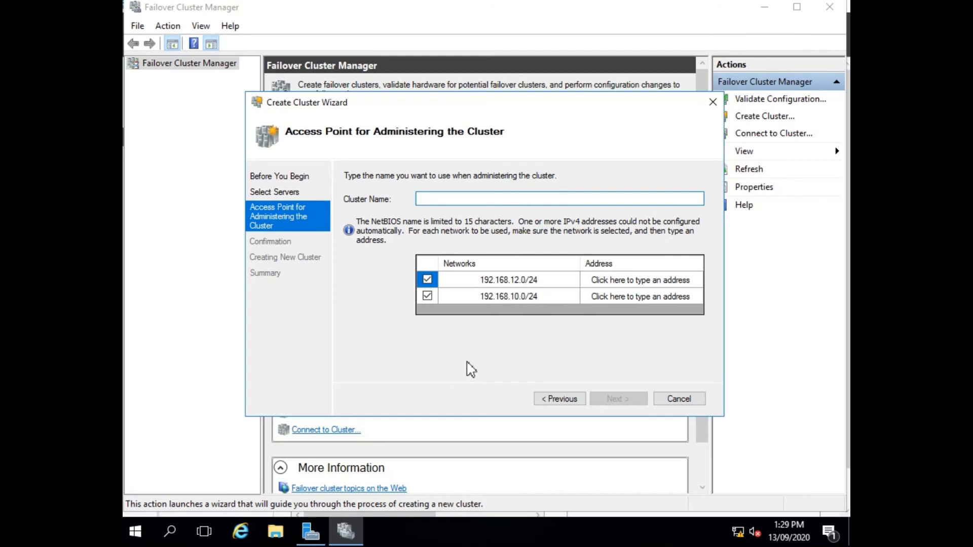
# Name the cluster Don-Cluster
pyautogui.write('Don-Cluster')
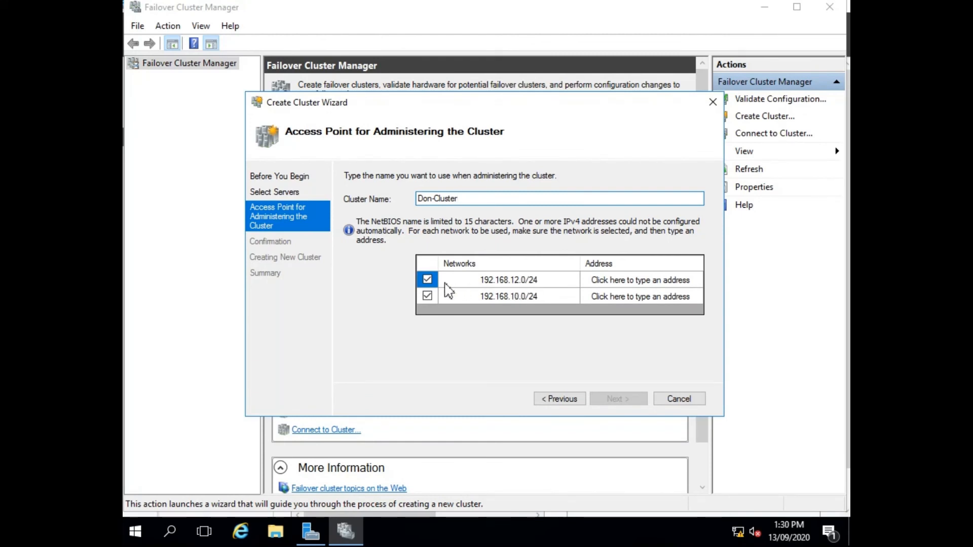
# Deselect the 192.168.12.0/24 network and give the 192.168.10.0/24 network the cluster address 192.168.10.65
pyautogui.click(427, 279)
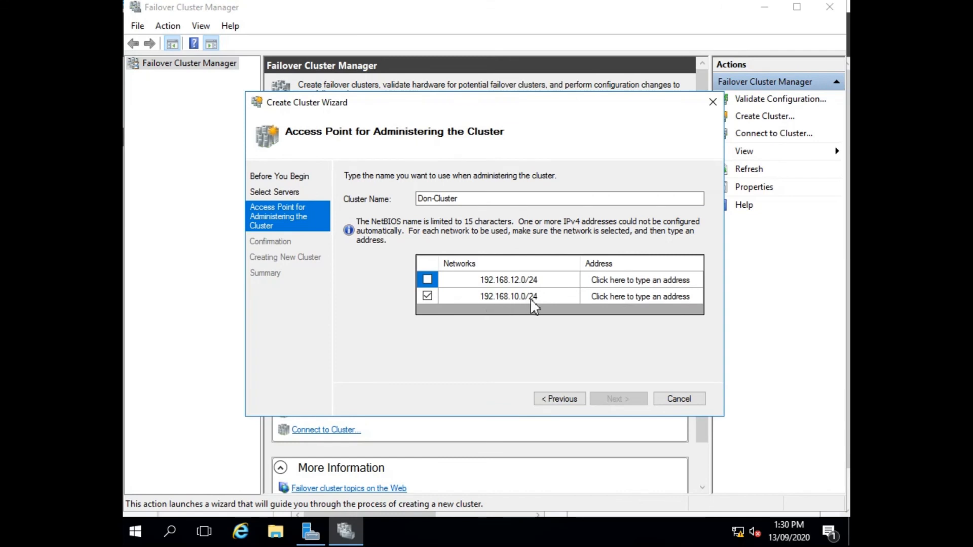
pyautogui.click(596, 299)
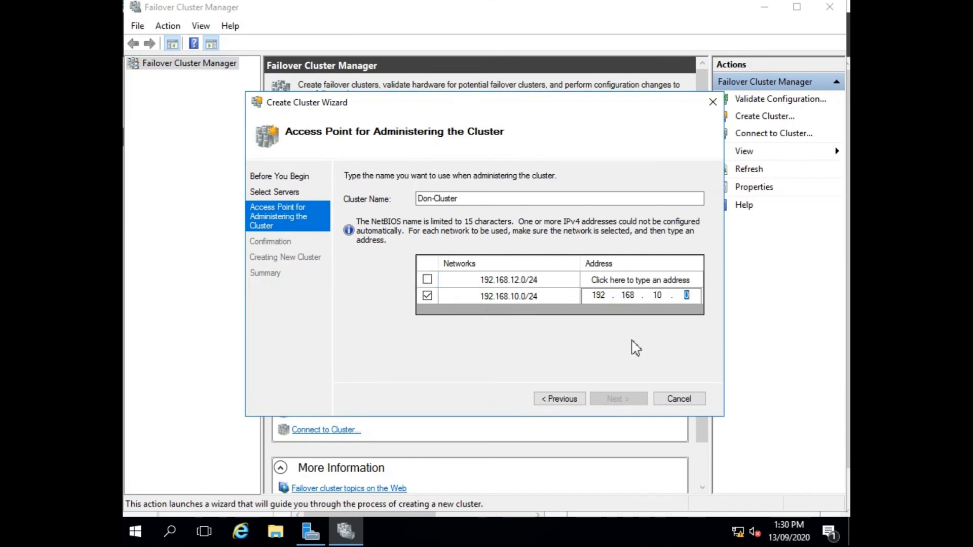
pyautogui.write('65')
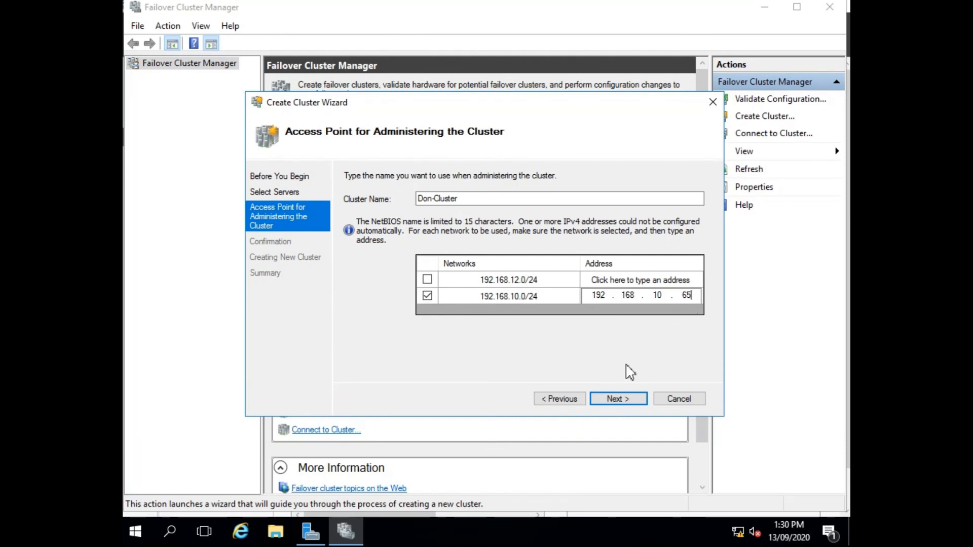
# Continue past the confirmation page, keeping all eligible storage added, to start creating the cluster
pyautogui.click(619, 399)
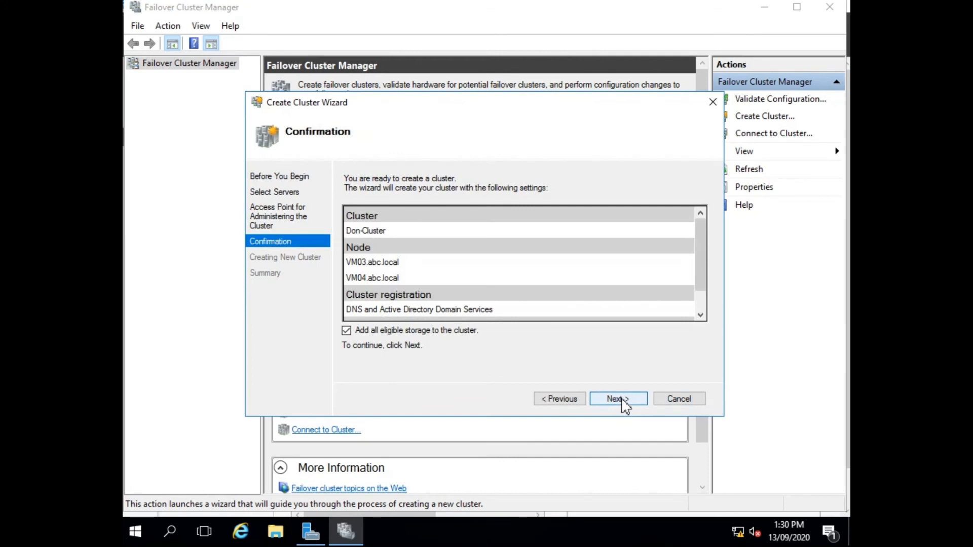
pyautogui.click(623, 399)
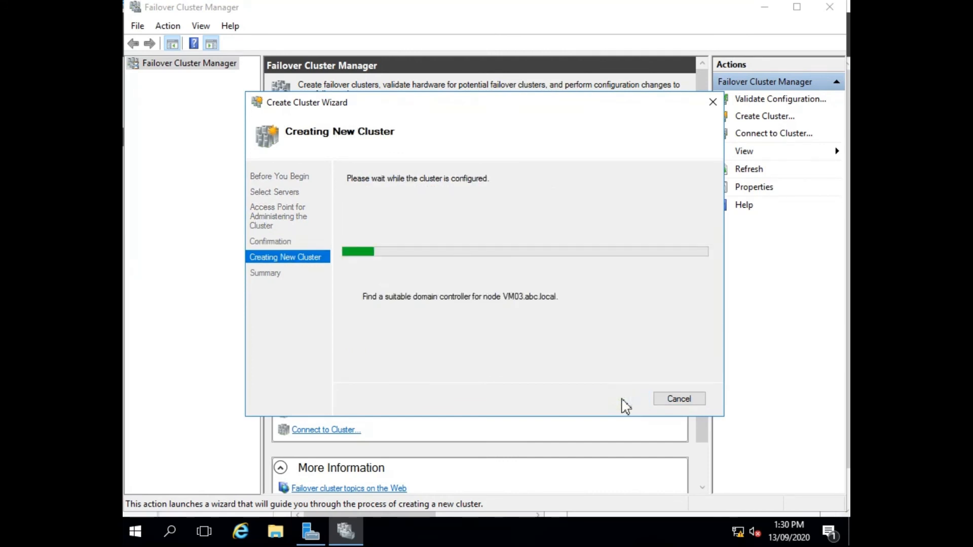
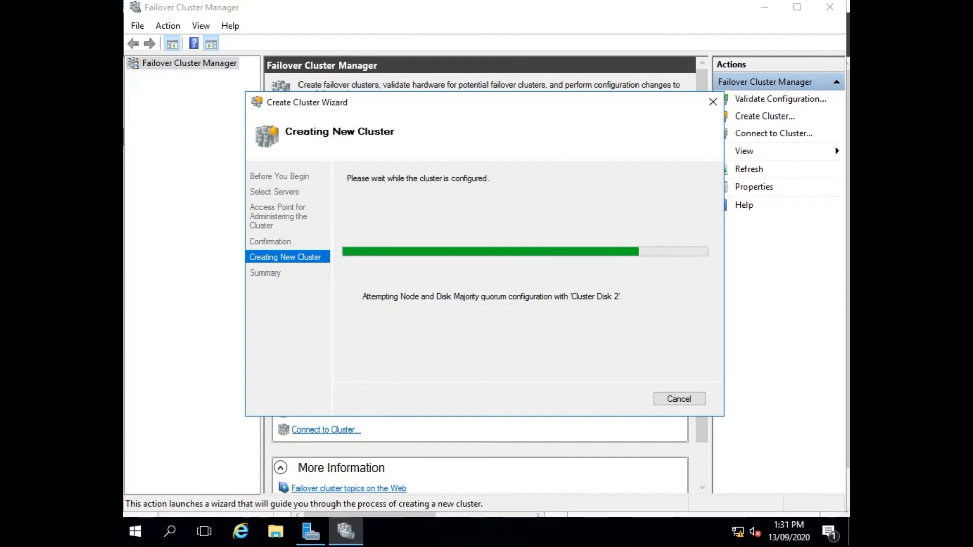
# Finish the Create Cluster wizard once the cluster has been created
pyautogui.moveTo(456, 108); pyautogui.dragTo(399, 91)
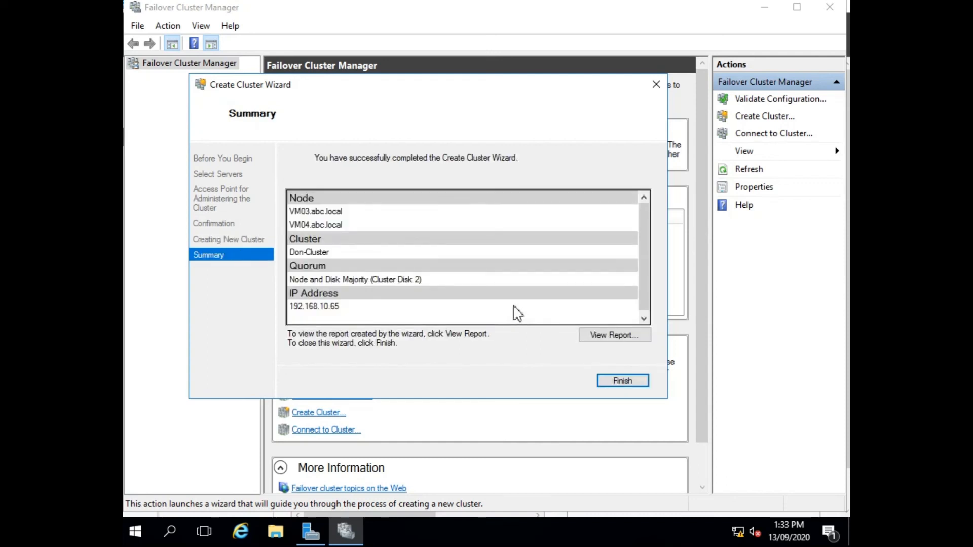
pyautogui.click(621, 381)
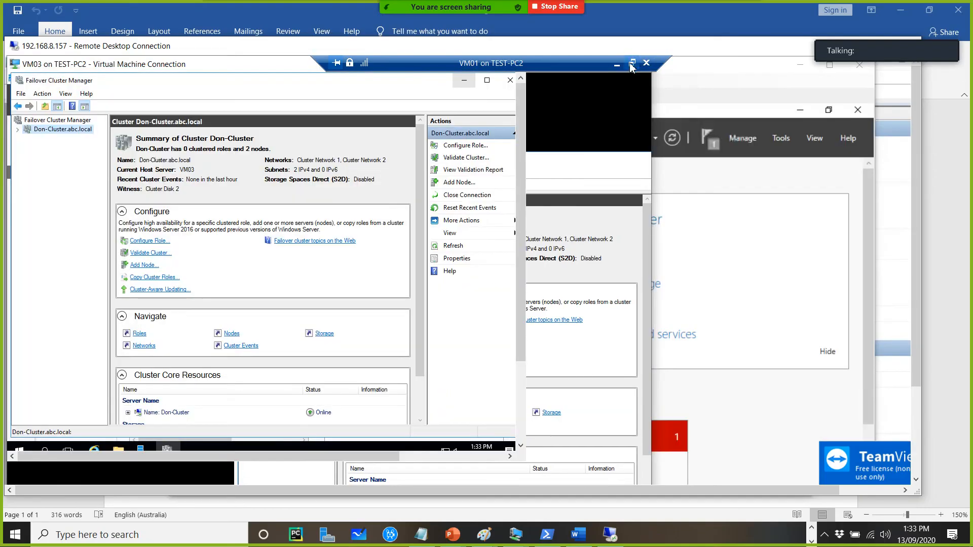
pyautogui.click(632, 64)
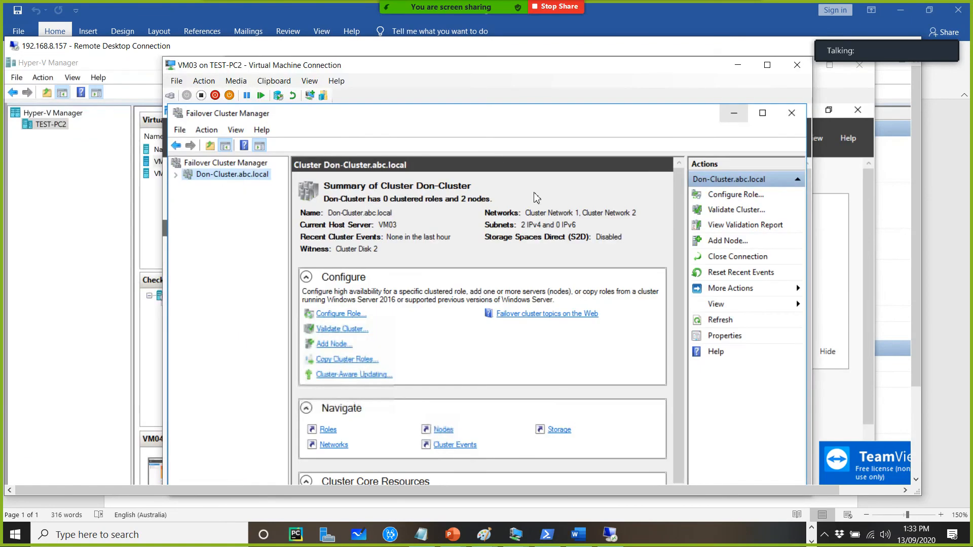
pyautogui.moveTo(462, 64); pyautogui.dragTo(293, 60)
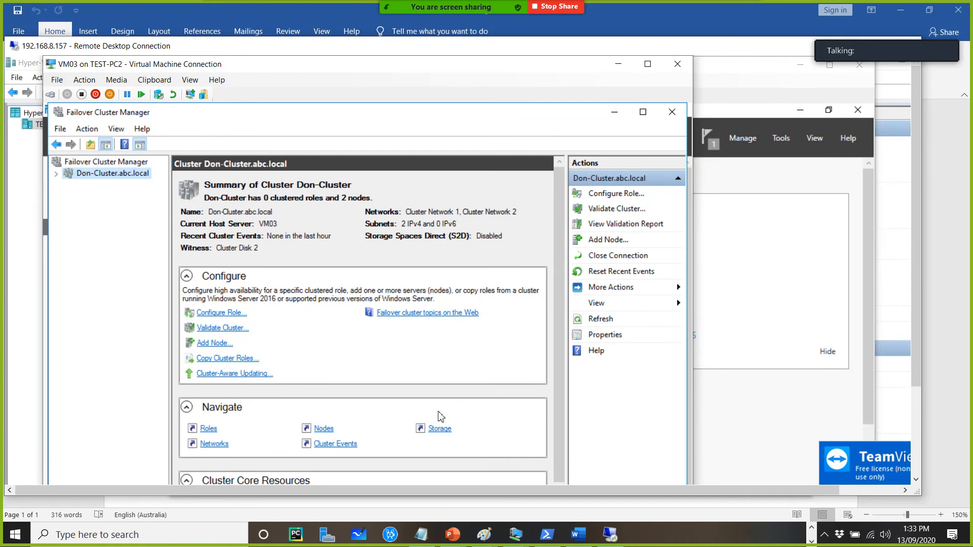
pyautogui.click(648, 64)
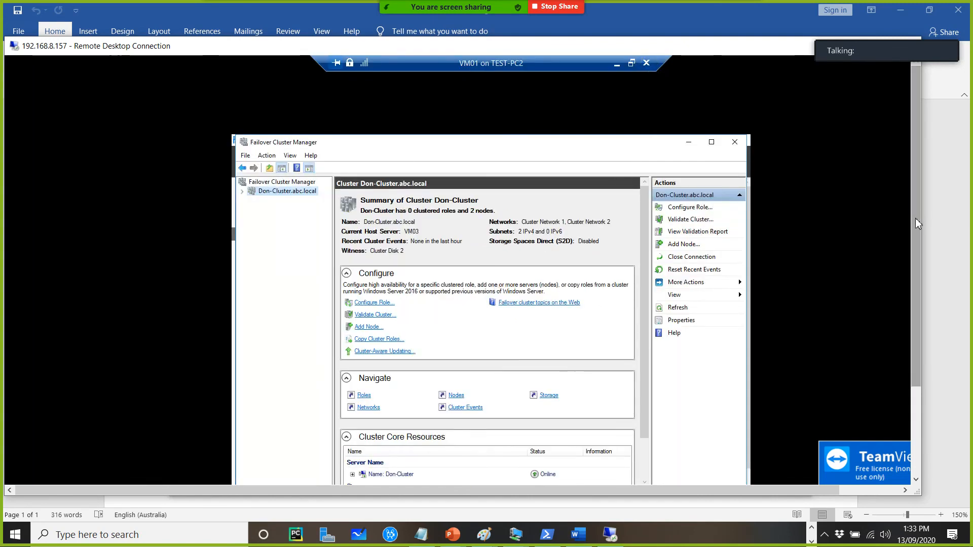
pyautogui.moveTo(915, 223); pyautogui.dragTo(914, 257)
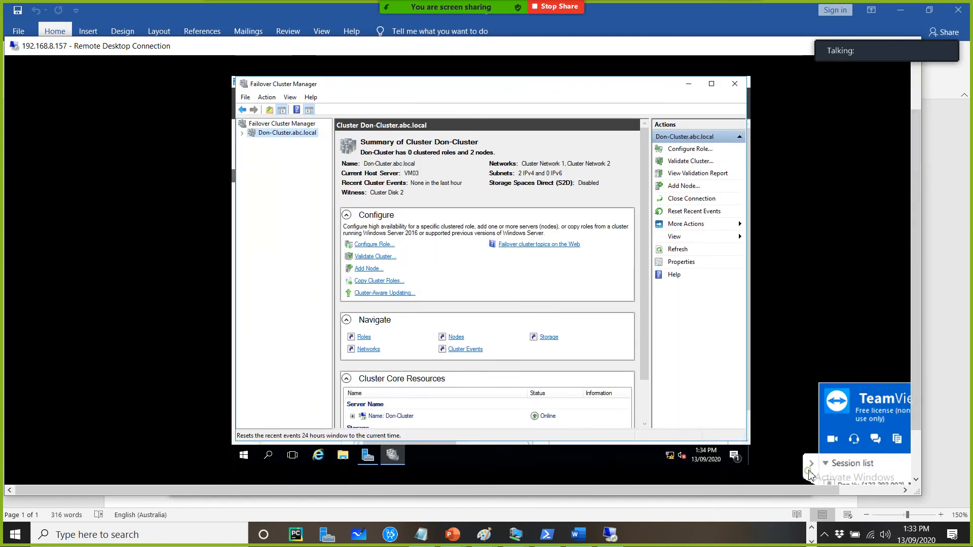
pyautogui.click(811, 465)
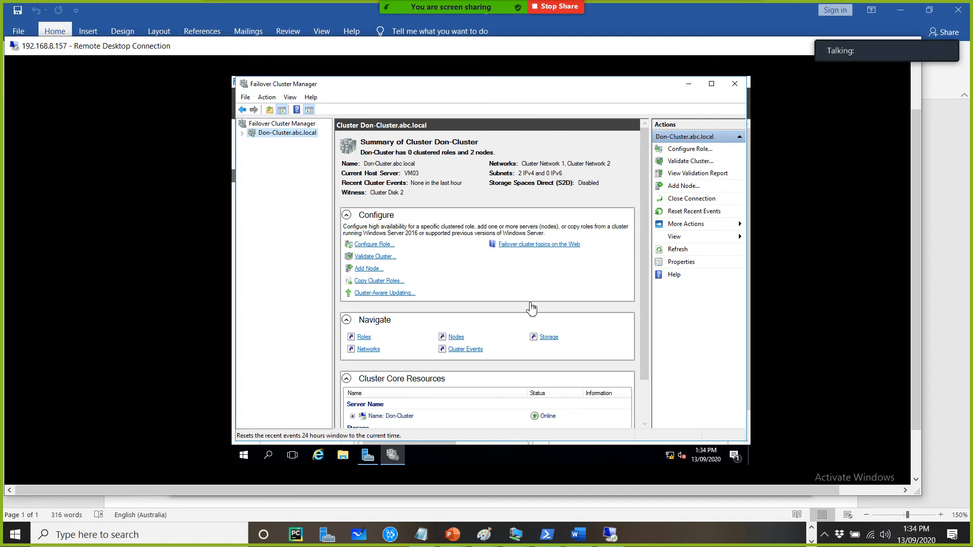
# Expand the Don-Cluster tree and review its Roles, Nodes and Storage Disks views
pyautogui.click(242, 134)
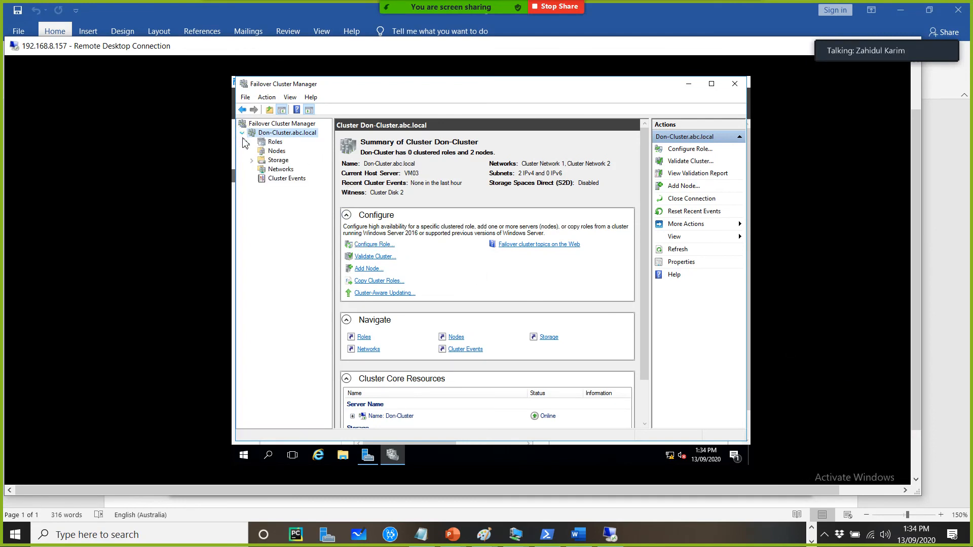
pyautogui.click(272, 143)
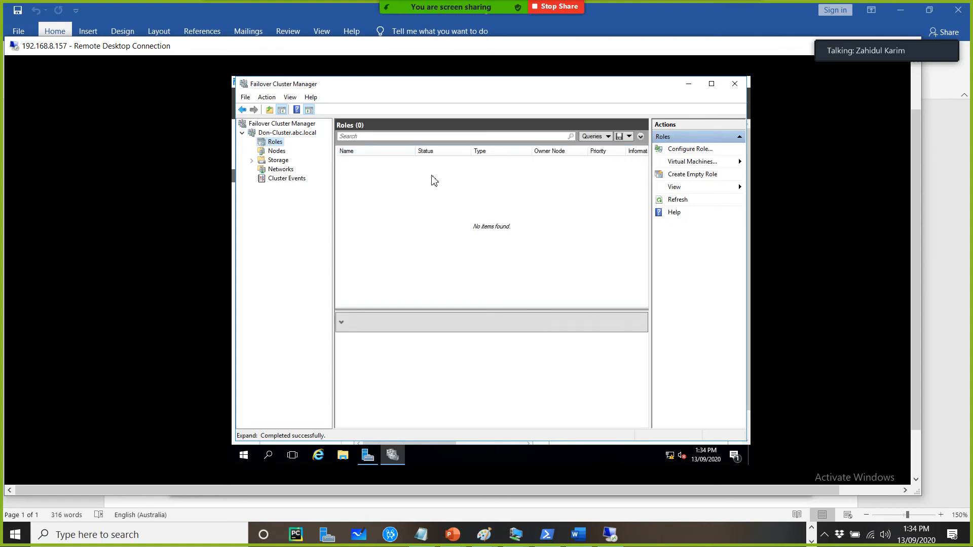
pyautogui.click(277, 152)
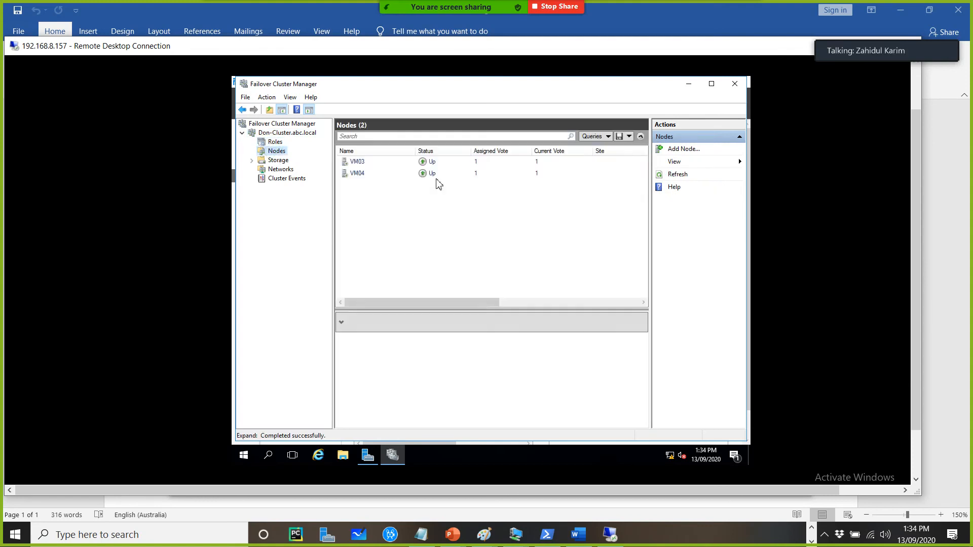
pyautogui.click(355, 175)
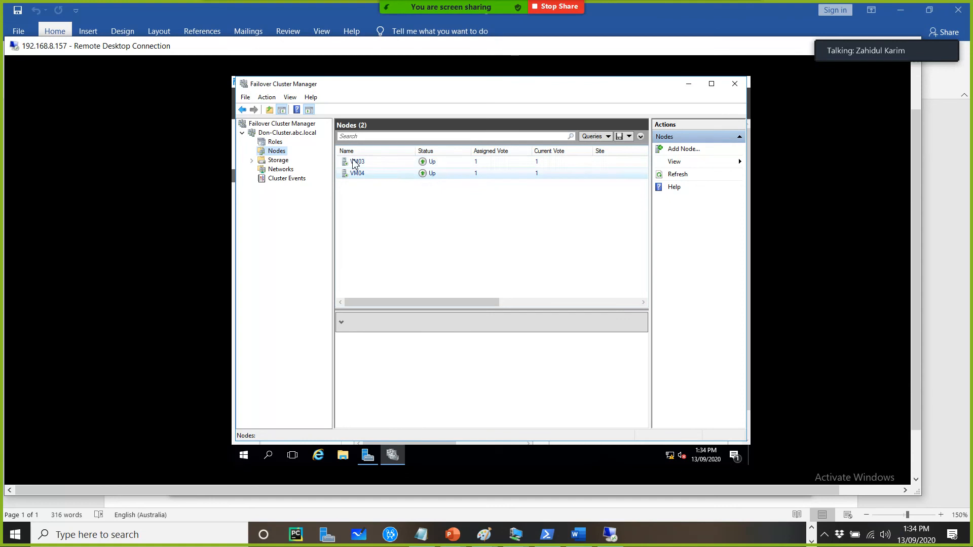
pyautogui.click(278, 160)
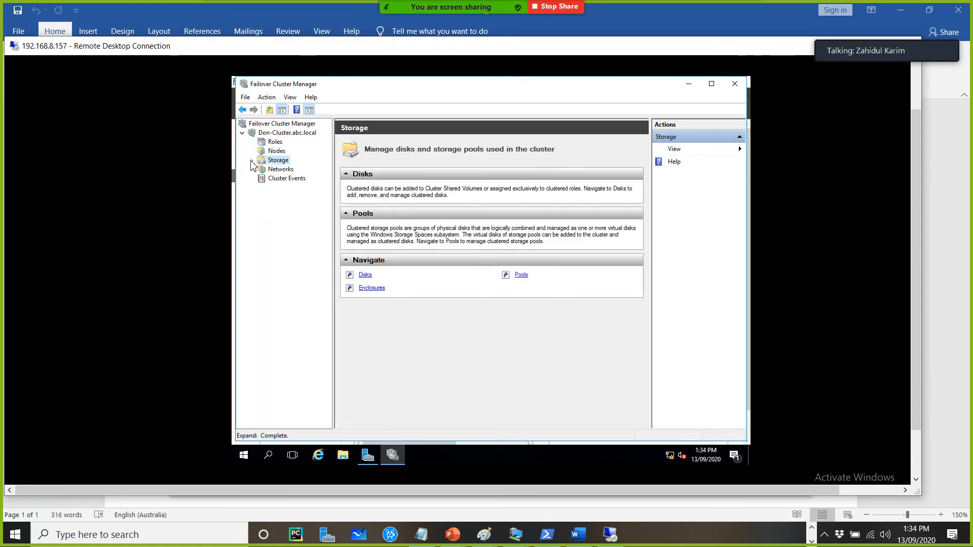
pyautogui.click(252, 161)
pyautogui.click(284, 169)
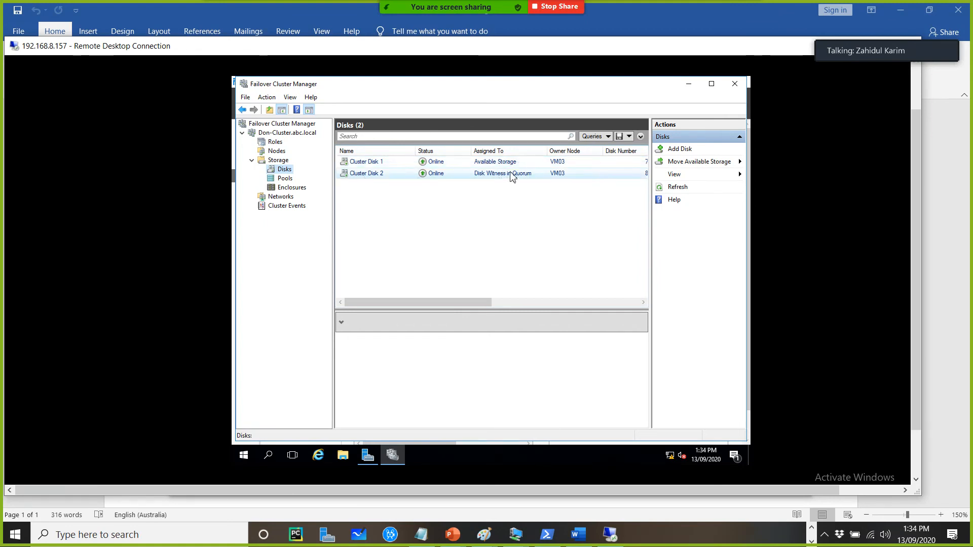
# Examine the cluster disks' details, select Cluster Disk 1, and review the cluster networks
pyautogui.moveTo(473, 302); pyautogui.dragTo(584, 306)
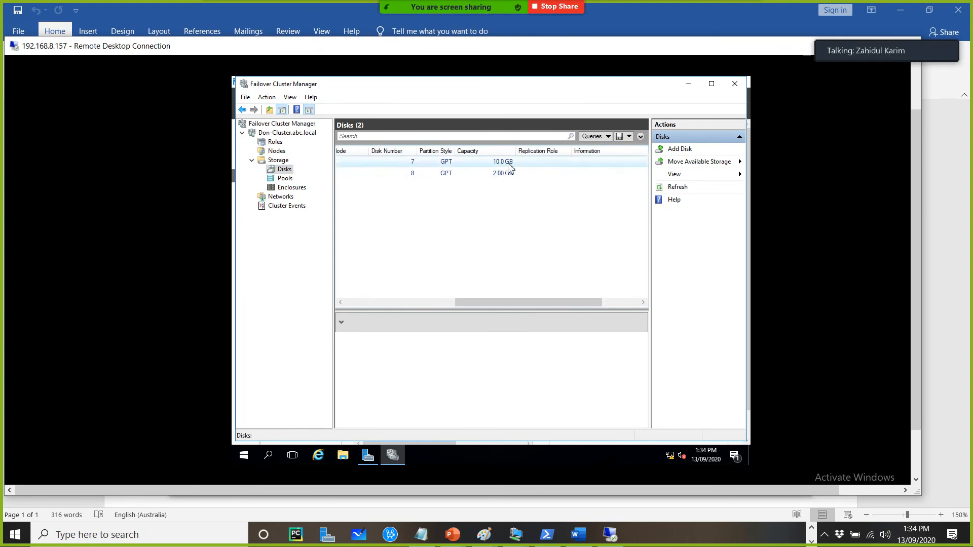
pyautogui.moveTo(500, 305); pyautogui.dragTo(383, 308)
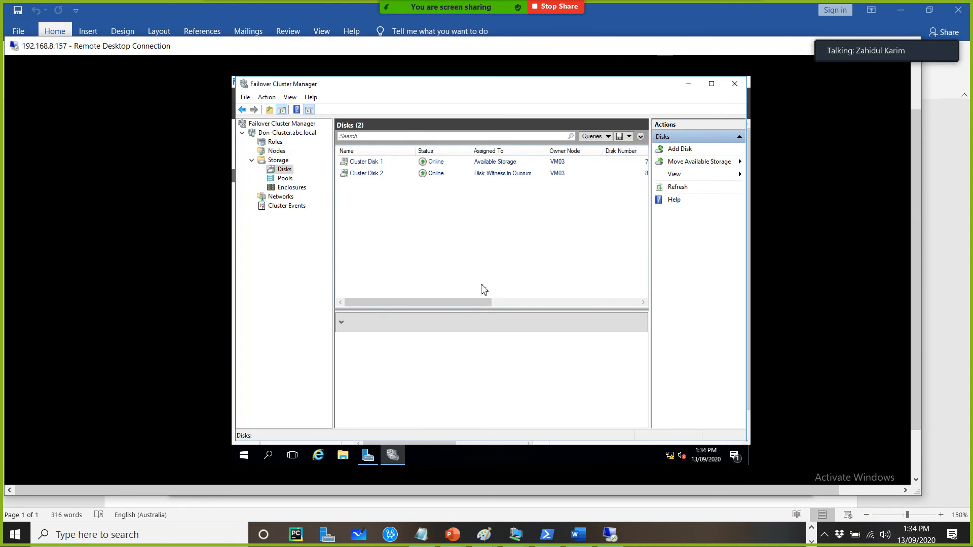
pyautogui.moveTo(460, 295); pyautogui.dragTo(355, 310)
pyautogui.click(600, 164)
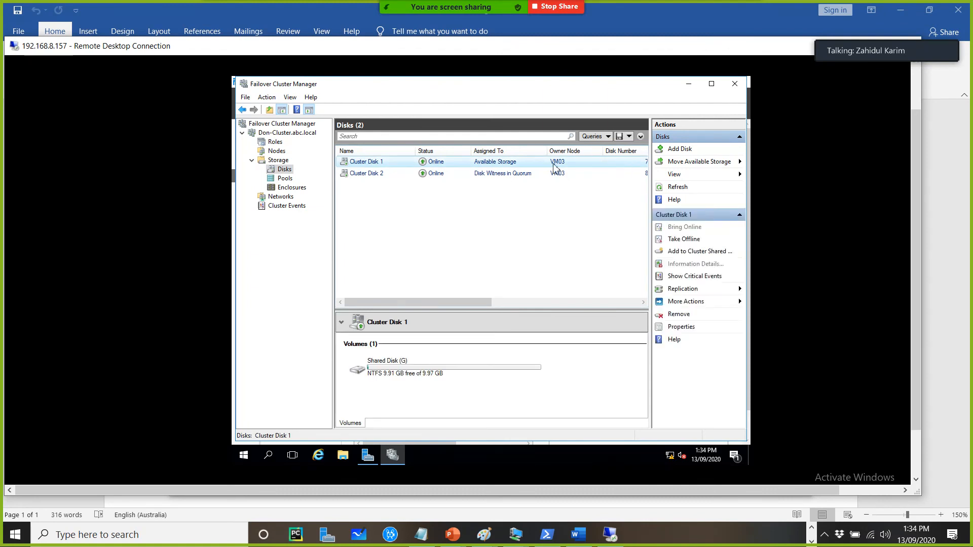
pyautogui.keyDown('ctrl'); pyautogui.click(528, 173); pyautogui.keyUp('ctrl')
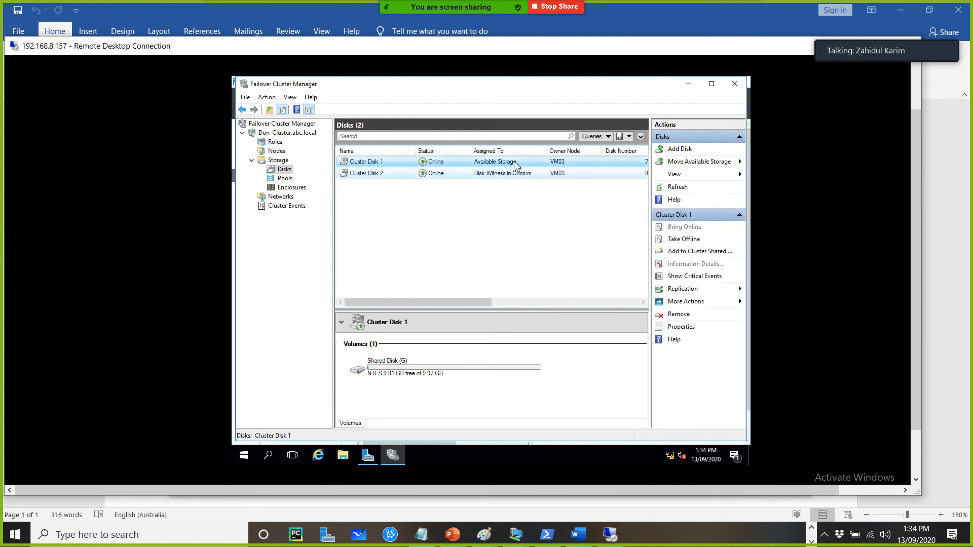
pyautogui.click(281, 197)
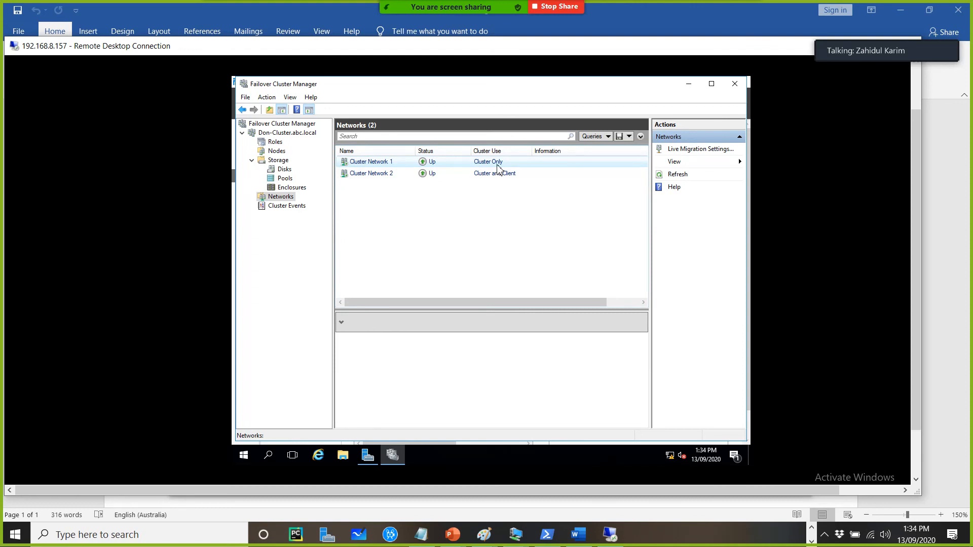
pyautogui.click(490, 177)
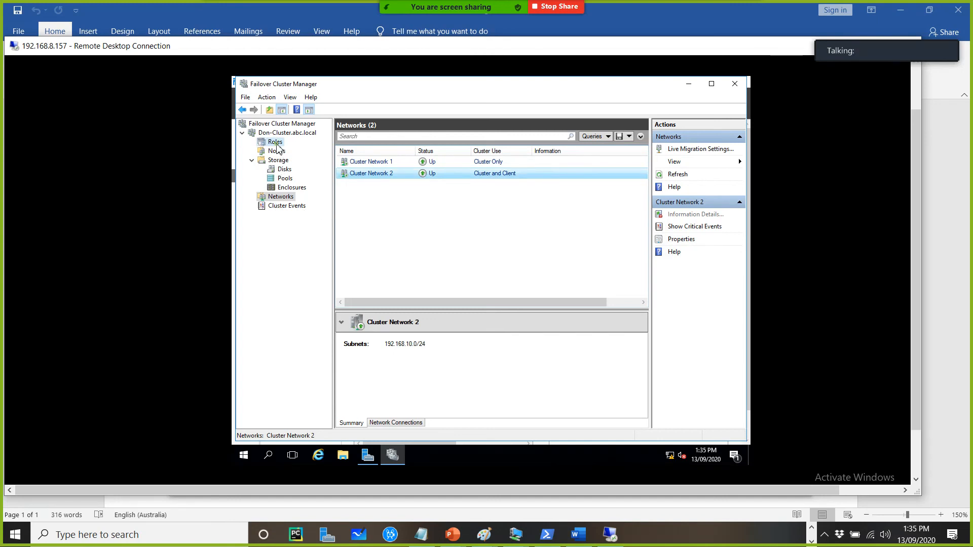
# Open Roles, start the Configure Role wizard and choose the File Server role
pyautogui.click(275, 141)
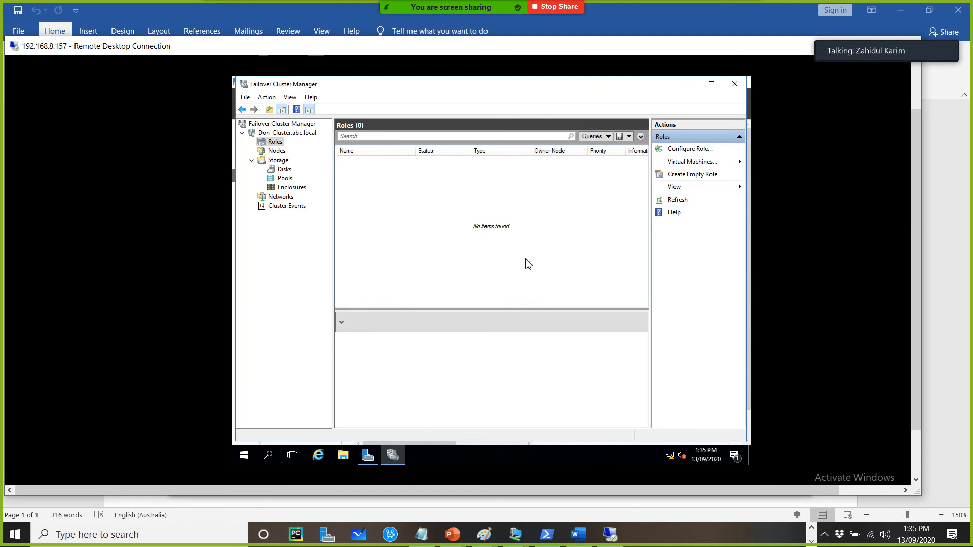
pyautogui.click(701, 150)
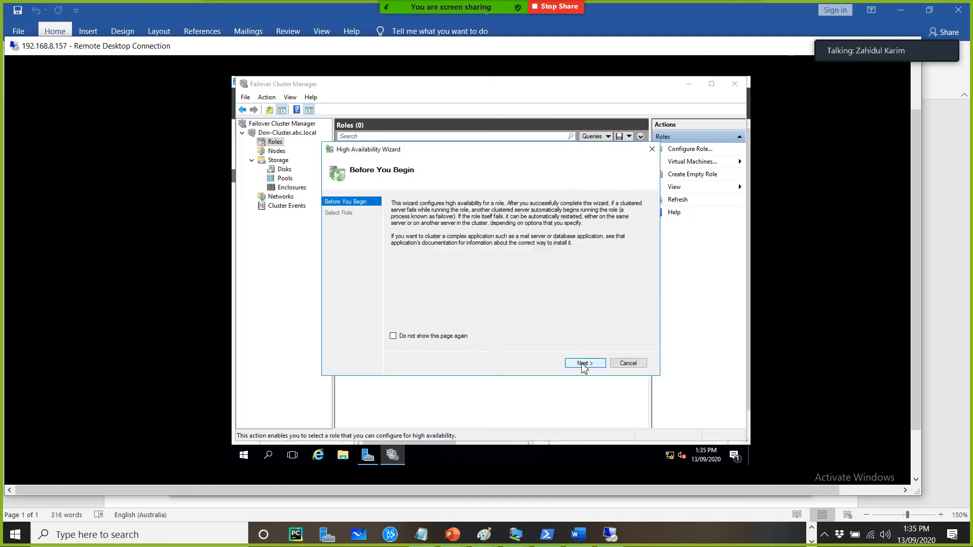
pyautogui.click(583, 364)
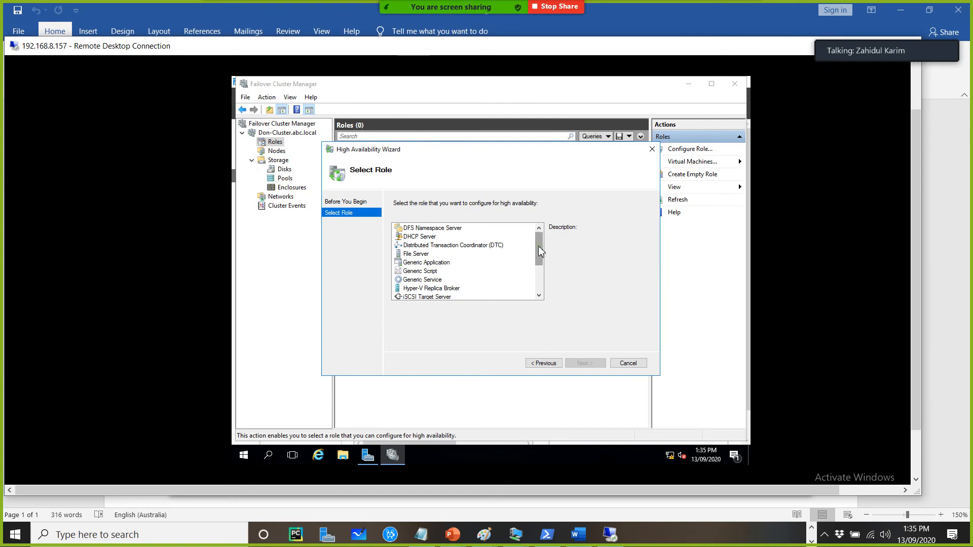
pyautogui.moveTo(539, 248); pyautogui.dragTo(534, 290)
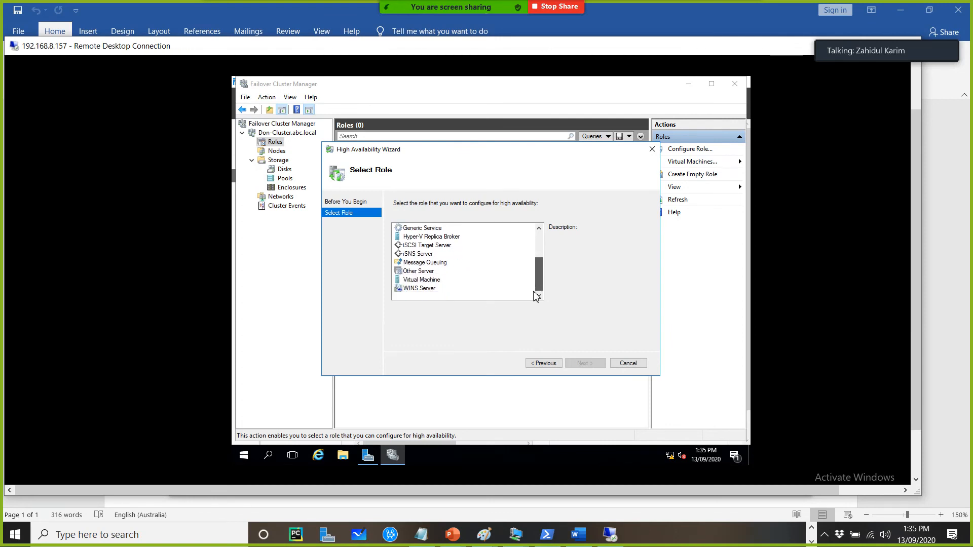
pyautogui.moveTo(538, 259); pyautogui.dragTo(541, 231)
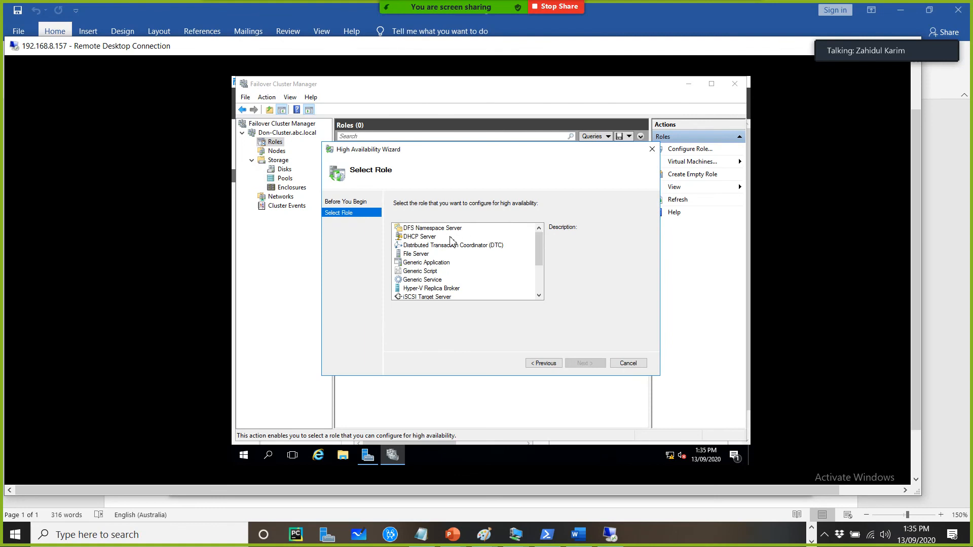
pyautogui.click(416, 254)
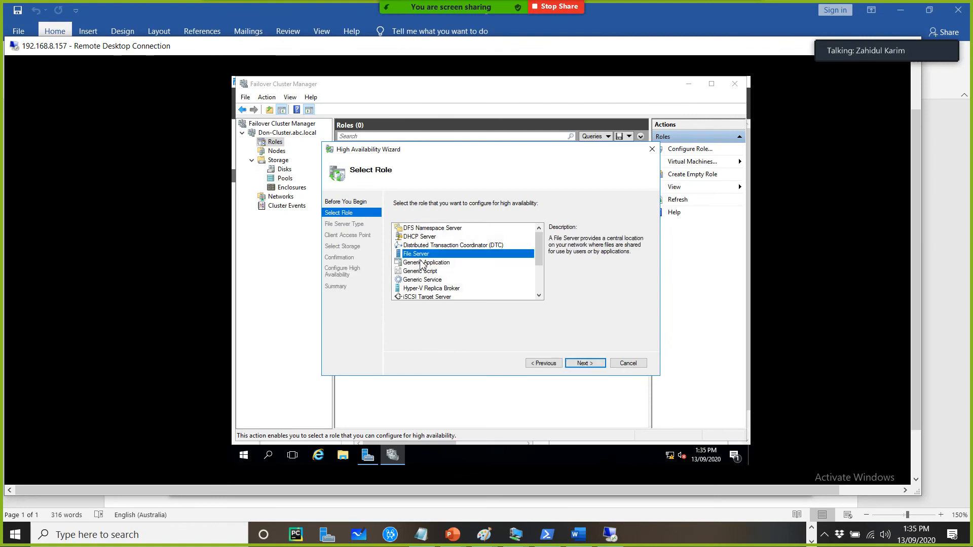
pyautogui.click(592, 365)
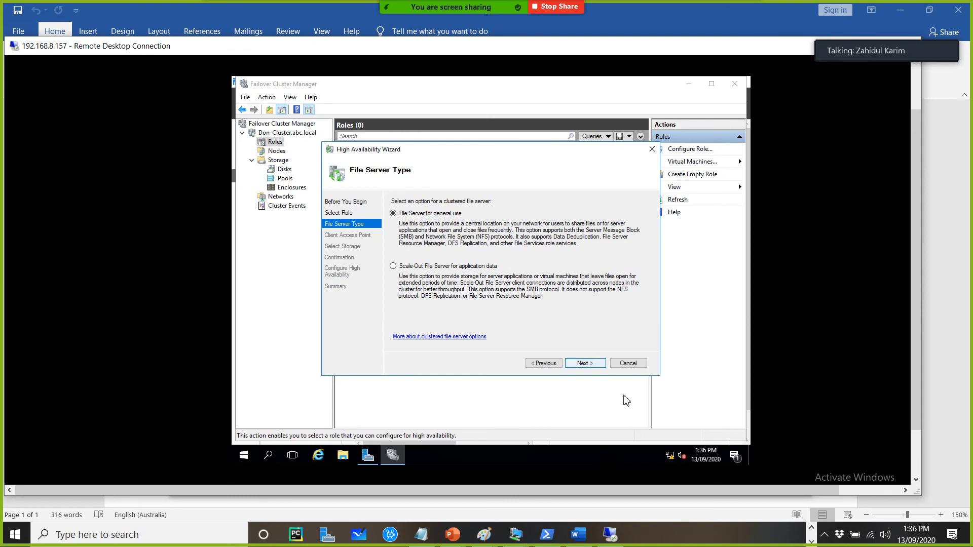
# Keep File Server for general use and name the client access point Fileserver1
pyautogui.click(580, 366)
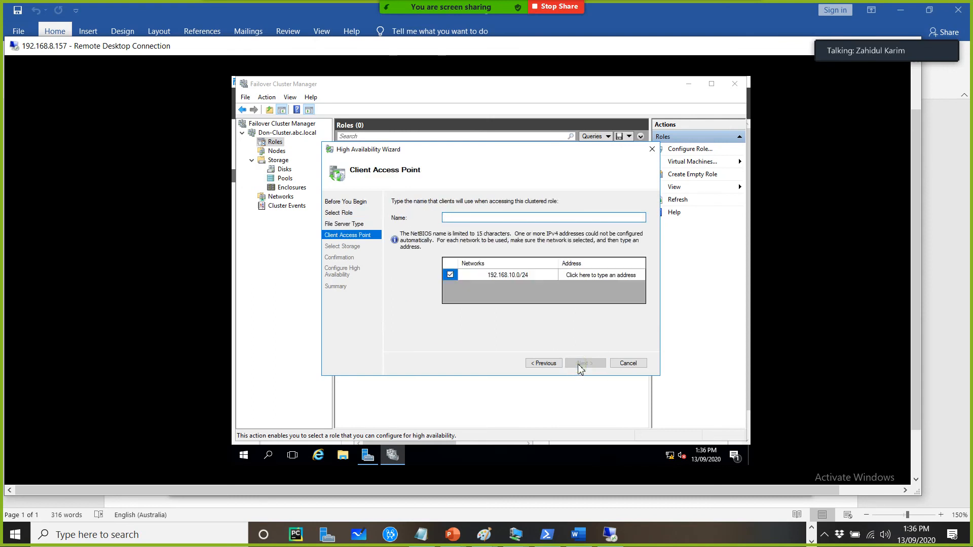
pyautogui.write('File')
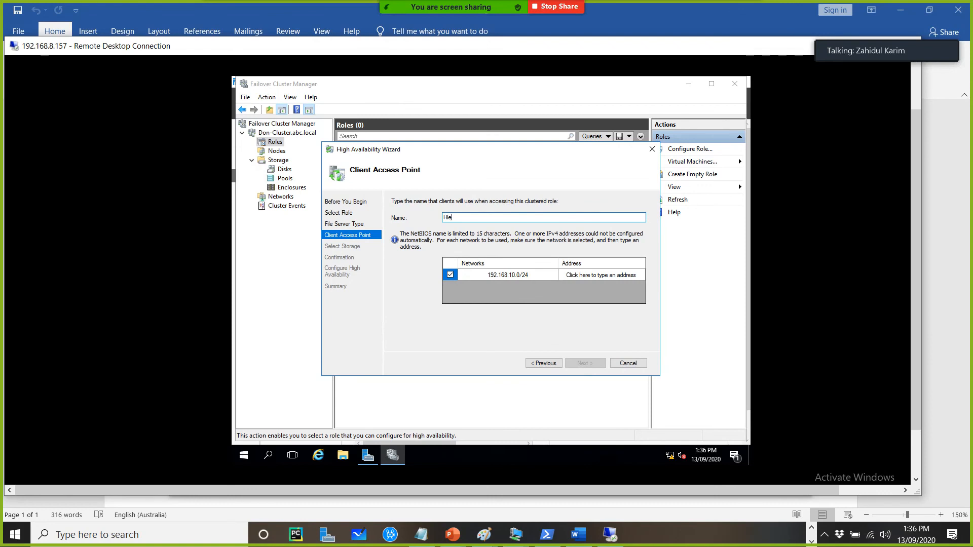
pyautogui.press('BackSpace')
pyautogui.write('eserver1')
# Give the 192.168.10.0/24 network the role address 192.168.10.66 and continue
pyautogui.click(635, 280)
pyautogui.write('66')
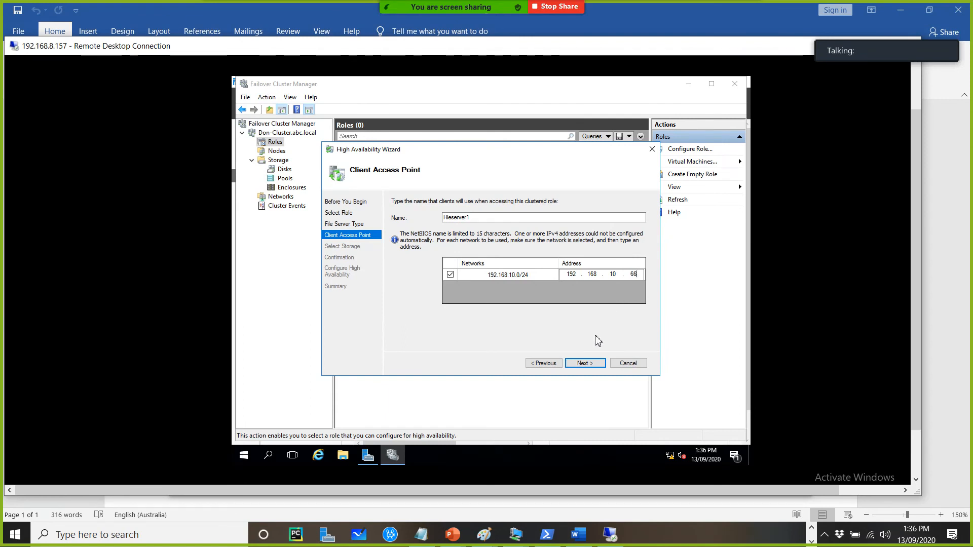
pyautogui.click(594, 364)
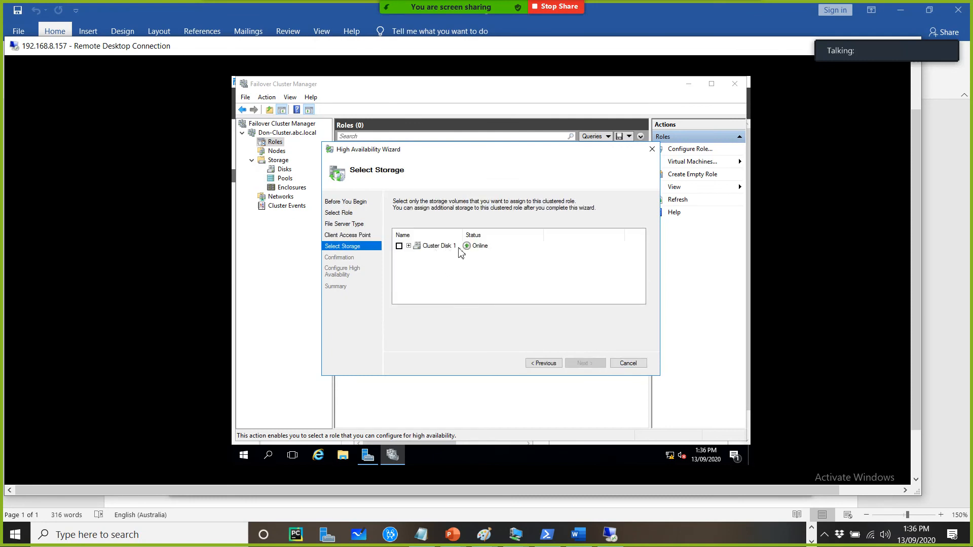
# Assign Cluster Disk 1 as the role's storage and confirm to configure high availability
pyautogui.click(408, 246)
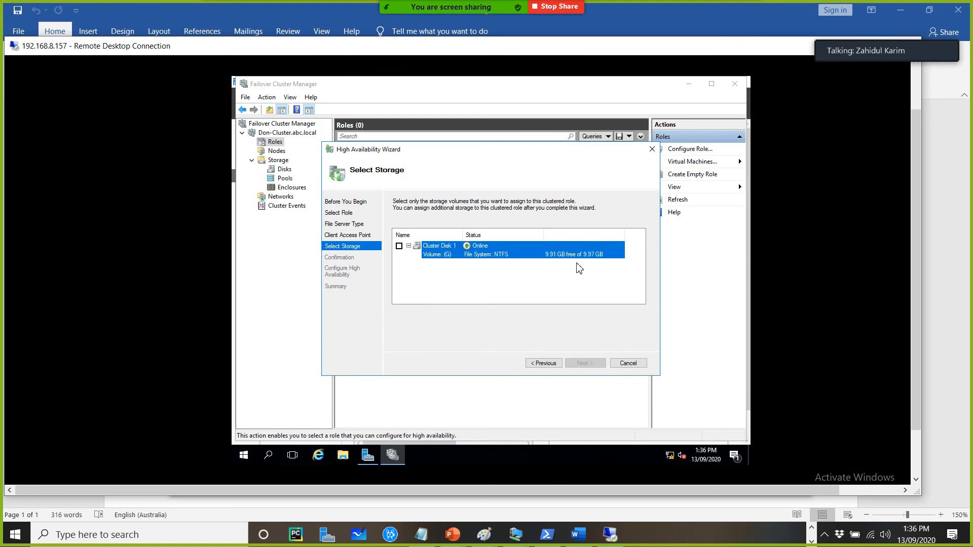
pyautogui.click(399, 247)
pyautogui.click(592, 364)
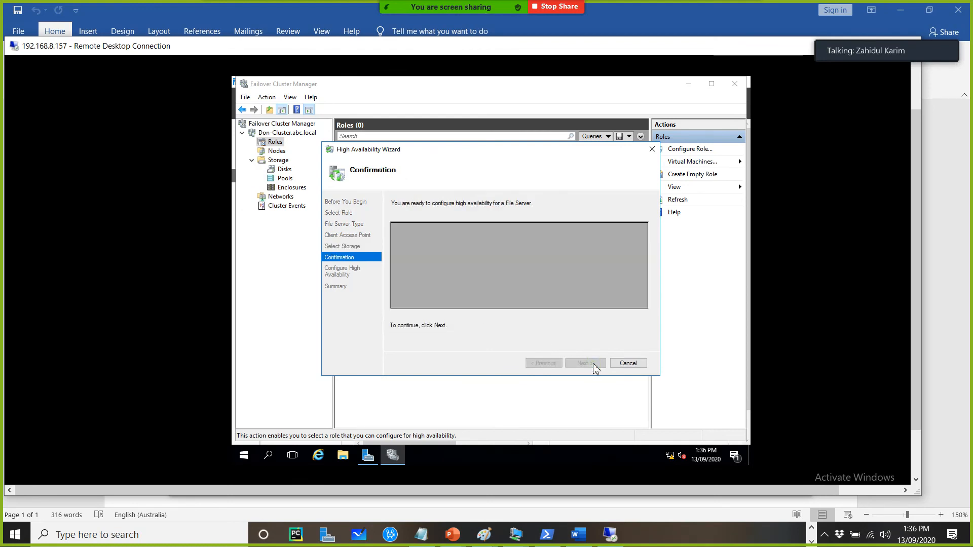
pyautogui.click(585, 365)
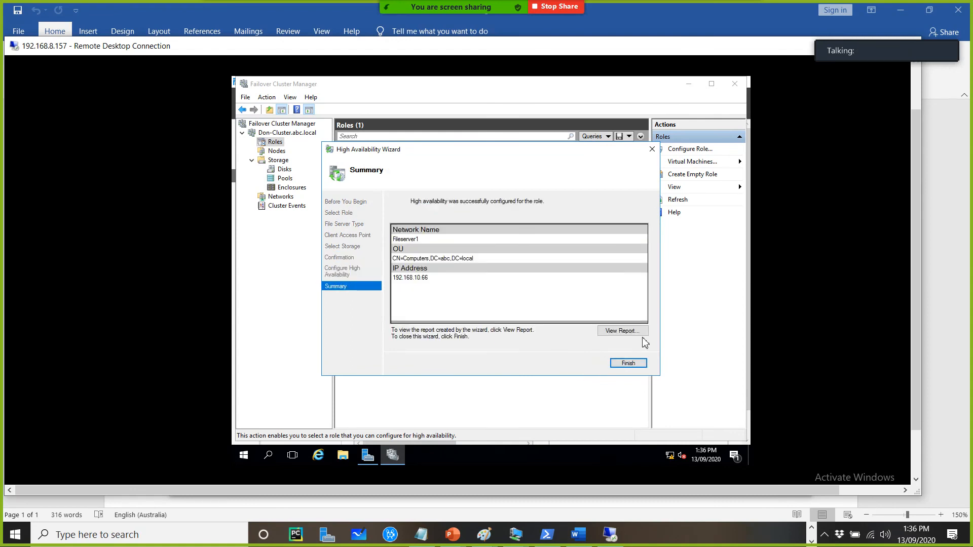
# Finish the High Availability wizard and select the Fileserver1 role to view its details
pyautogui.click(630, 363)
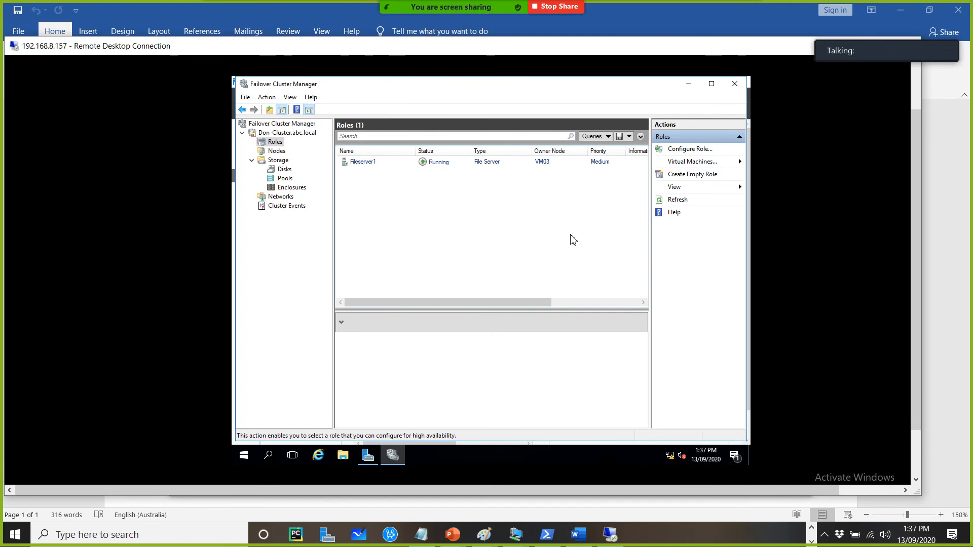
pyautogui.click(358, 162)
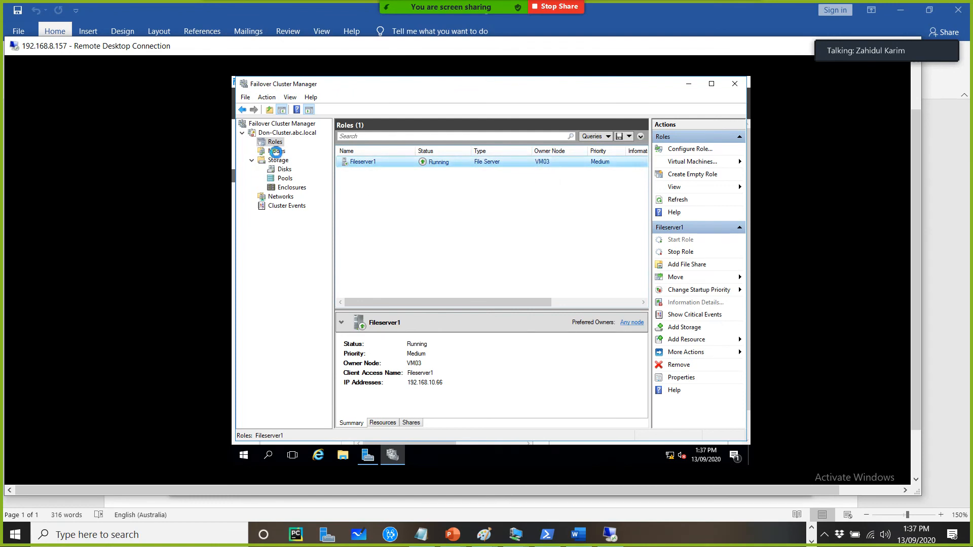
# Pause node VM03 with Drain Roles and check which node owns the Fileserver1 role
pyautogui.click(276, 152)
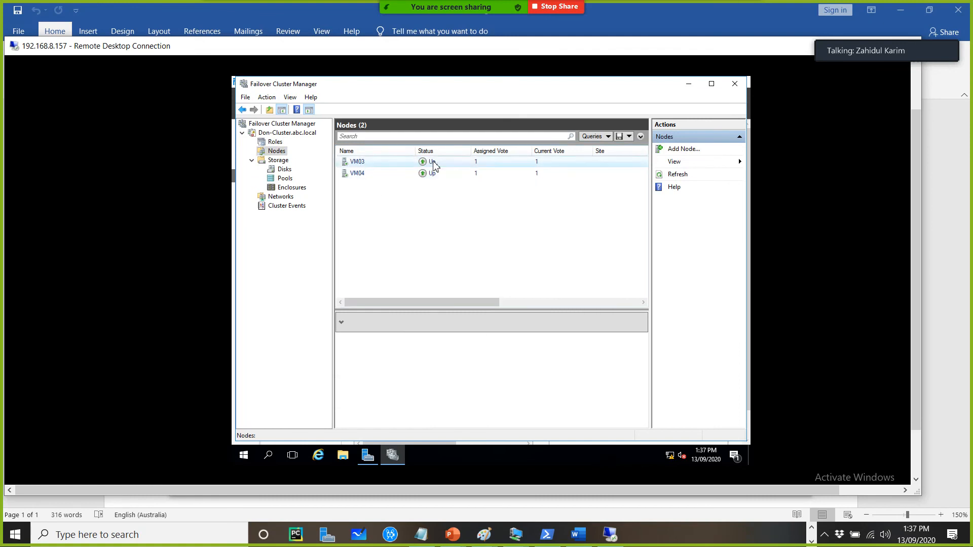
pyautogui.click(275, 142)
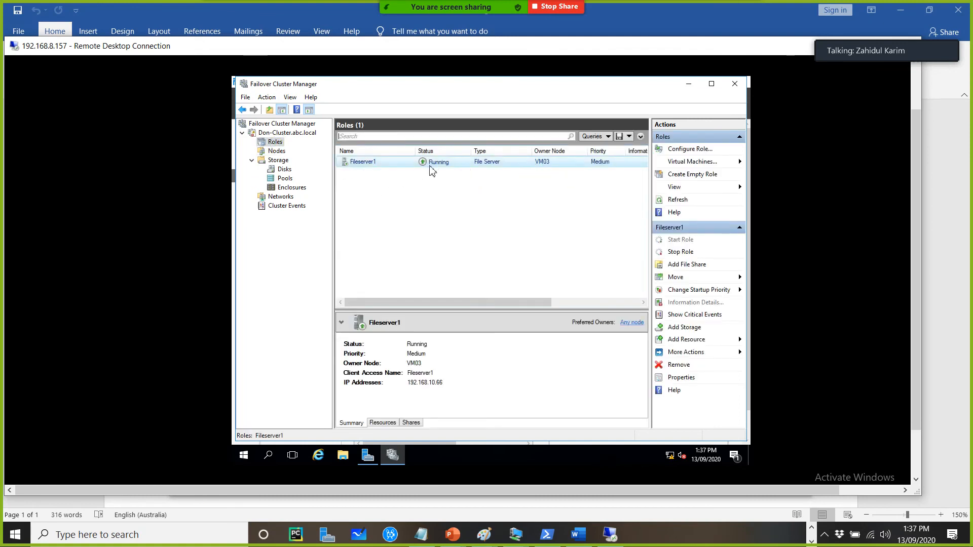
pyautogui.click(276, 151)
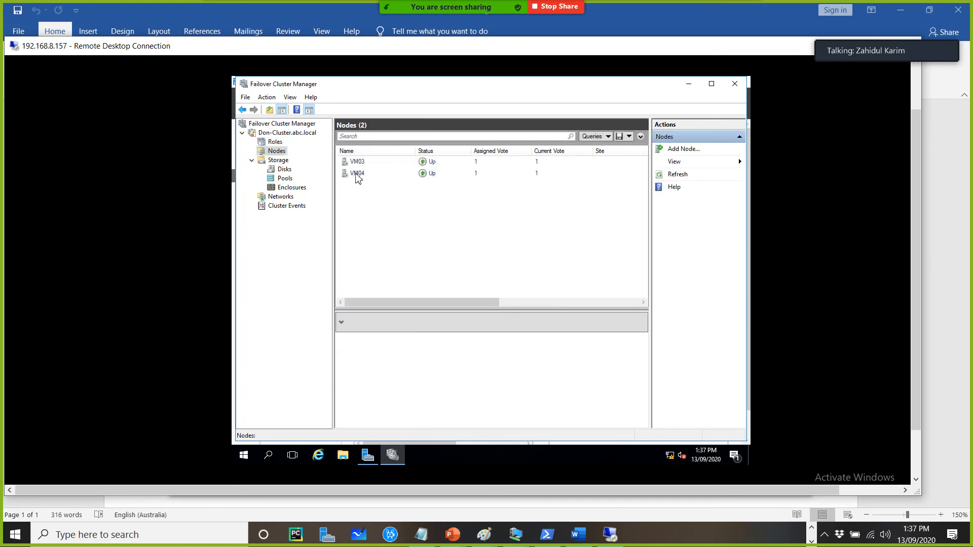
pyautogui.click(359, 162)
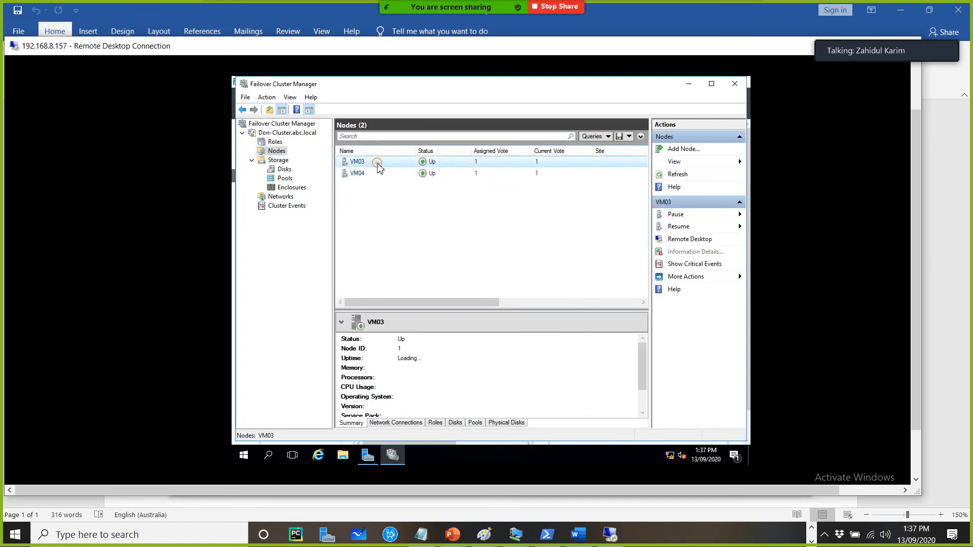
pyautogui.rightClick(378, 167)
pyautogui.click(486, 177)
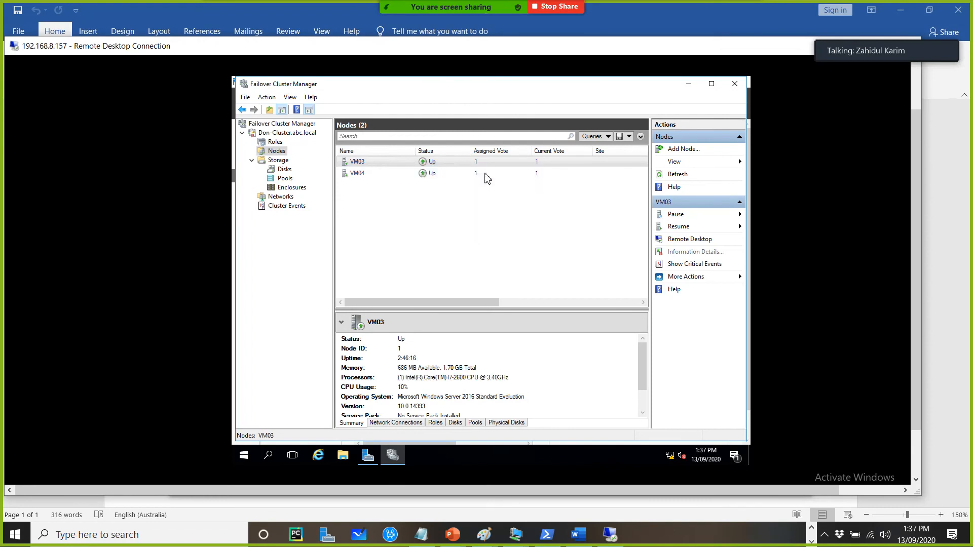
pyautogui.rightClick(390, 161)
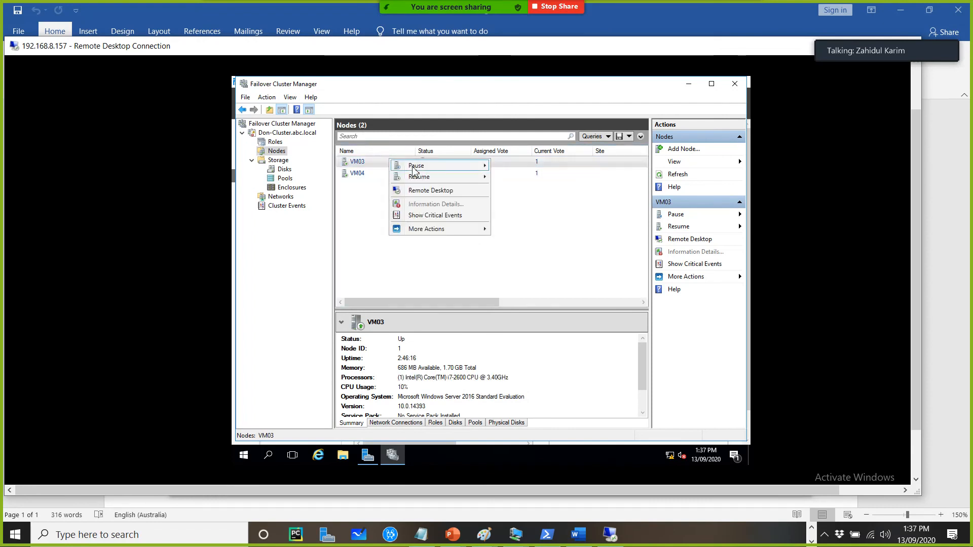
pyautogui.moveTo(415, 167)
pyautogui.click(515, 166)
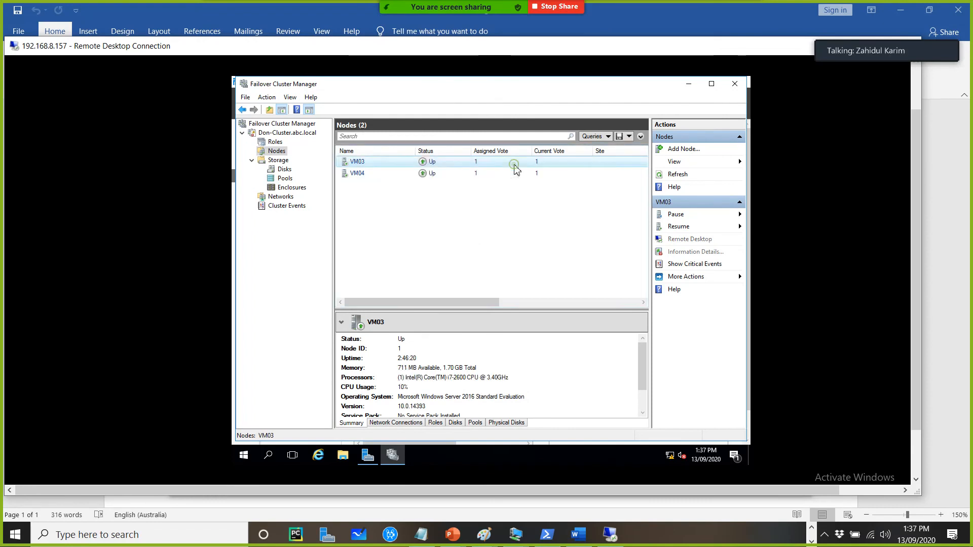
pyautogui.click(275, 141)
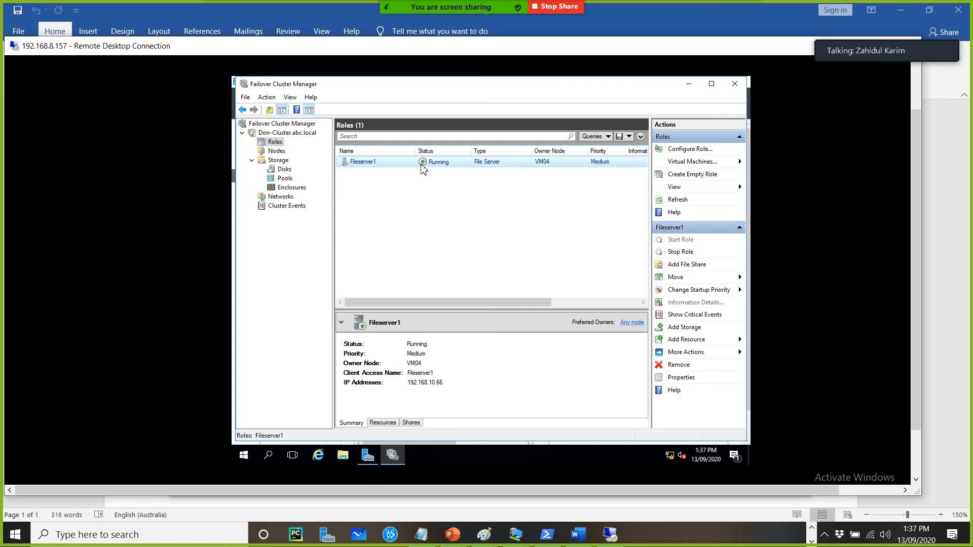
# Open an administrator Command Prompt and ping the role address 192.168.10.66
pyautogui.rightClick(243, 459)
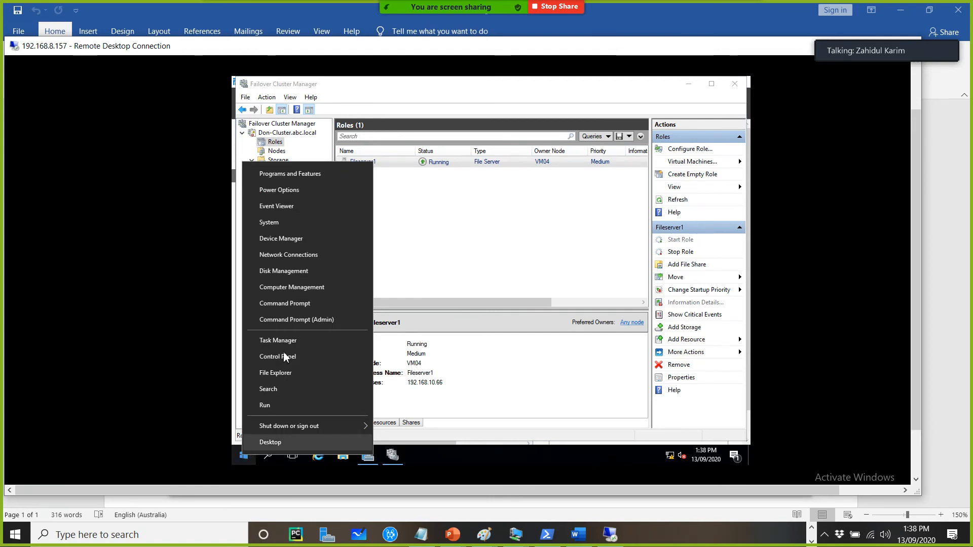
pyautogui.click(295, 307)
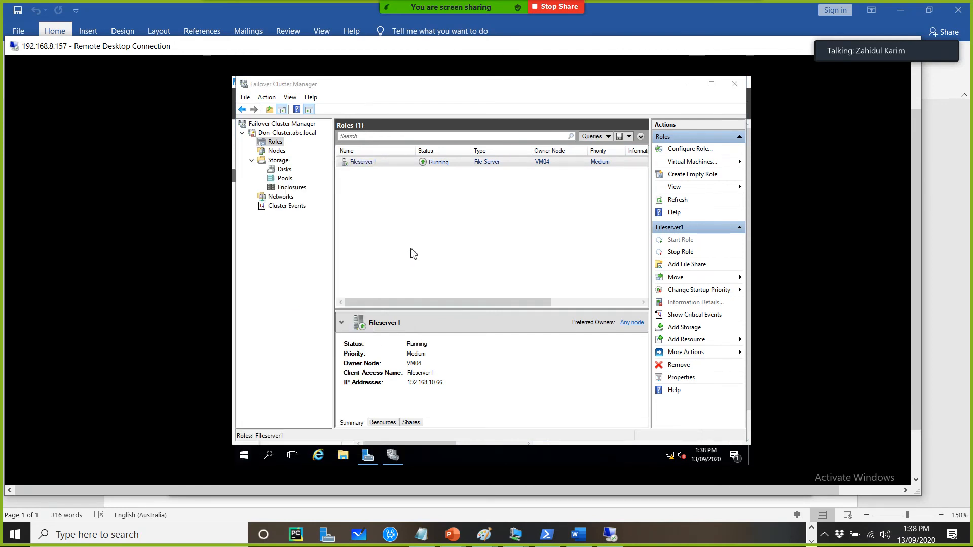
pyautogui.moveTo(481, 159); pyautogui.dragTo(480, 202)
pyautogui.write('ping 192.168.10.66')
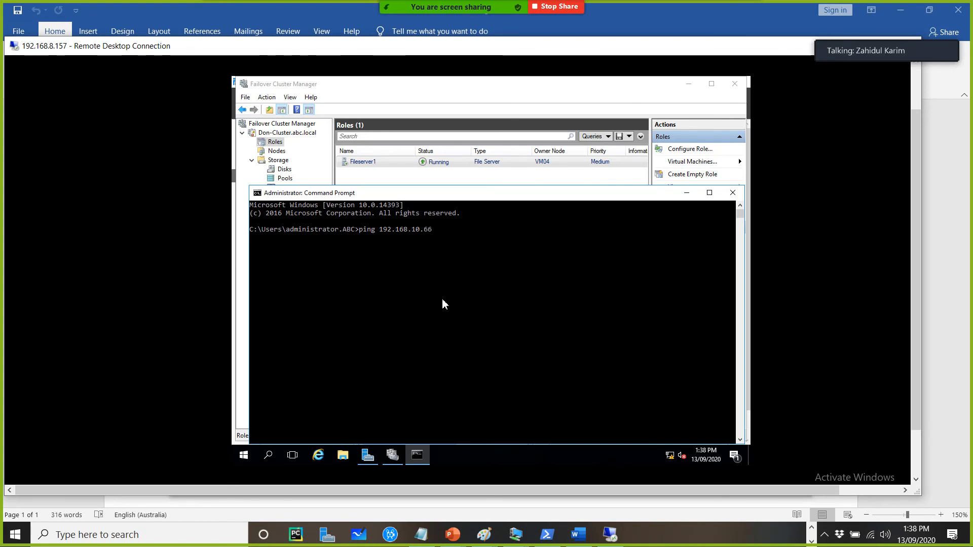
pyautogui.write(' -n')
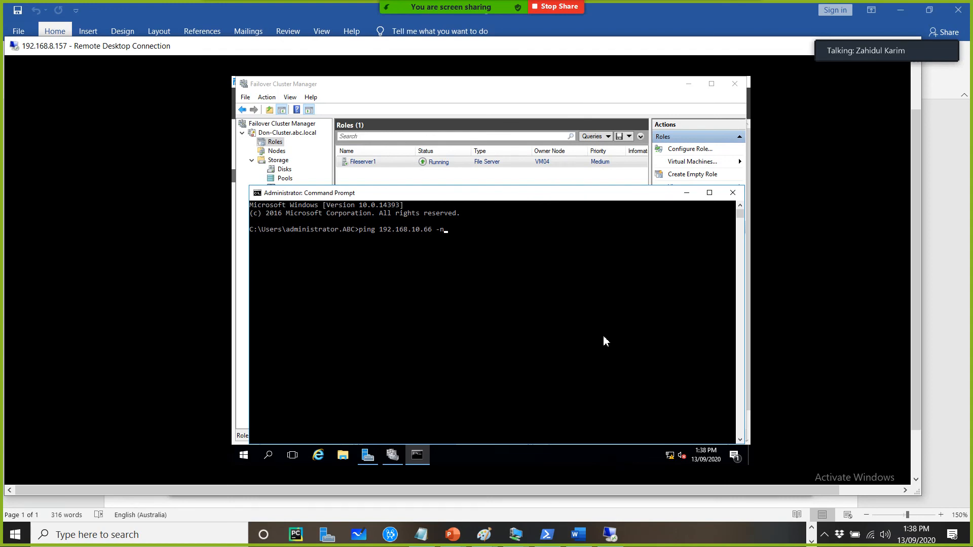
pyautogui.press('Return')
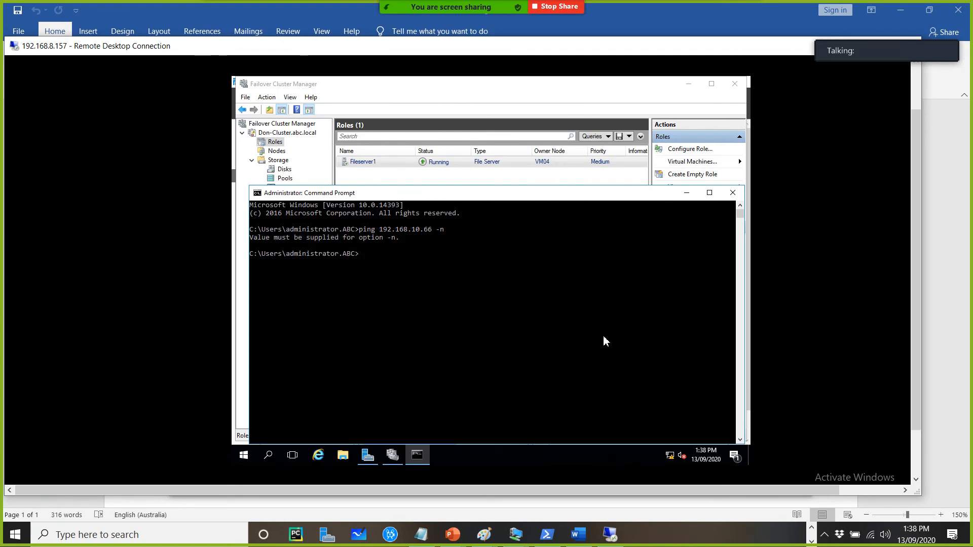
pyautogui.press('Up')
pyautogui.press('Return')
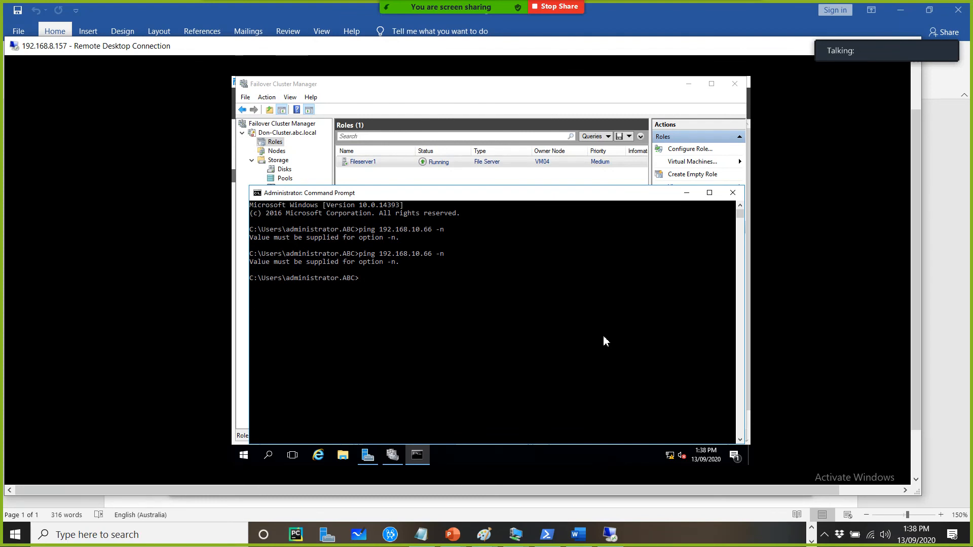
pyautogui.press('Up')
pyautogui.press('Return')
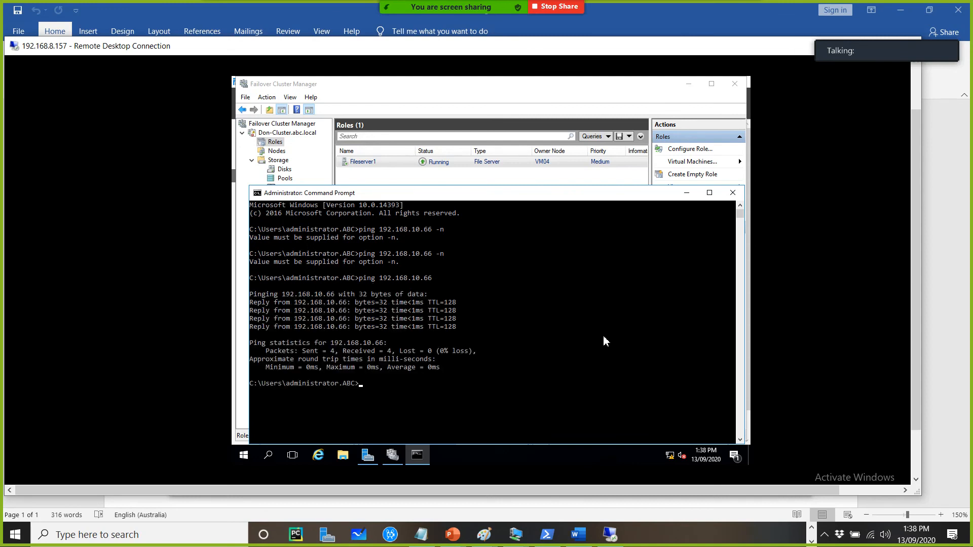
# Start a long ping of 192.168.10.66 with the -n 100 option
pyautogui.press('Up')
pyautogui.write('-n')
pyautogui.press('Return')
pyautogui.press('Up')
pyautogui.write('100')
pyautogui.press('Return')
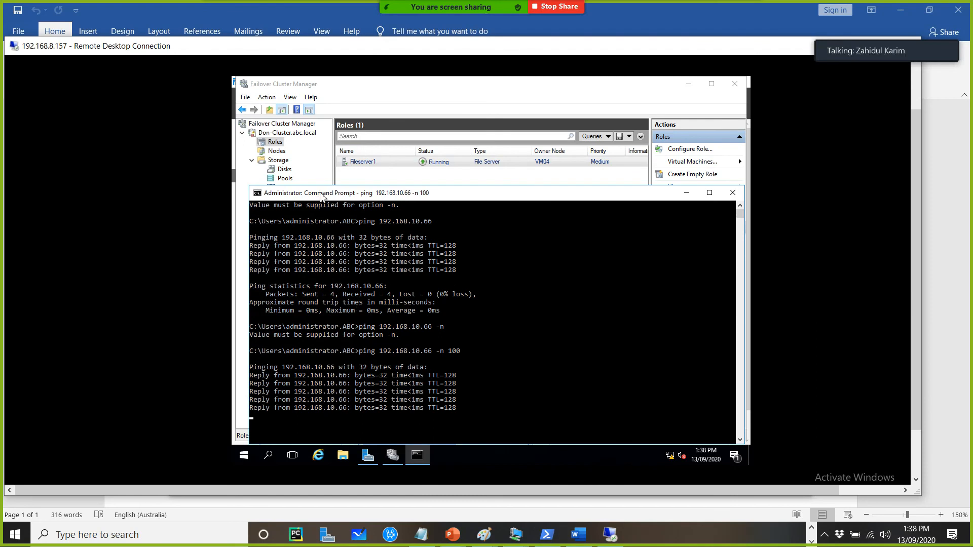
# Resume node VM03 and monitor the Fileserver1 role's status alongside the running ping
pyautogui.click(277, 152)
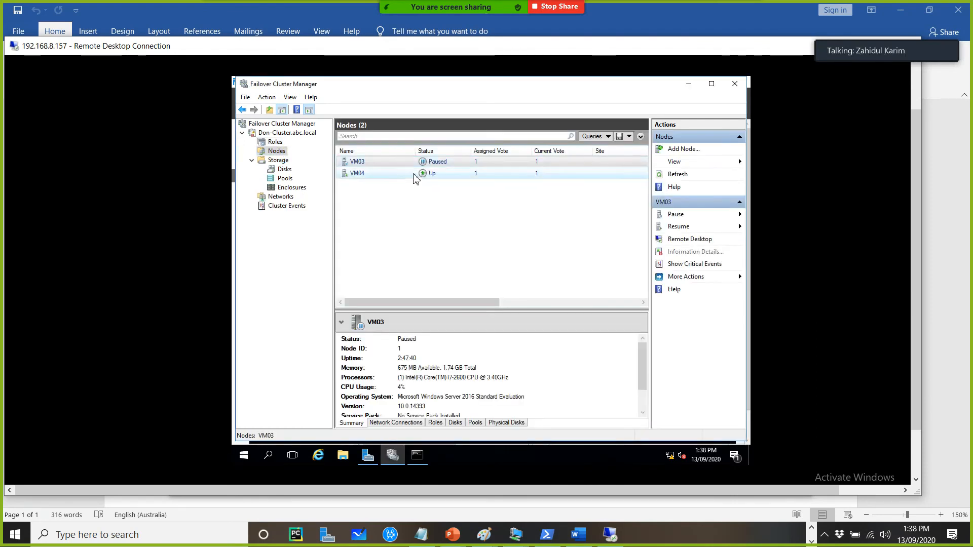
pyautogui.rightClick(403, 163)
pyautogui.moveTo(407, 181)
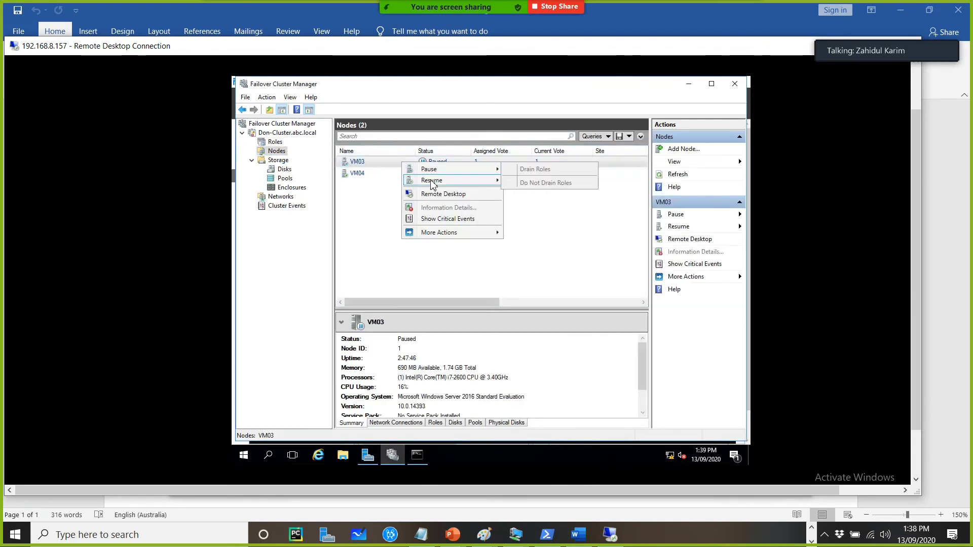
pyautogui.click(533, 181)
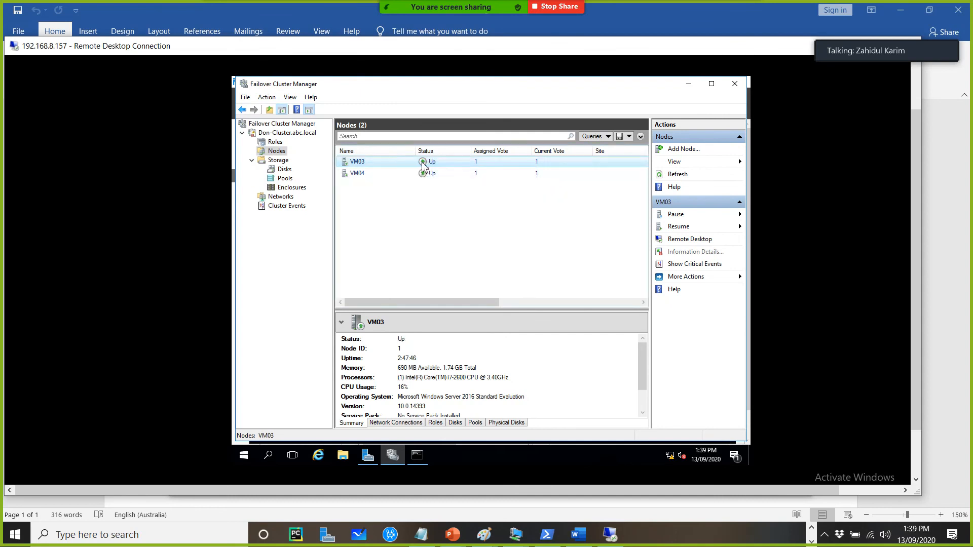
pyautogui.click(275, 142)
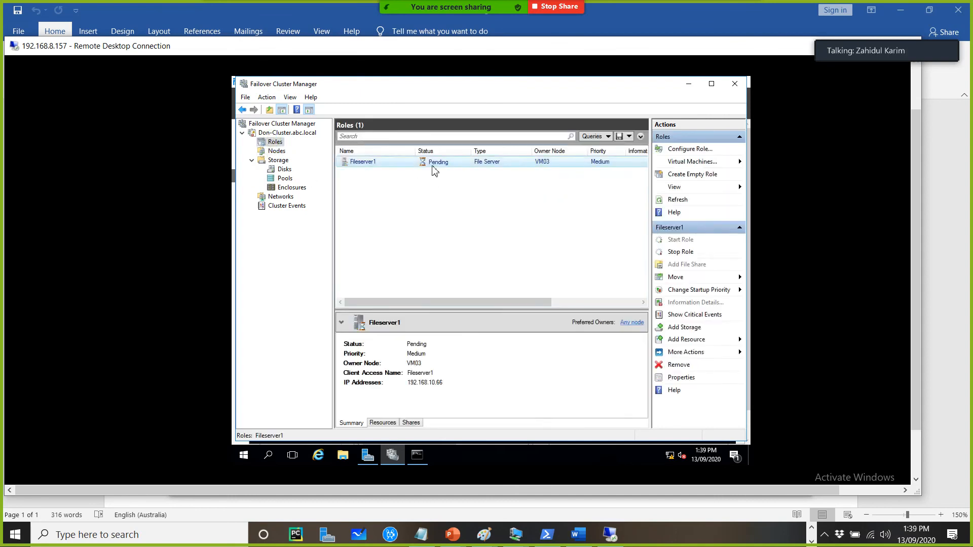
pyautogui.click(424, 453)
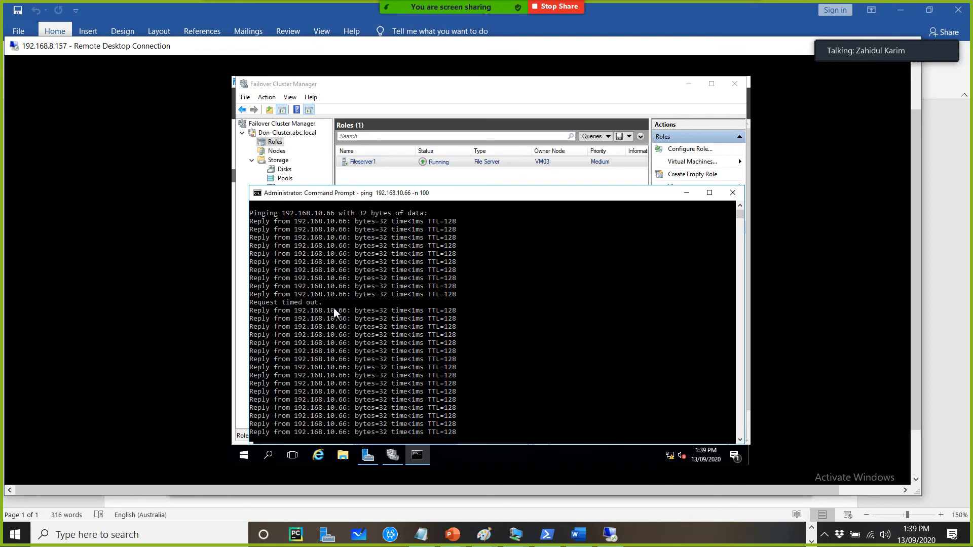
pyautogui.click(366, 178)
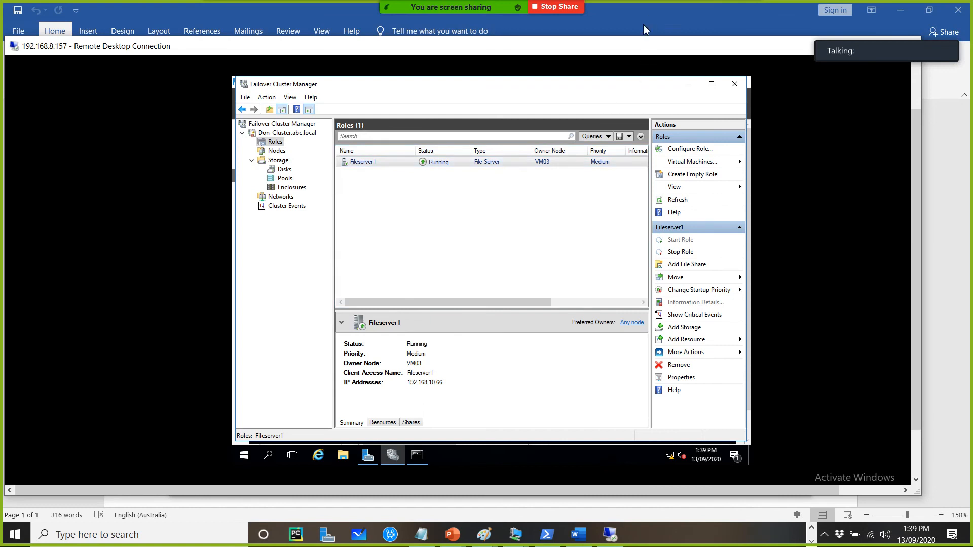
# Pause node VM03 again with Drain Roles and view the Fileserver1 role
pyautogui.click(276, 152)
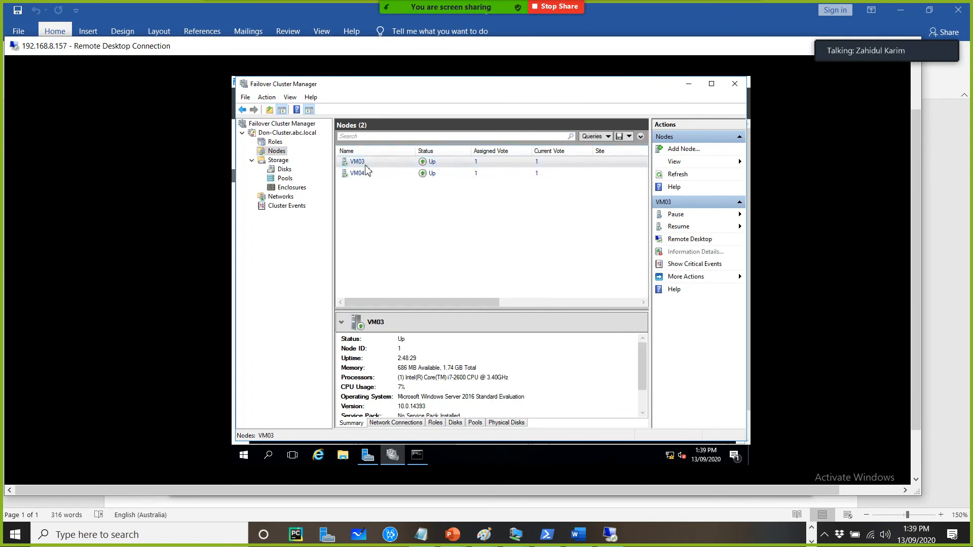
pyautogui.rightClick(390, 162)
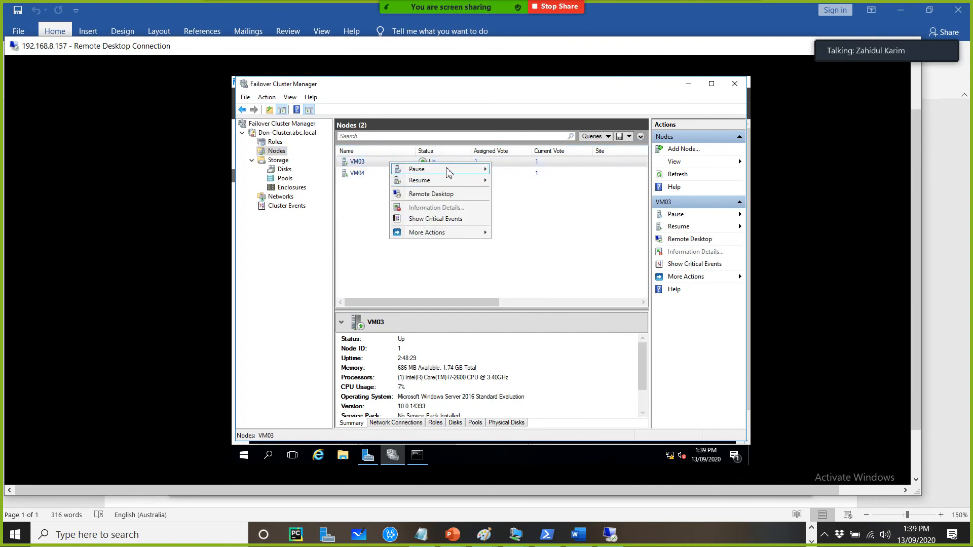
pyautogui.moveTo(450, 170)
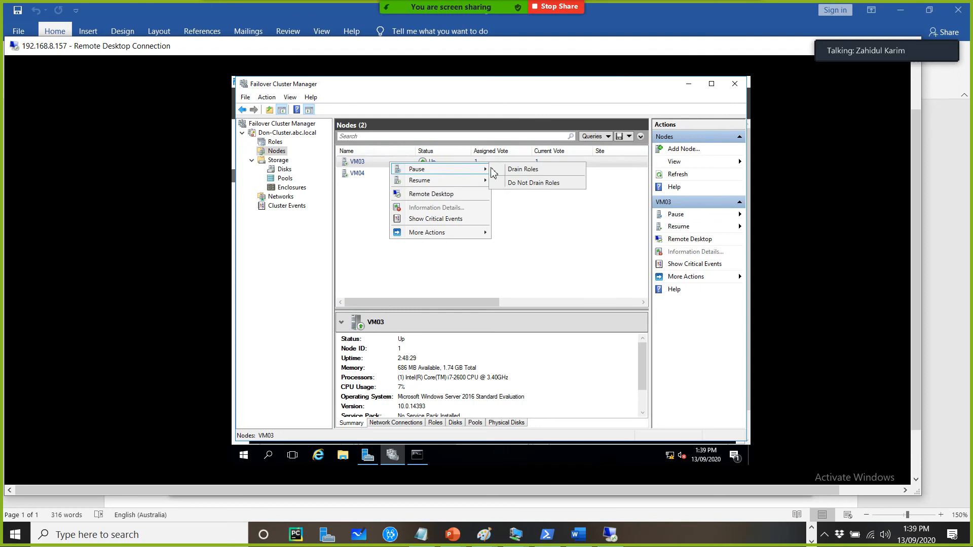
pyautogui.click(529, 171)
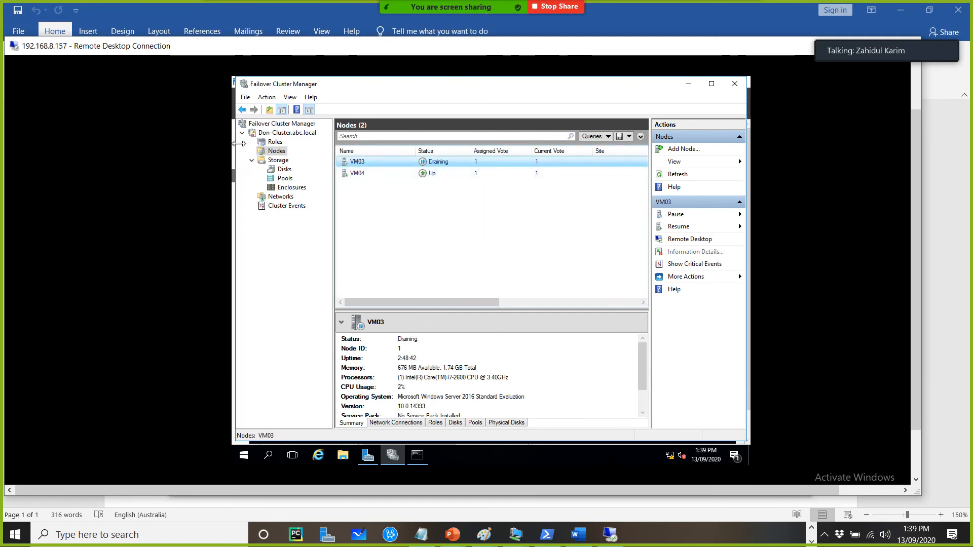
pyautogui.click(273, 141)
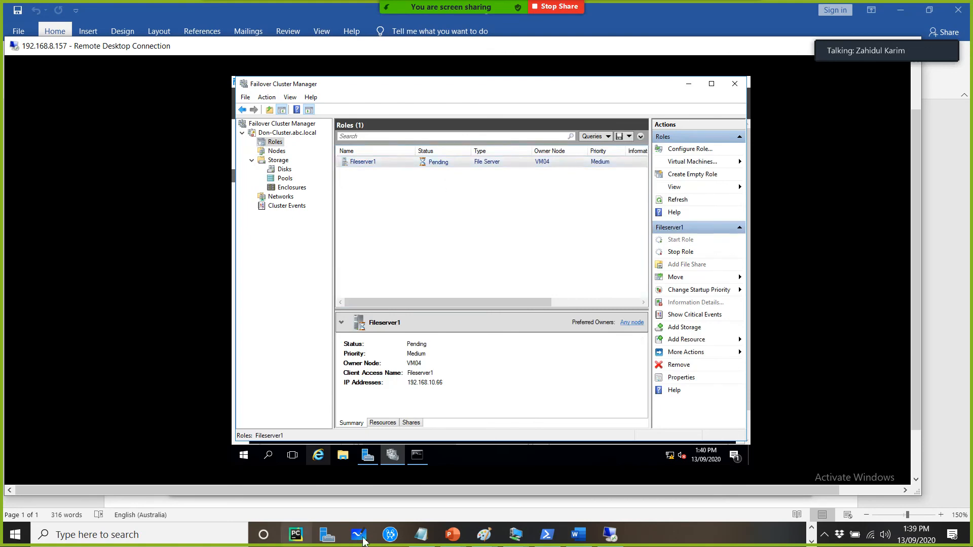
# Check the ping output and the Fileserver1 role's owner node during the failover
pyautogui.click(422, 461)
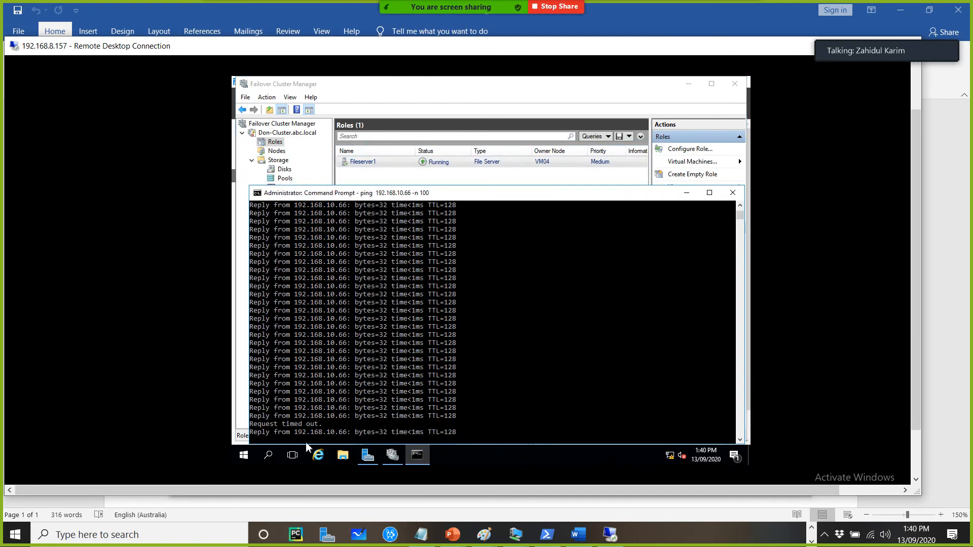
pyautogui.moveTo(538, 187); pyautogui.dragTo(532, 232)
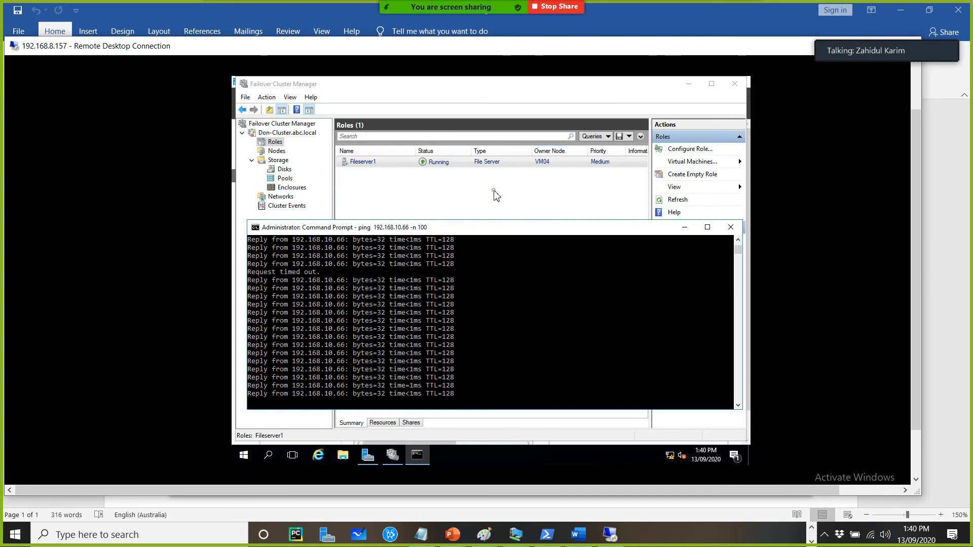
pyautogui.click(492, 192)
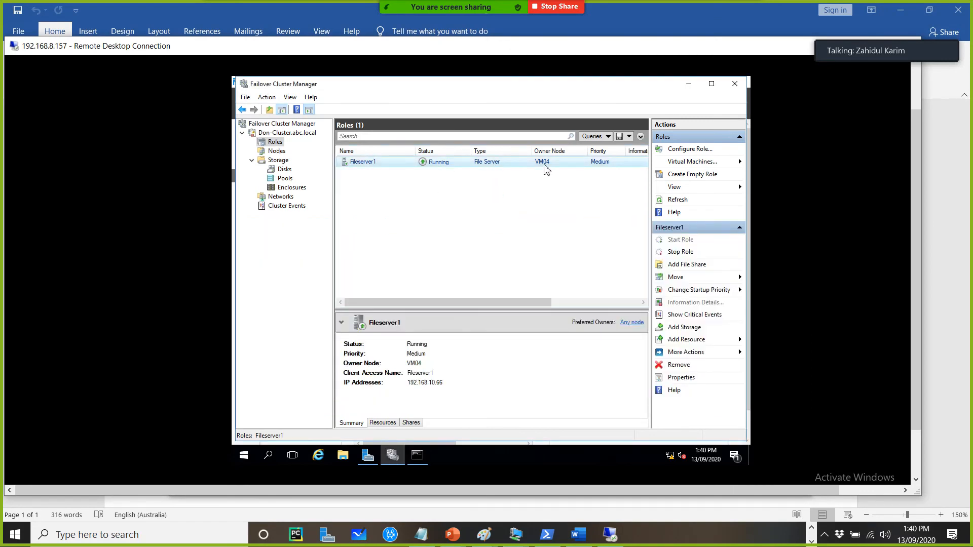
pyautogui.click(277, 150)
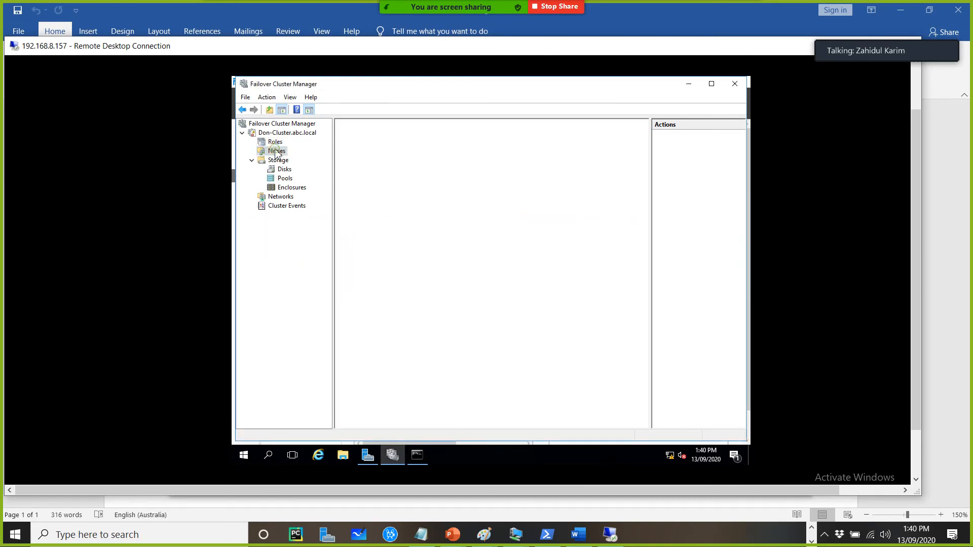
pyautogui.click(275, 142)
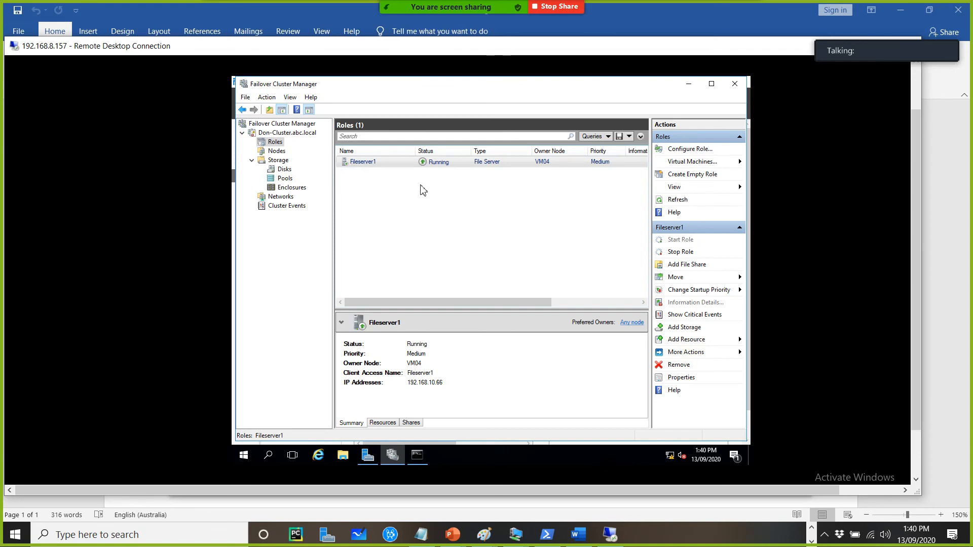
# View the drives under This PC in File Explorer and switch to Server Manager's disk list
pyautogui.click(344, 457)
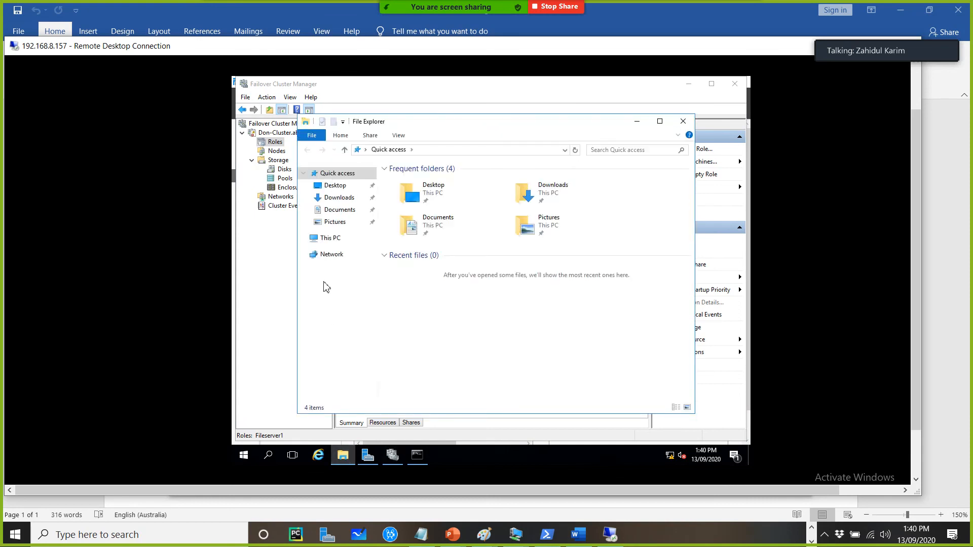
pyautogui.click(325, 239)
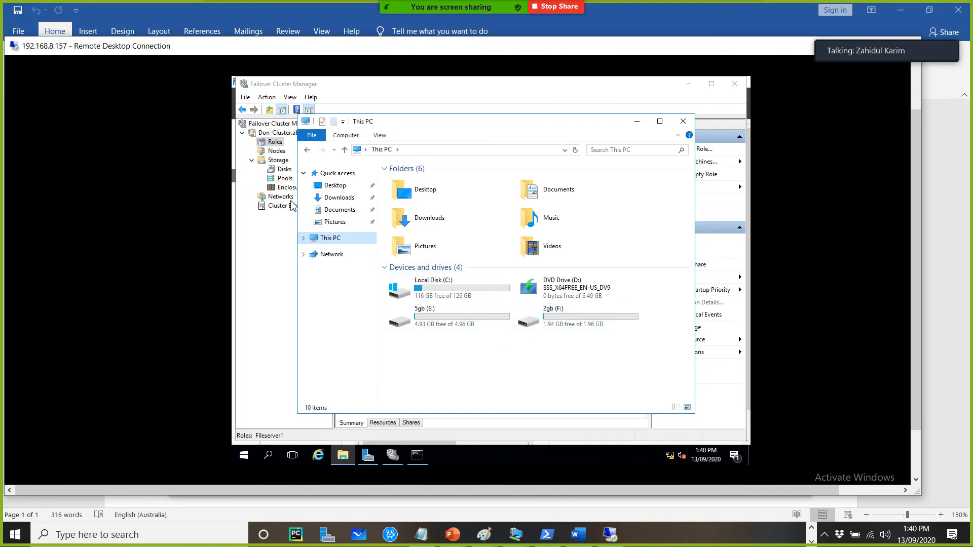
pyautogui.click(365, 457)
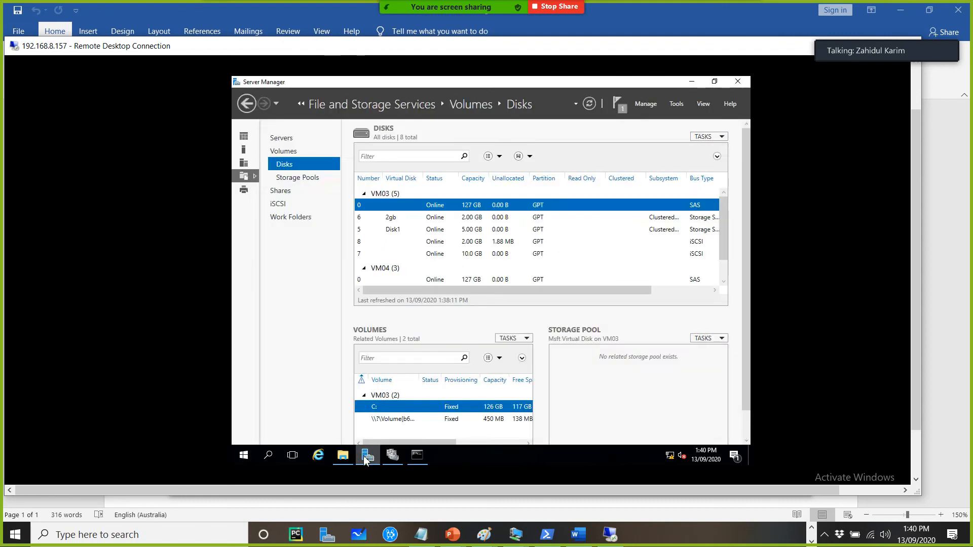
# Resume node VM03 in the cluster's node list, choosing Fail Roles Back
pyautogui.click(243, 149)
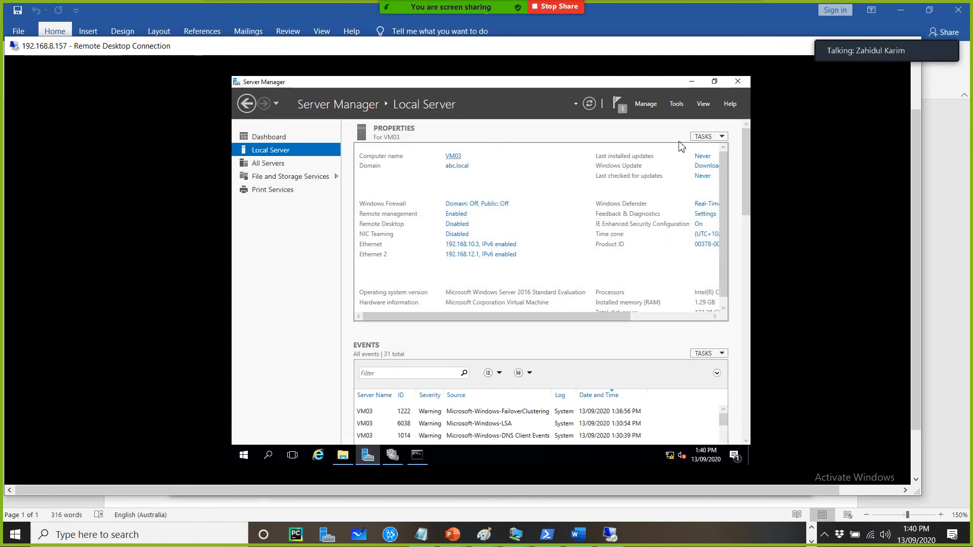
pyautogui.click(692, 83)
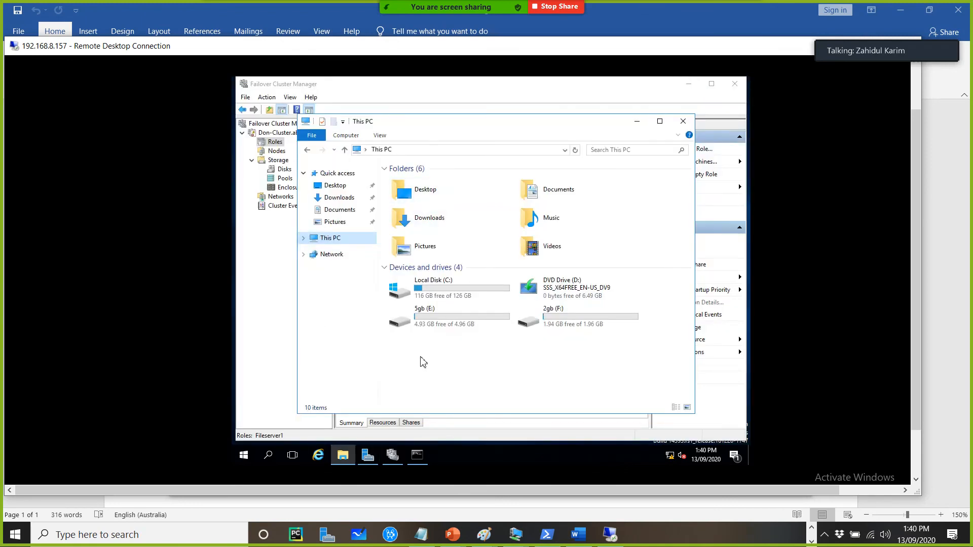
pyautogui.click(392, 454)
pyautogui.click(276, 151)
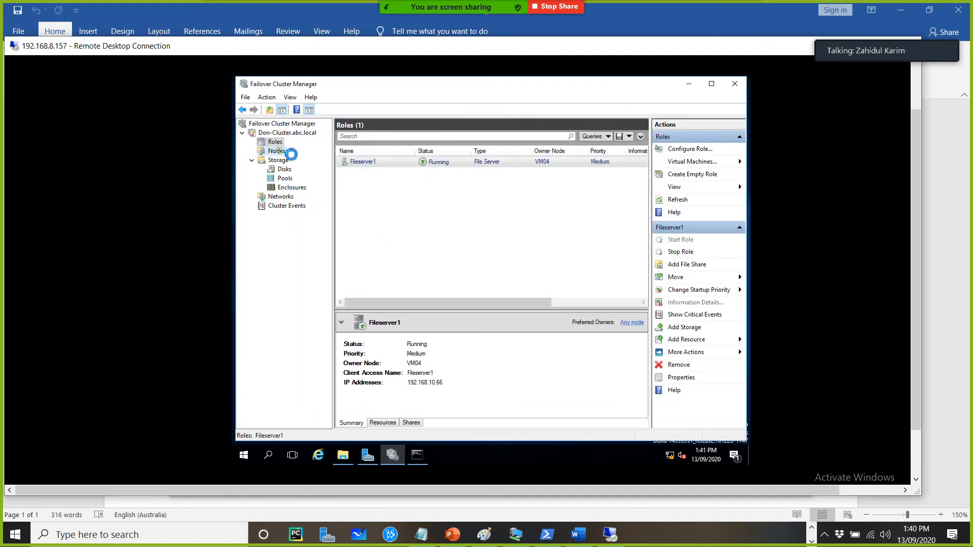
pyautogui.rightClick(403, 162)
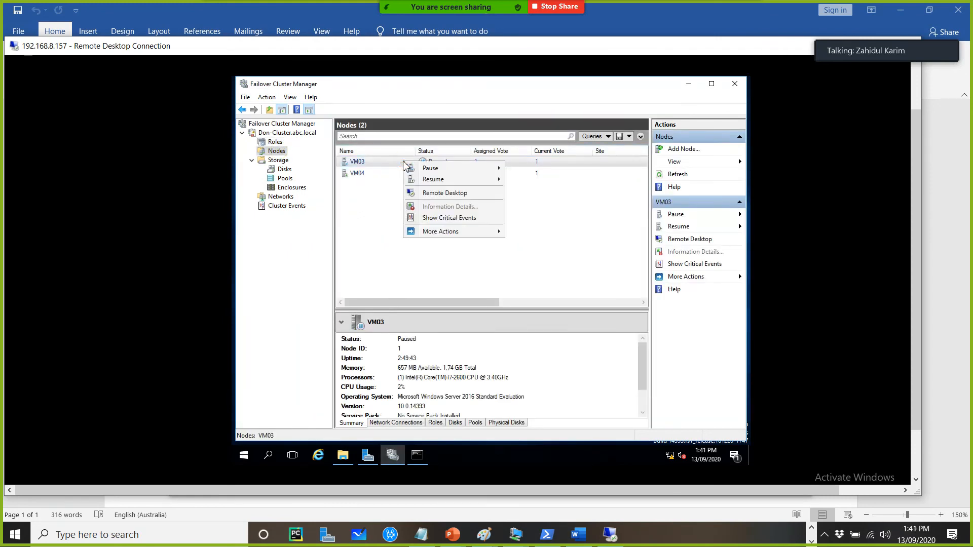
pyautogui.moveTo(477, 184)
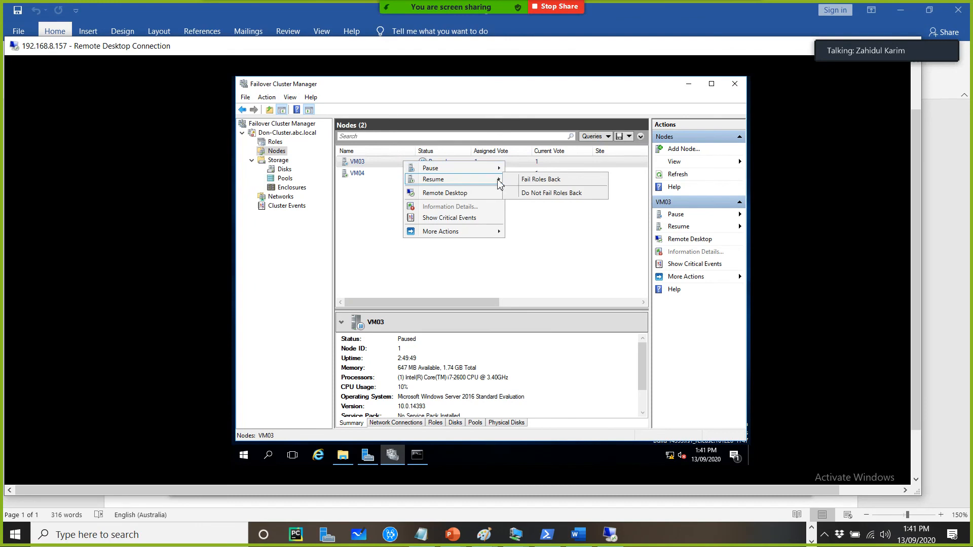
pyautogui.click(524, 181)
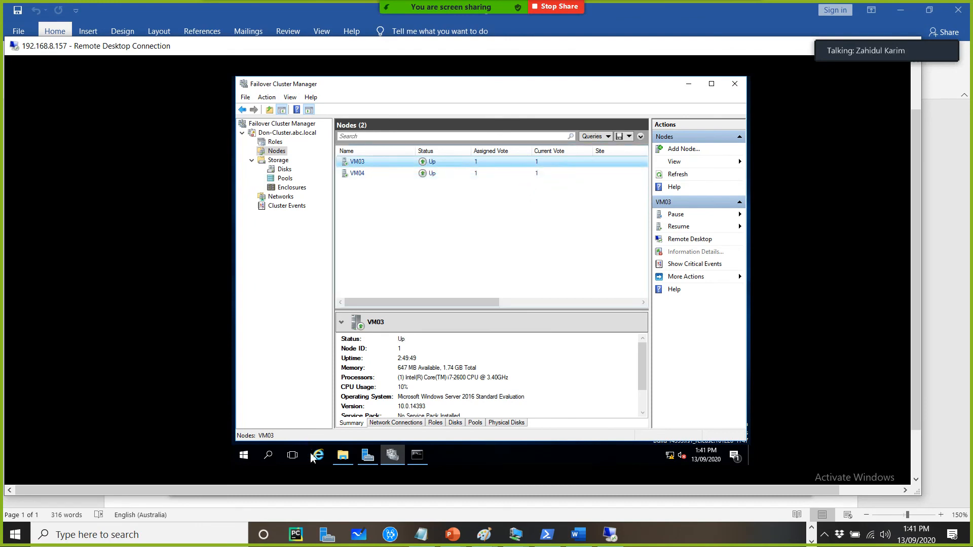
# Open Shared Disk (G:) in File Explorer and create a new folder on it
pyautogui.click(340, 456)
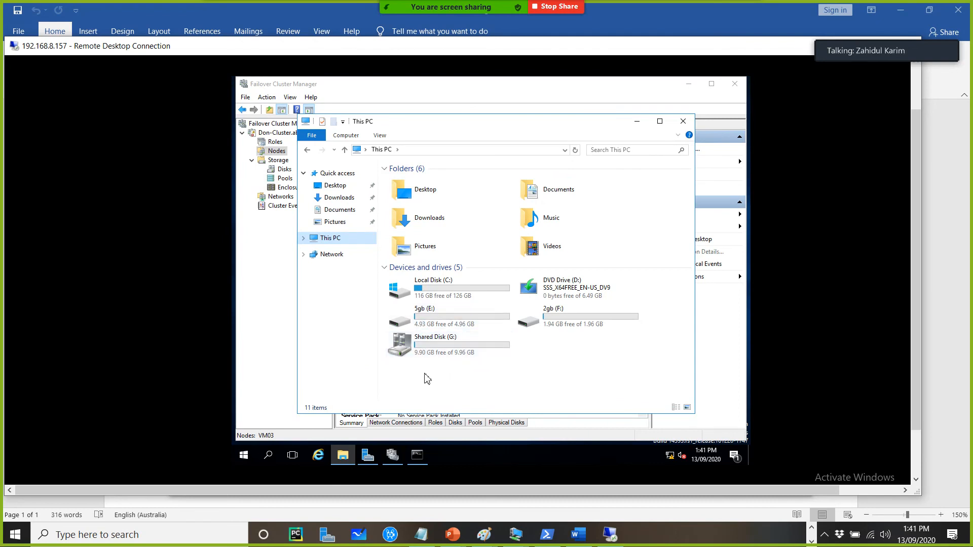
pyautogui.doubleClick(446, 348)
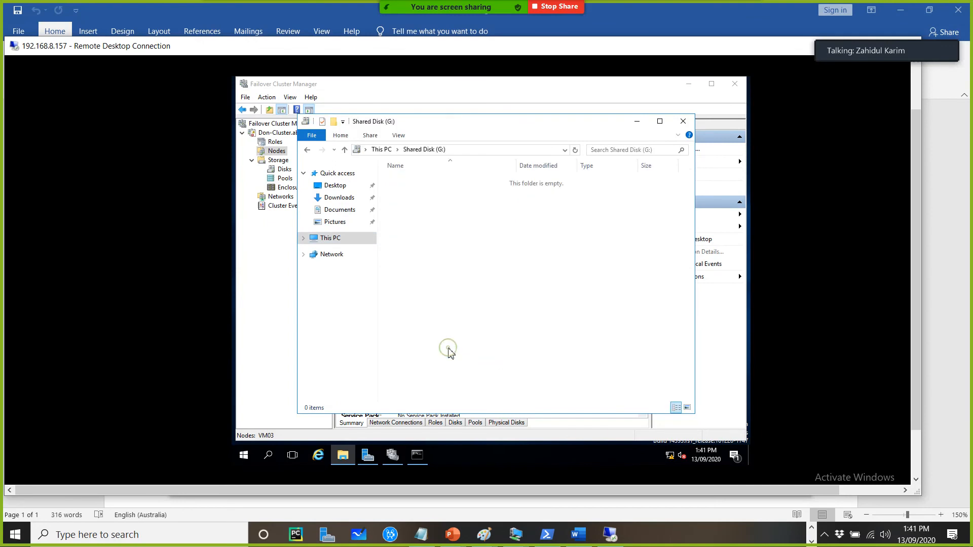
pyautogui.rightClick(455, 233)
pyautogui.moveTo(560, 344)
pyautogui.click(592, 345)
pyautogui.click(379, 149)
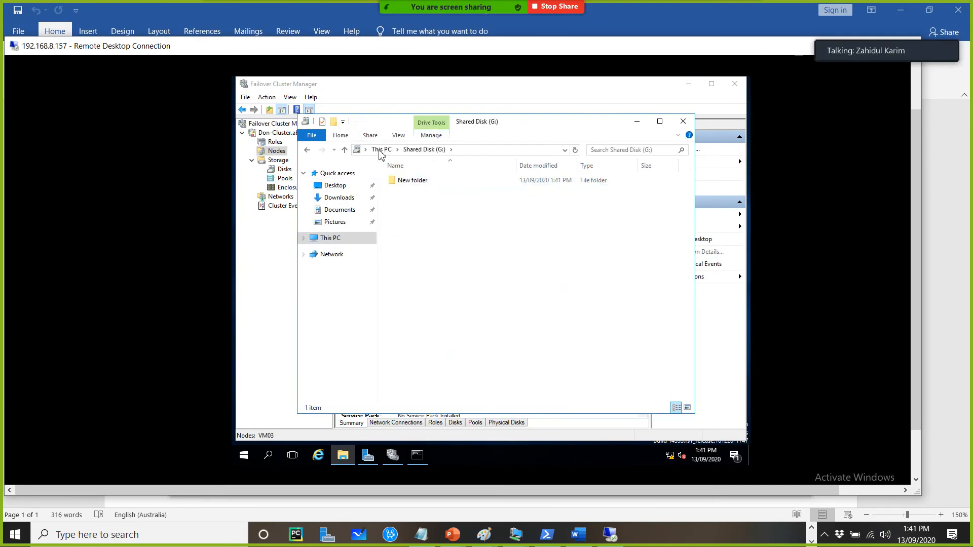